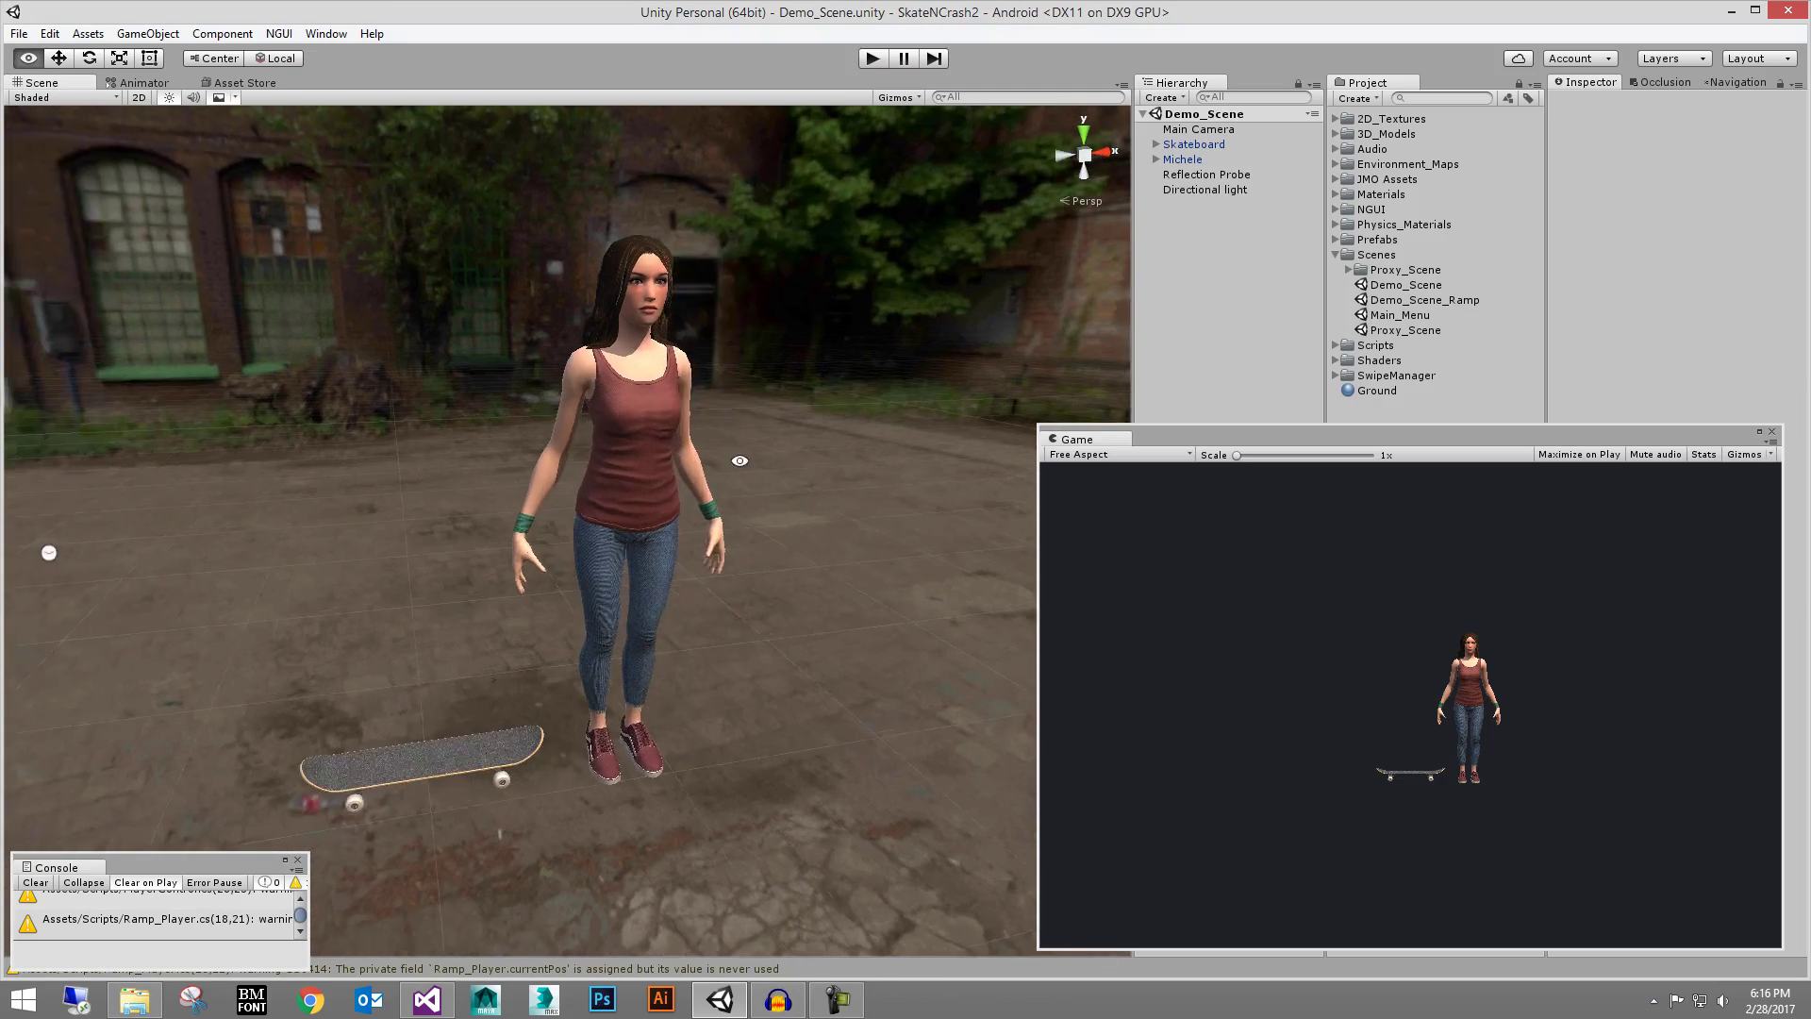
Examine the character's jeans, hands and green wristbands up close from several sides
alt+scroll(728, 406, down, 5)
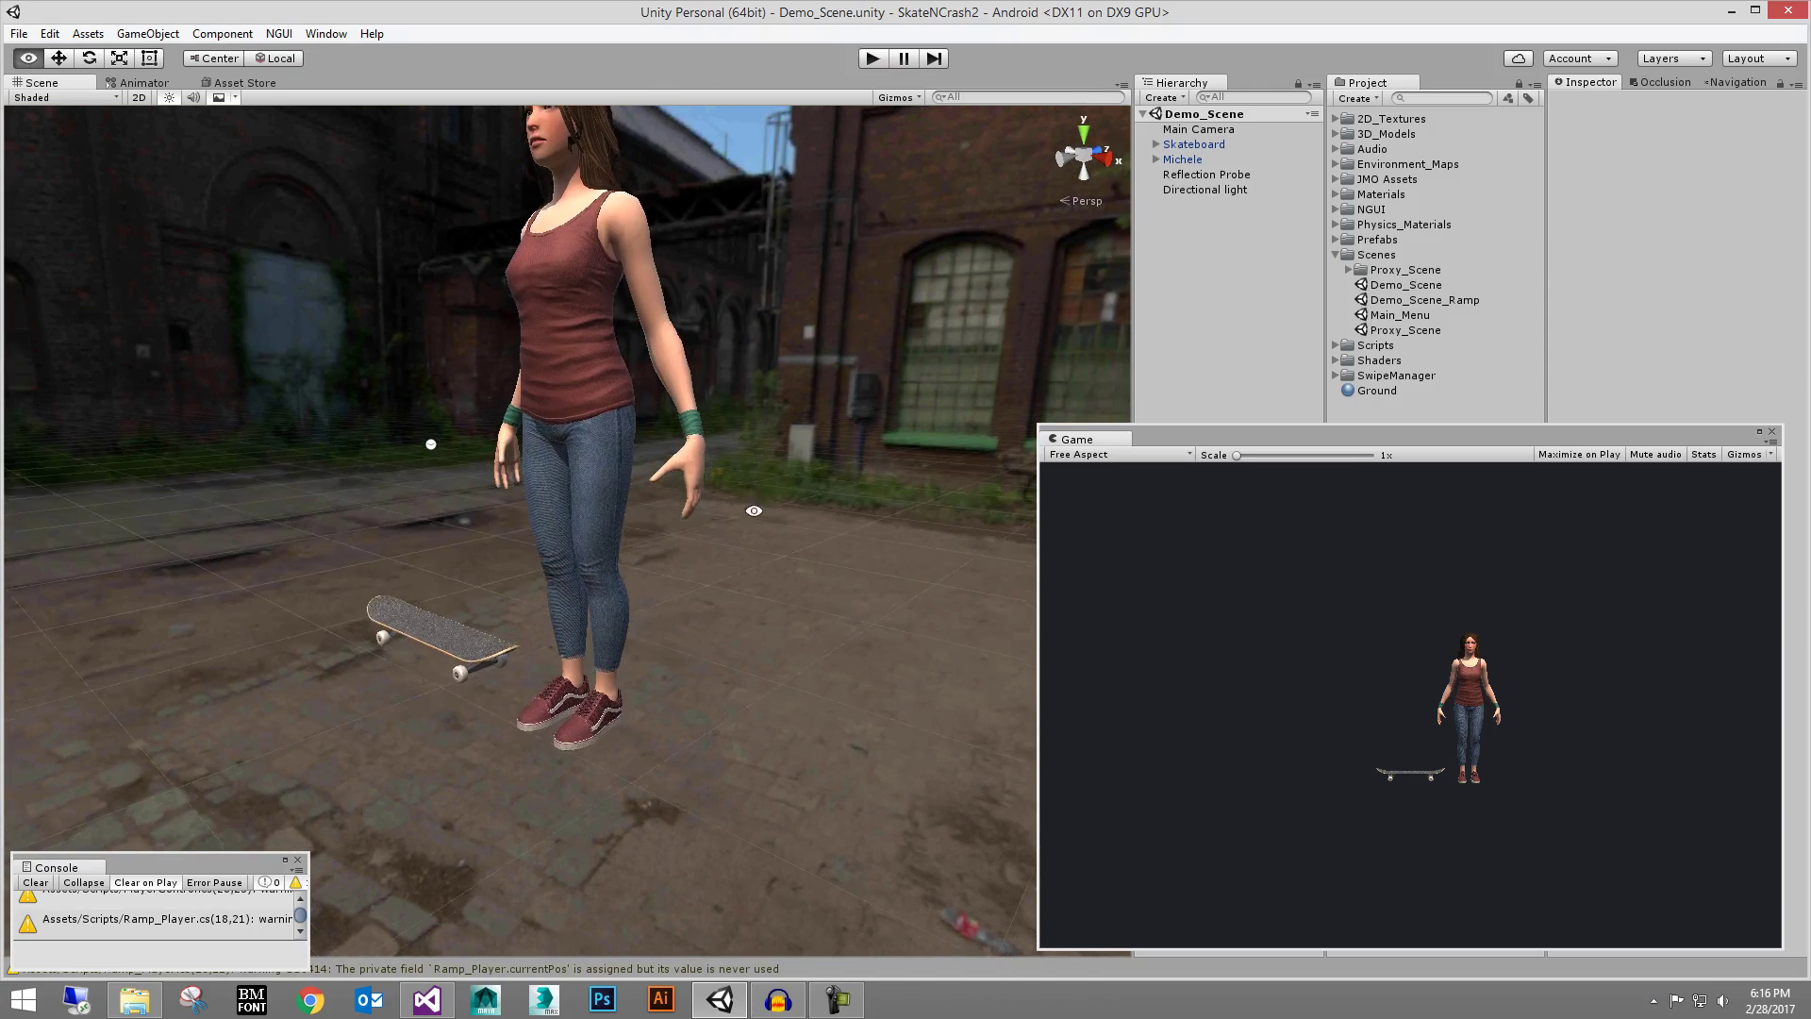
alt+right_drag(754, 510, 837, 585)
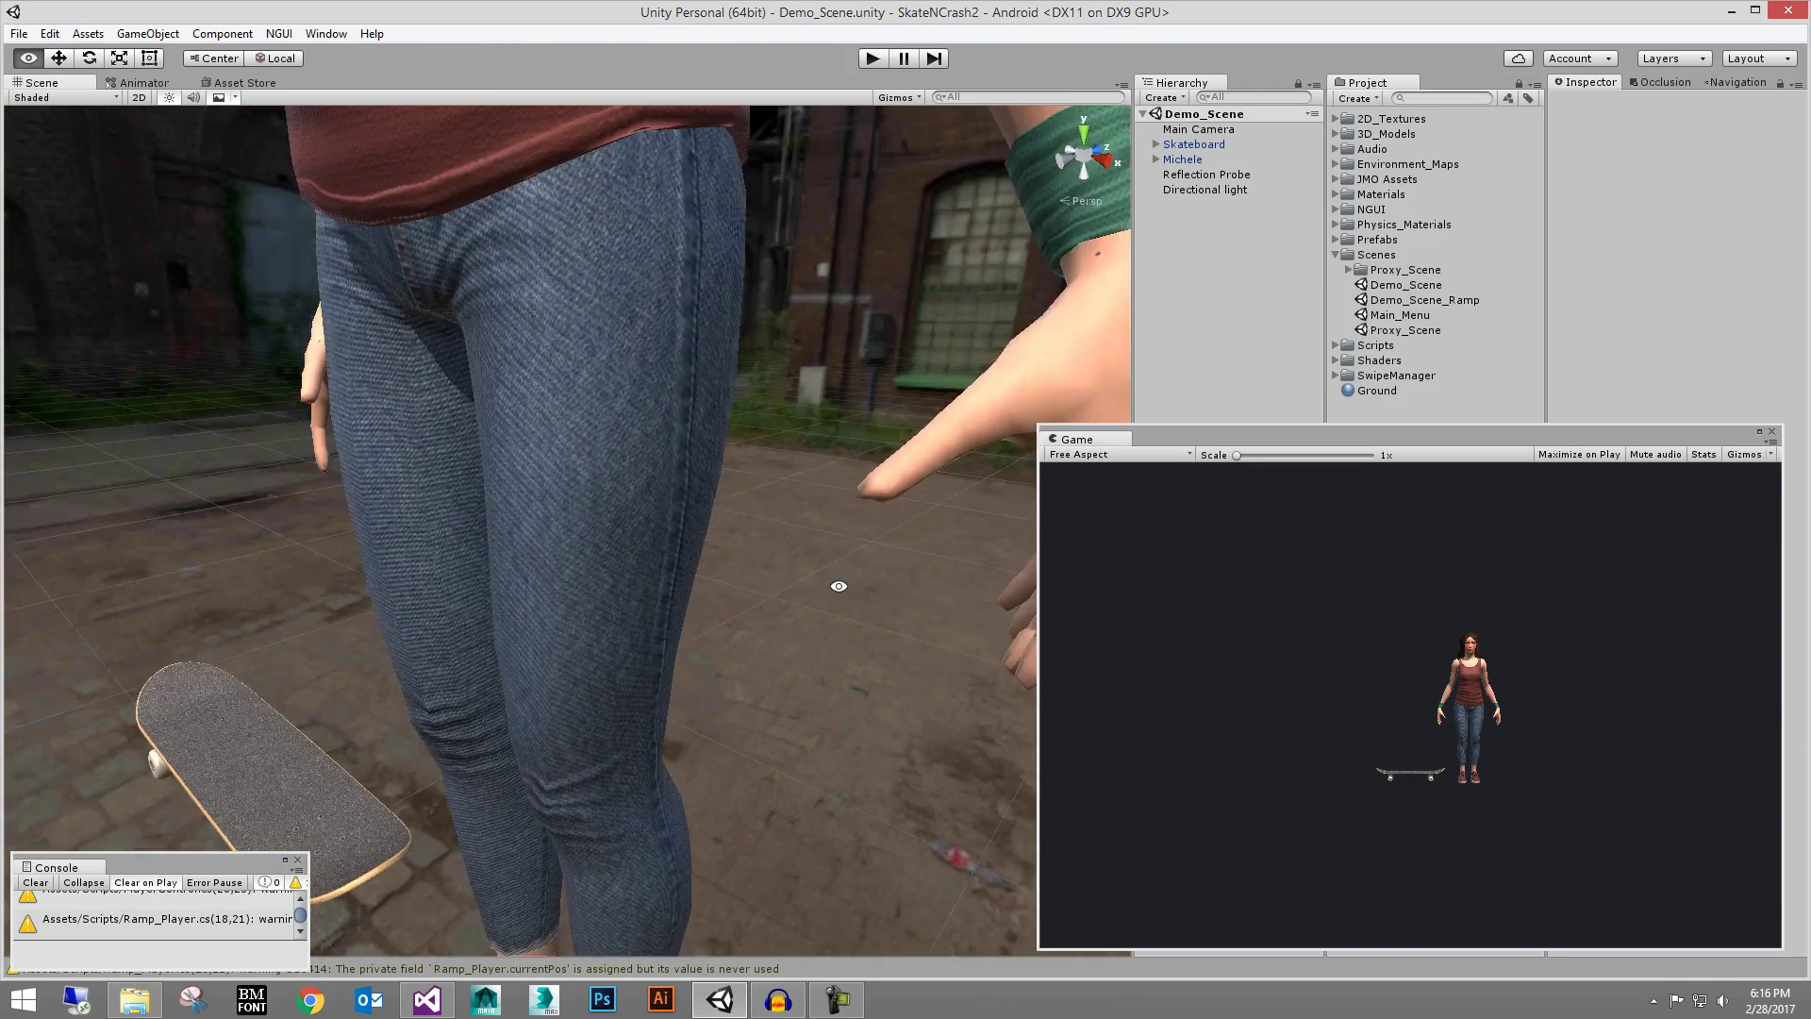
alt+drag(738, 481, 713, 517)
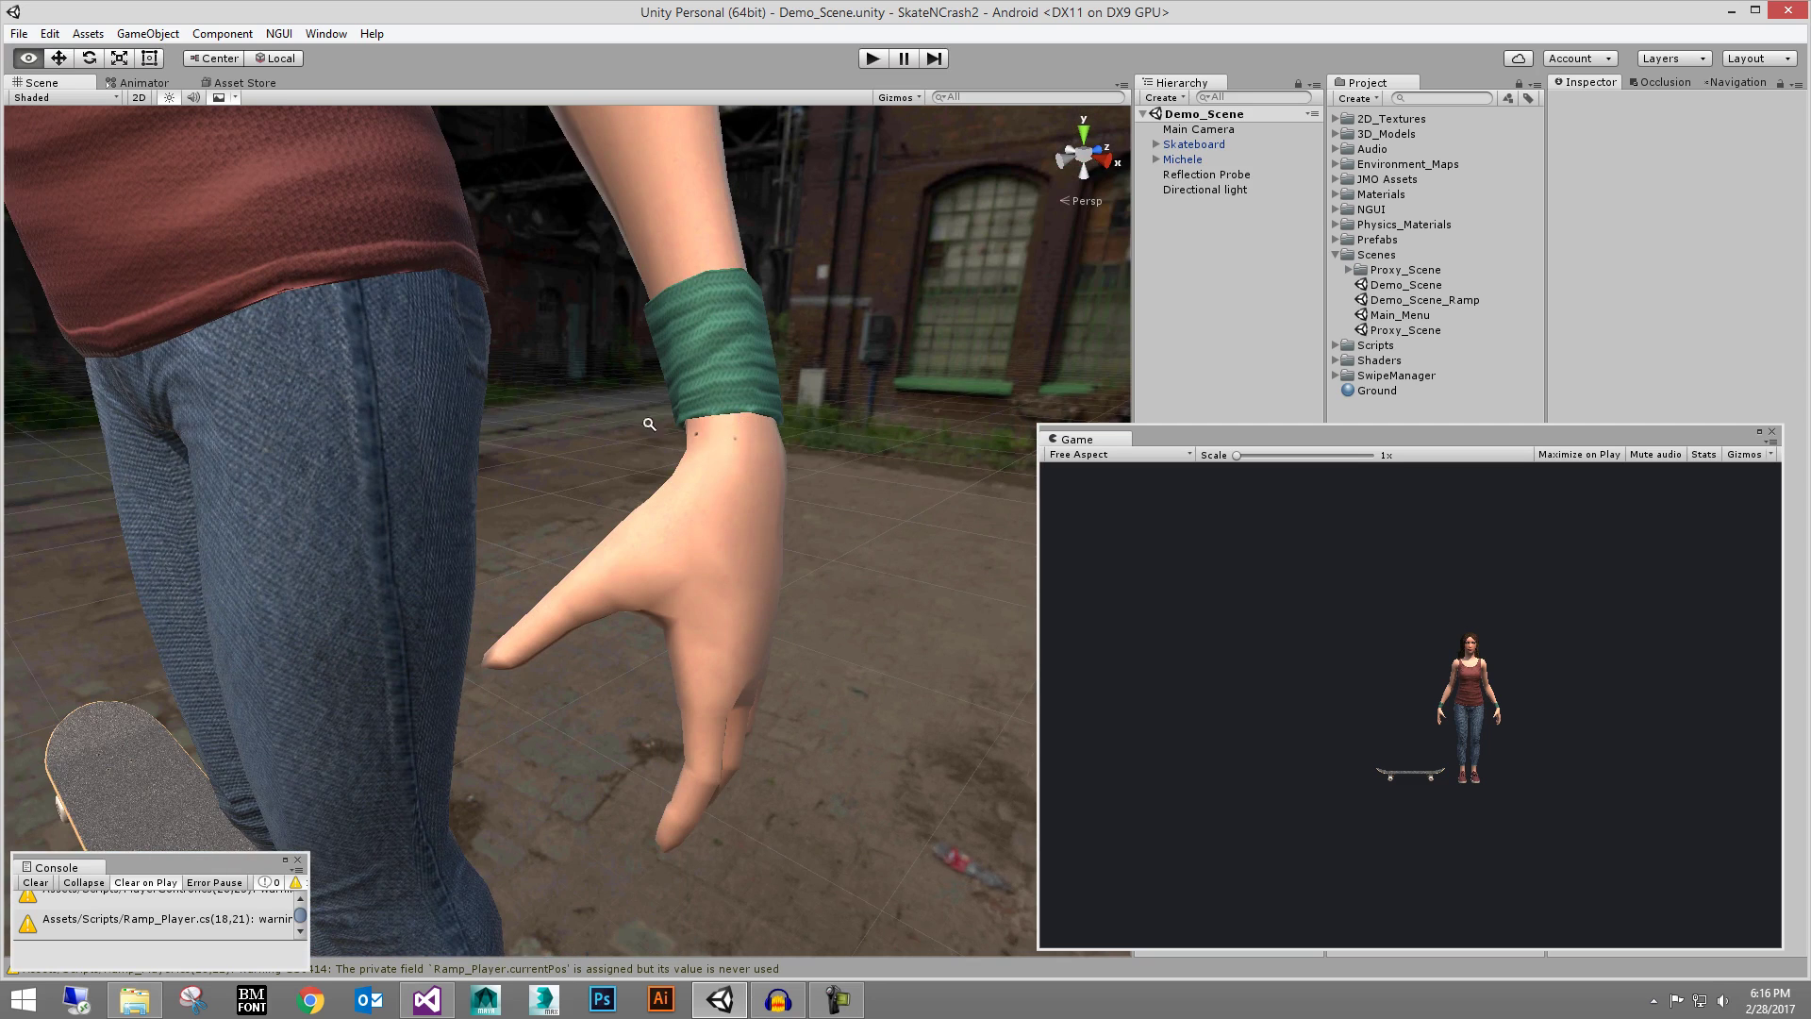
alt+right_drag(649, 424, 675, 433)
click(636, 455)
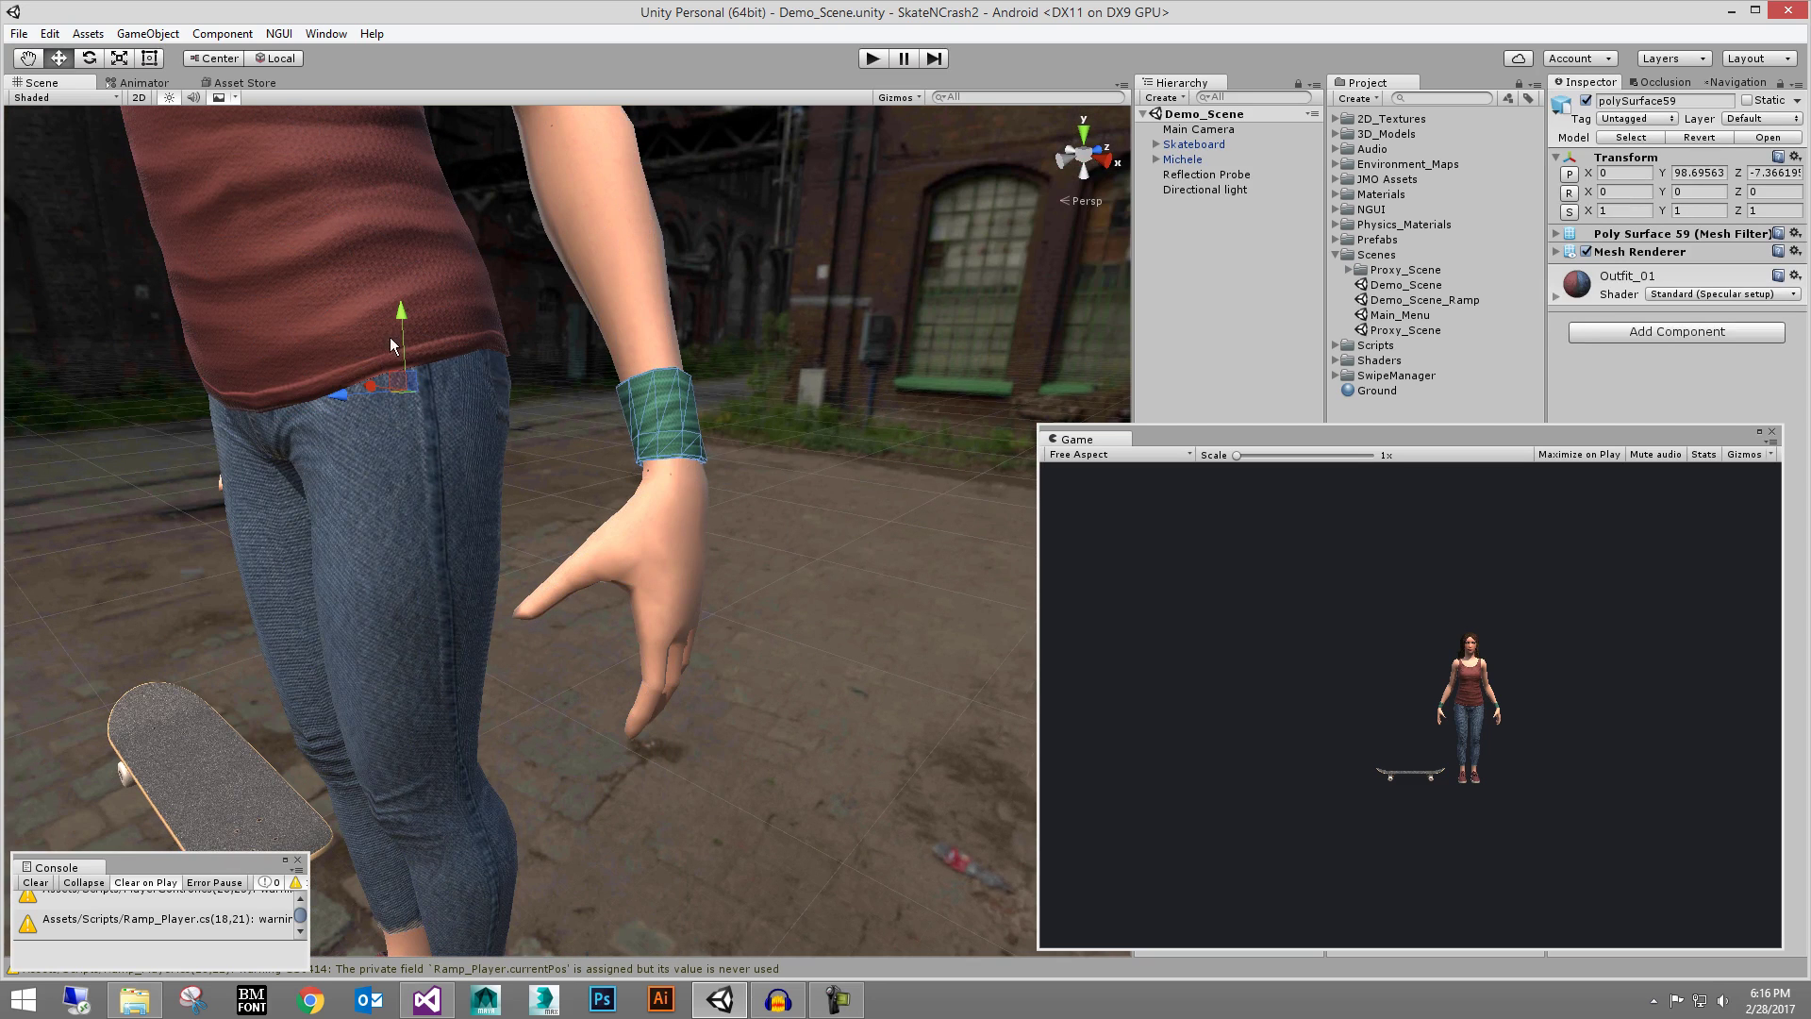
alt+drag(579, 383, 611, 360)
key(ctrl+z)
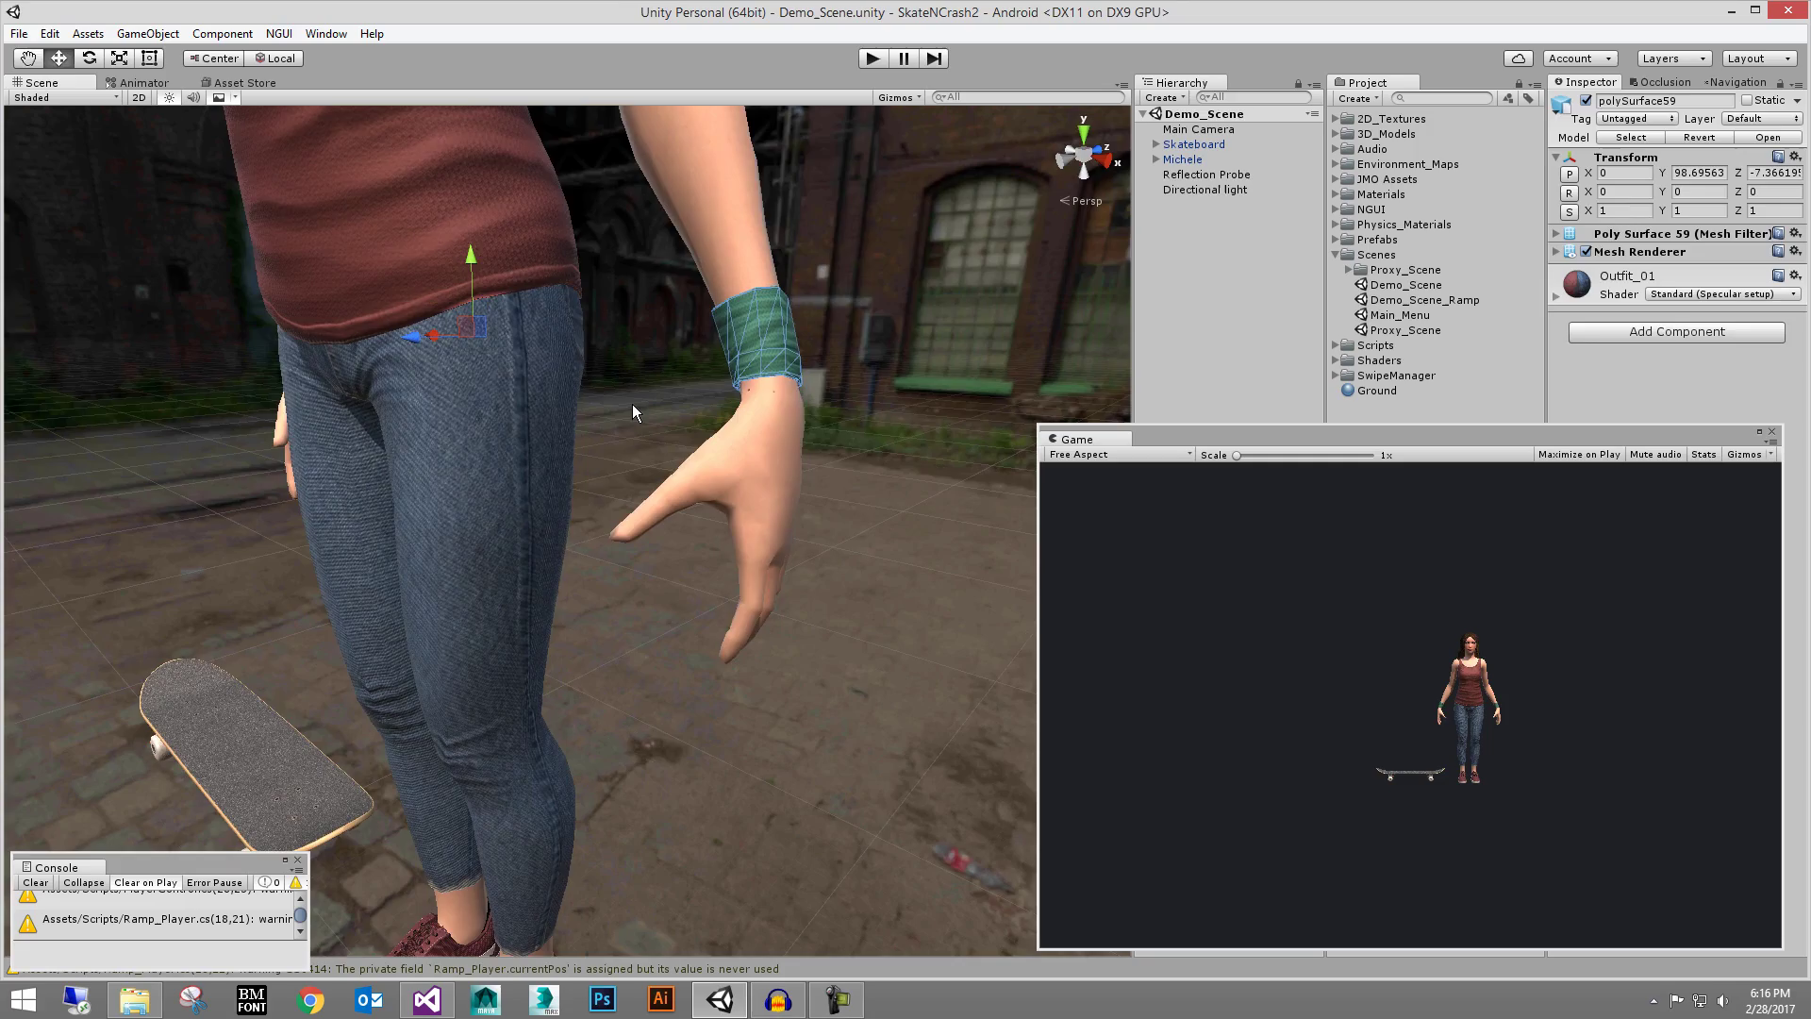
alt+drag(614, 437, 788, 361)
alt+right_drag(787, 360, 660, 425)
alt+drag(660, 424, 767, 465)
click(767, 465)
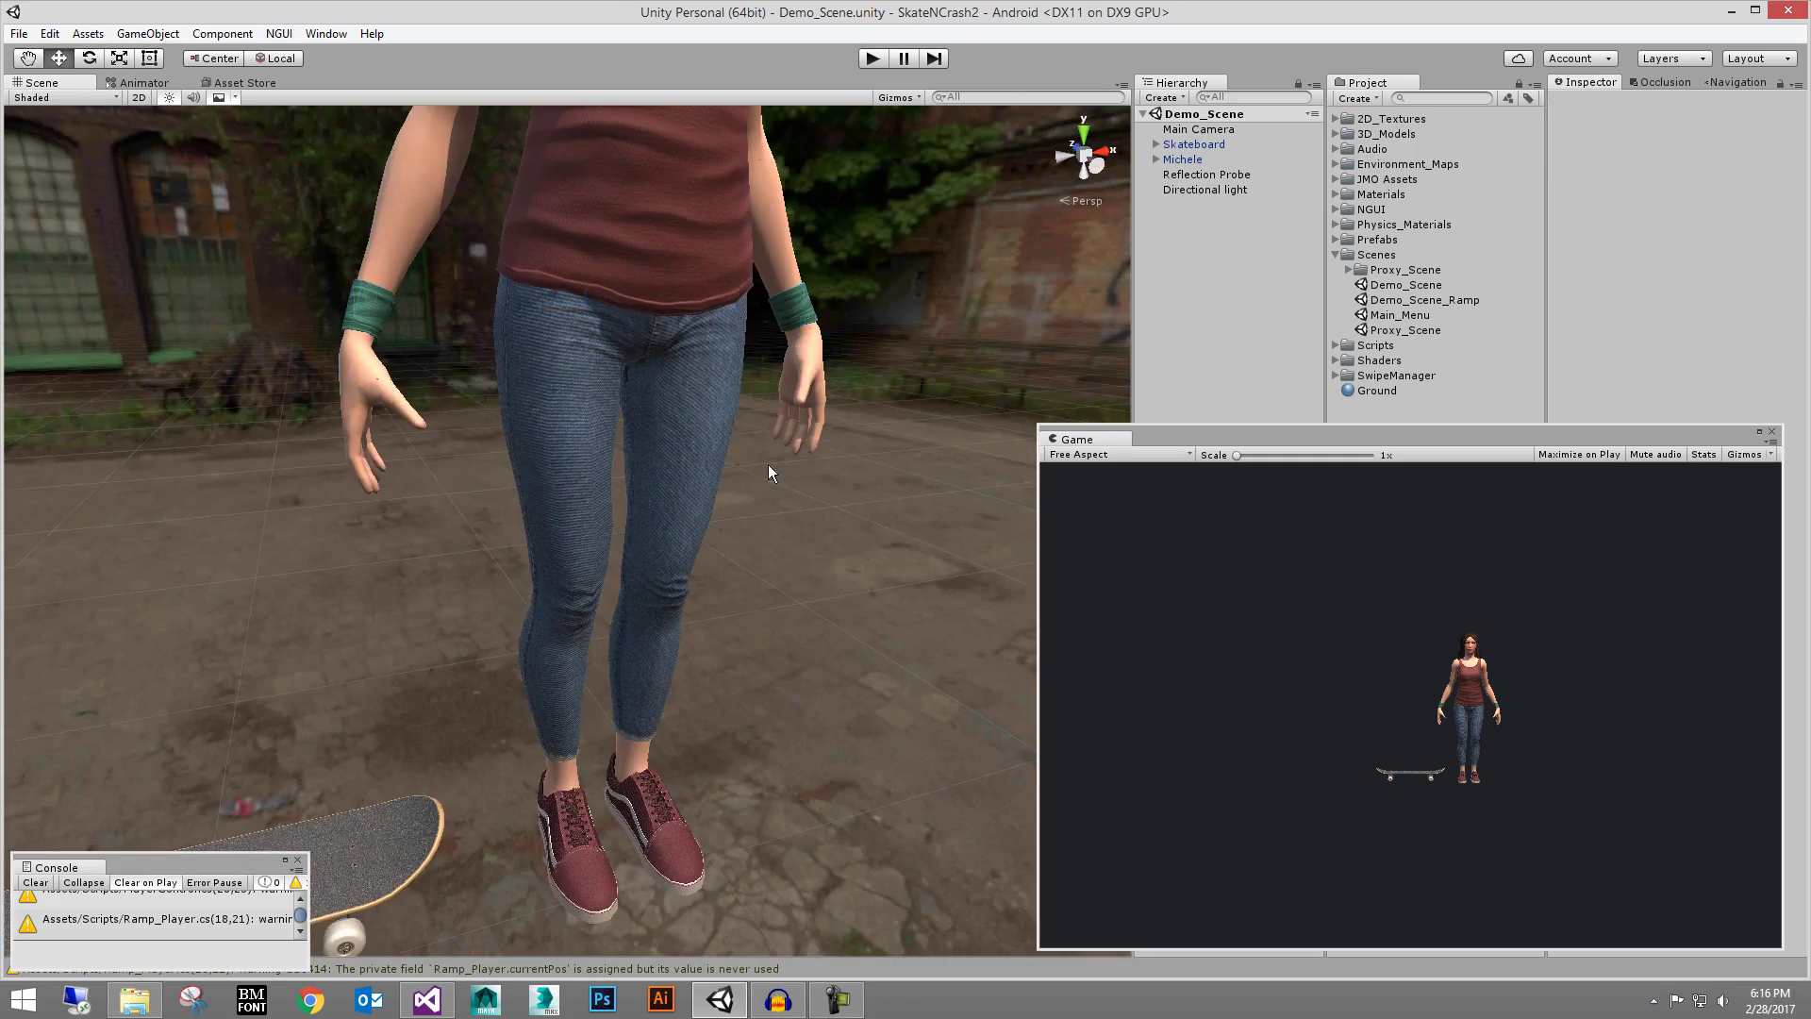
Select the character's red tank top mesh, polySurface58, from behind and deactivate it
alt+right_drag(767, 465, 777, 502)
alt+drag(777, 500, 863, 559)
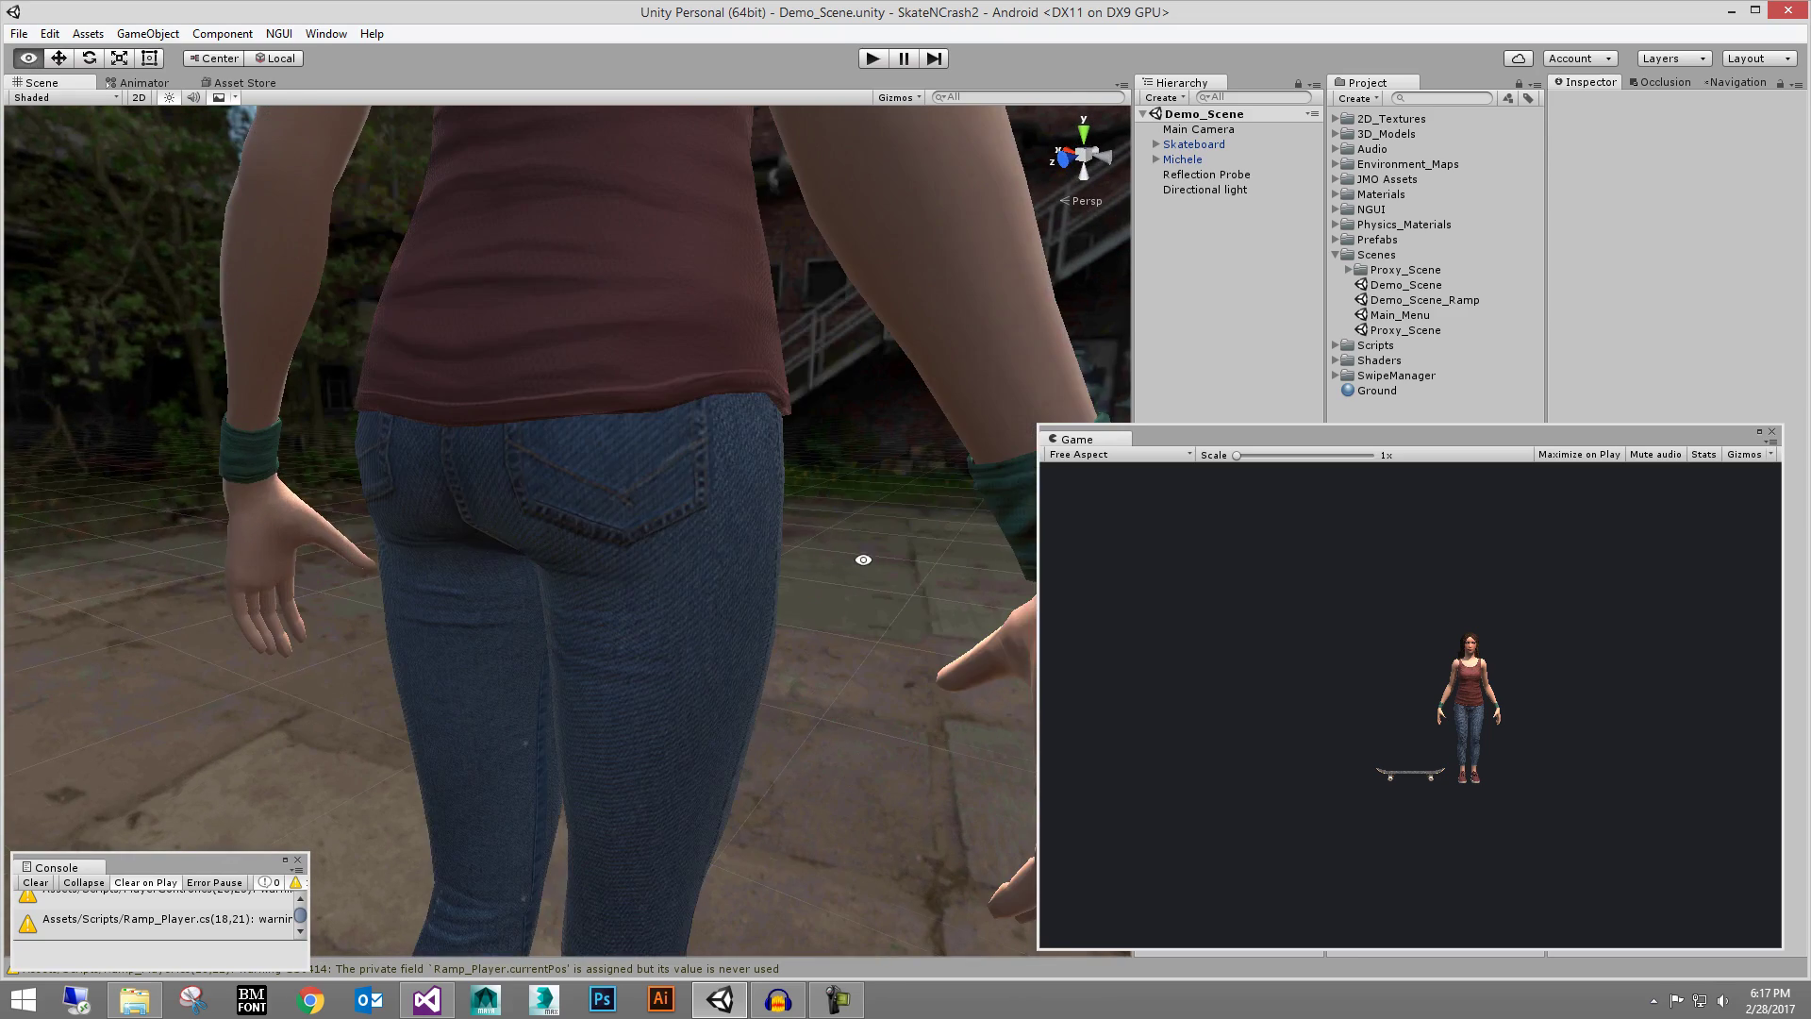
alt+drag(526, 460, 739, 446)
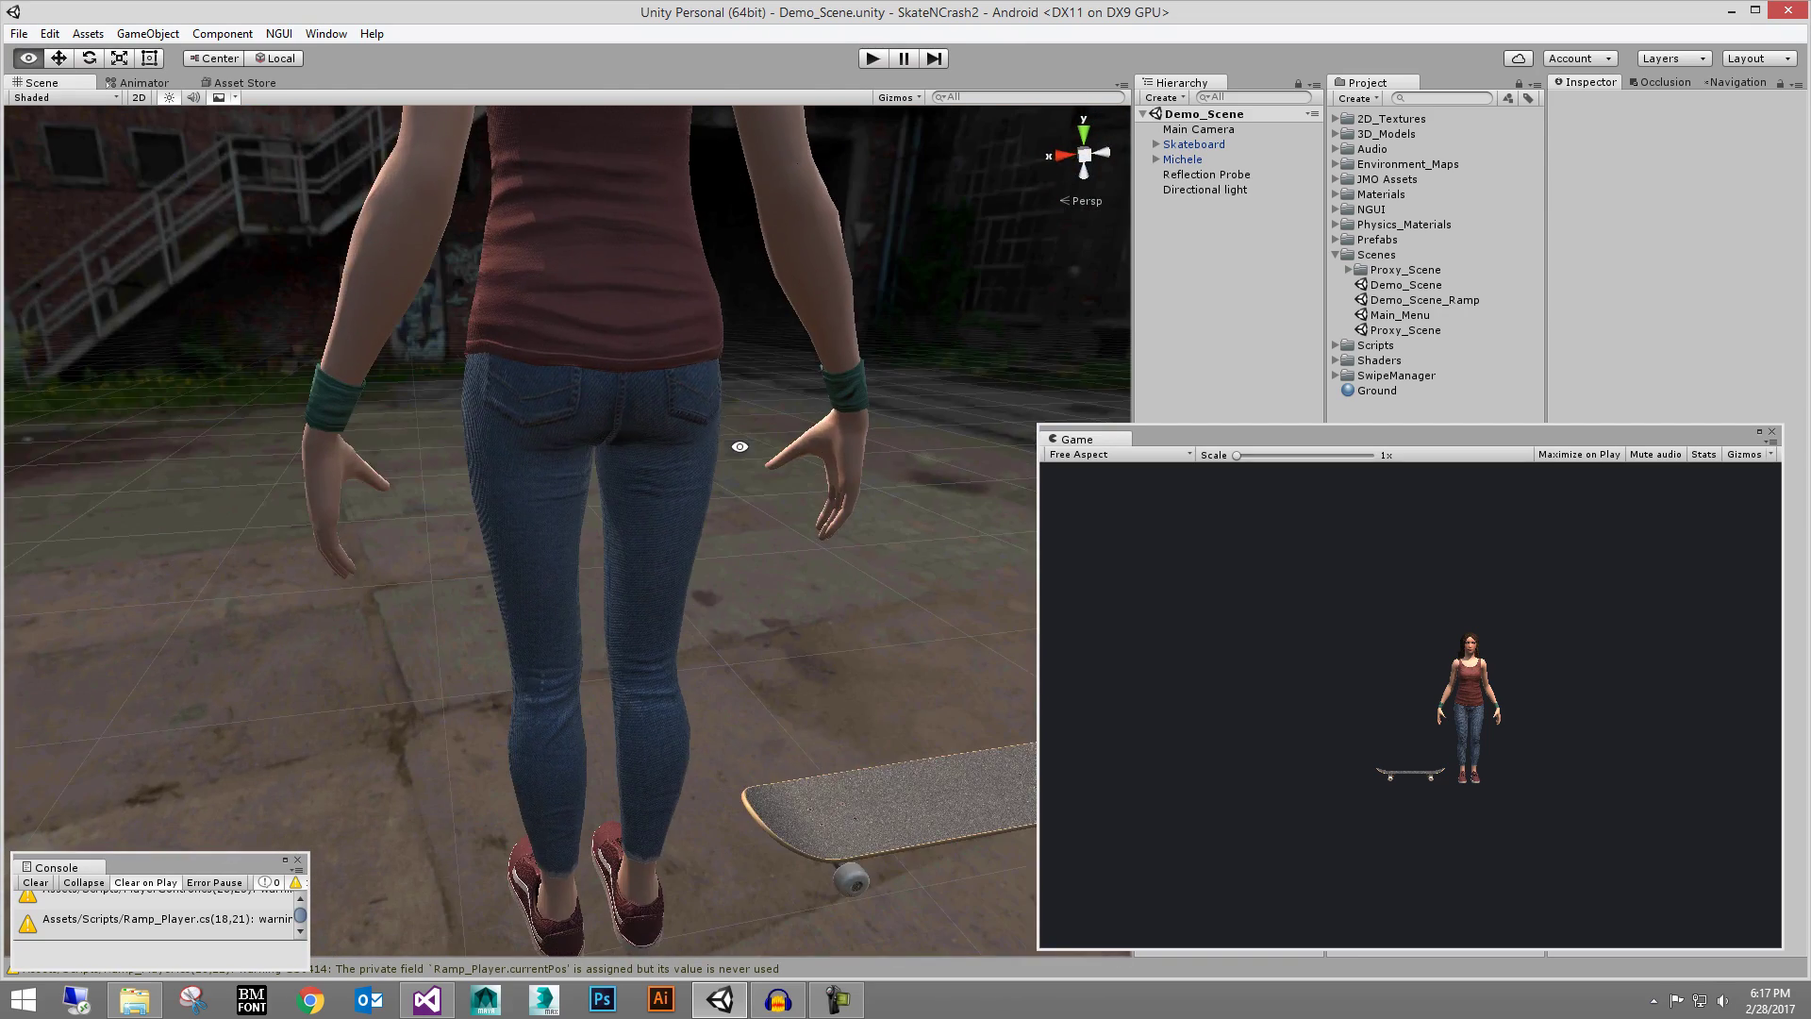
alt+right_drag(676, 408, 622, 364)
click(620, 354)
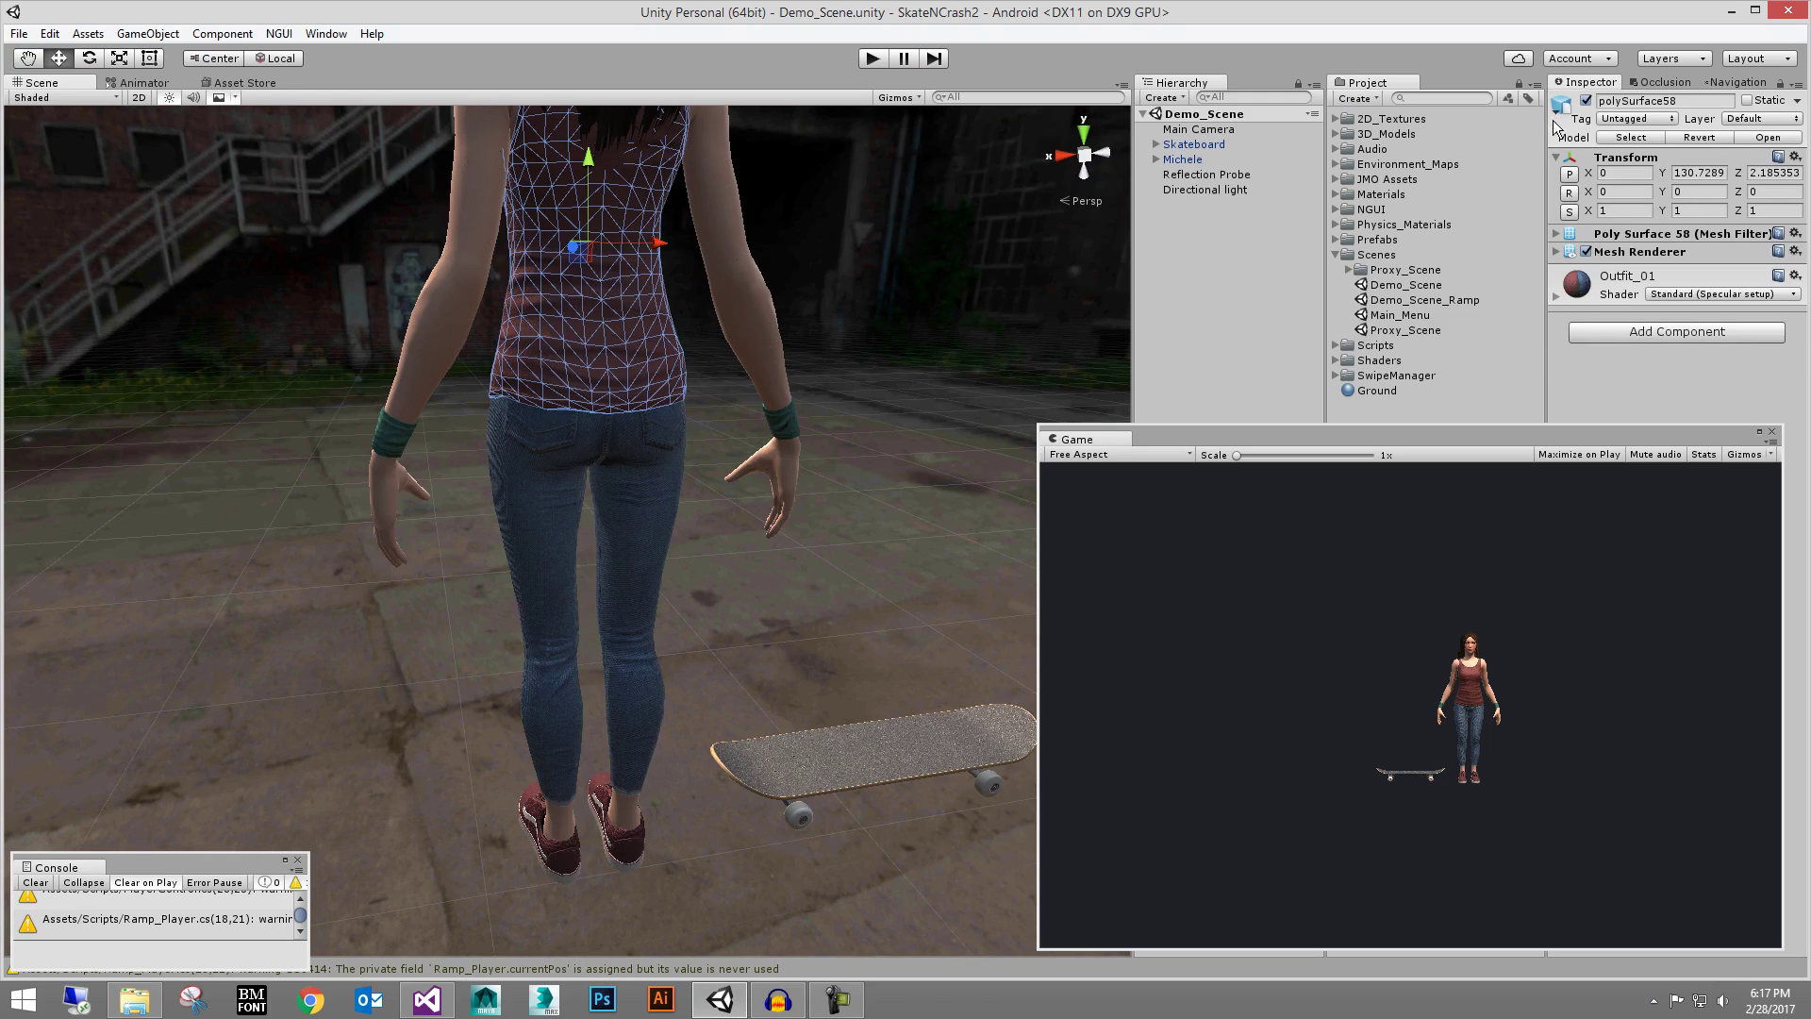
Examine the character's jeans and bare waist from the back, side and front
alt+drag(929, 335, 756, 321)
alt+scroll(829, 368, up, 2)
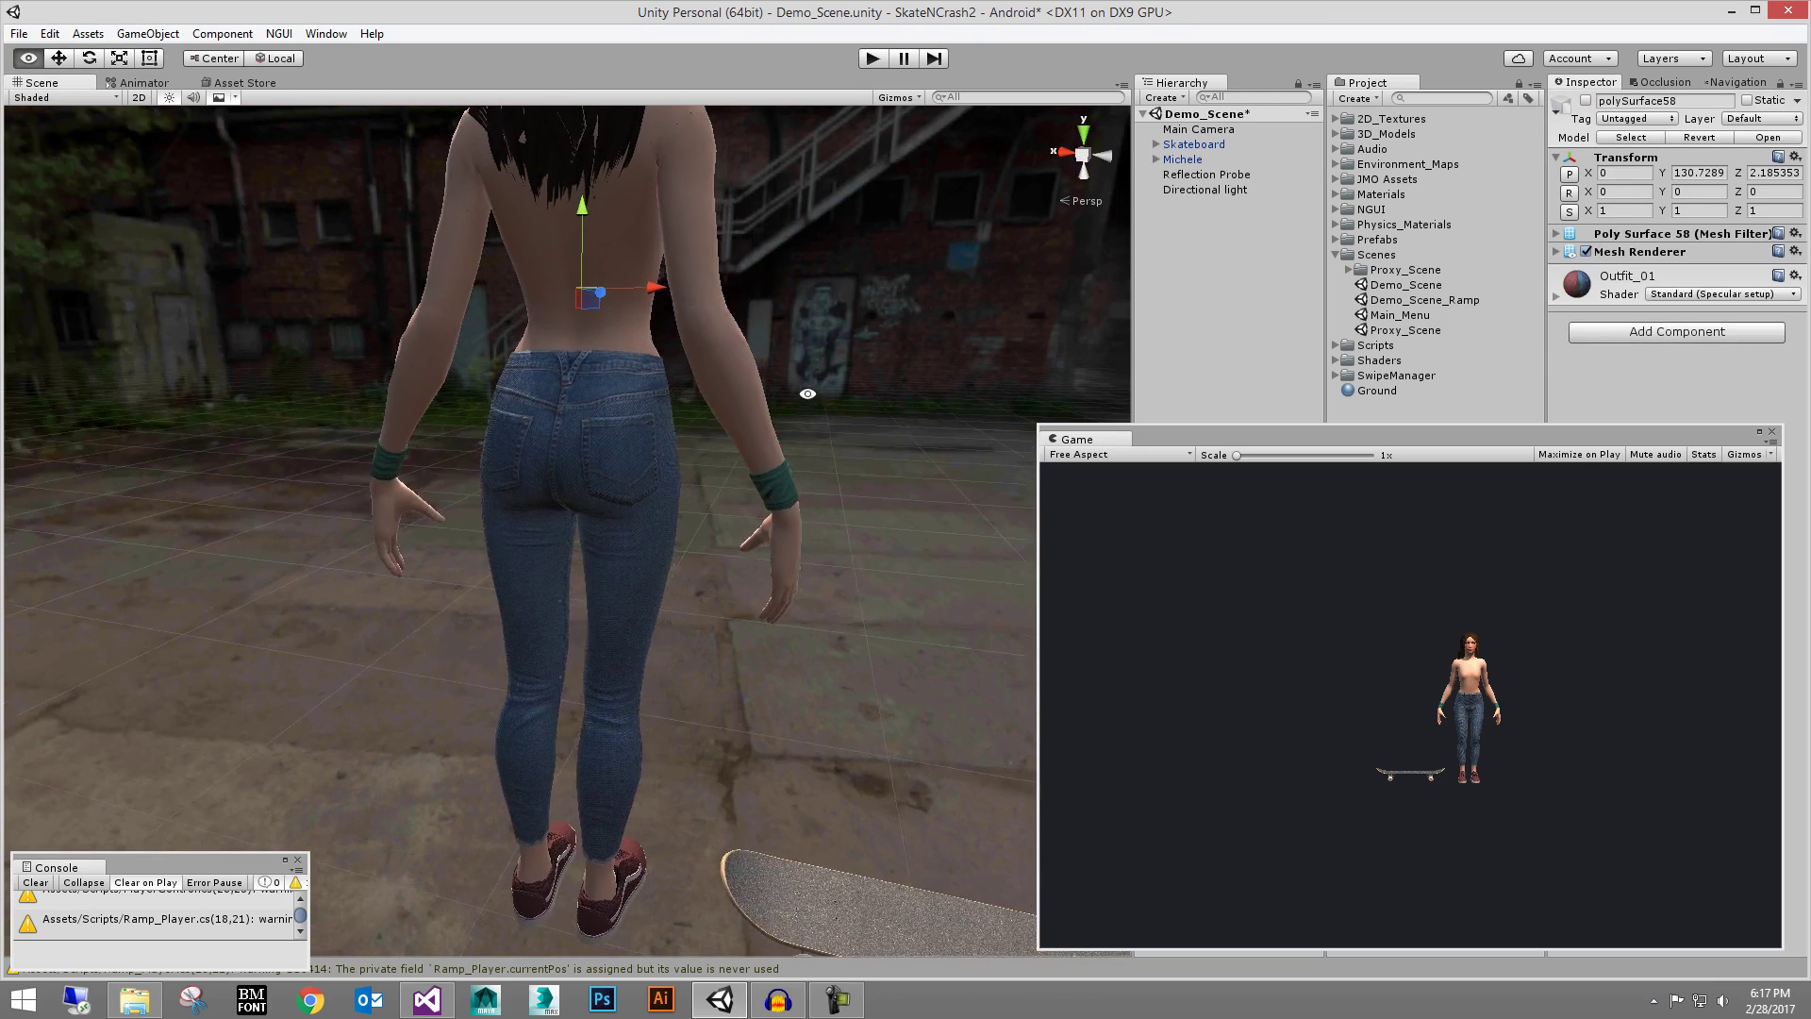
alt+drag(829, 368, 616, 351)
alt+scroll(831, 420, up, 3)
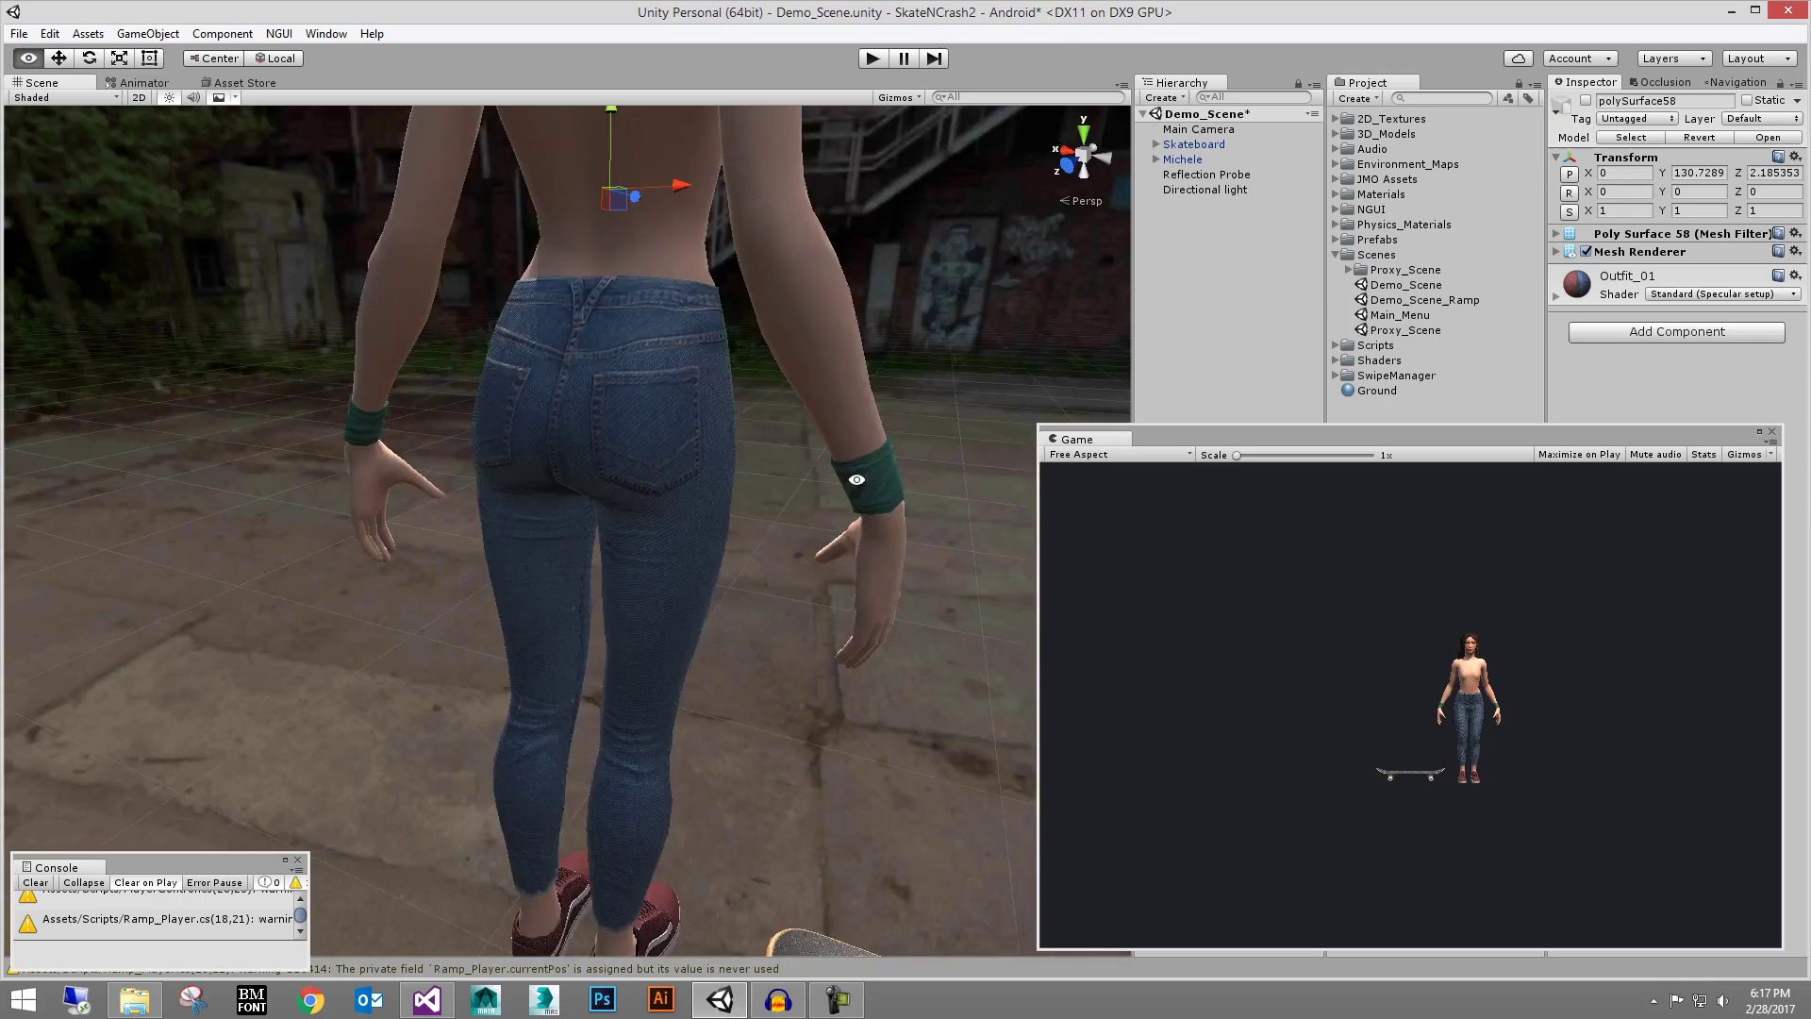
alt+drag(857, 479, 766, 374)
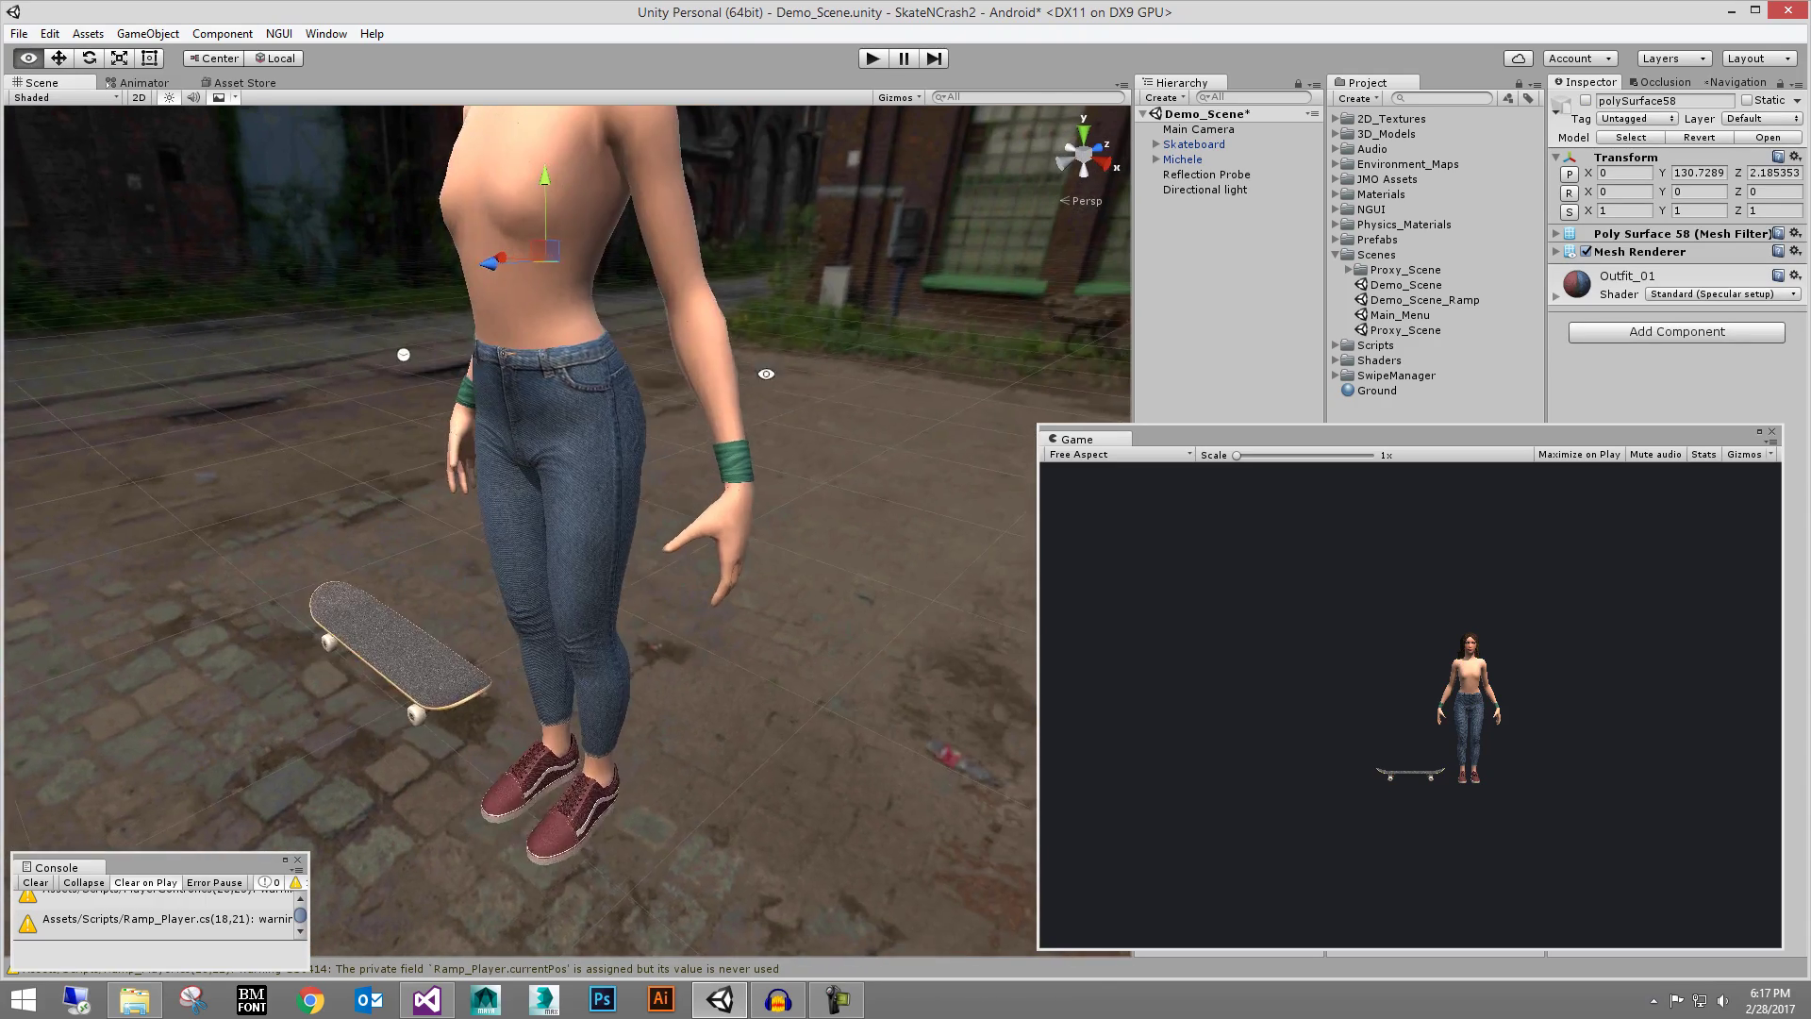
alt+right_drag(766, 373, 892, 370)
alt+drag(614, 384, 749, 382)
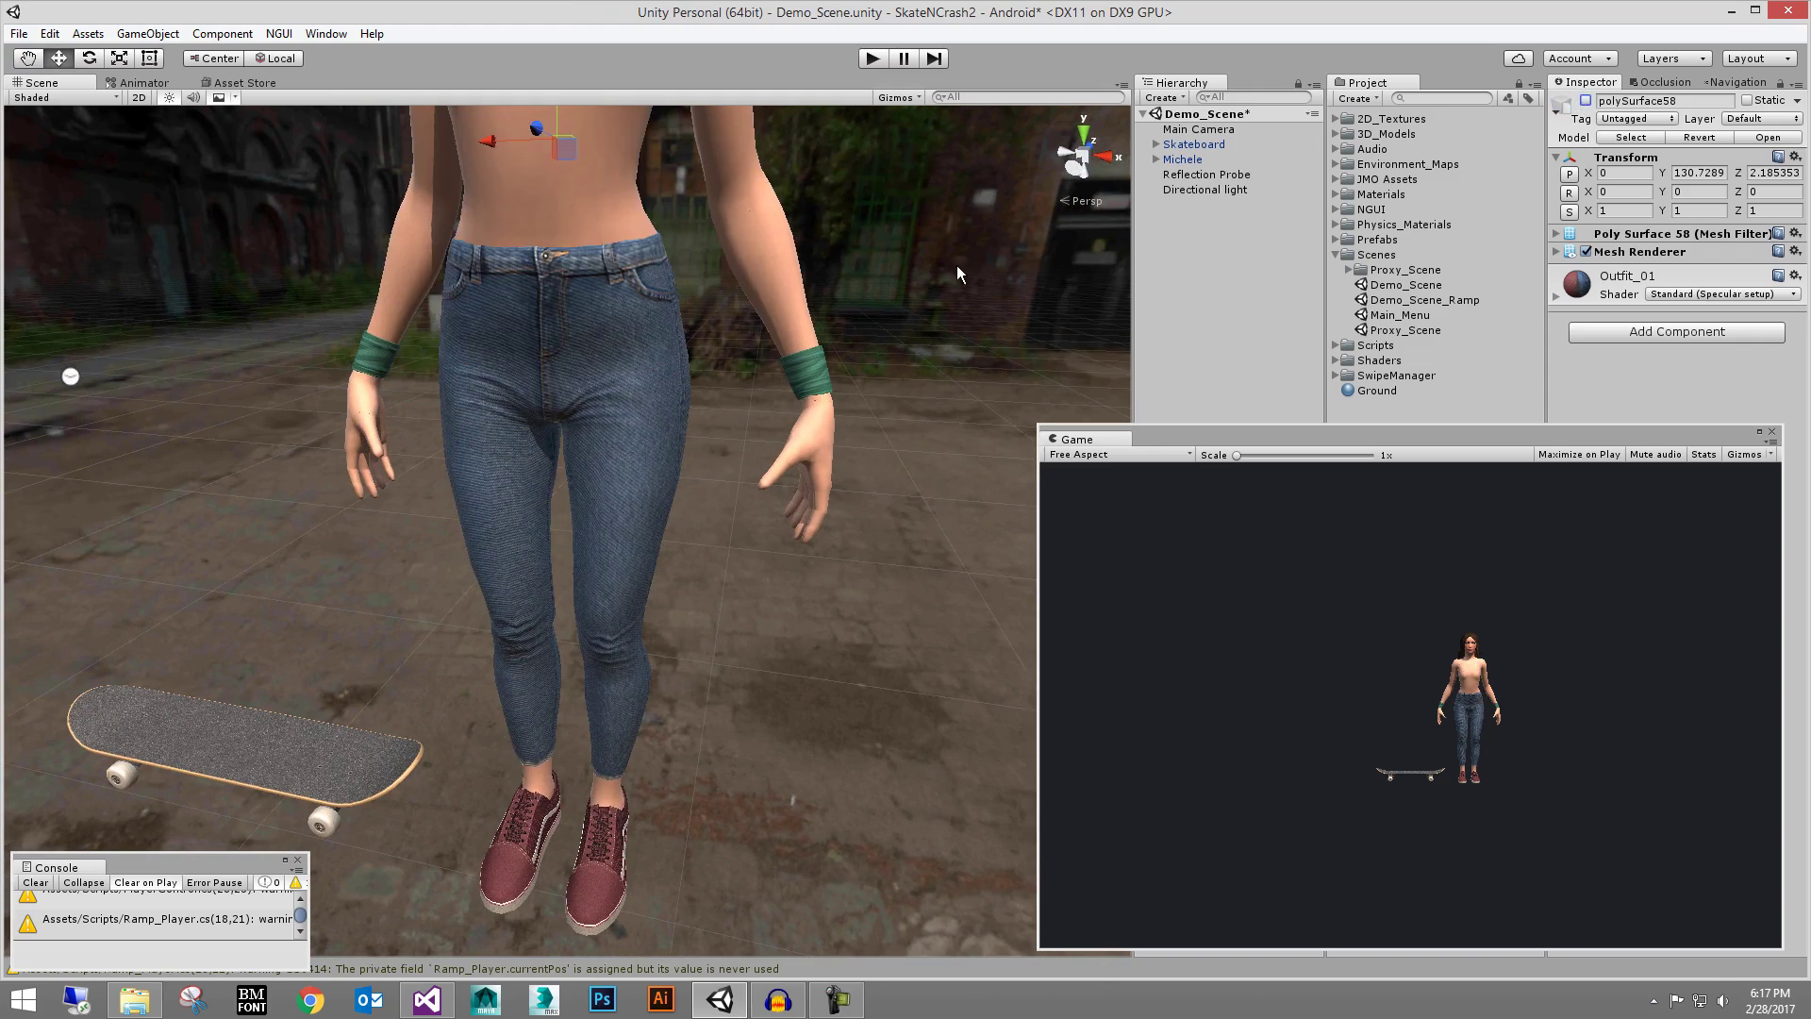
alt+drag(958, 267, 503, 398)
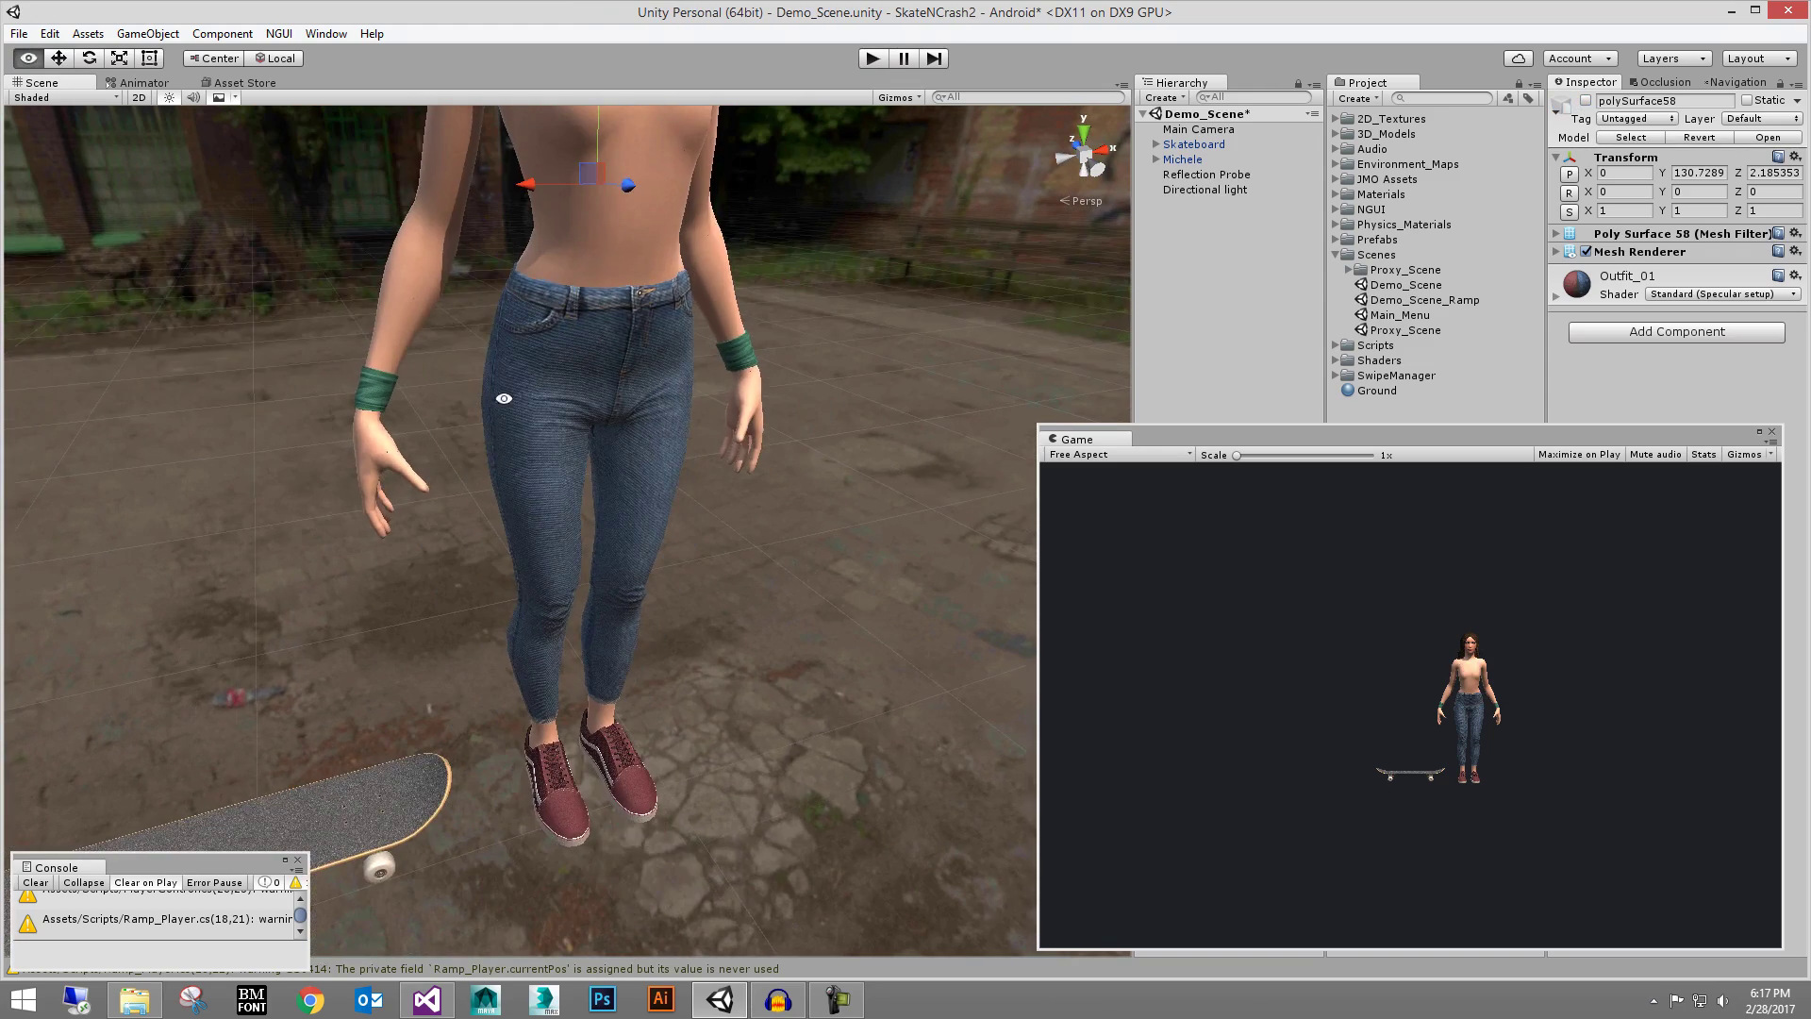
alt+drag(696, 416, 594, 405)
alt+right_drag(746, 349, 727, 303)
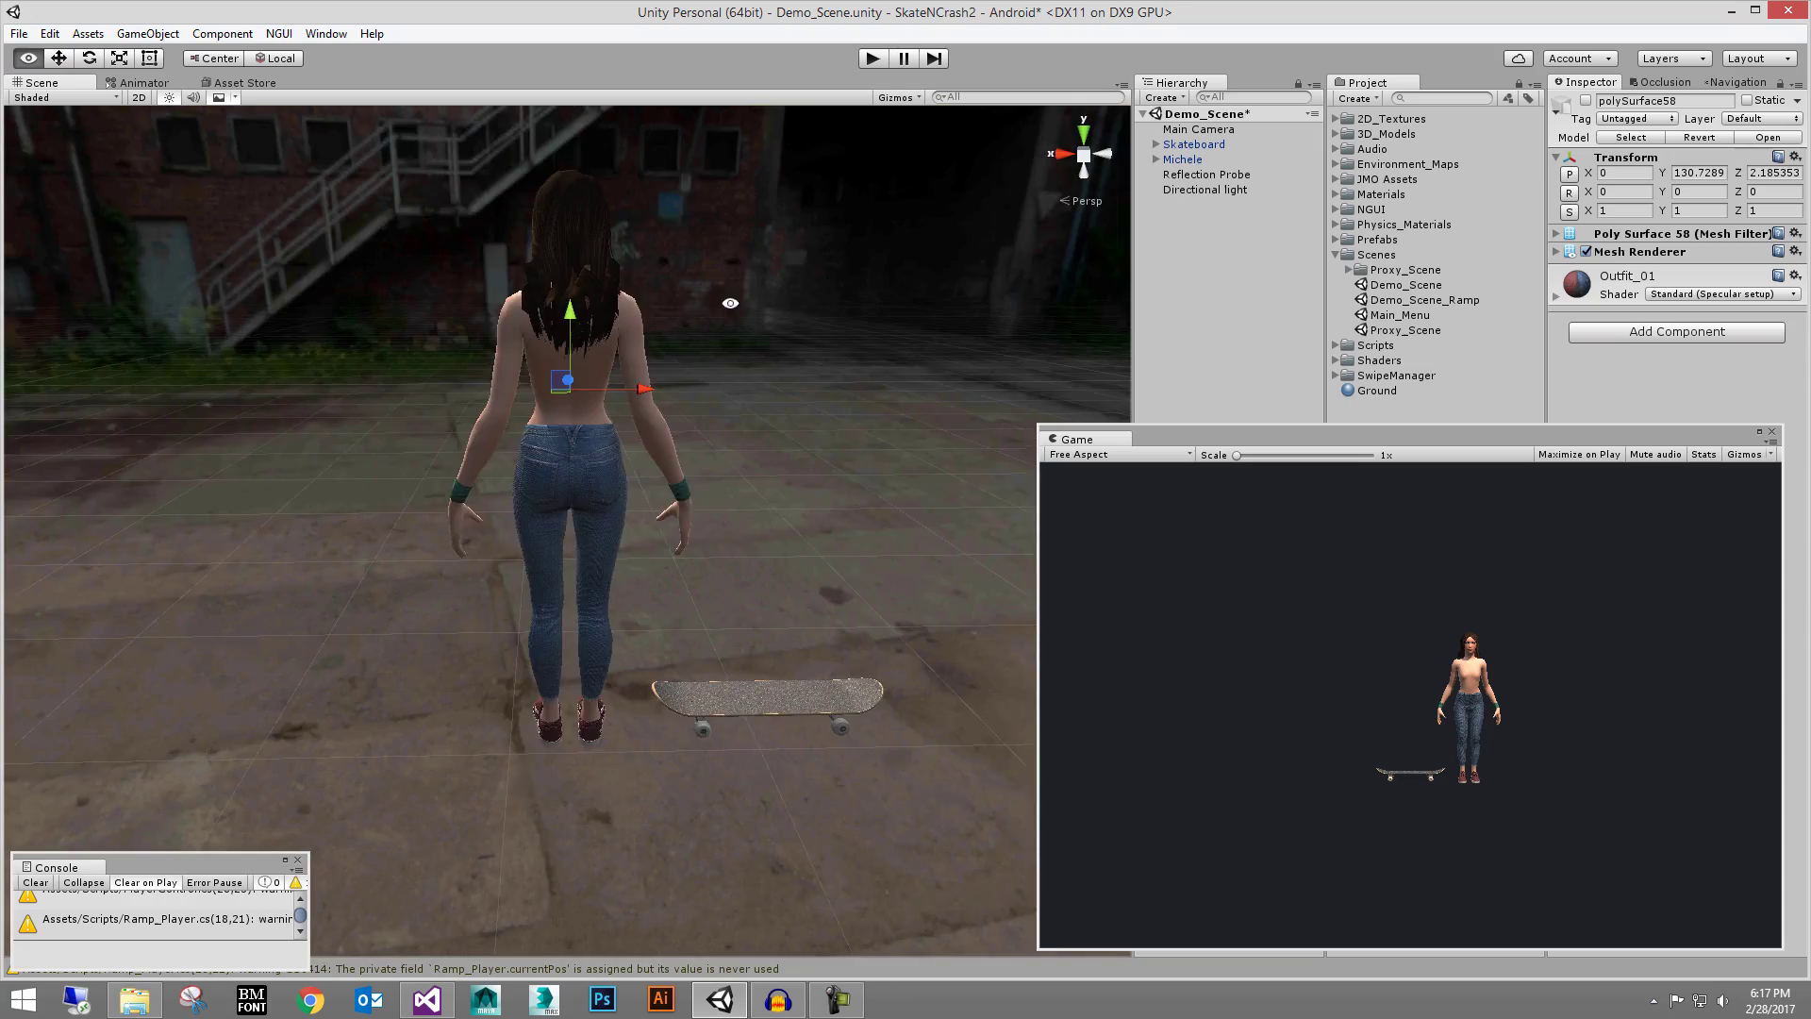
alt+drag(981, 349, 792, 401)
alt+right_drag(792, 401, 849, 442)
alt+drag(598, 380, 830, 443)
alt+right_drag(849, 463, 966, 566)
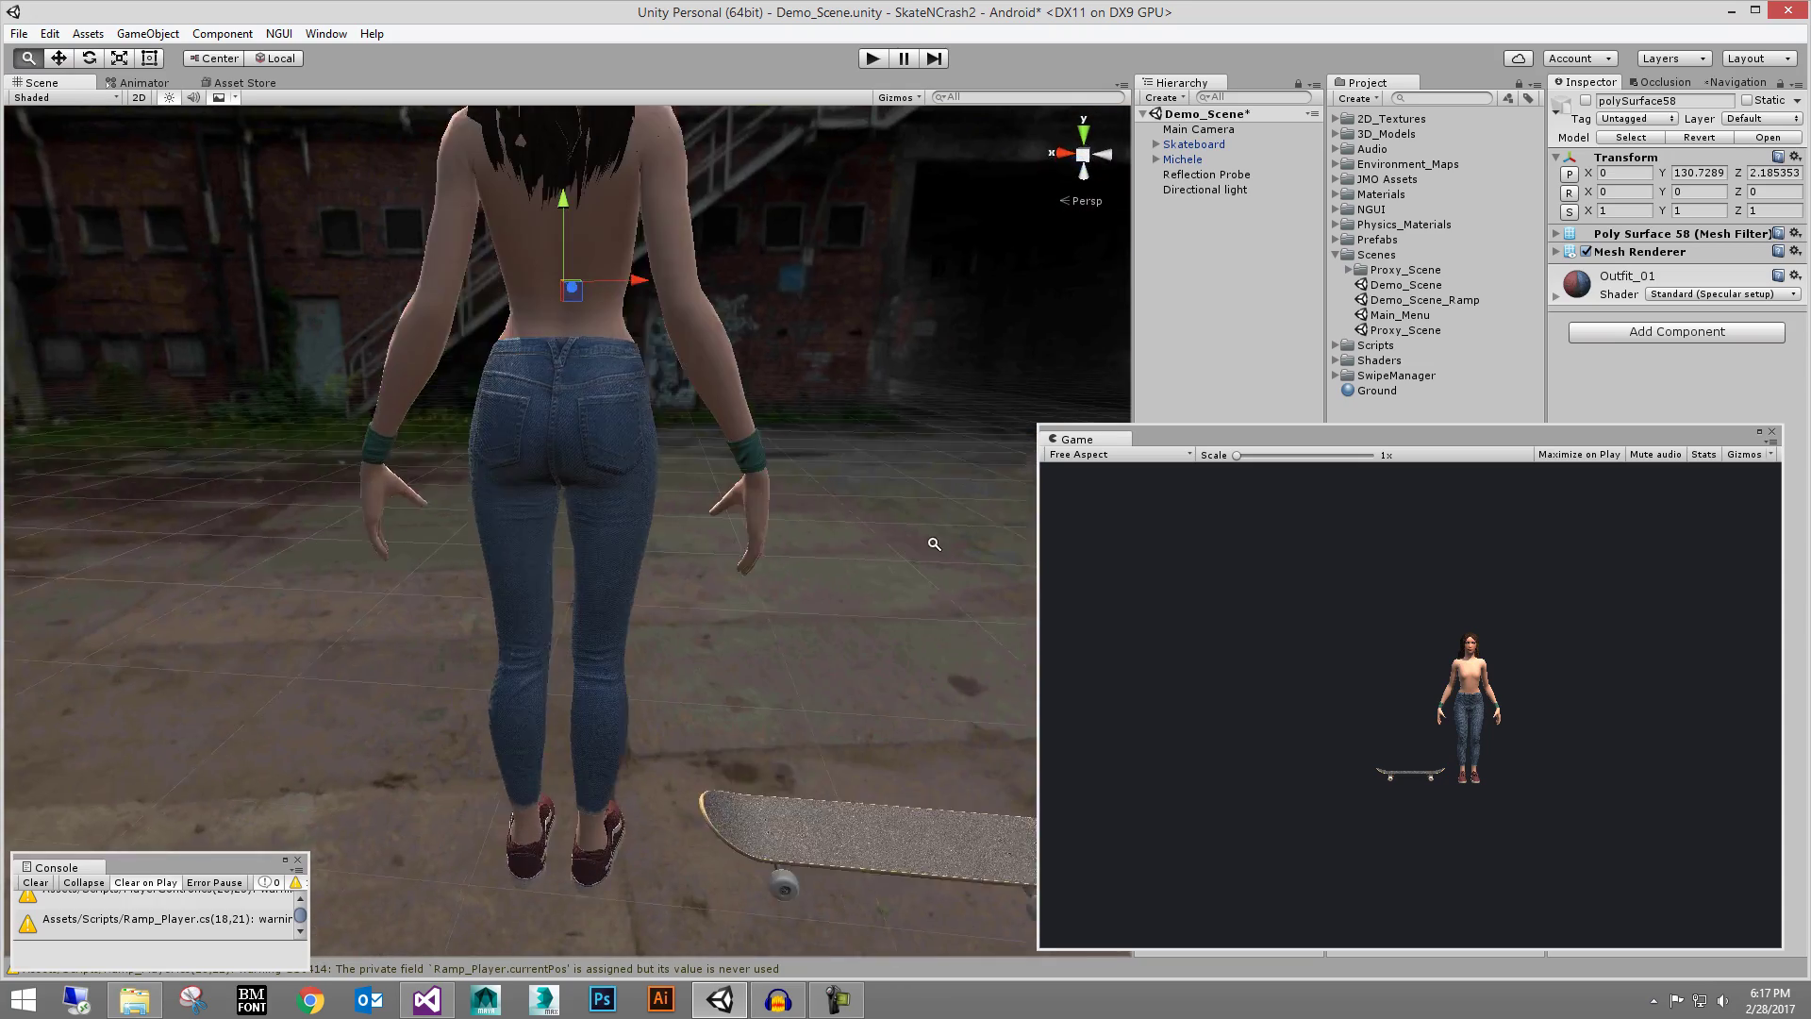
alt+drag(811, 453, 869, 481)
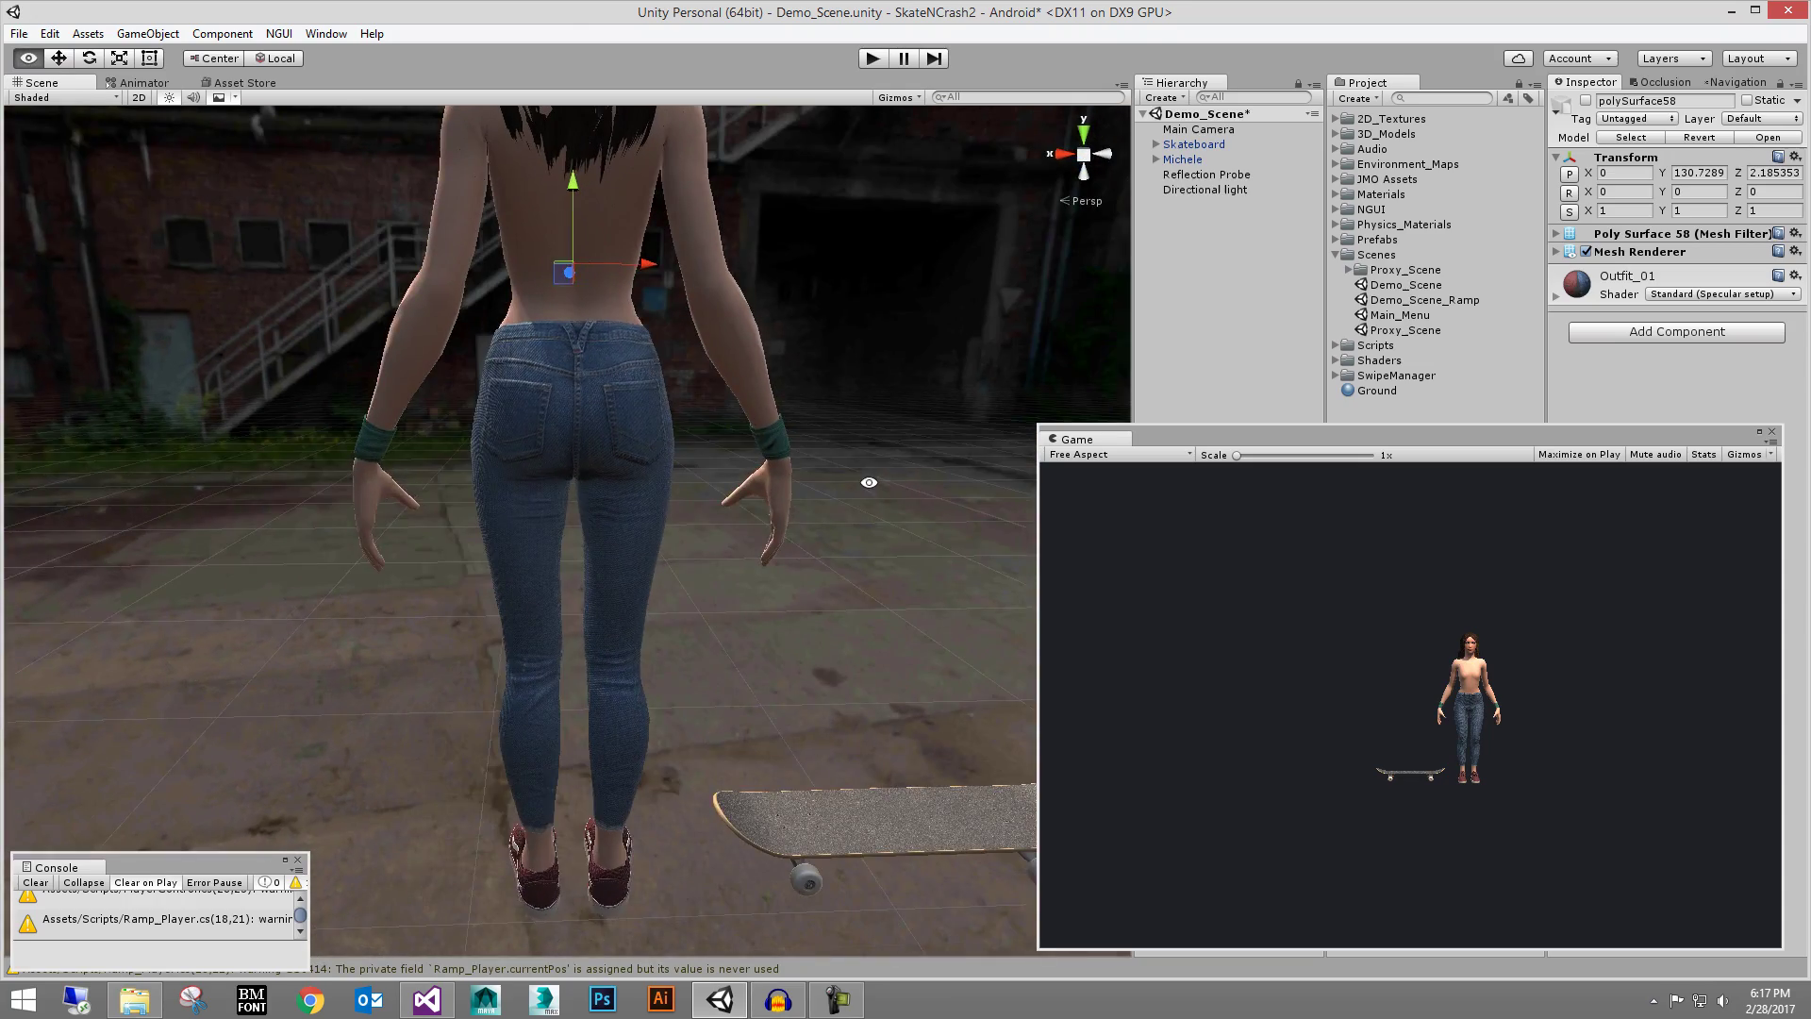
Examine the denim texture of the jeans' rear waistband and back pockets up close, and finish on a front view
mouse_move(615, 420)
alt+mouse_down()
mouse_move(667, 452)
mouse_move(650, 425)
alt+mouse_up()
alt+middle_drag(650, 396, 634, 231)
alt+right_drag(717, 377, 1022, 629)
mouse_move(731, 503)
alt+mouse_down()
mouse_move(663, 574)
mouse_move(647, 461)
alt+mouse_up()
alt+middle_drag(647, 461, 697, 615)
alt+middle_drag(566, 393, 604, 664)
alt+drag(604, 664, 624, 563)
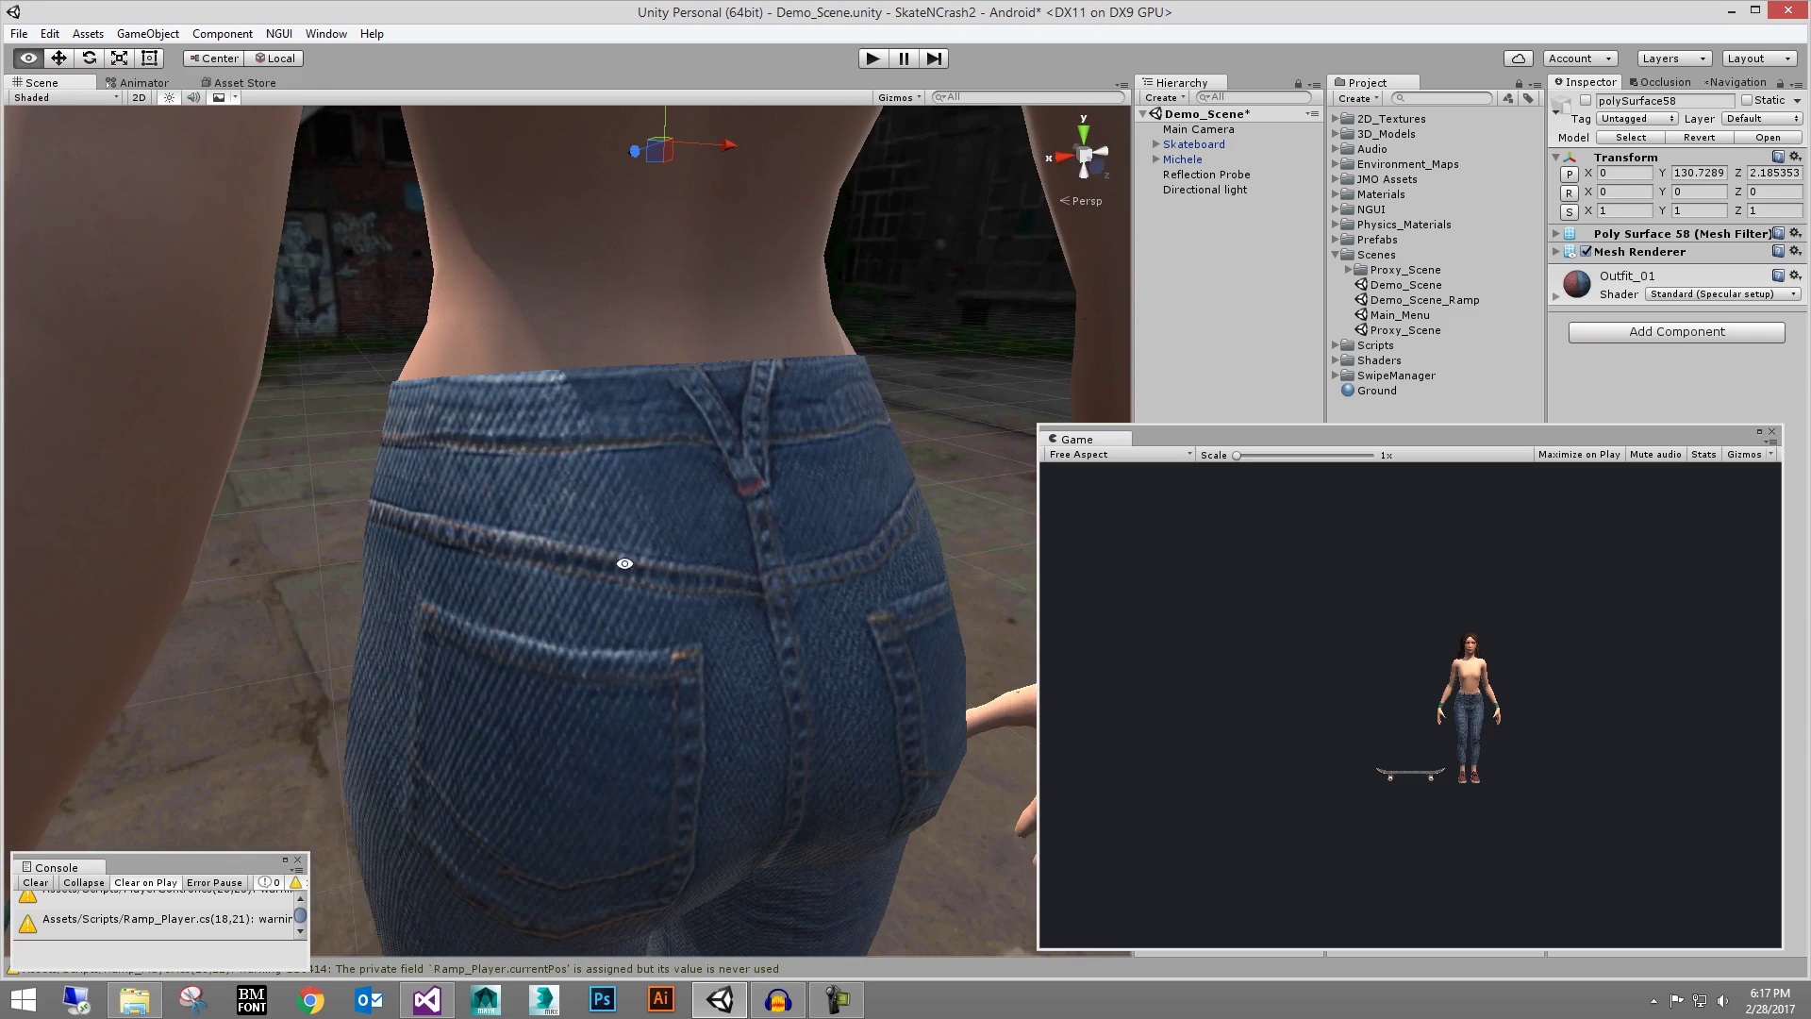
alt+right_drag(759, 446, 452, 415)
alt+drag(453, 415, 738, 320)
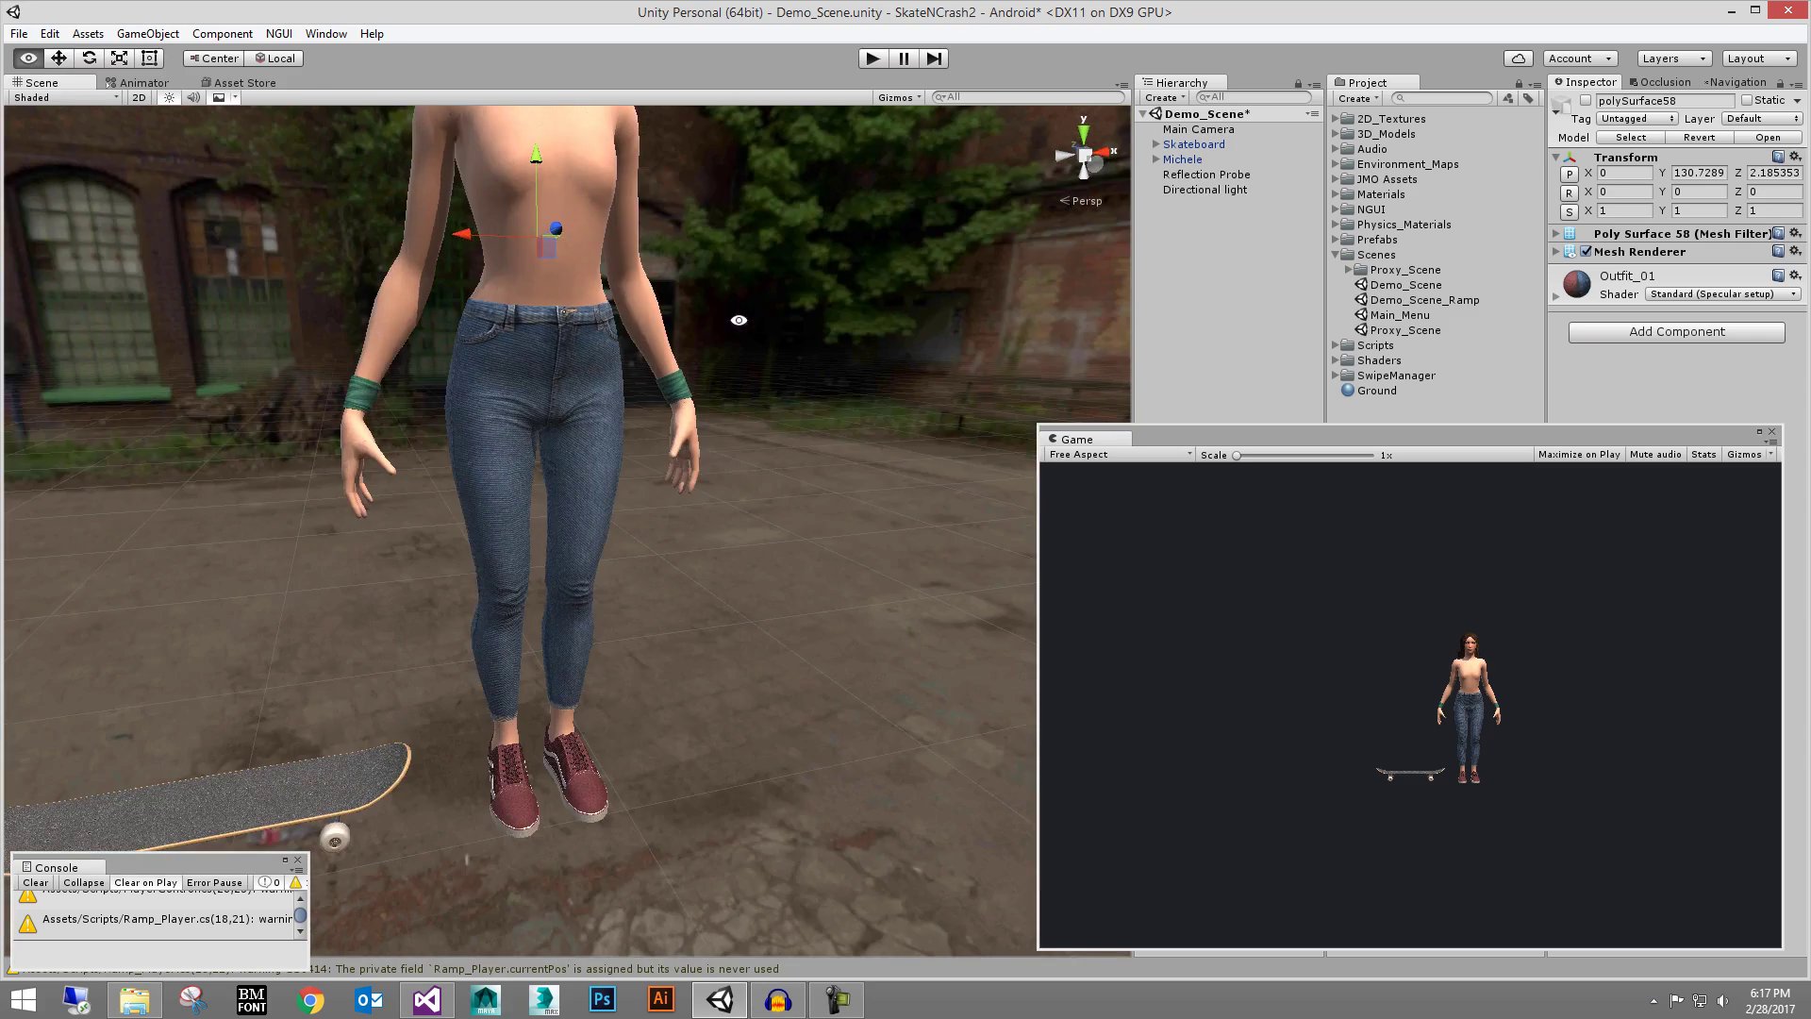
Reactivate the character's red tank top mesh and clear the selection
click(767, 500)
alt+right_drag(767, 500, 754, 407)
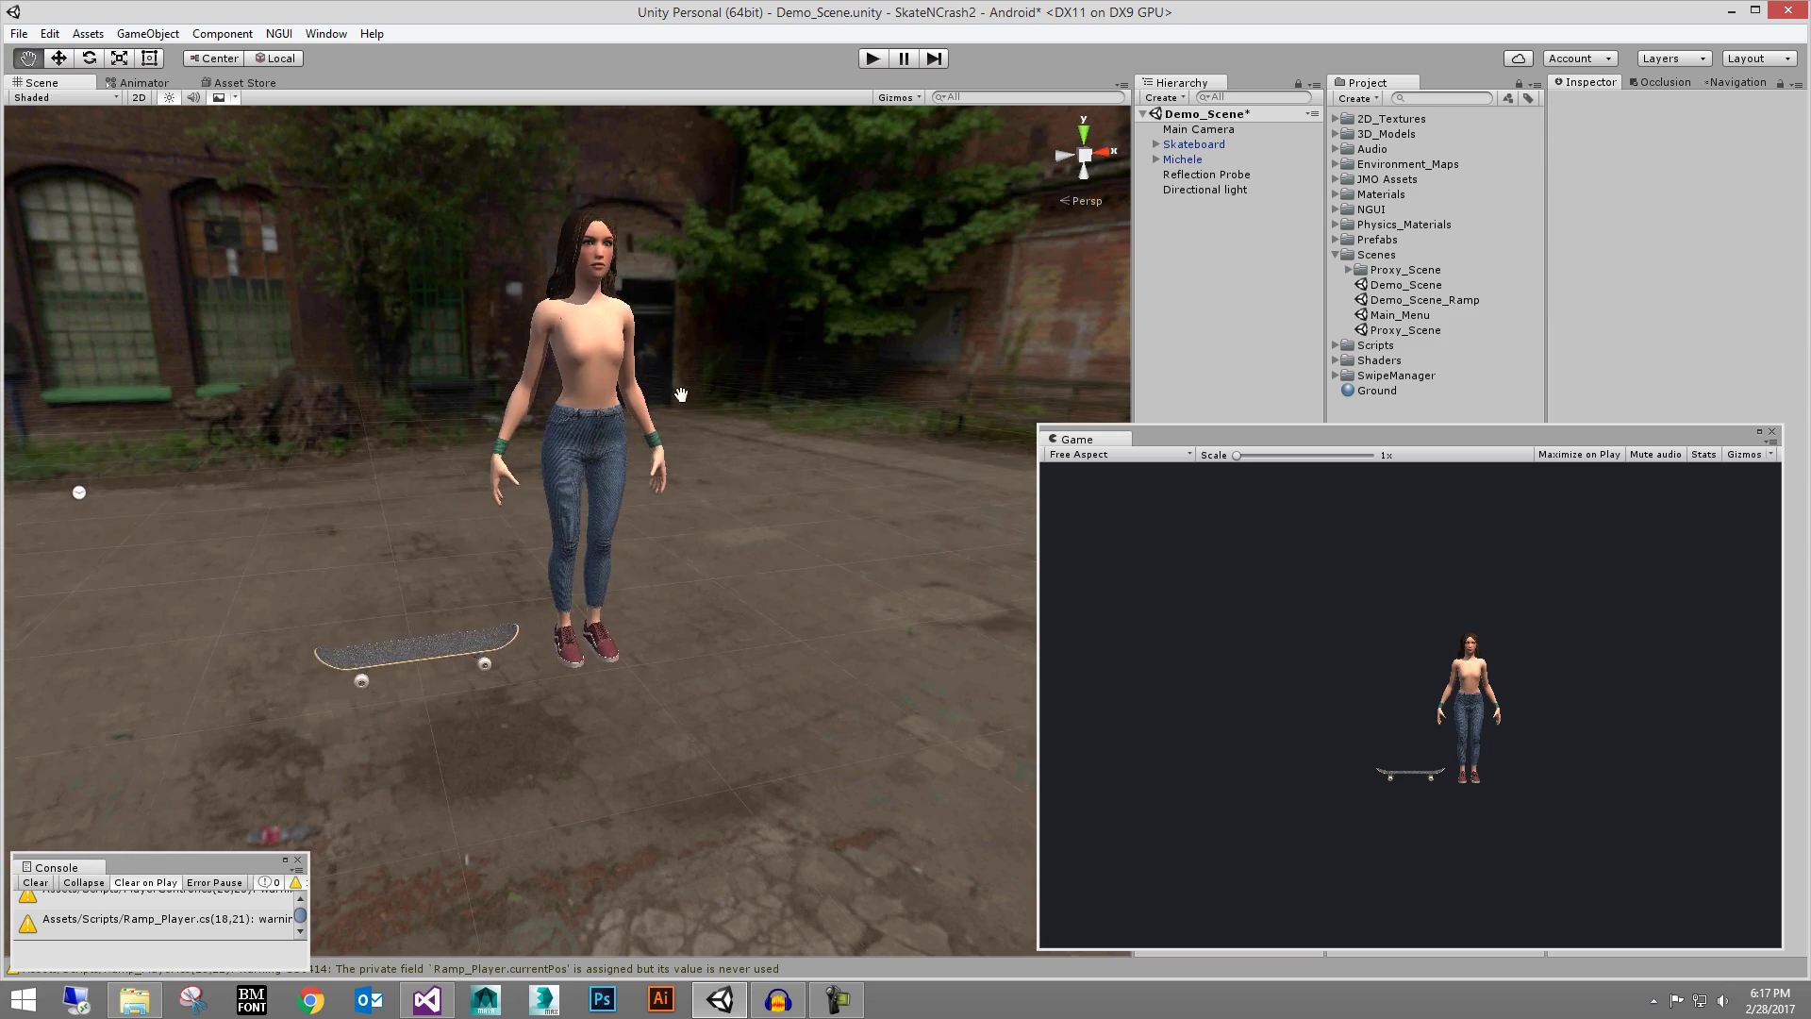
mouse_move(808, 531)
alt+mouse_down()
mouse_move(849, 598)
mouse_move(824, 558)
alt+mouse_up()
click(893, 510)
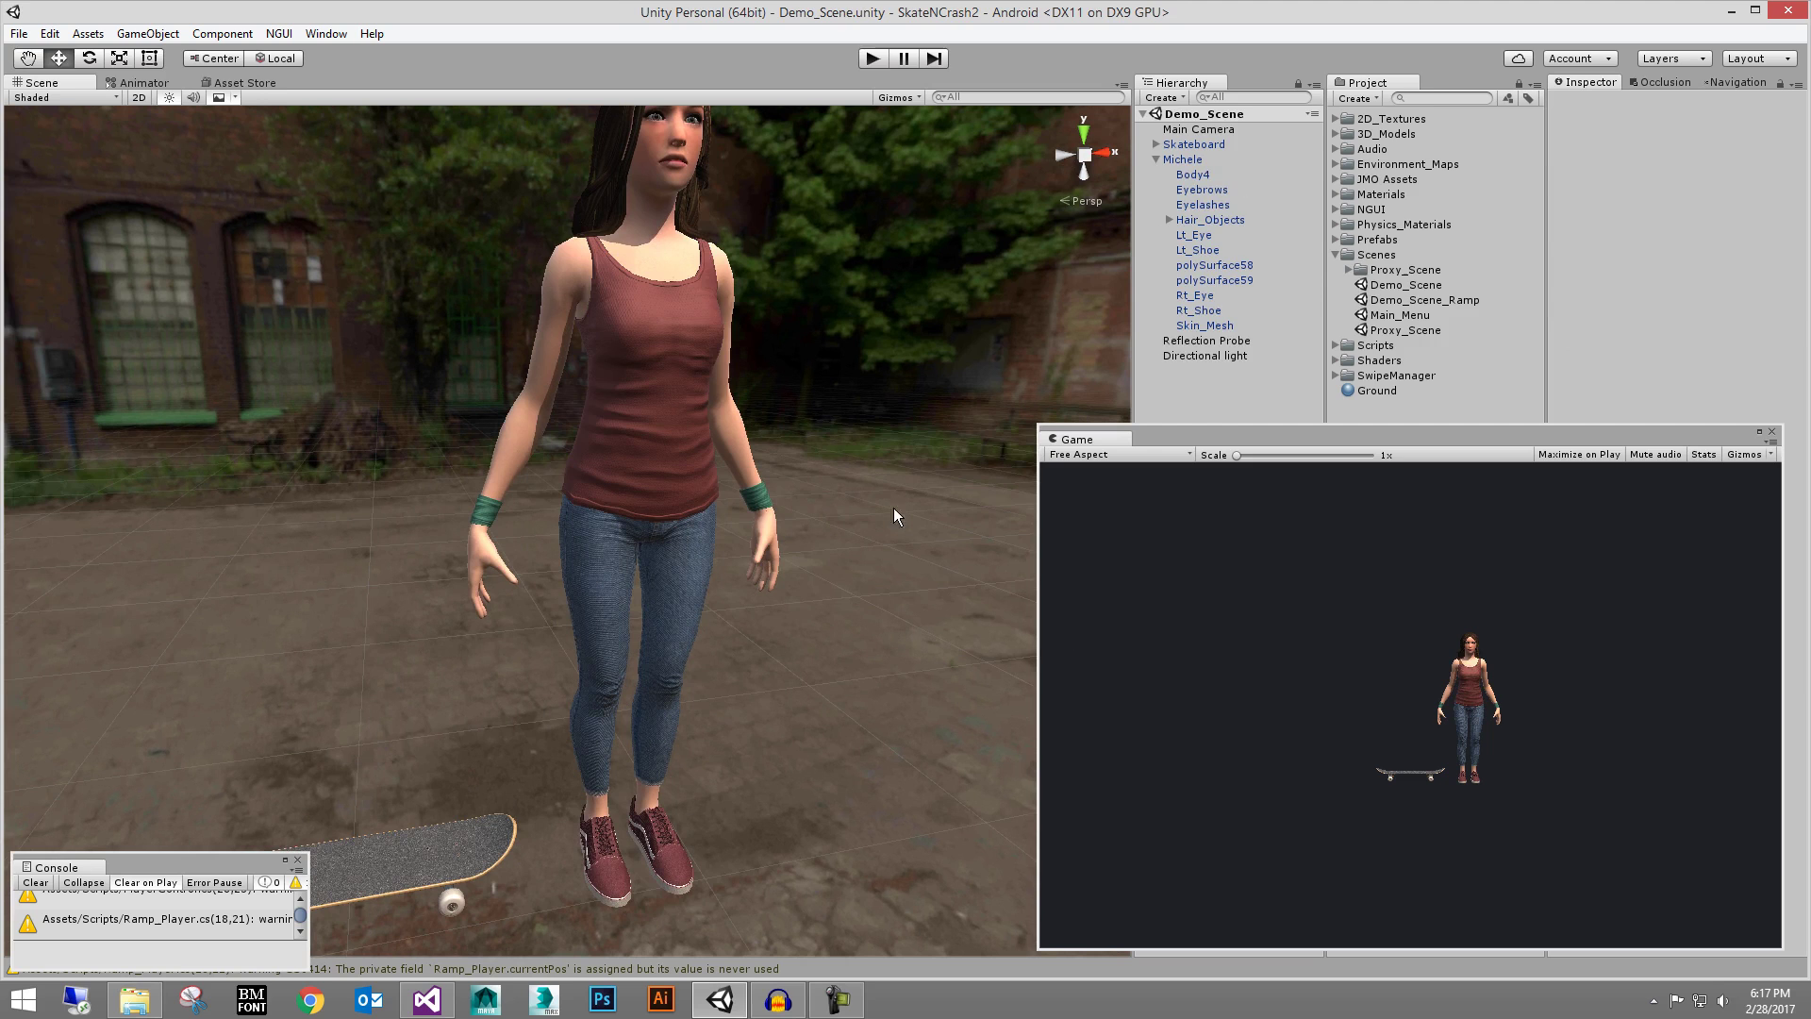
Examine the fully dressed character and the skateboard together against the courtyard background
alt+drag(920, 319, 873, 527)
alt+right_drag(749, 538, 736, 415)
alt+drag(735, 416, 766, 434)
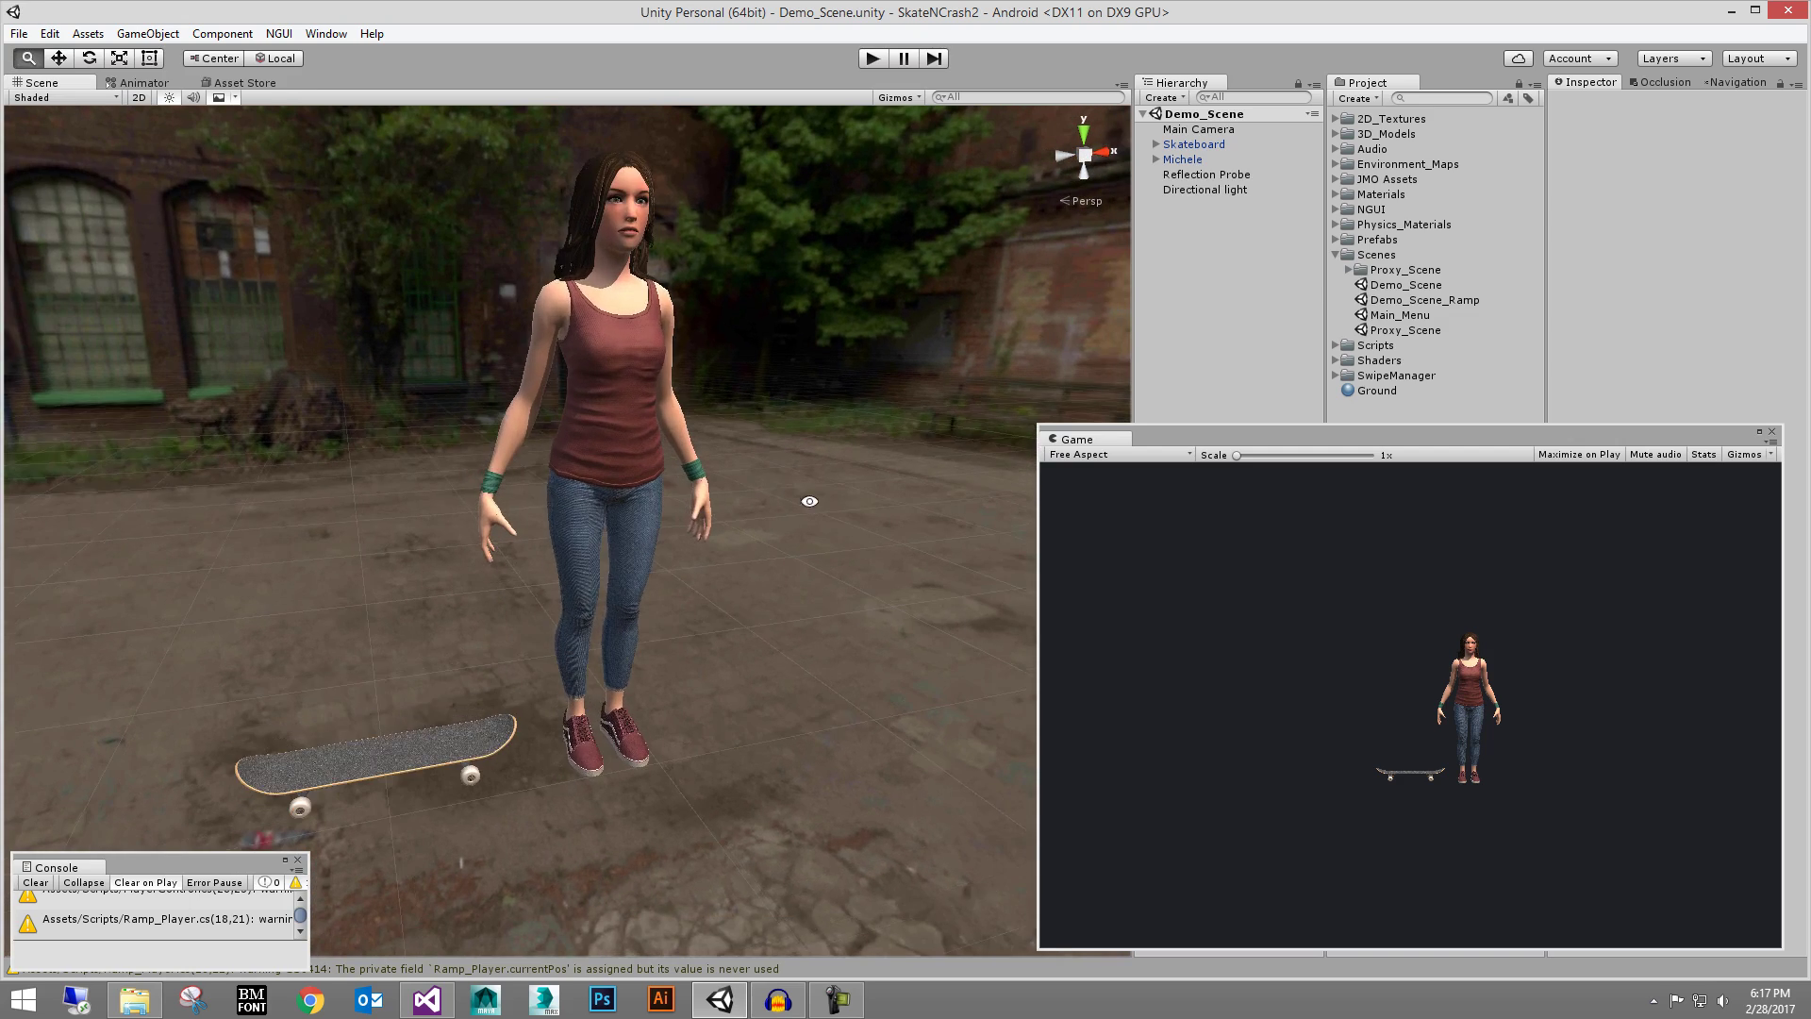
alt+drag(809, 501, 749, 535)
alt+drag(580, 531, 765, 494)
alt+right_drag(867, 608, 849, 563)
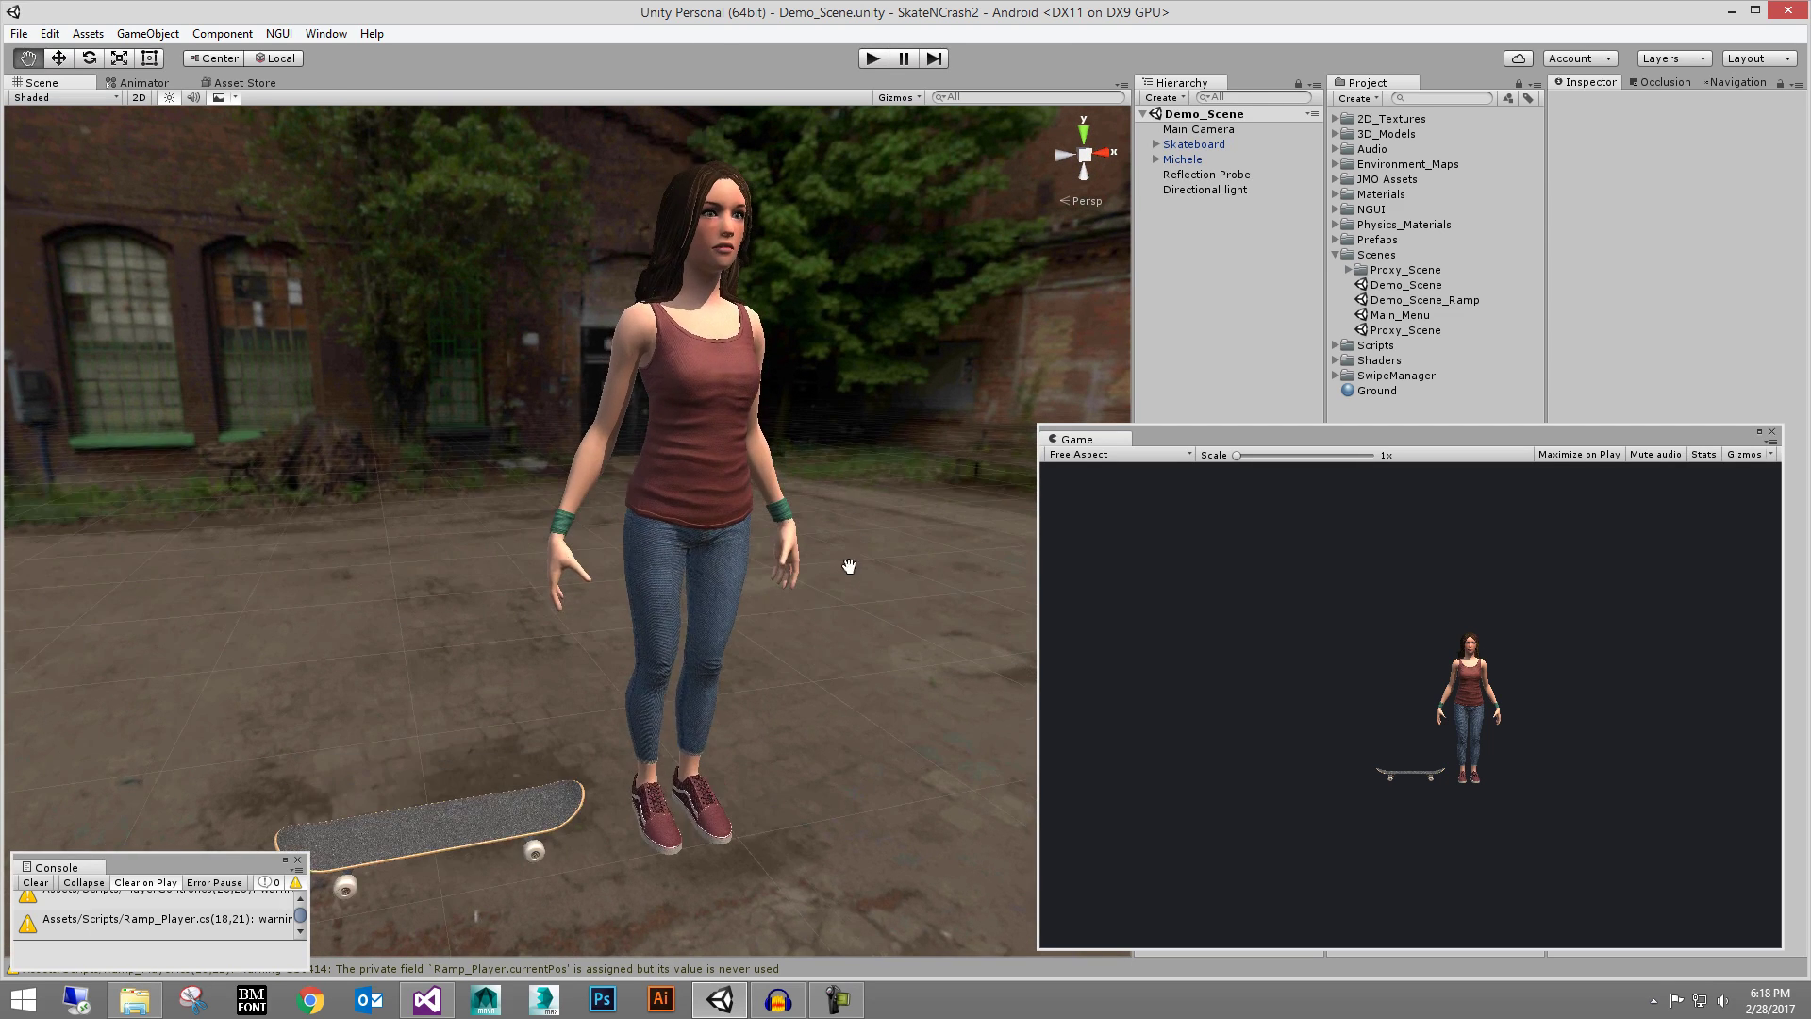
alt+drag(848, 563, 812, 542)
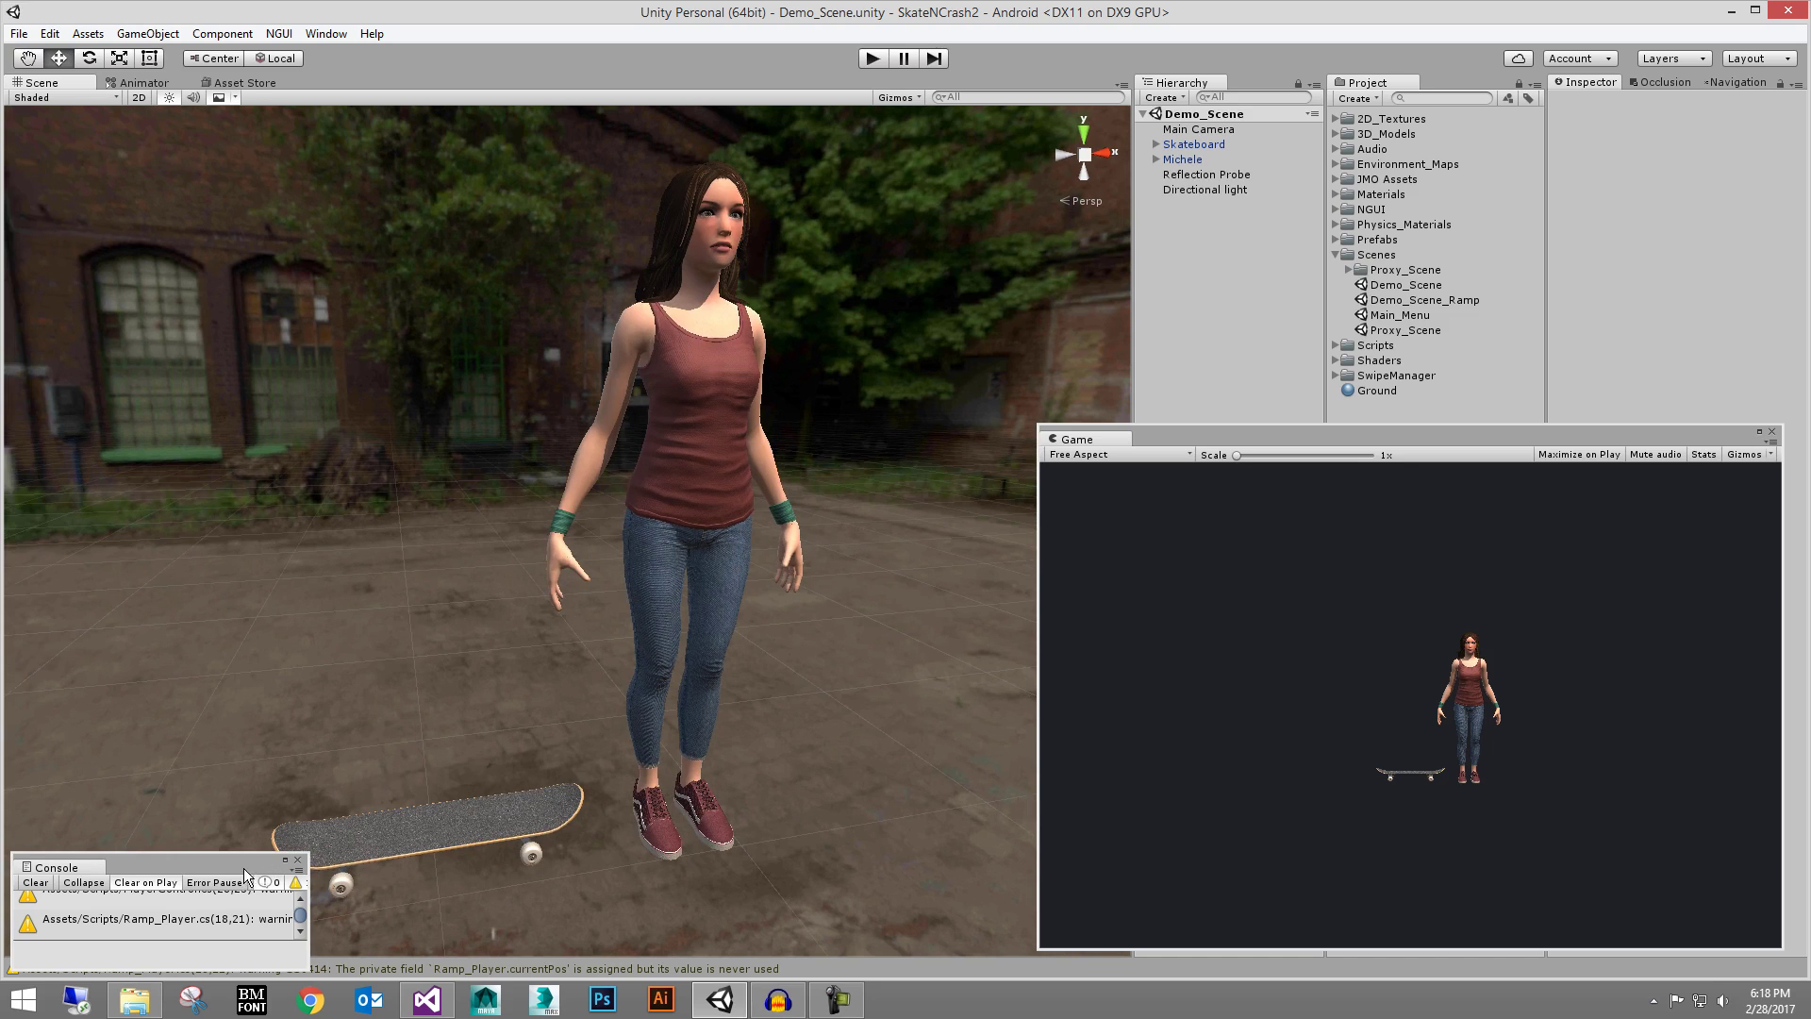
drag(244, 874, 251, 870)
Examine the dressed character's jeans and tank top hem from the front and both front angles
alt+drag(659, 692, 715, 489)
scroll(792, 564, up, 15)
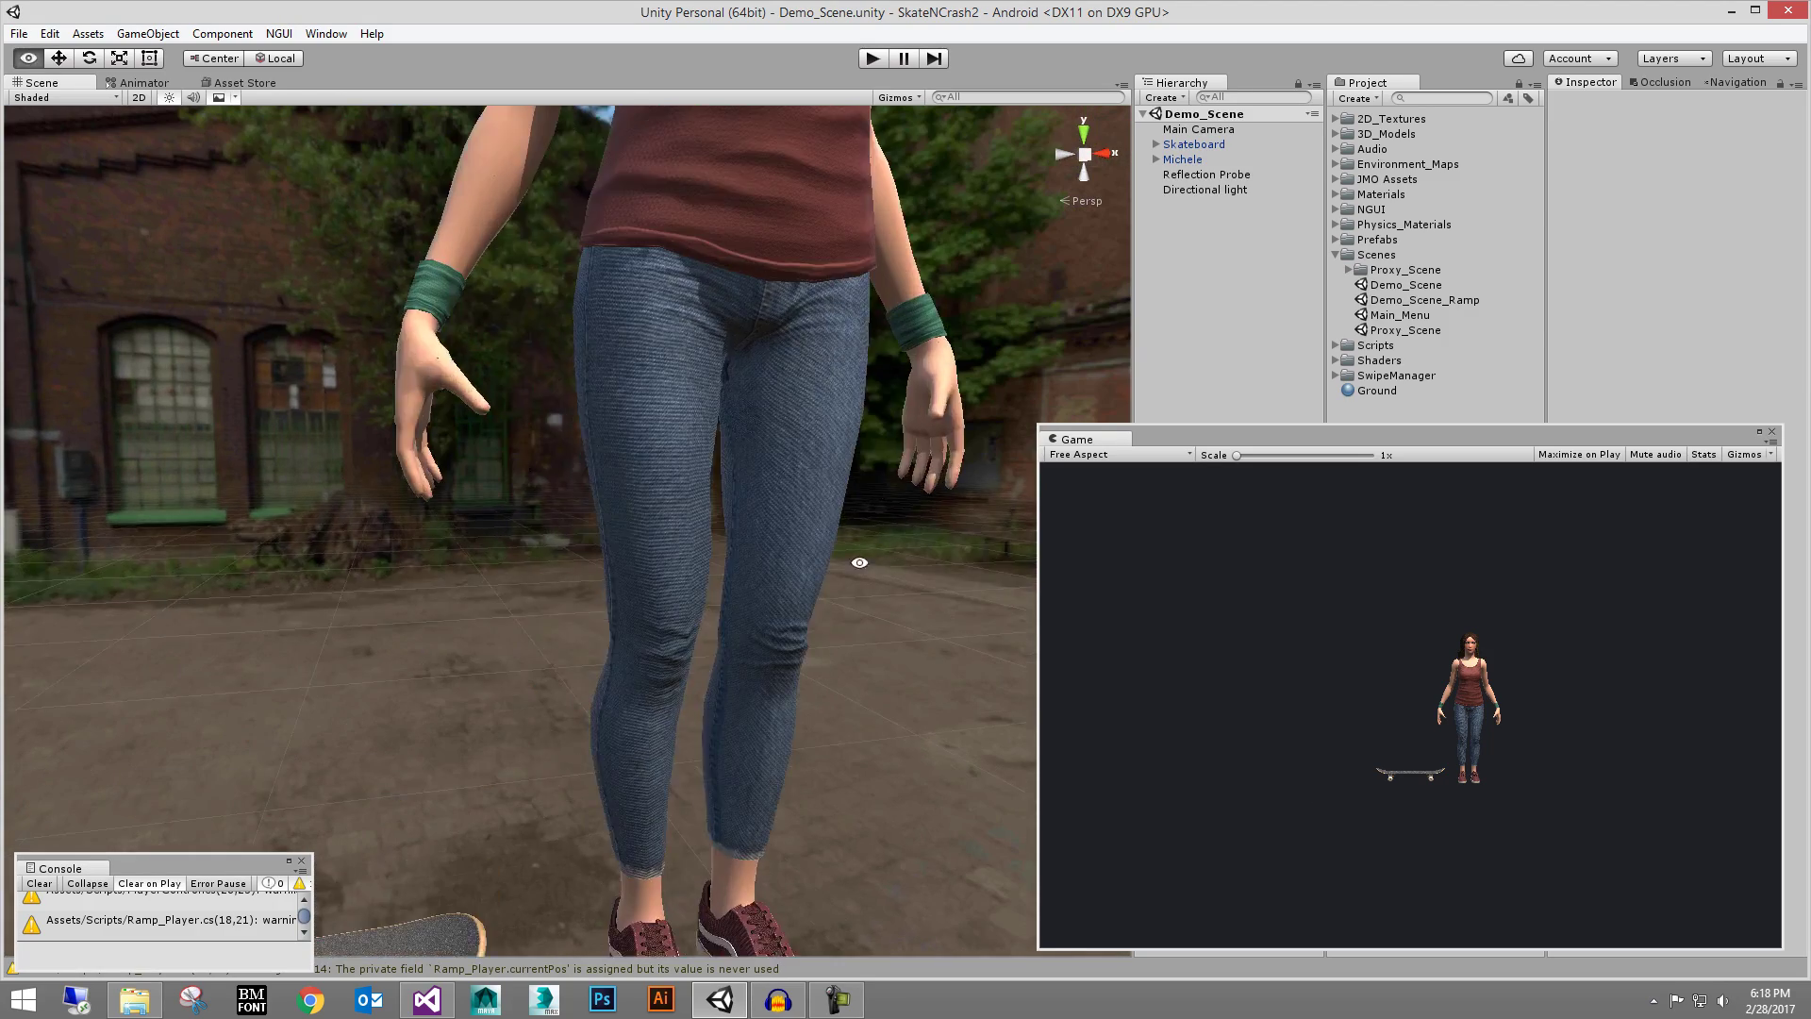
alt+drag(797, 567, 727, 437)
scroll(727, 437, down, 4)
middle_drag(727, 436, 632, 563)
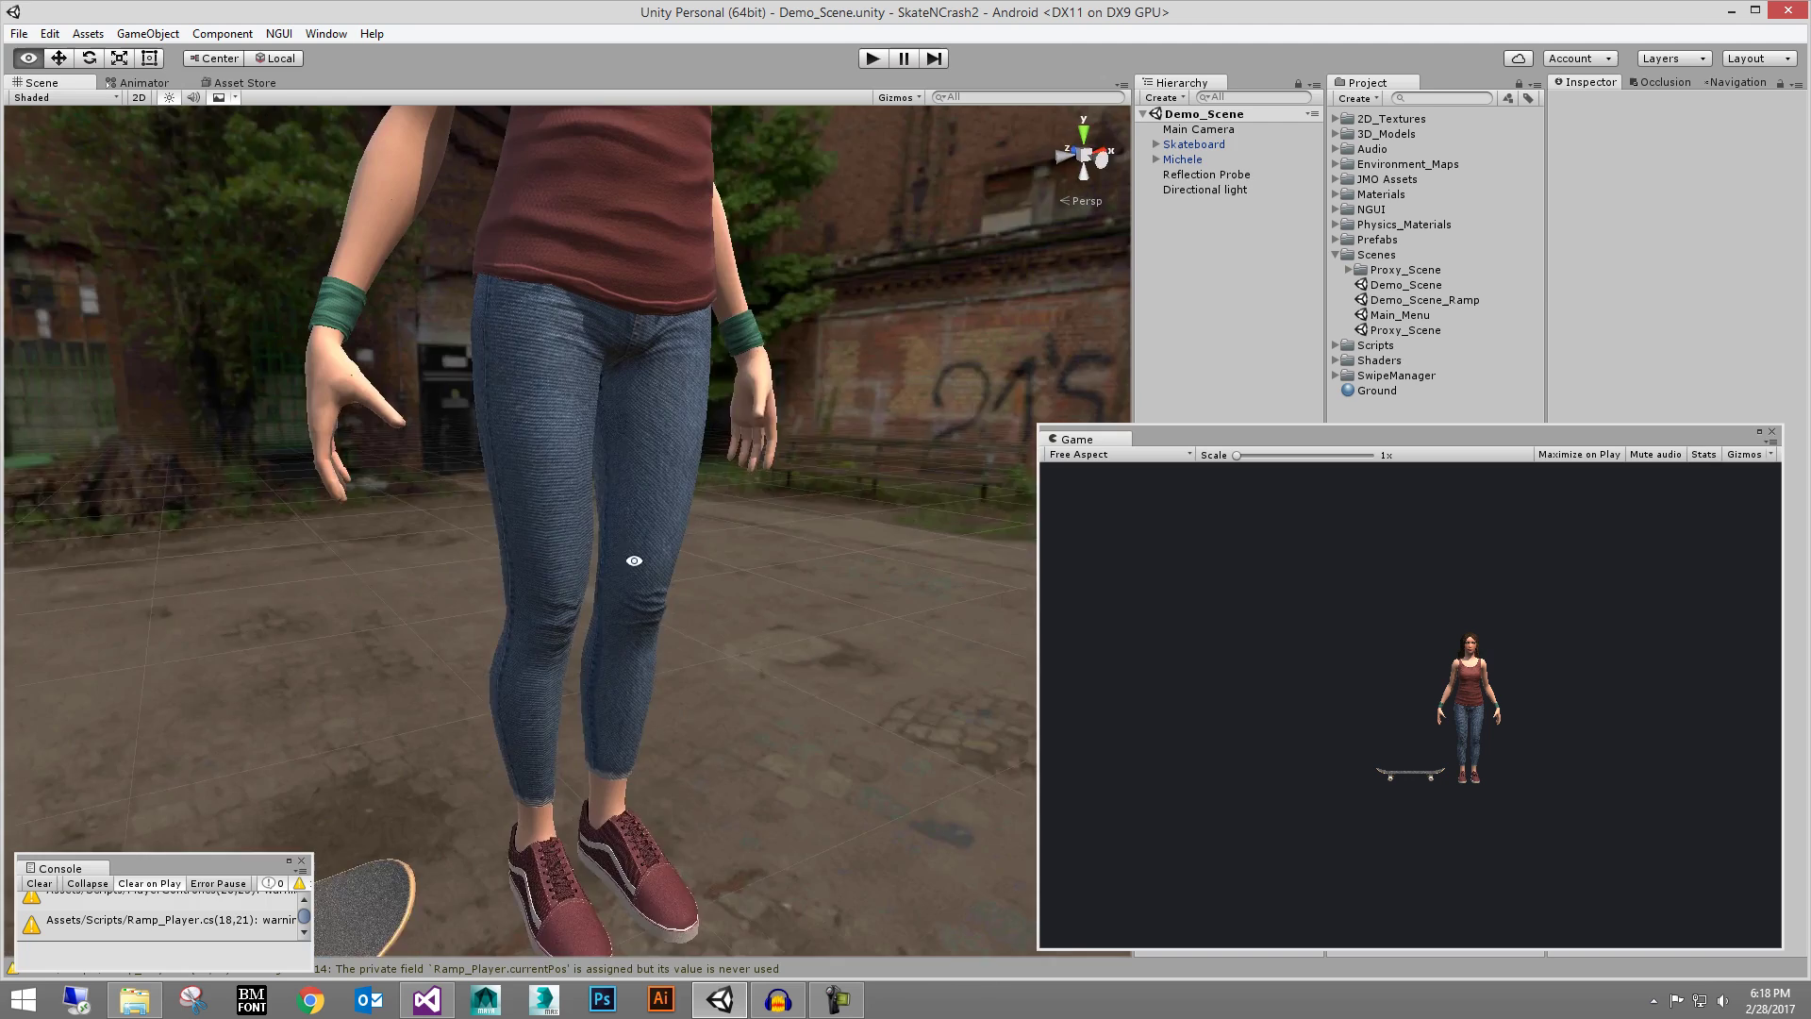
mouse_move(633, 562)
alt+mouse_down()
mouse_move(534, 494)
mouse_move(691, 530)
mouse_move(601, 473)
mouse_move(614, 540)
alt+mouse_up()
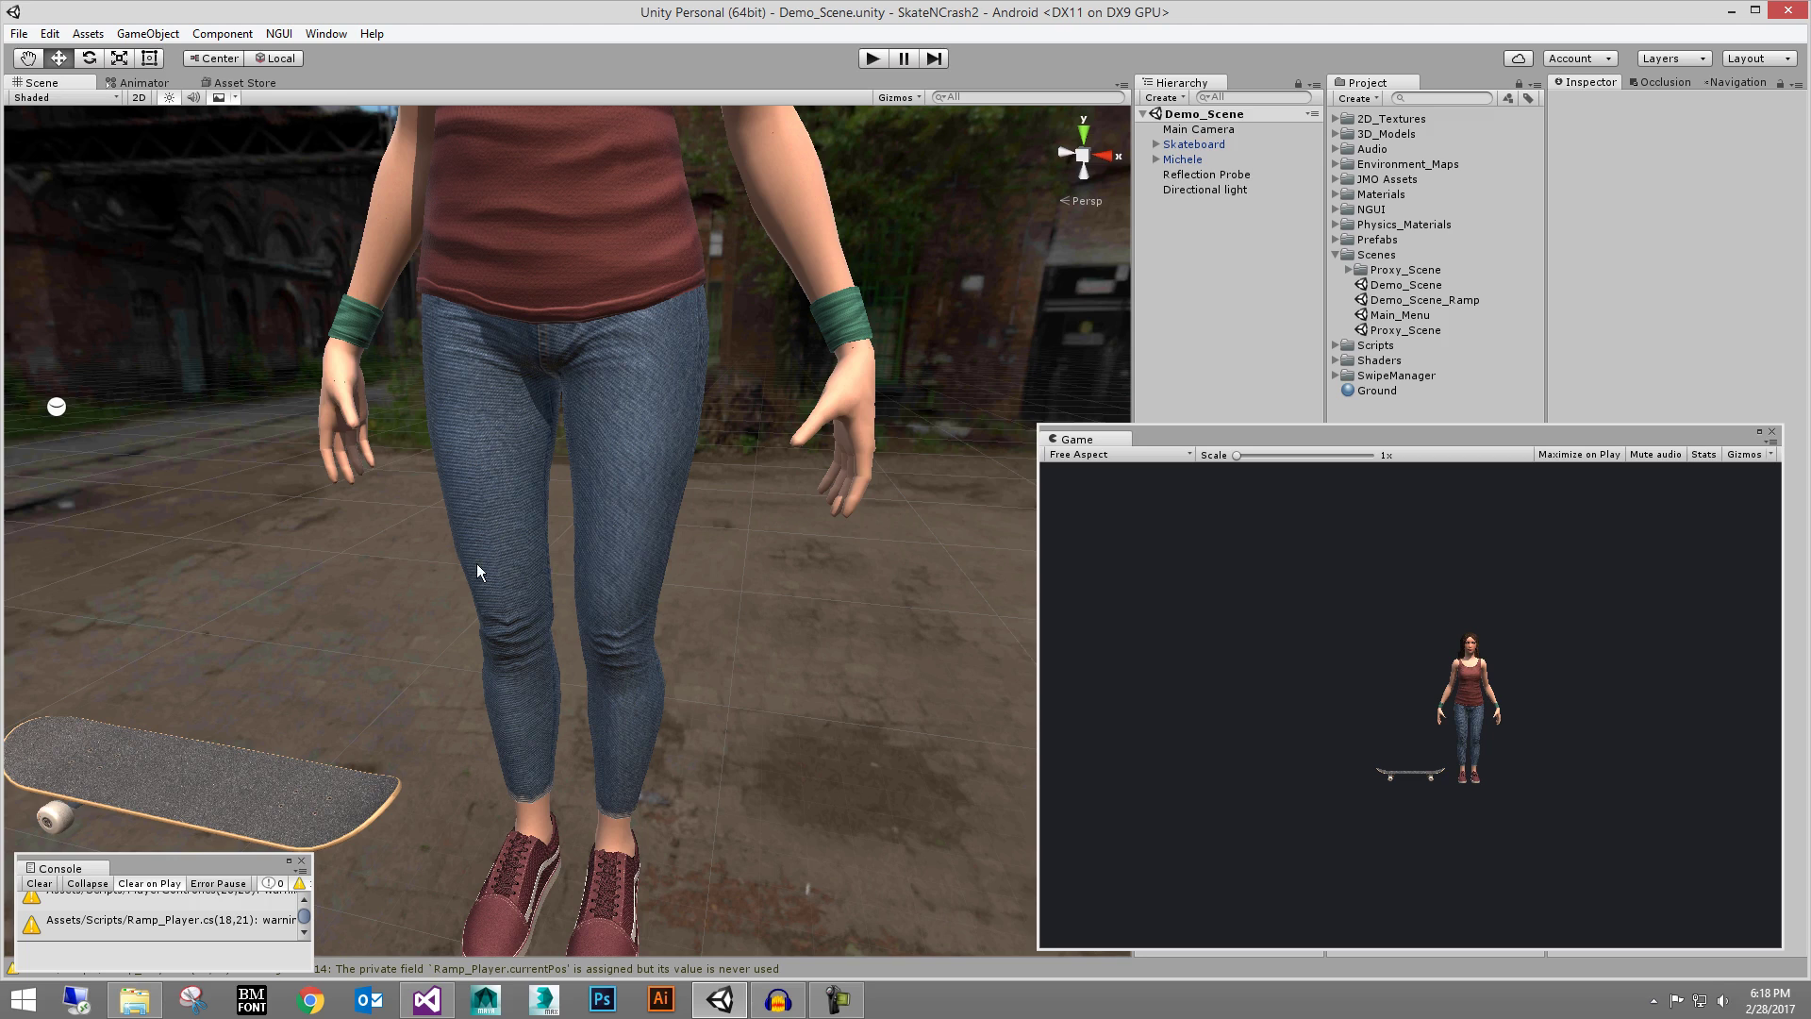
alt+drag(477, 564, 547, 525)
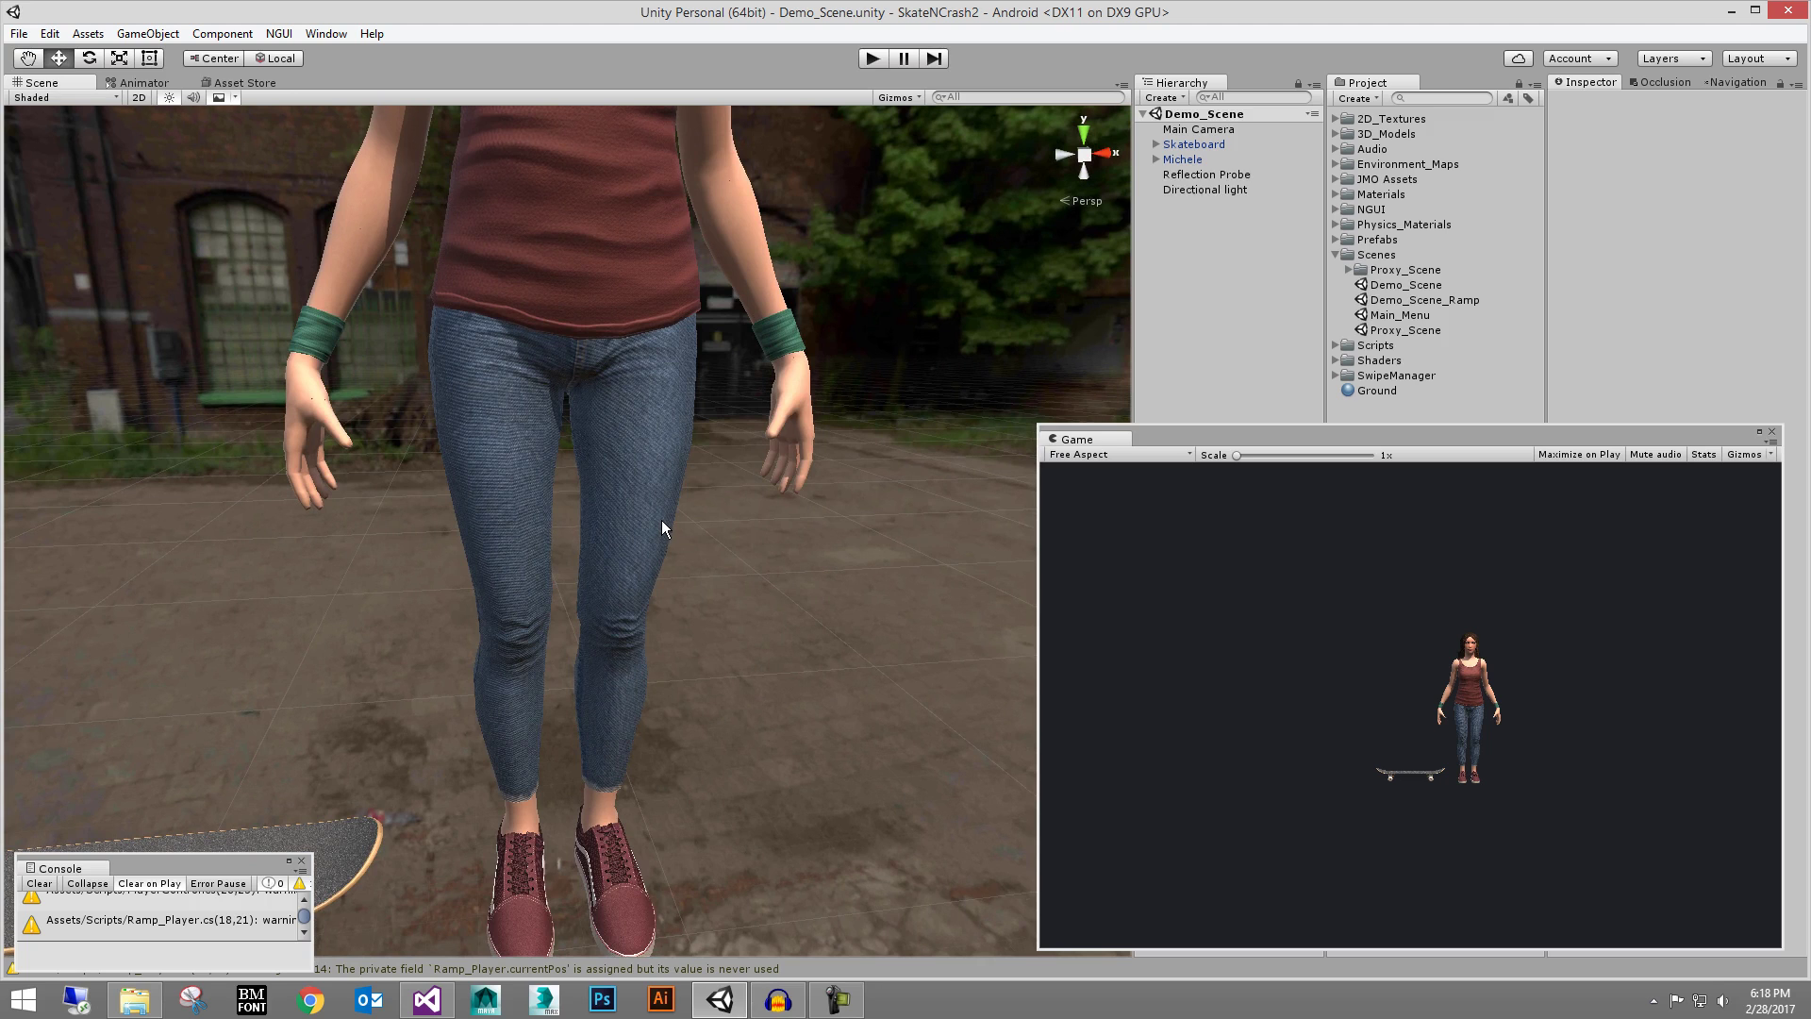
mouse_move(606, 500)
alt+mouse_down()
mouse_move(529, 489)
mouse_move(593, 482)
alt+mouse_up()
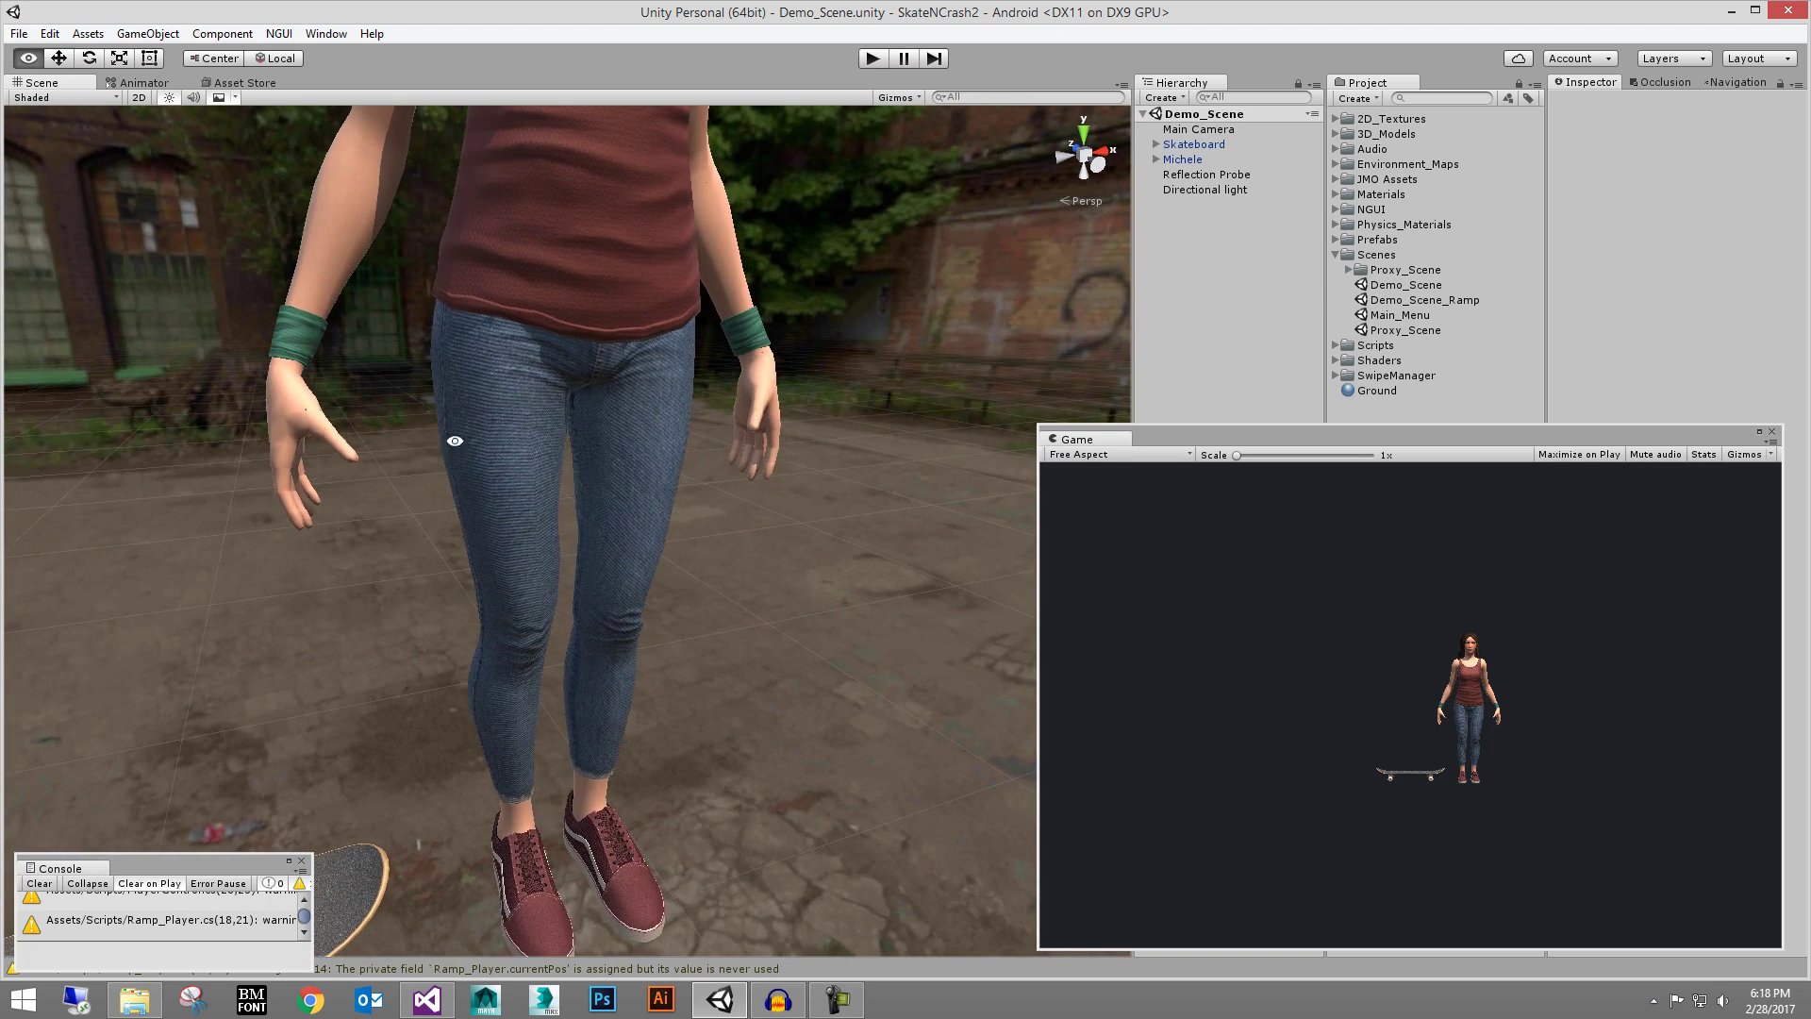
alt+drag(454, 440, 440, 445)
alt+drag(541, 523, 569, 480)
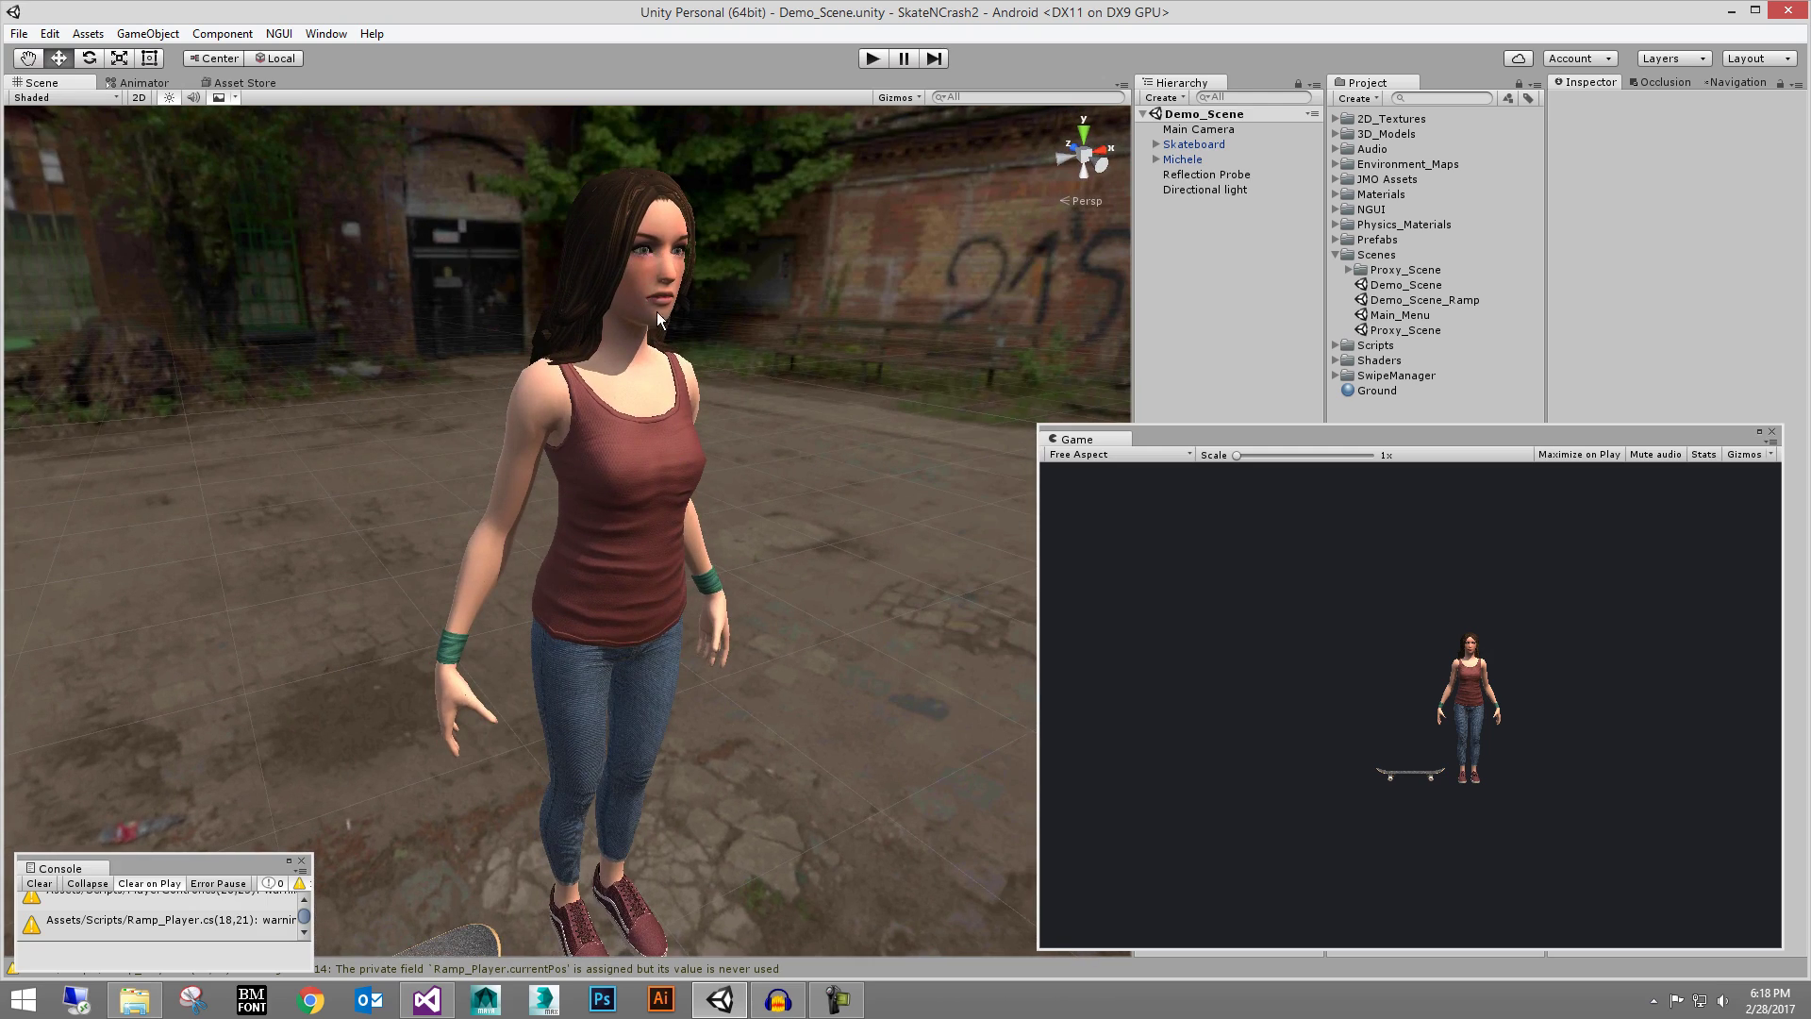
Examine the character's arm, wristband and tank top fabric up close from the side
alt+drag(479, 598, 602, 406)
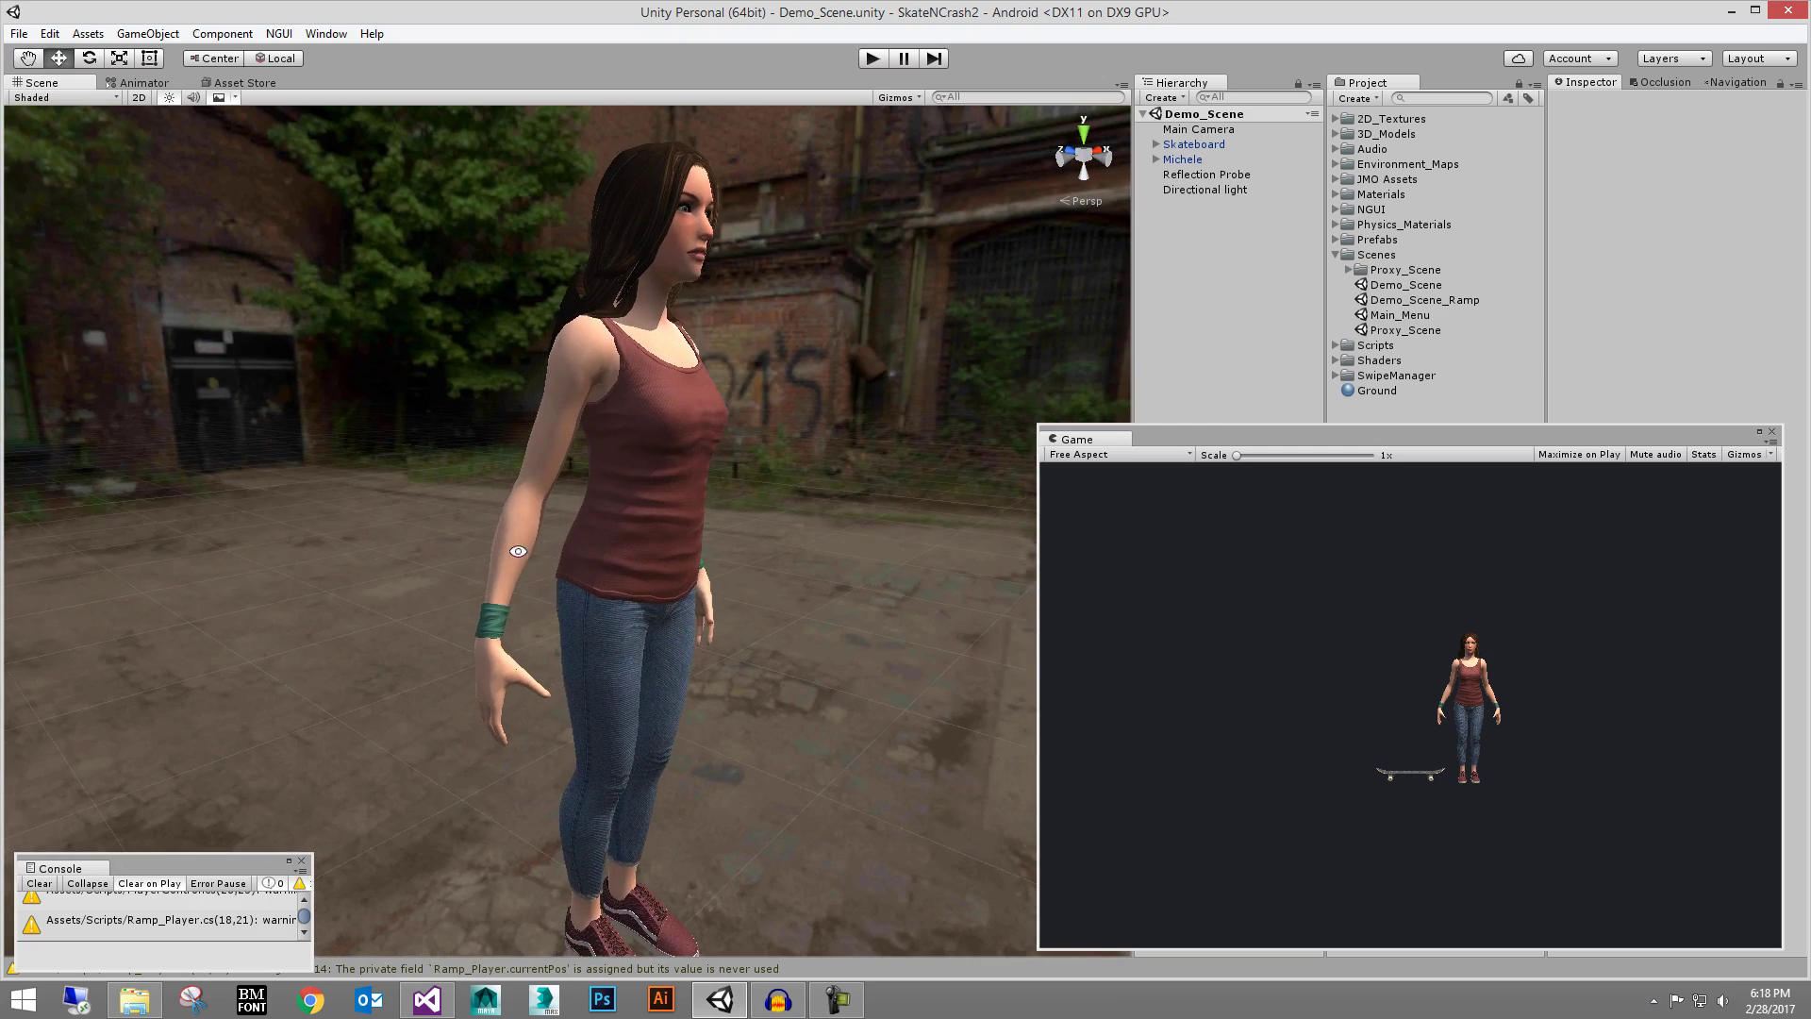
alt+middle_drag(518, 551, 679, 526)
alt+right_drag(679, 525, 763, 476)
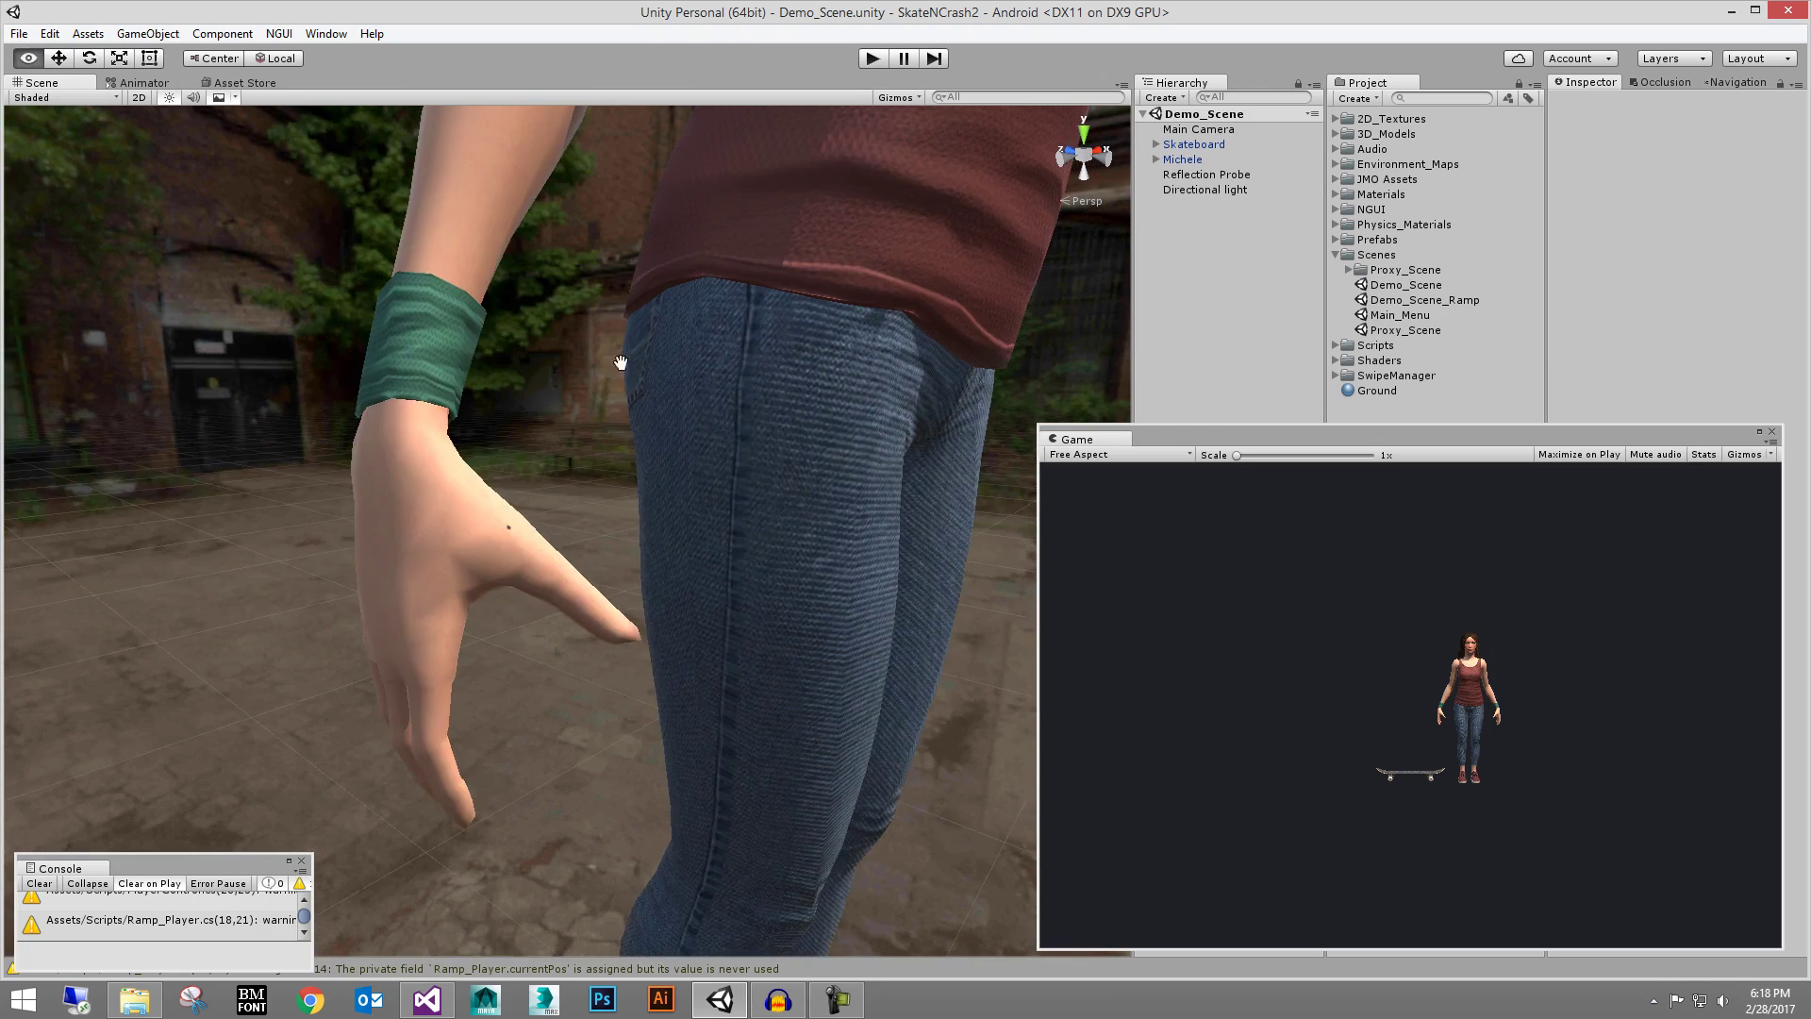
alt+middle_drag(621, 362, 712, 281)
alt+right_drag(712, 281, 833, 538)
alt+drag(665, 415, 768, 456)
alt+right_drag(768, 456, 651, 283)
alt+middle_drag(651, 283, 608, 572)
alt+right_drag(609, 572, 730, 521)
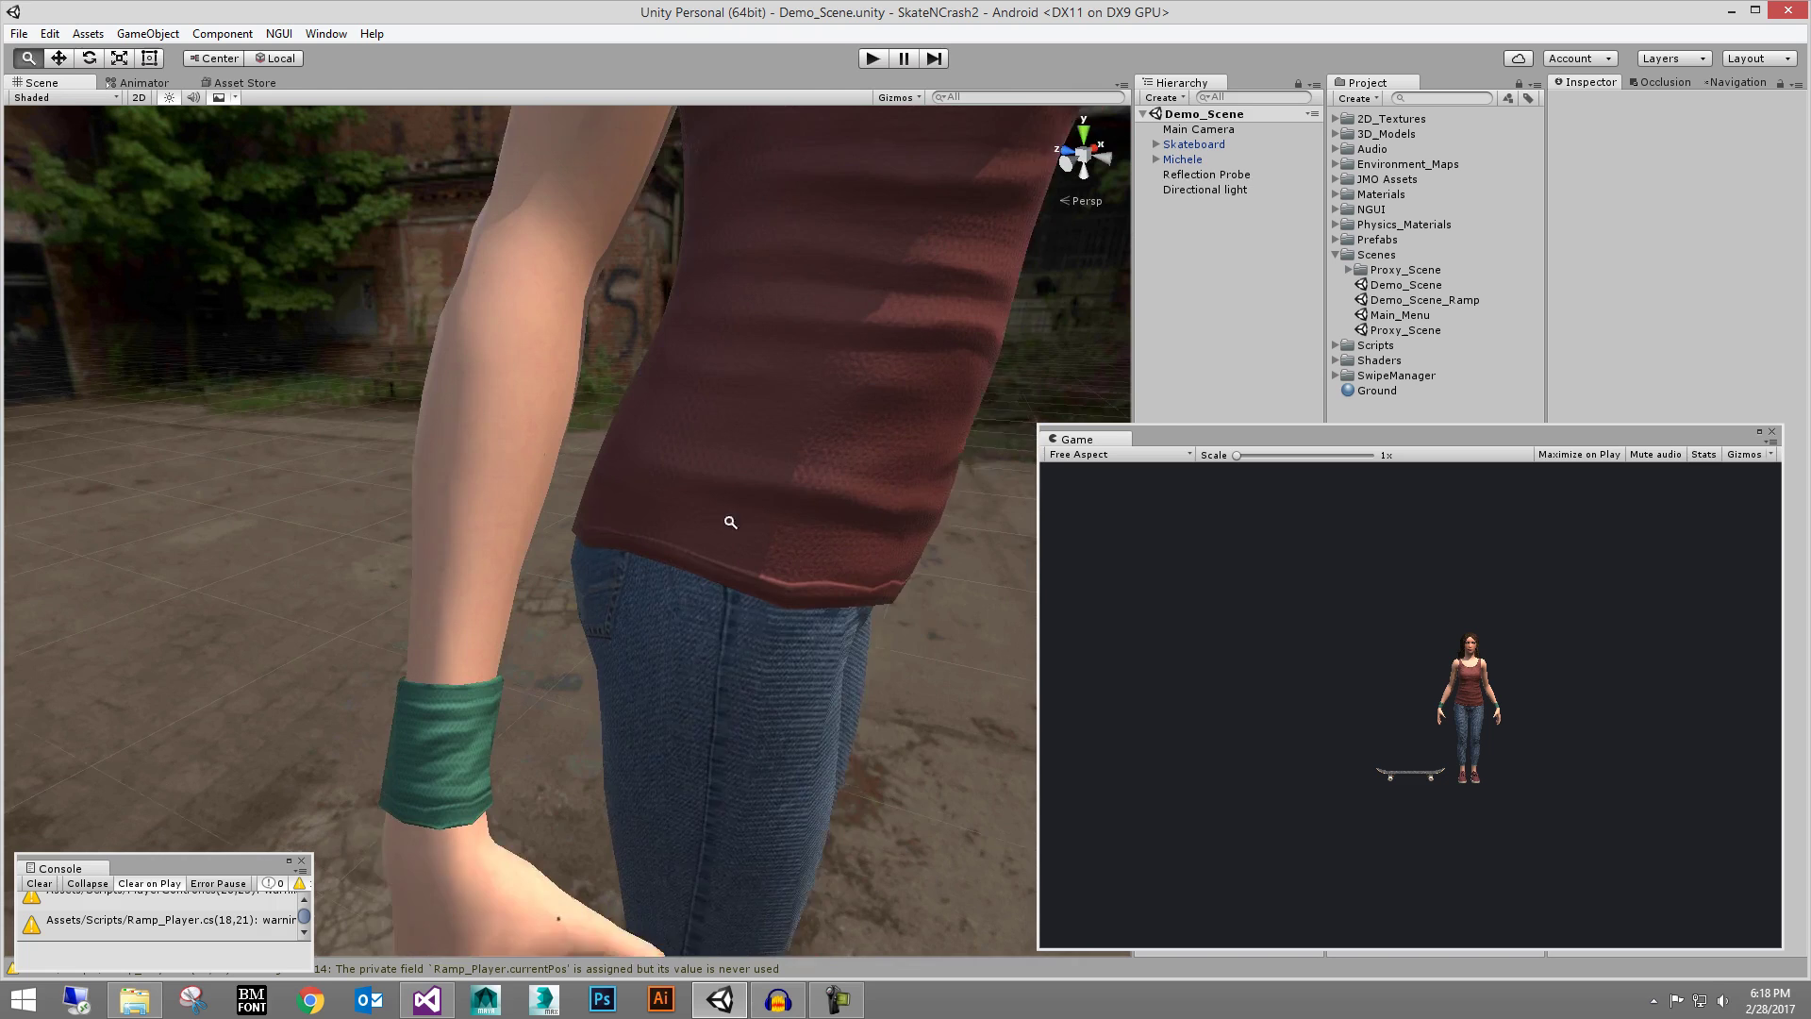
alt+drag(500, 598, 561, 506)
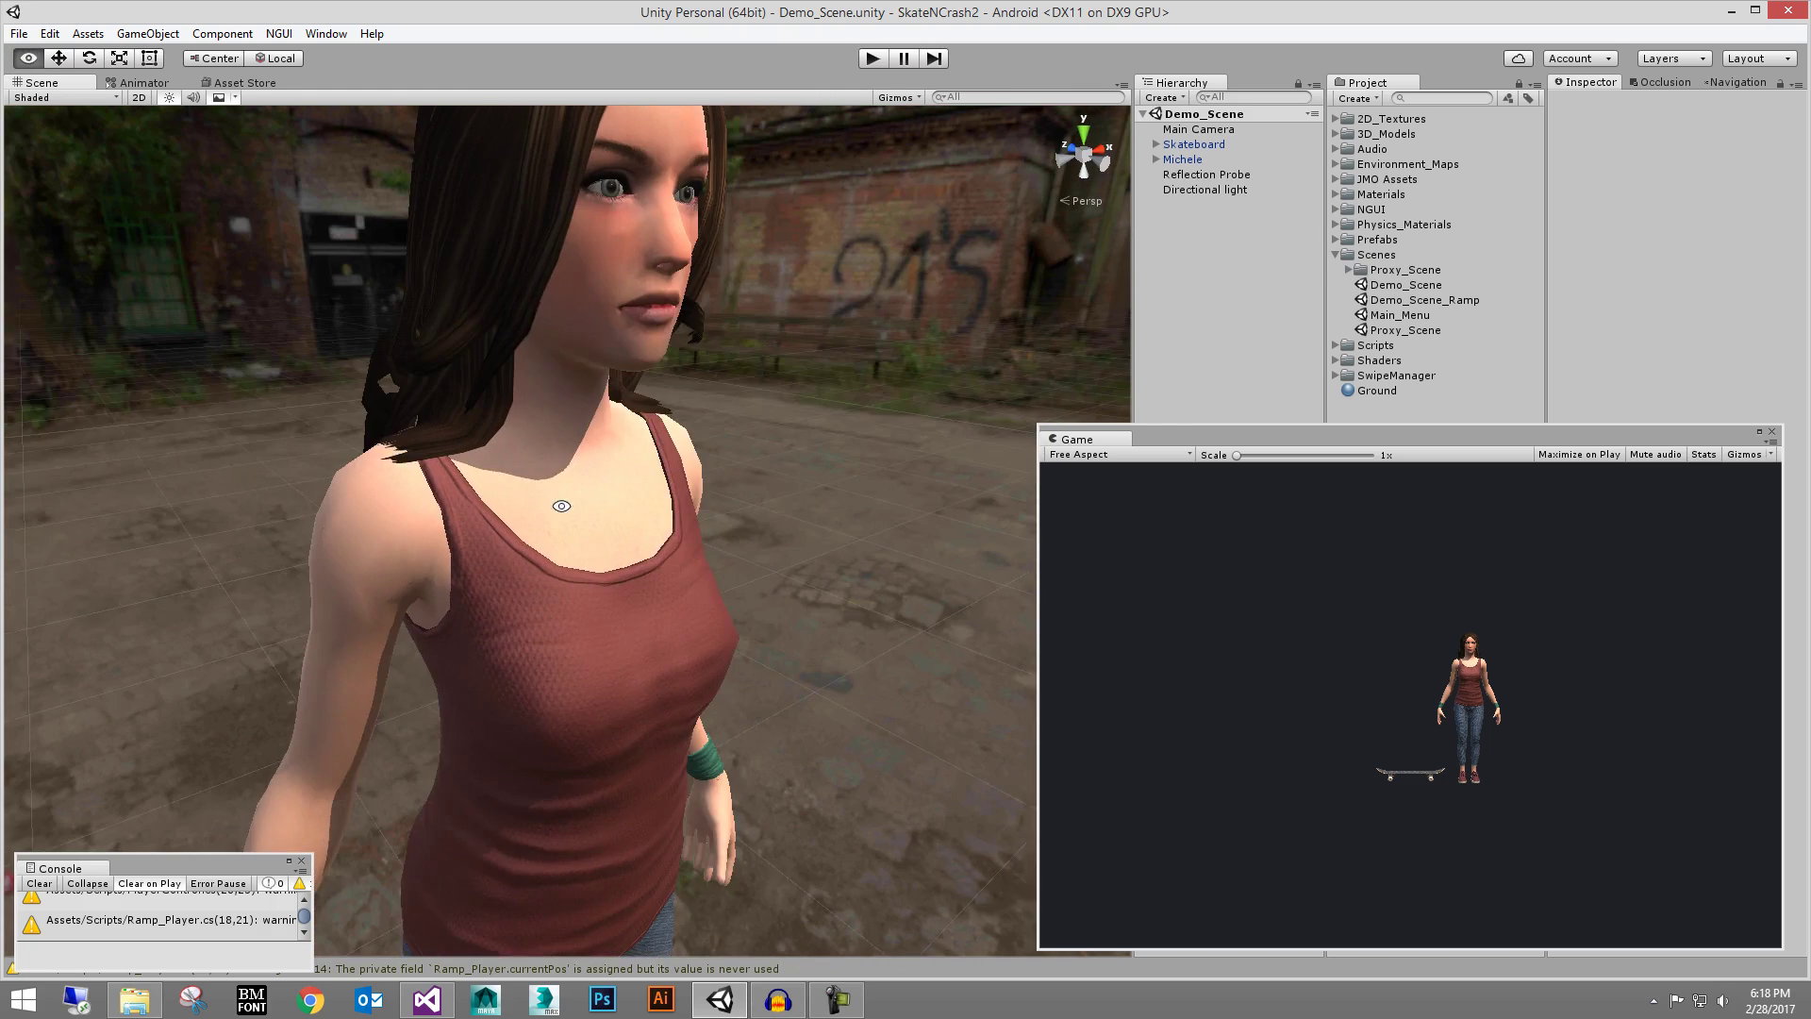
Frame the character's head and upper body and select the whole character model by its hair
alt+middle_drag(561, 506, 561, 590)
alt+right_drag(561, 590, 632, 424)
alt+drag(631, 424, 632, 389)
alt+right_drag(702, 384, 573, 322)
click(573, 323)
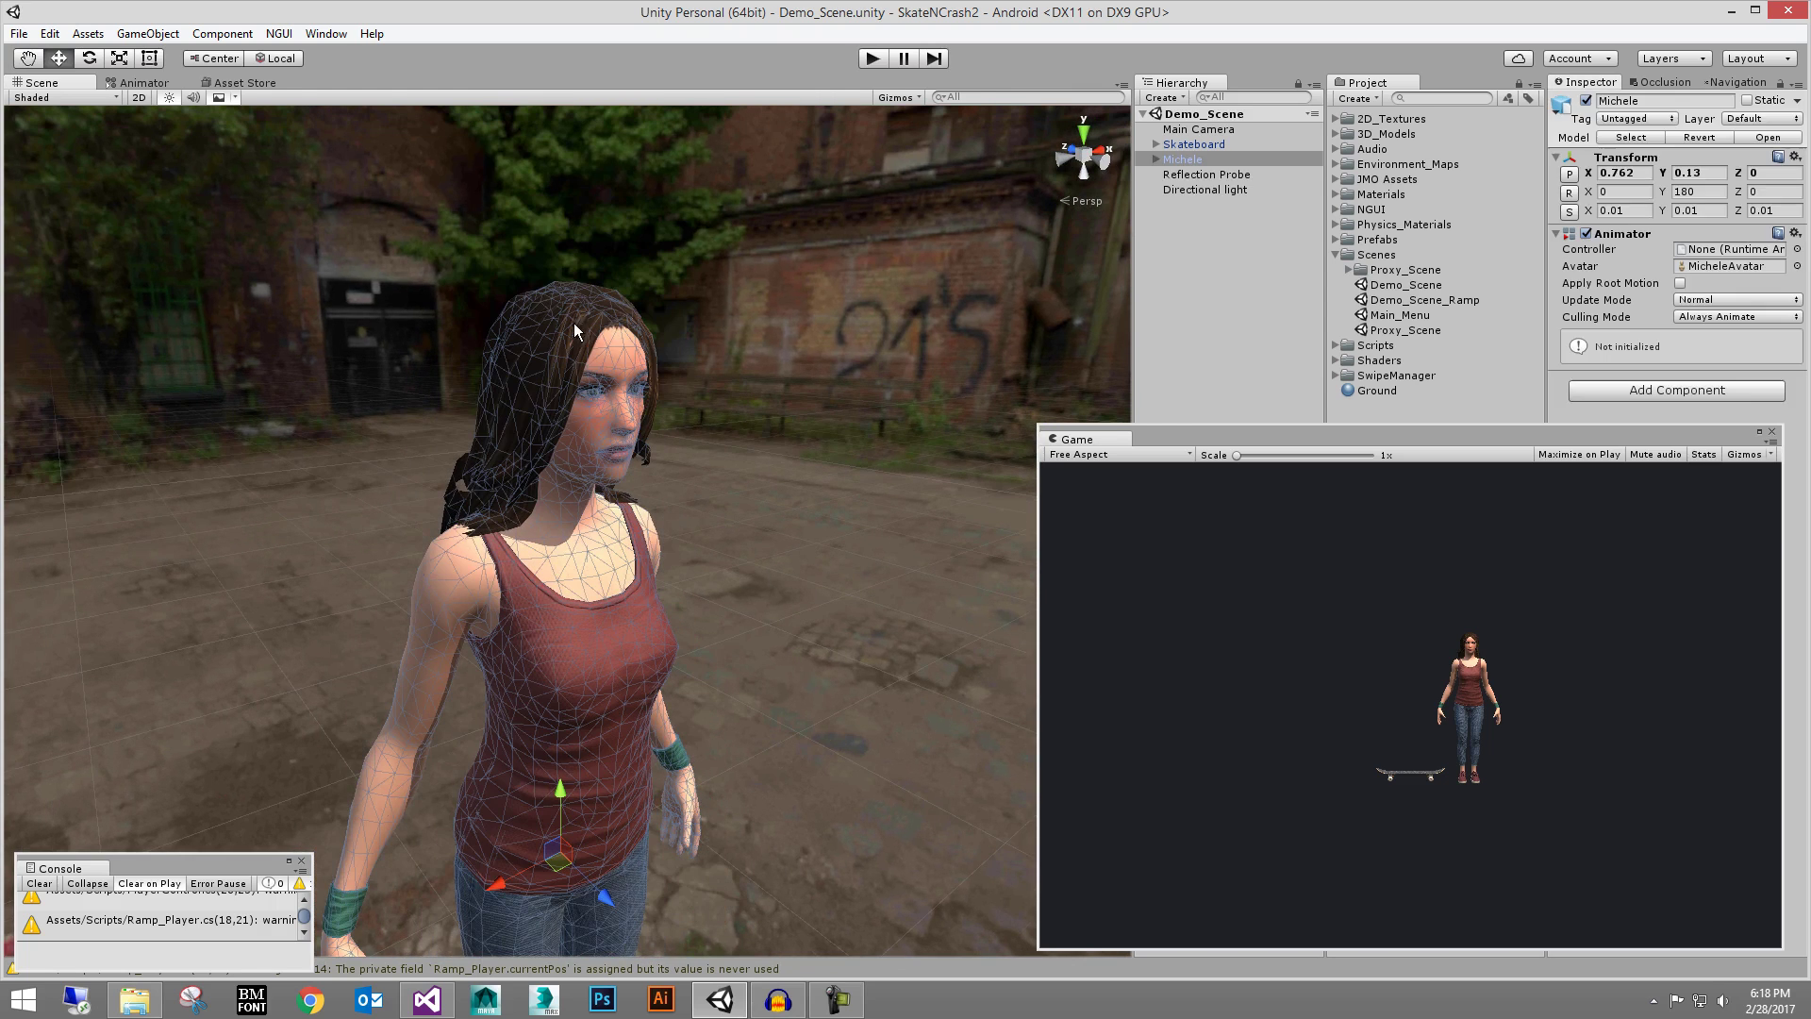
Hide the character's Hair_Objects group, view the head from several angles without it, and undo the change
click(1152, 159)
click(1200, 217)
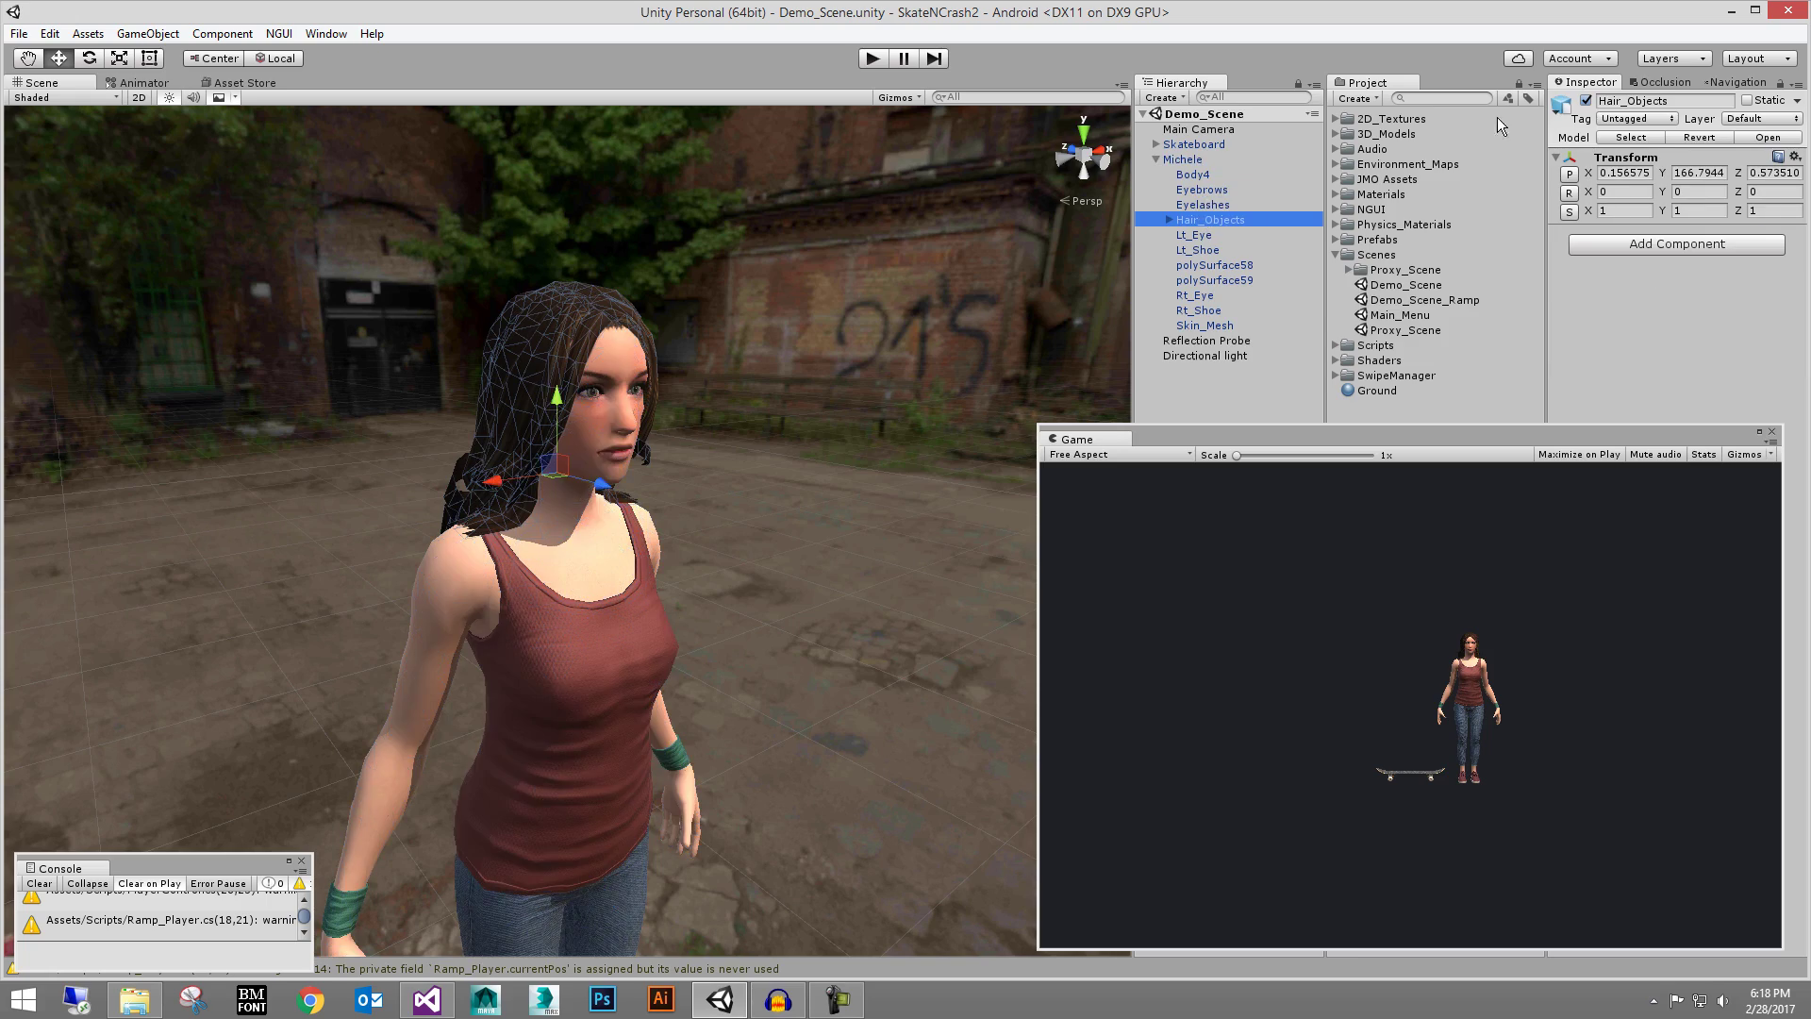
click(1586, 101)
alt+drag(1085, 387, 543, 553)
alt+drag(666, 493, 104, 301)
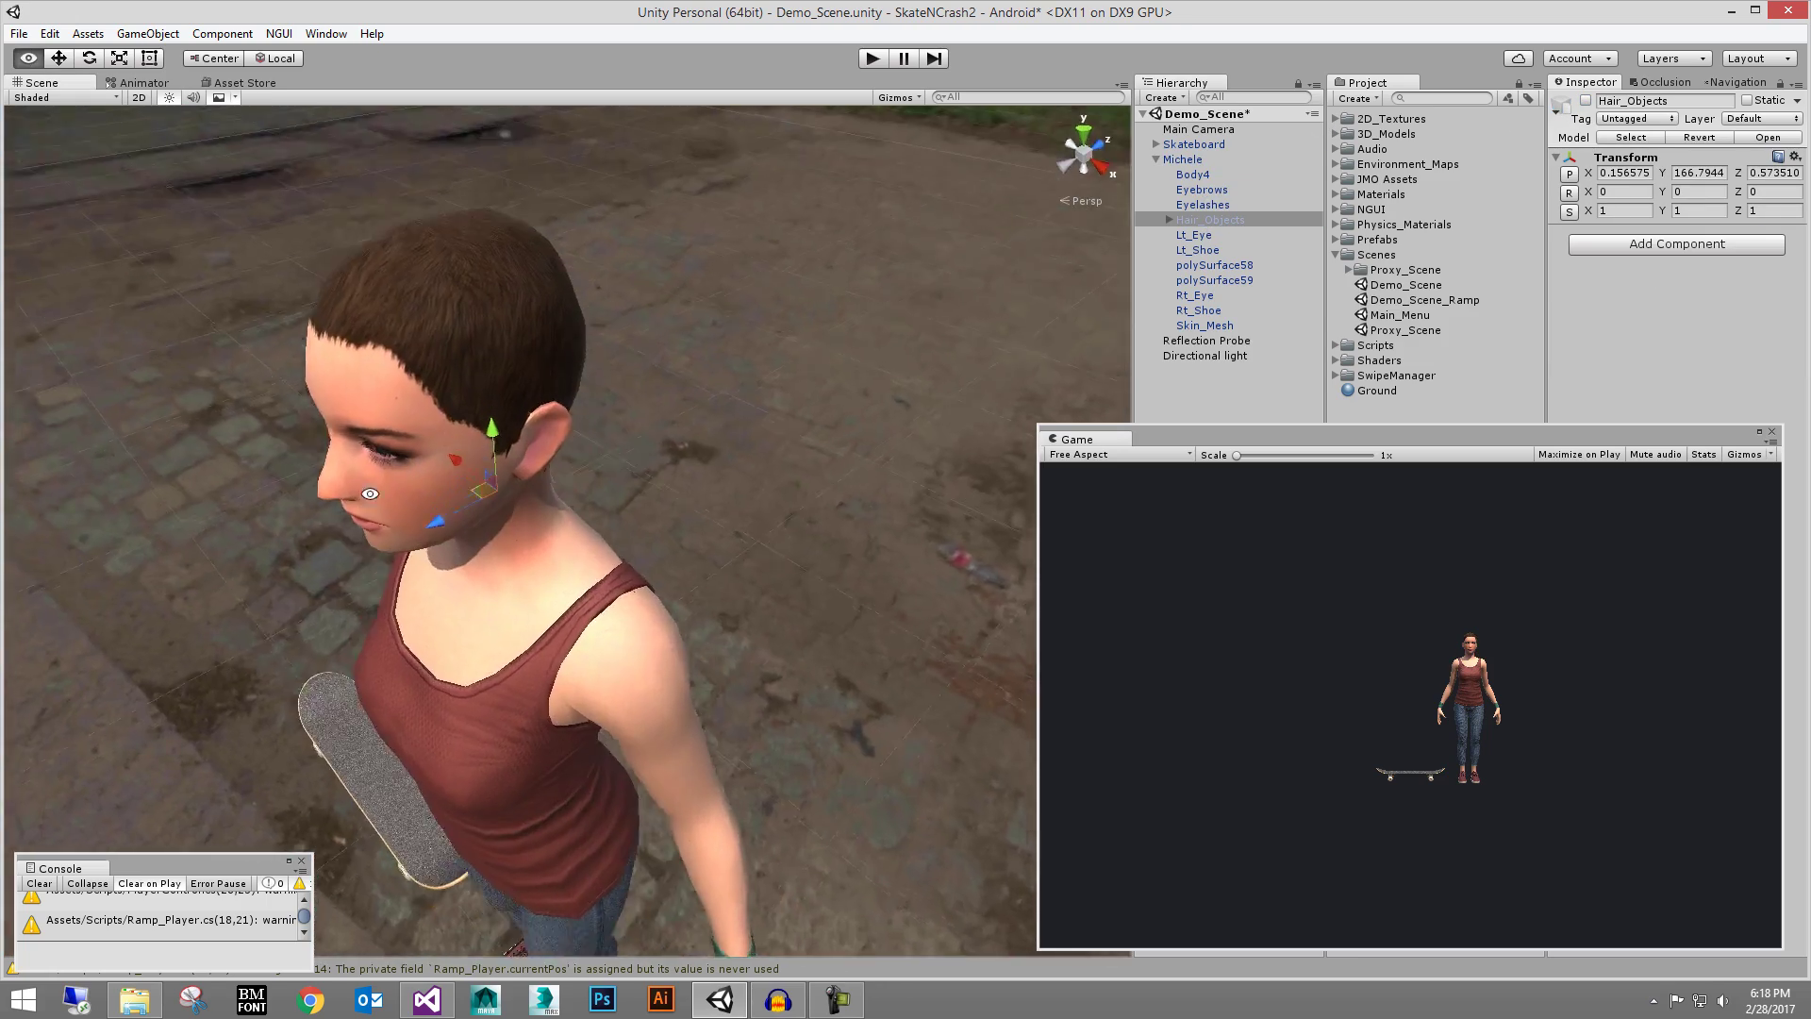
alt+right_drag(538, 462, 590, 459)
alt+drag(590, 459, 751, 394)
key(ctrl+z)
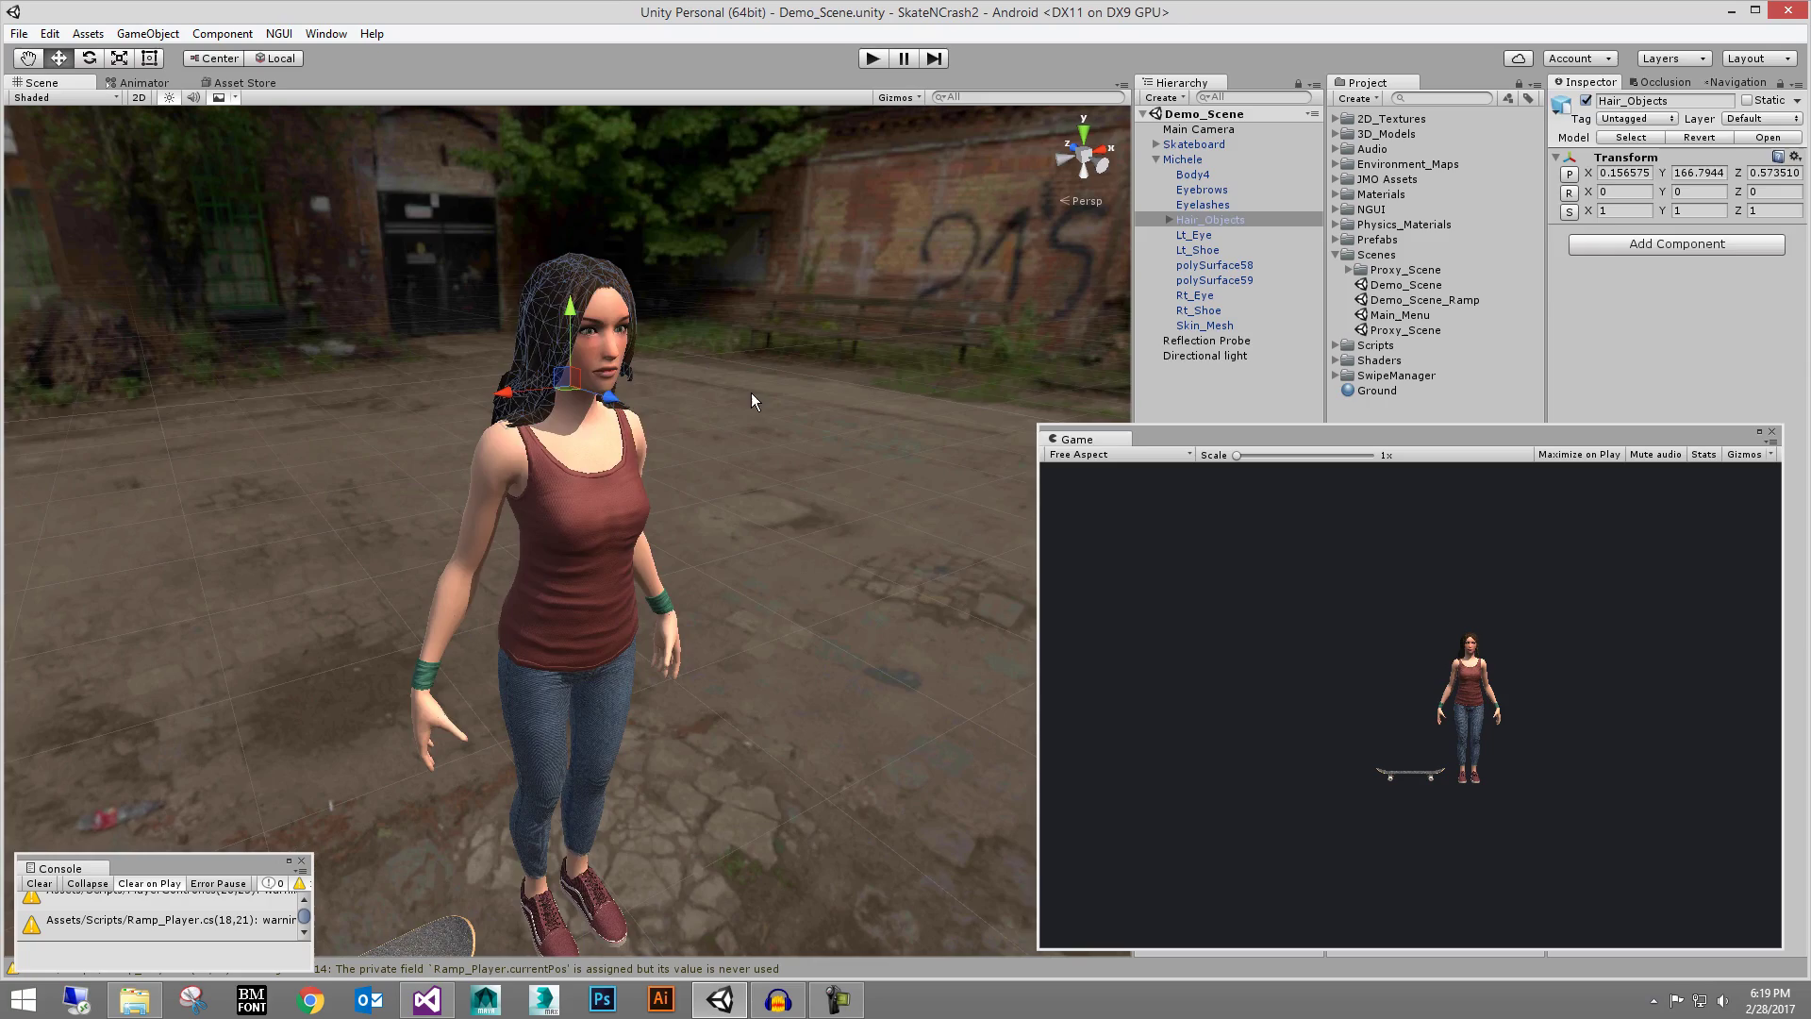
Examine the character's jeans, hand and shoes up close, including the denim texture around the knees
click(766, 499)
alt+middle_drag(766, 500, 799, 440)
alt+right_drag(800, 441, 751, 557)
alt+middle_drag(751, 557, 774, 358)
alt+right_drag(774, 358, 1113, 820)
alt+drag(416, 321, 408, 292)
alt+right_drag(408, 292, 970, 618)
alt+drag(566, 462, 554, 538)
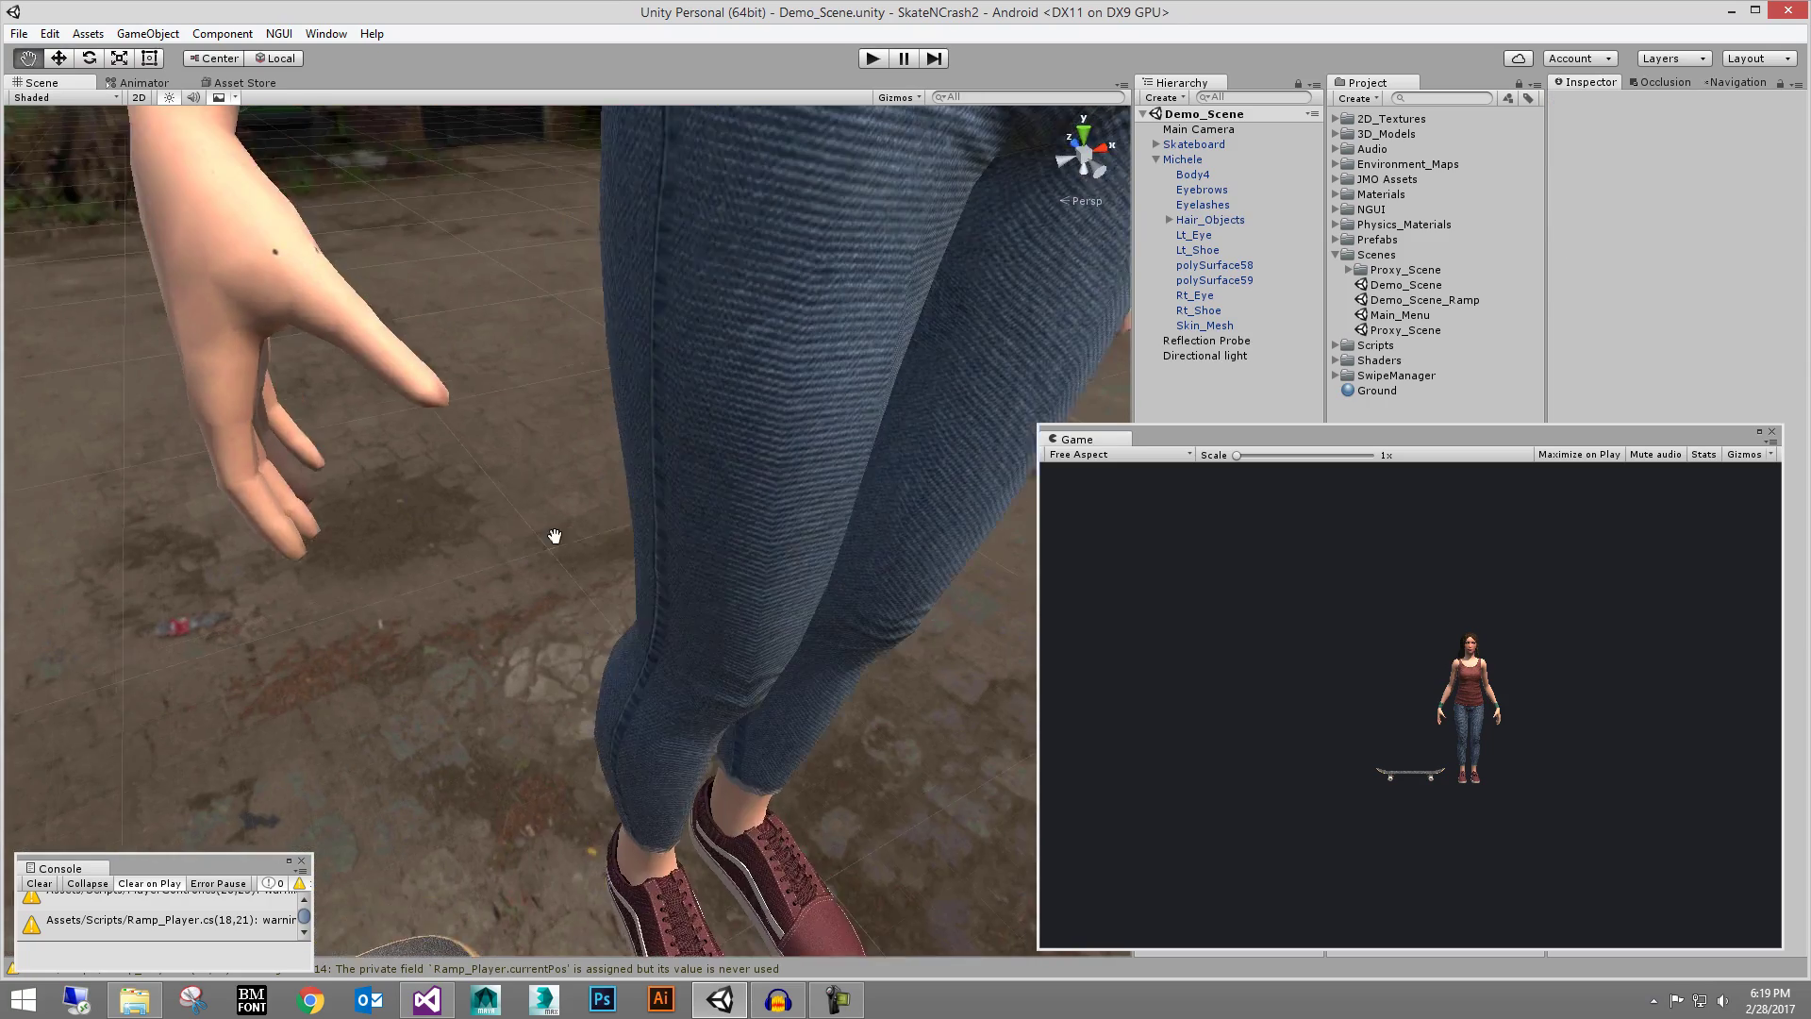
alt+middle_drag(554, 537, 538, 345)
scroll(566, 500, down, 5)
alt+right_drag(538, 344, 839, 704)
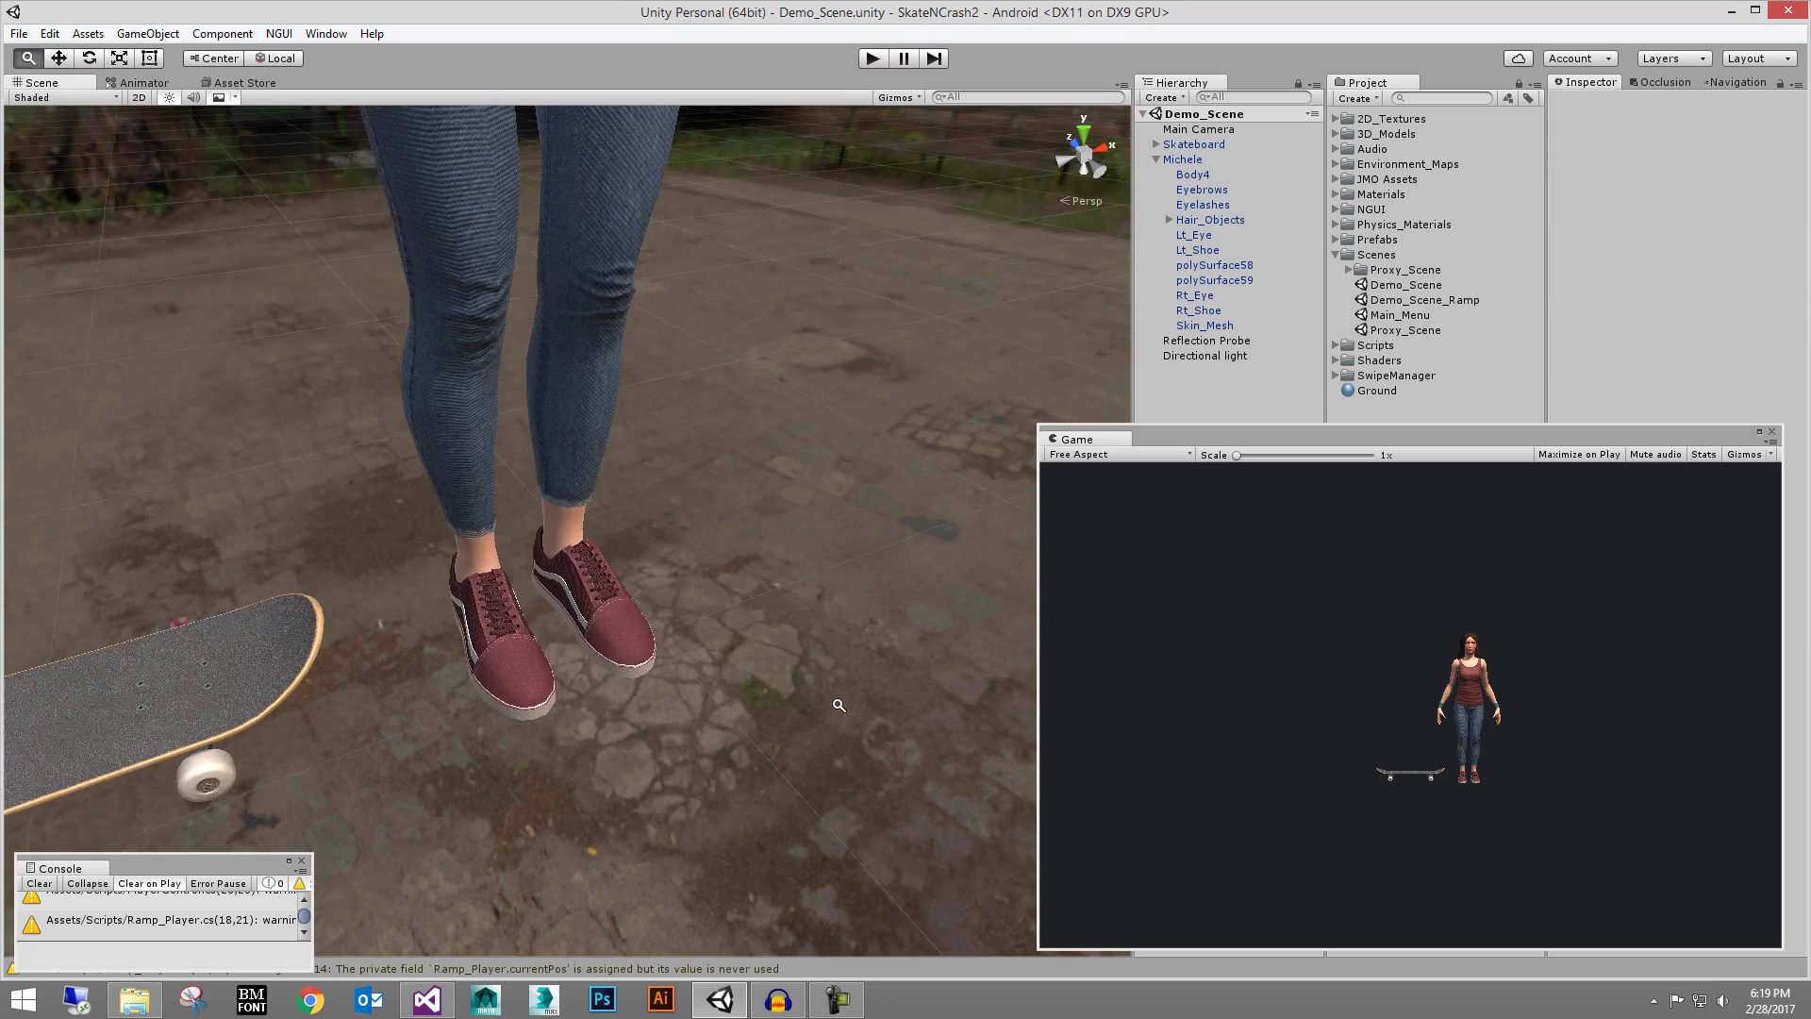
Move the Lt_Shoe object off the left foot to expose the foot mesh, and undo the move
click(566, 557)
alt+drag(623, 607, 702, 675)
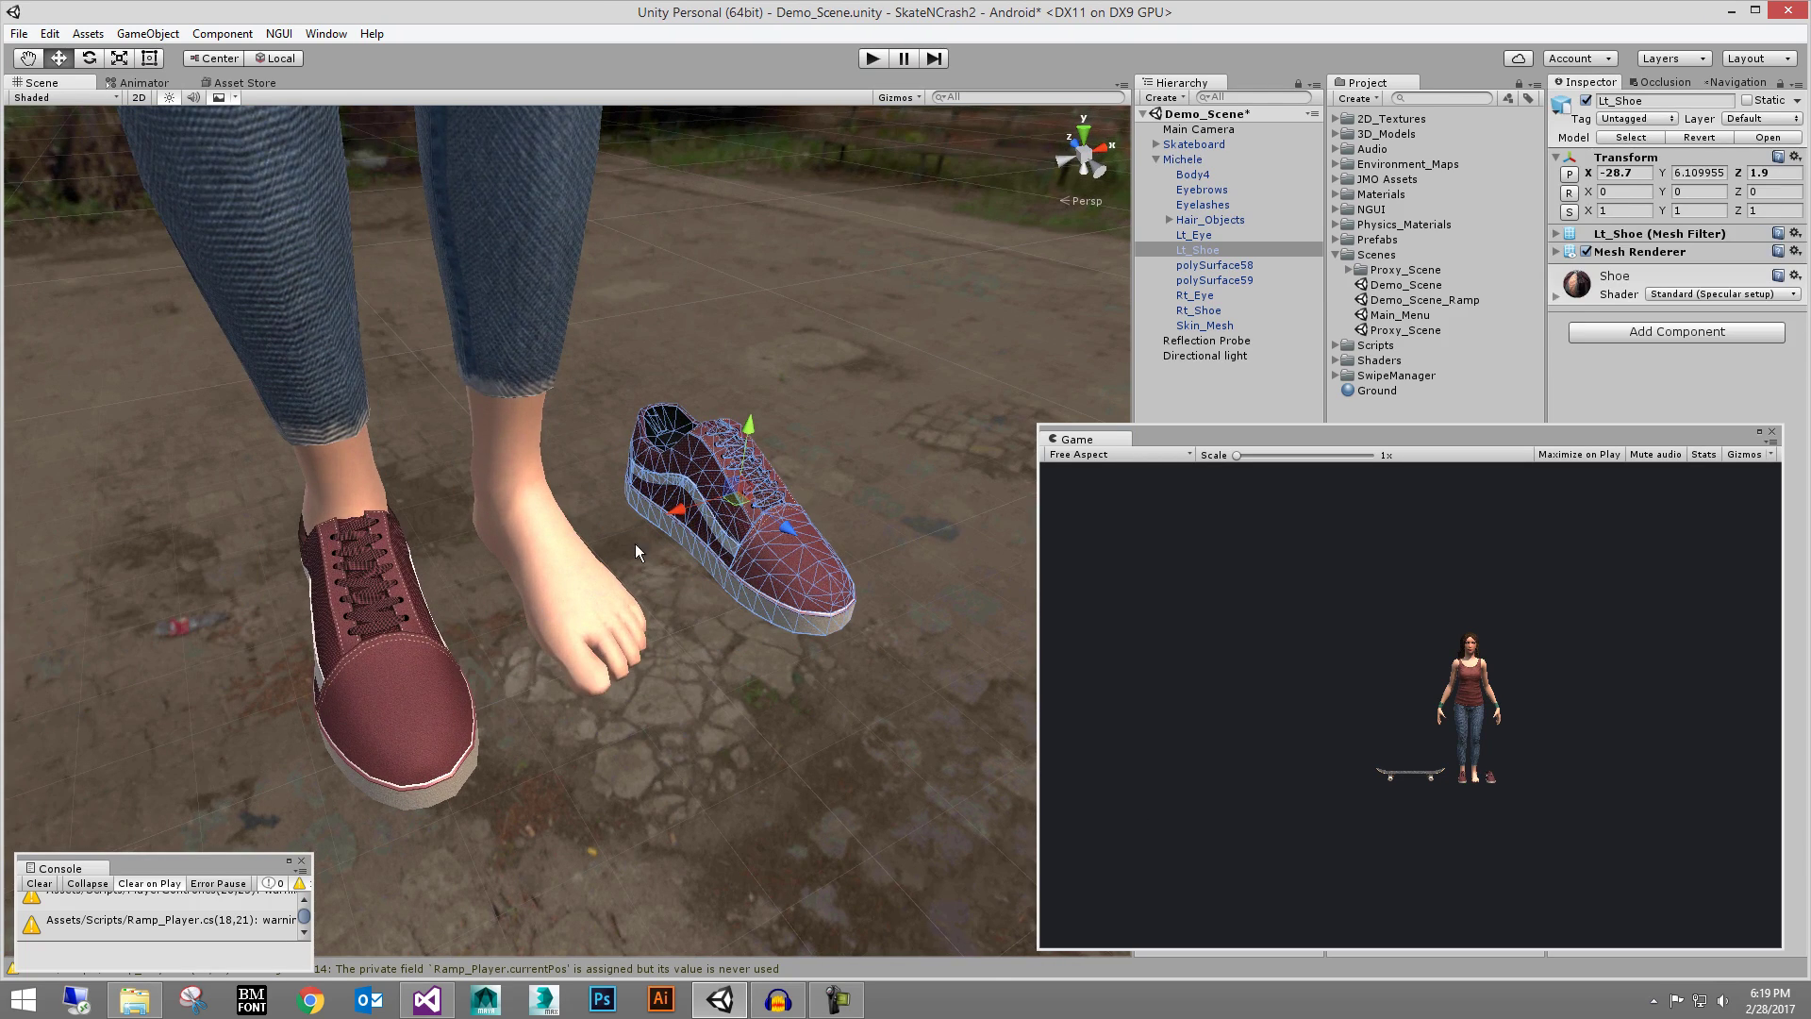
click(864, 595)
alt+right_drag(865, 595, 515, 309)
alt+middle_drag(515, 310, 525, 375)
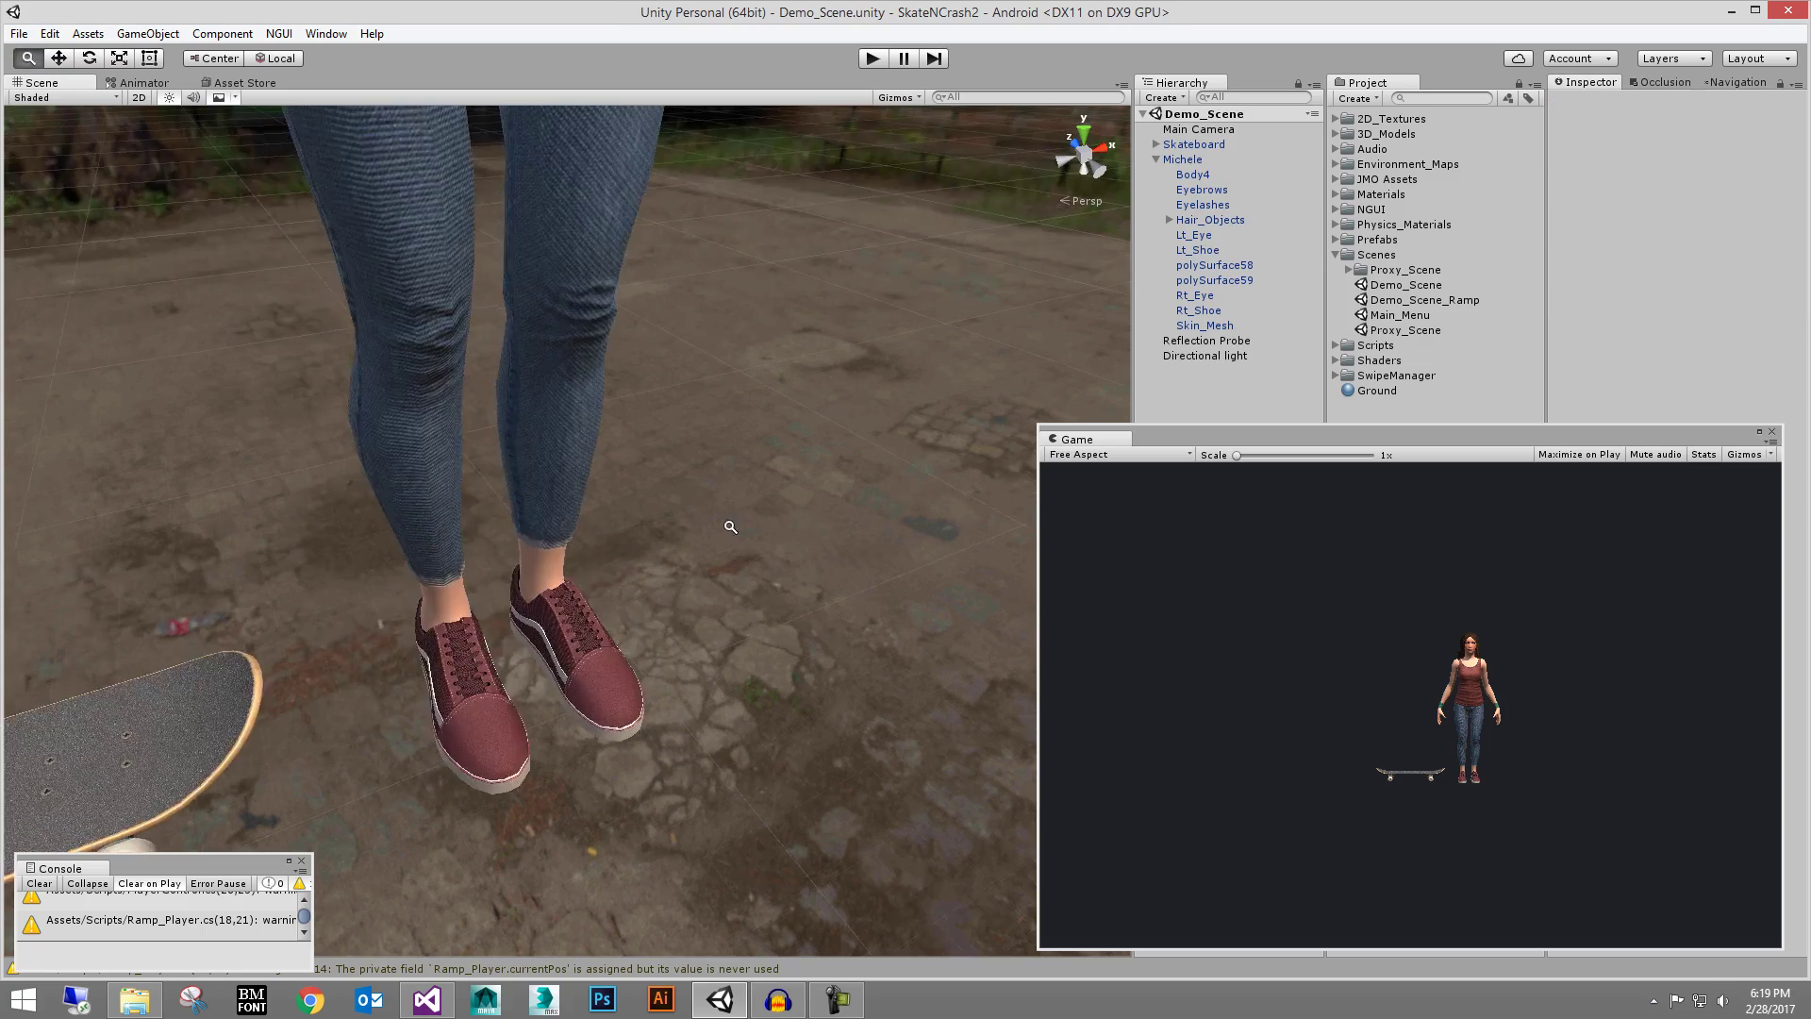
Examine the full dressed character from both front angles against the courtyard background
alt+right_drag(727, 526, 683, 339)
alt+drag(683, 339, 683, 292)
alt+right_drag(683, 292, 542, 359)
alt+drag(542, 360, 610, 369)
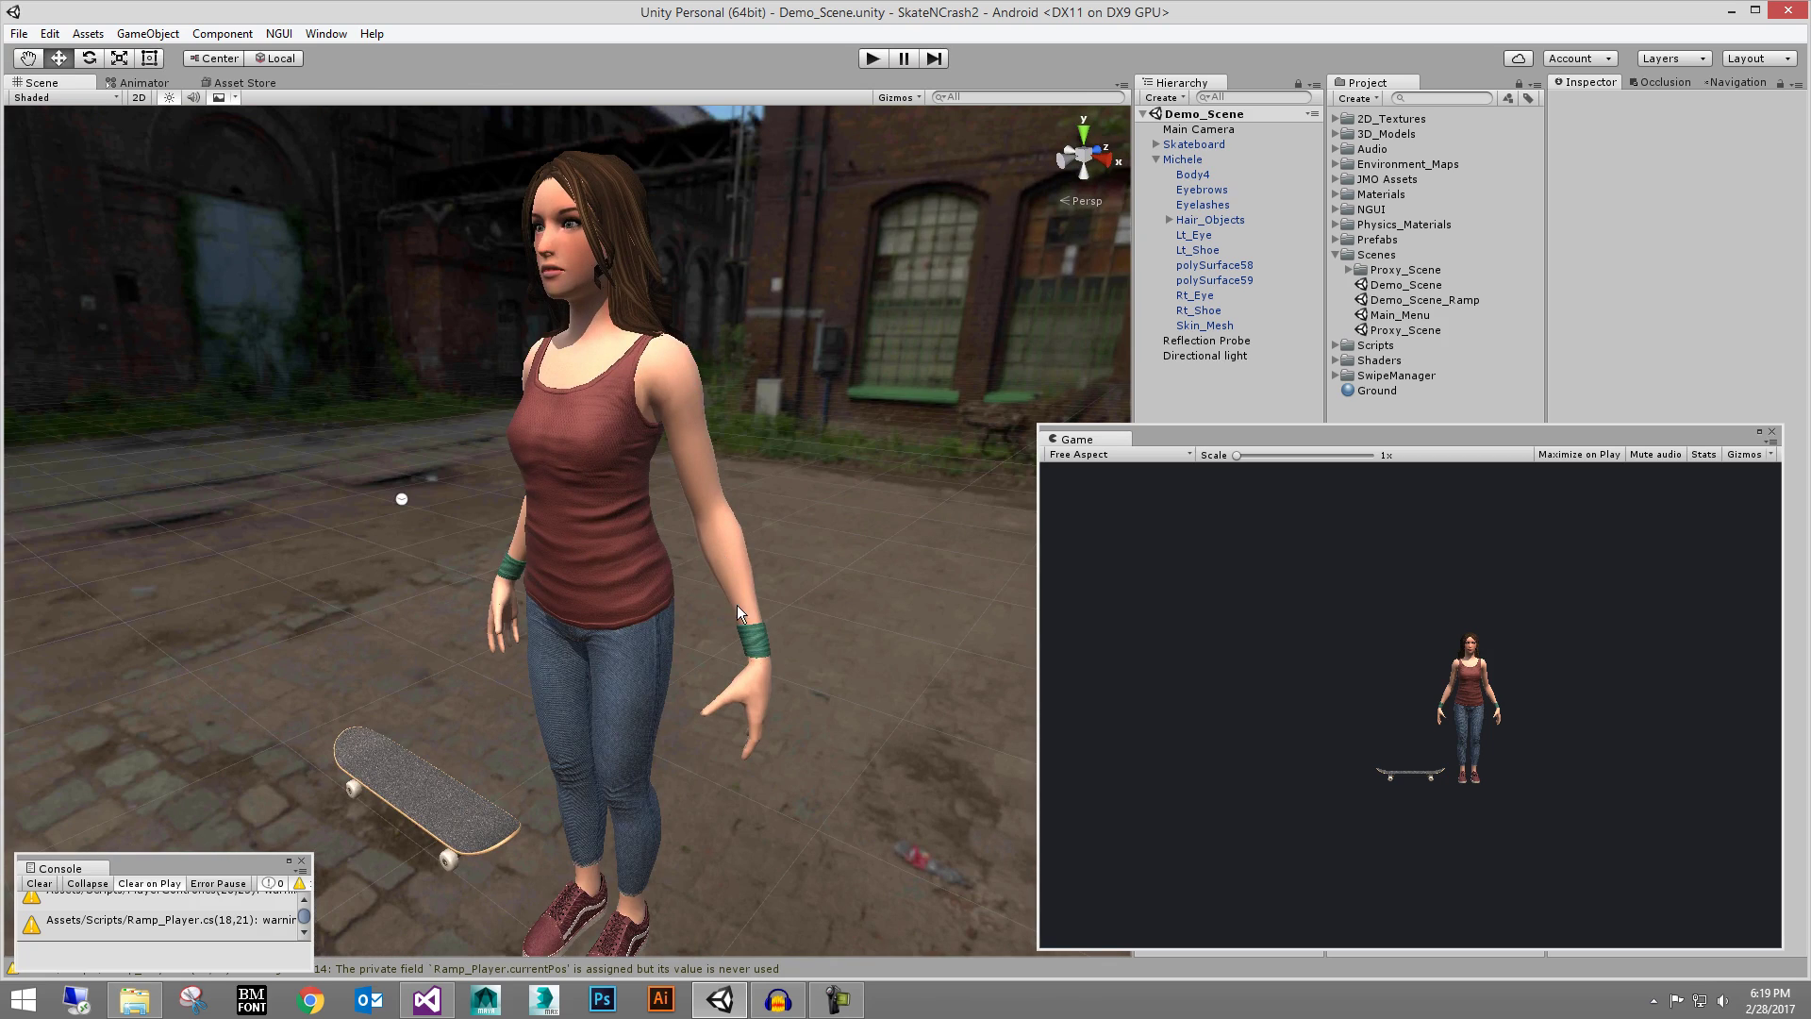
alt+drag(654, 564, 451, 466)
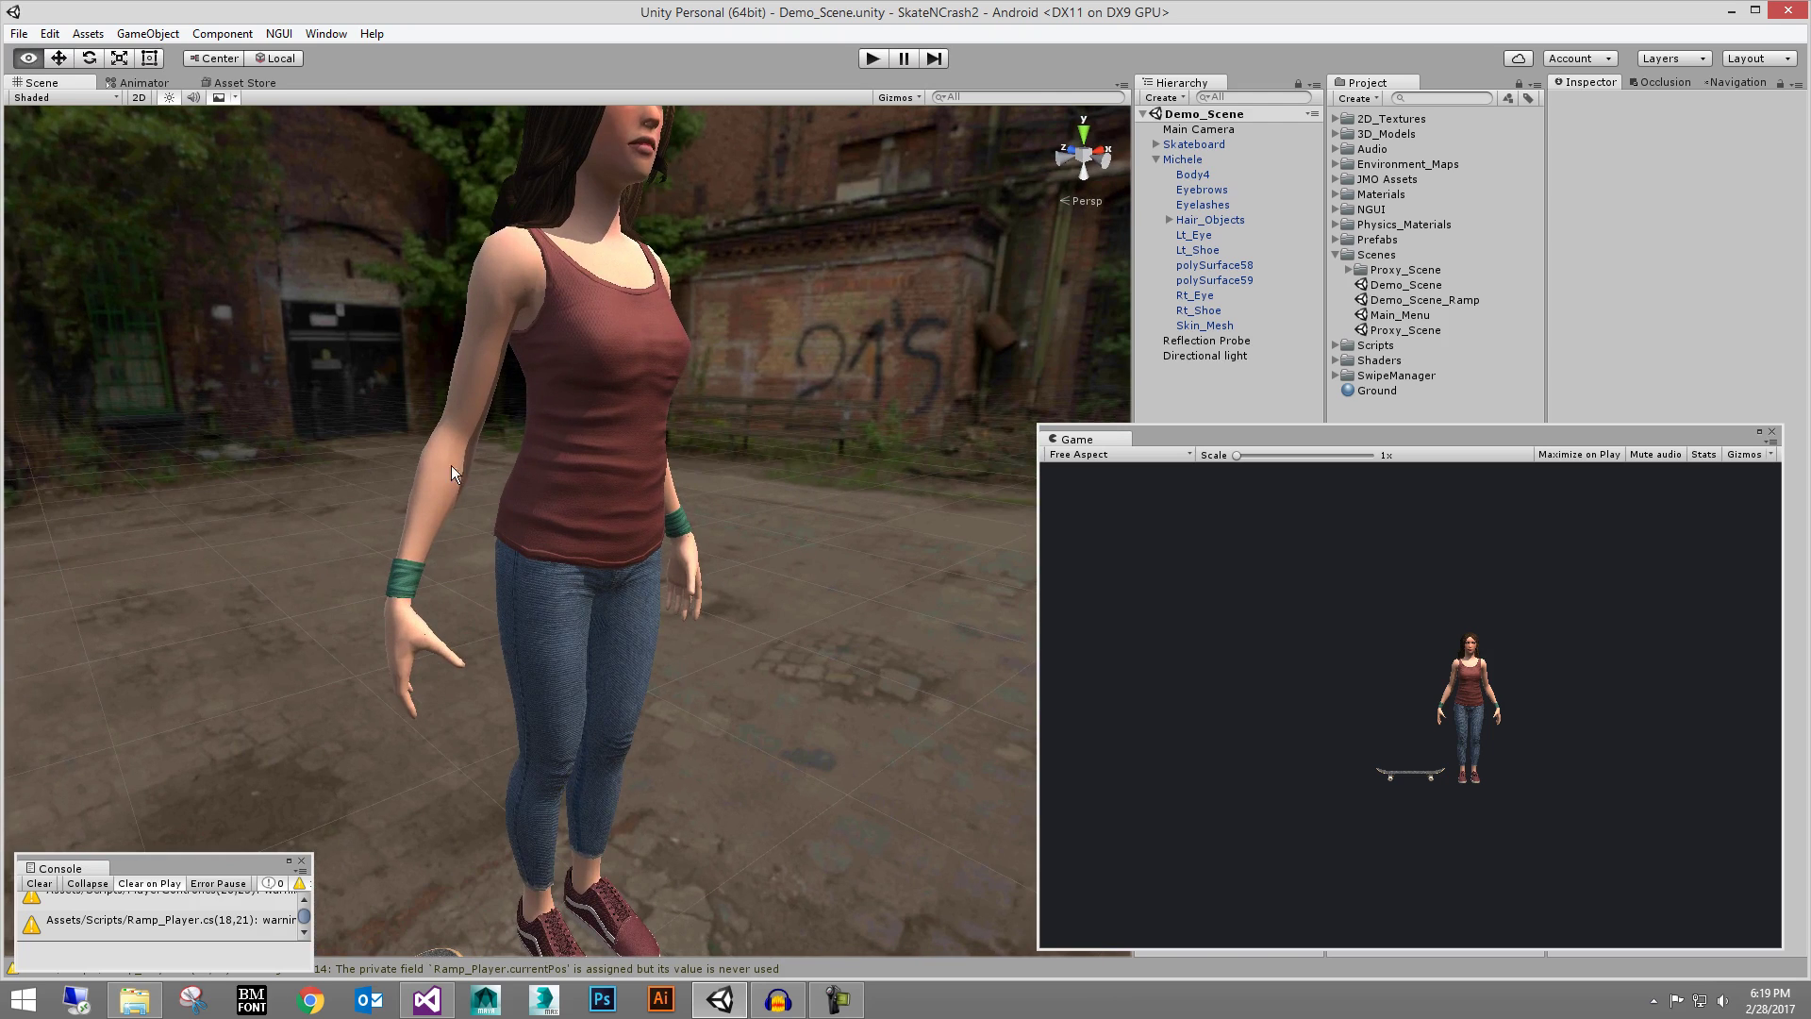
scroll(527, 358, down, 3)
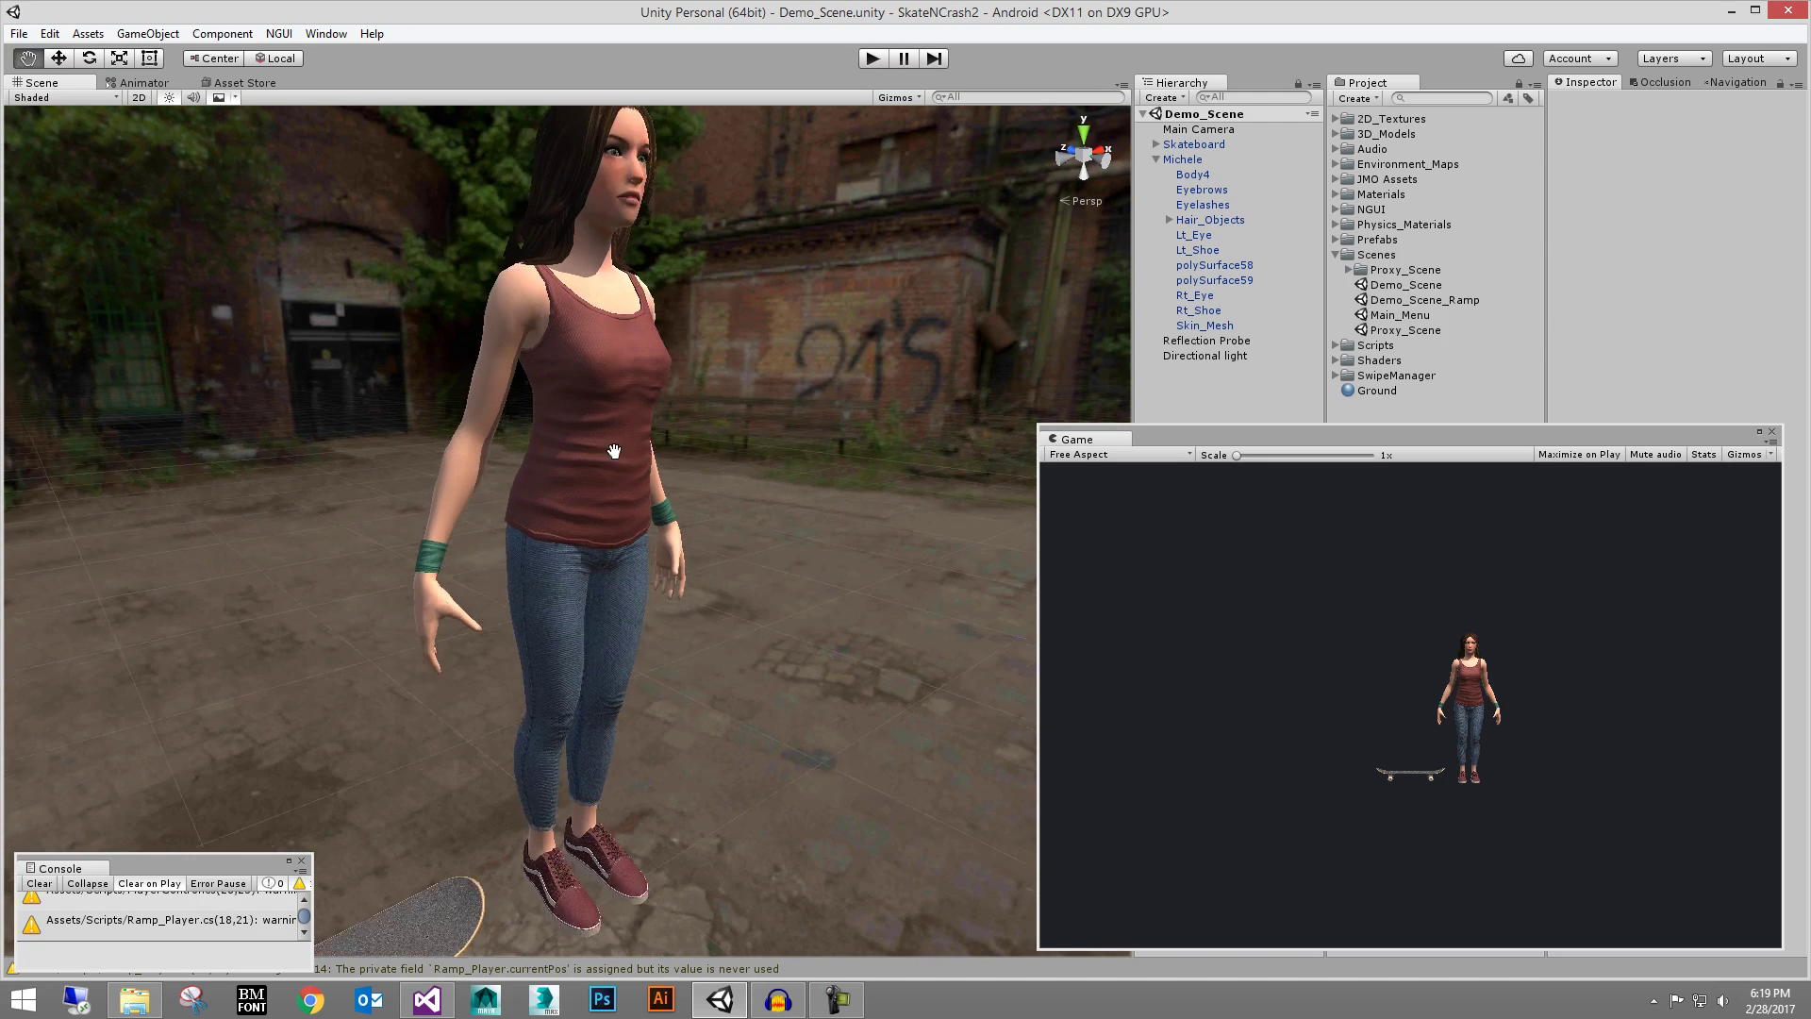
alt+drag(614, 453, 578, 461)
middle_drag(638, 545, 639, 510)
scroll(598, 445, down, 3)
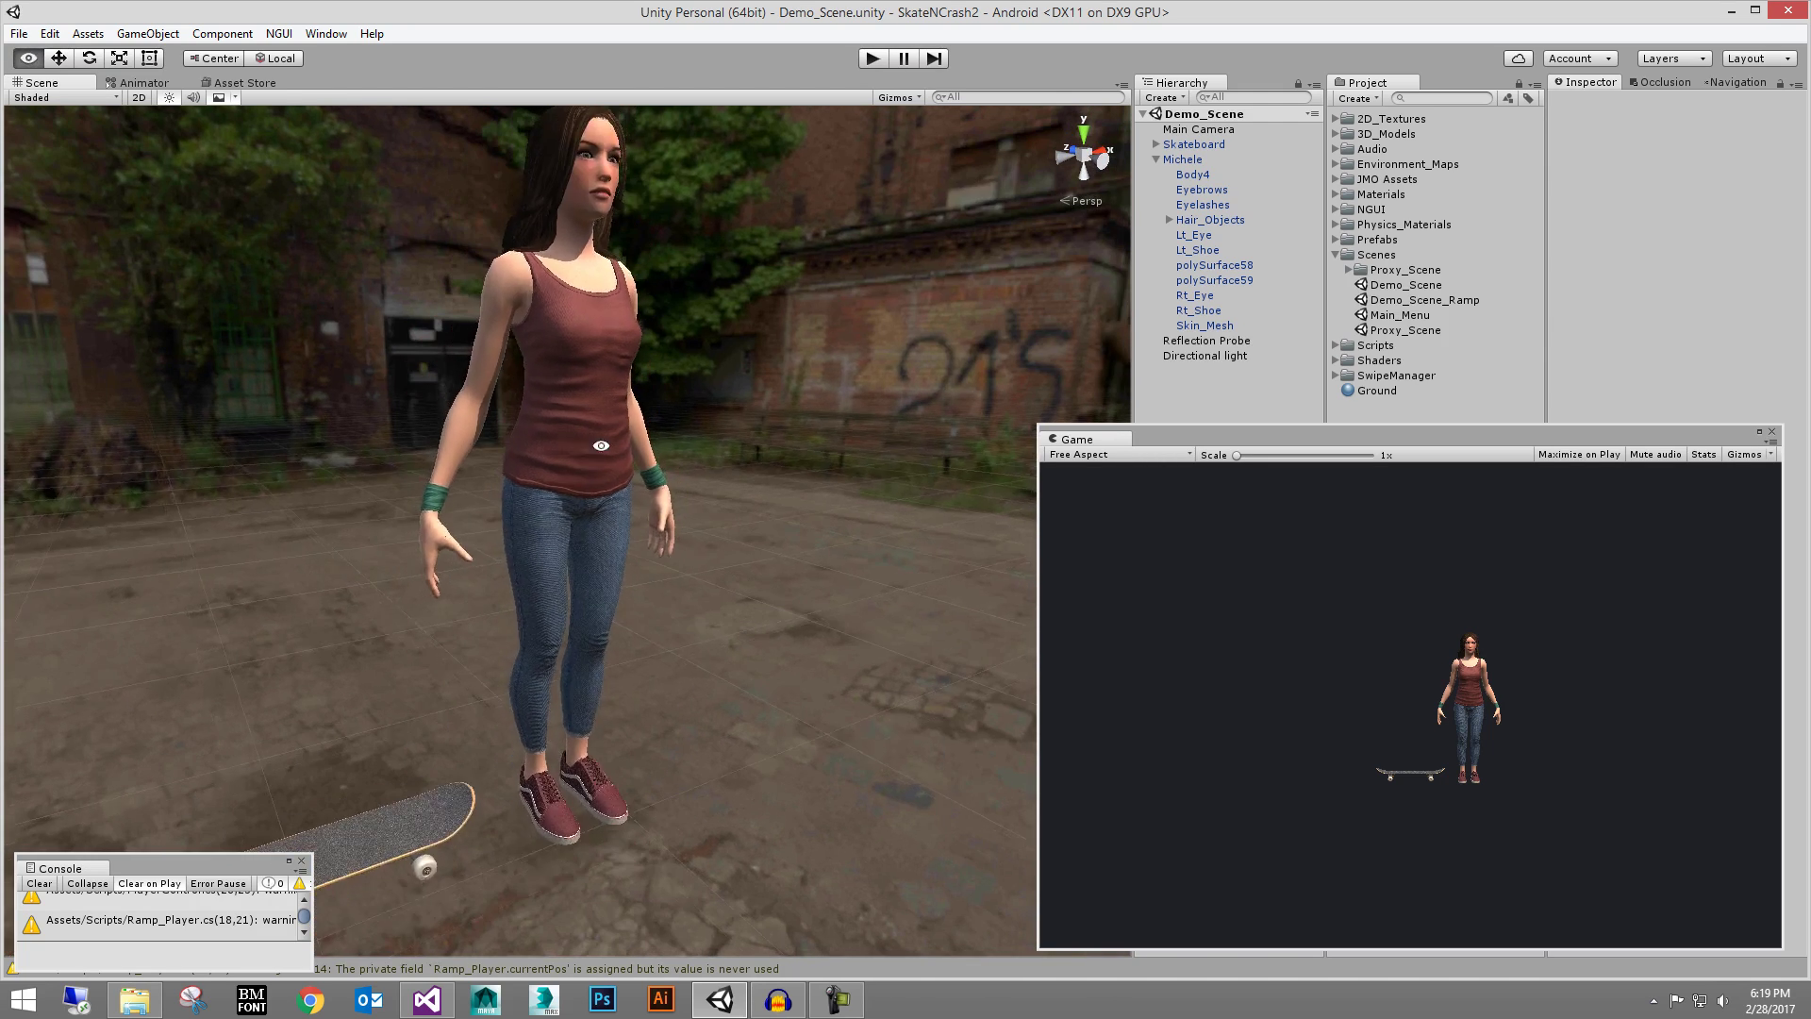
Examine the character's upper body more closely and frame her full figure with the skateboard from the front
alt+drag(598, 444, 505, 523)
middle_drag(515, 359, 500, 518)
scroll(501, 518, up, 4)
alt+drag(514, 509, 476, 489)
scroll(547, 505, down, 6)
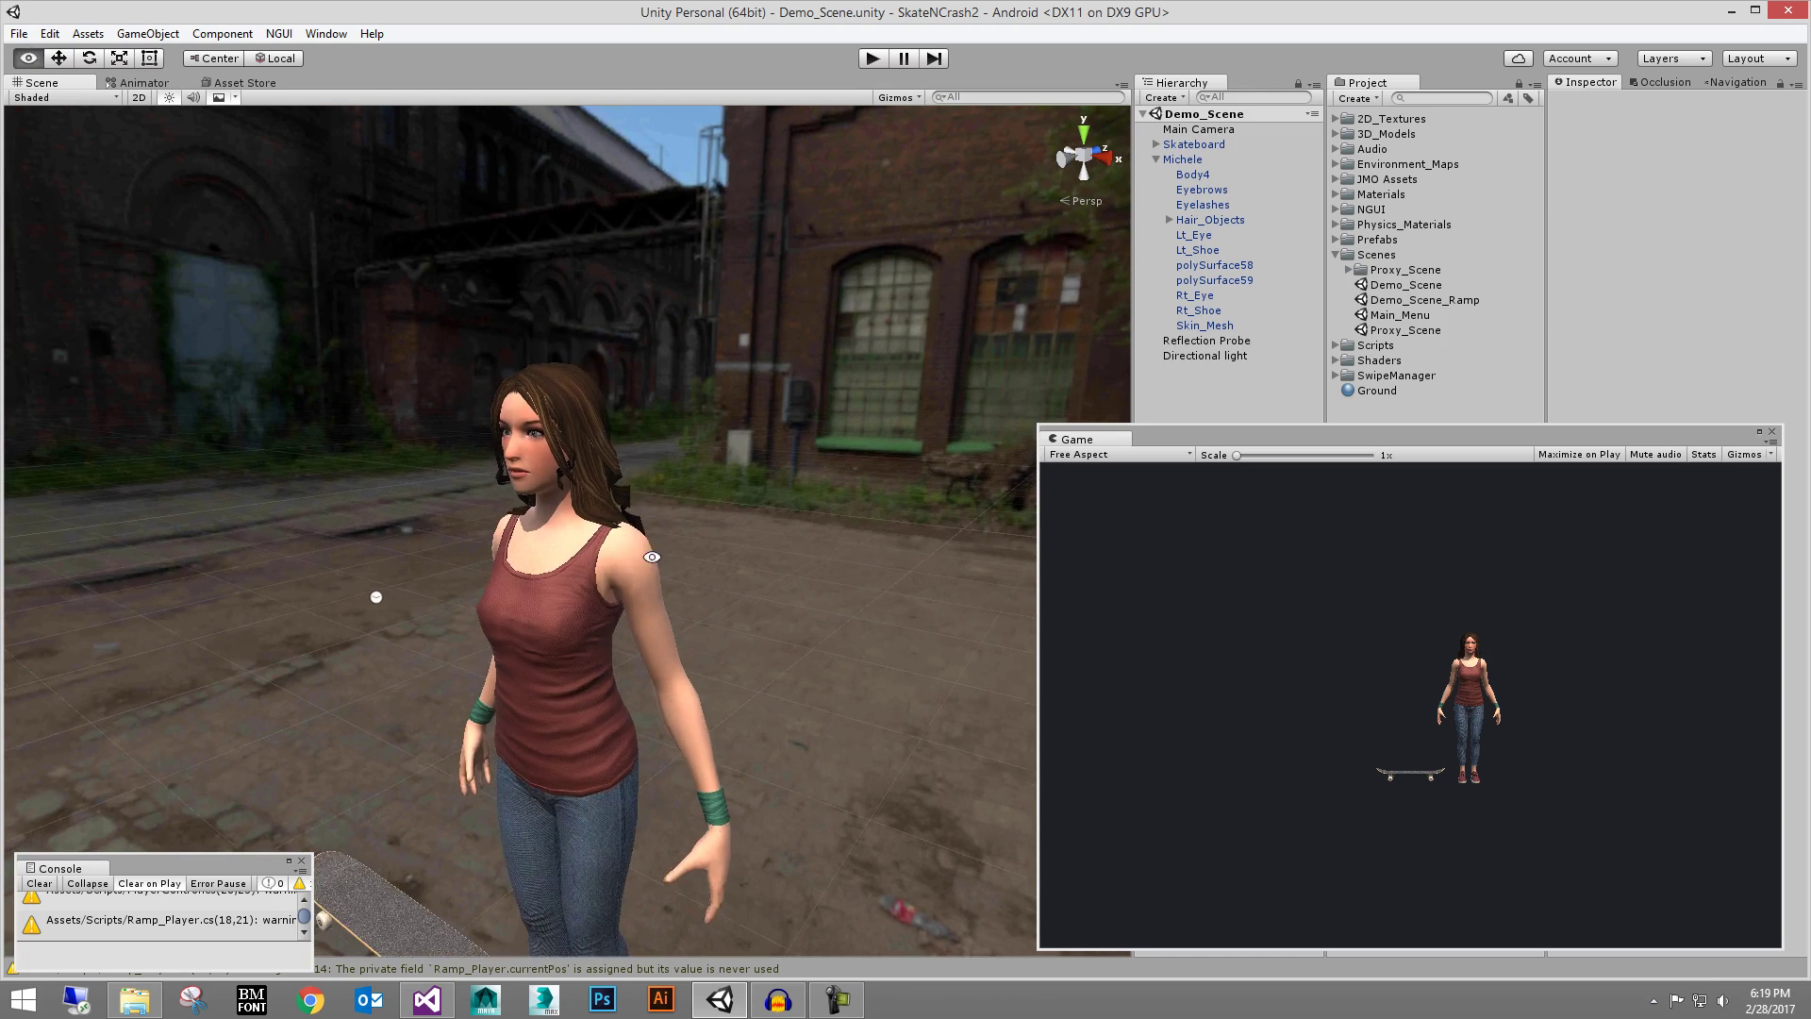
middle_drag(547, 505, 552, 401)
scroll(552, 443, down, 5)
alt+drag(552, 481, 587, 492)
middle_drag(587, 493, 601, 438)
alt+drag(600, 437, 514, 441)
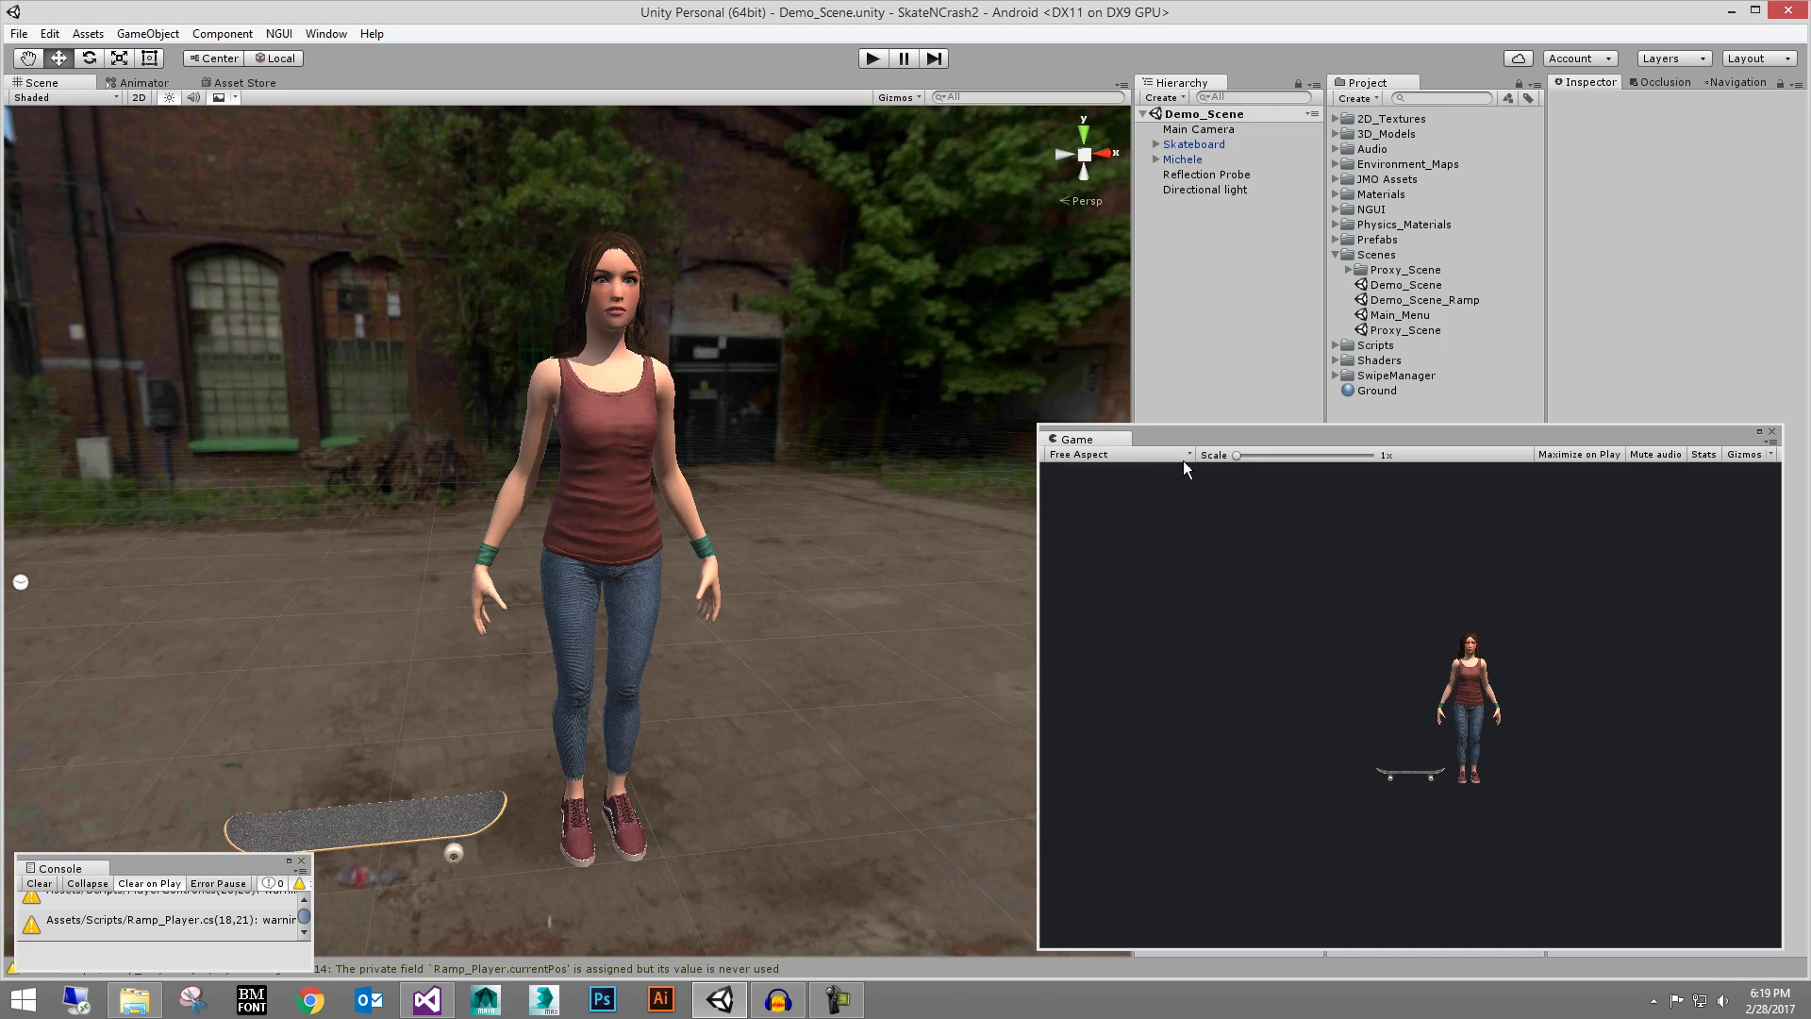
Open the Demo_Scene_Ramp scene, reposition the floating Game view, and frame the half-pipe with its box figure
double_click(1405, 300)
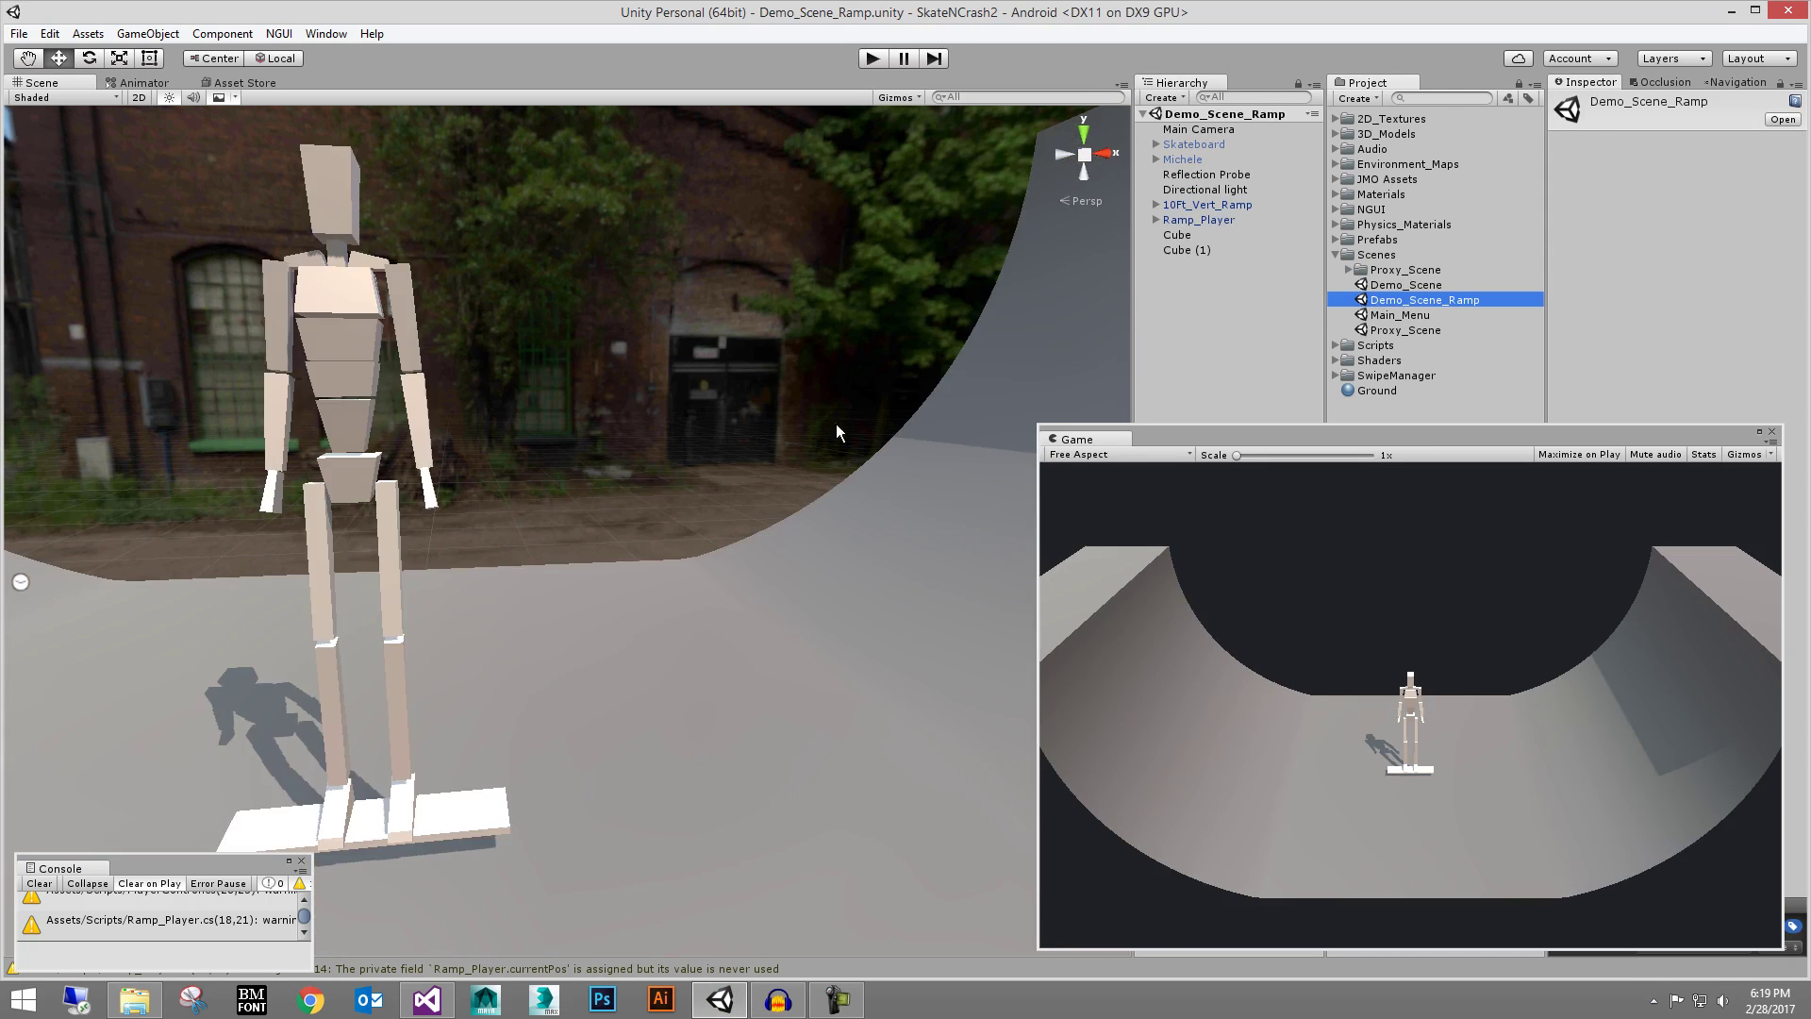
alt+scroll(859, 472, down, 8)
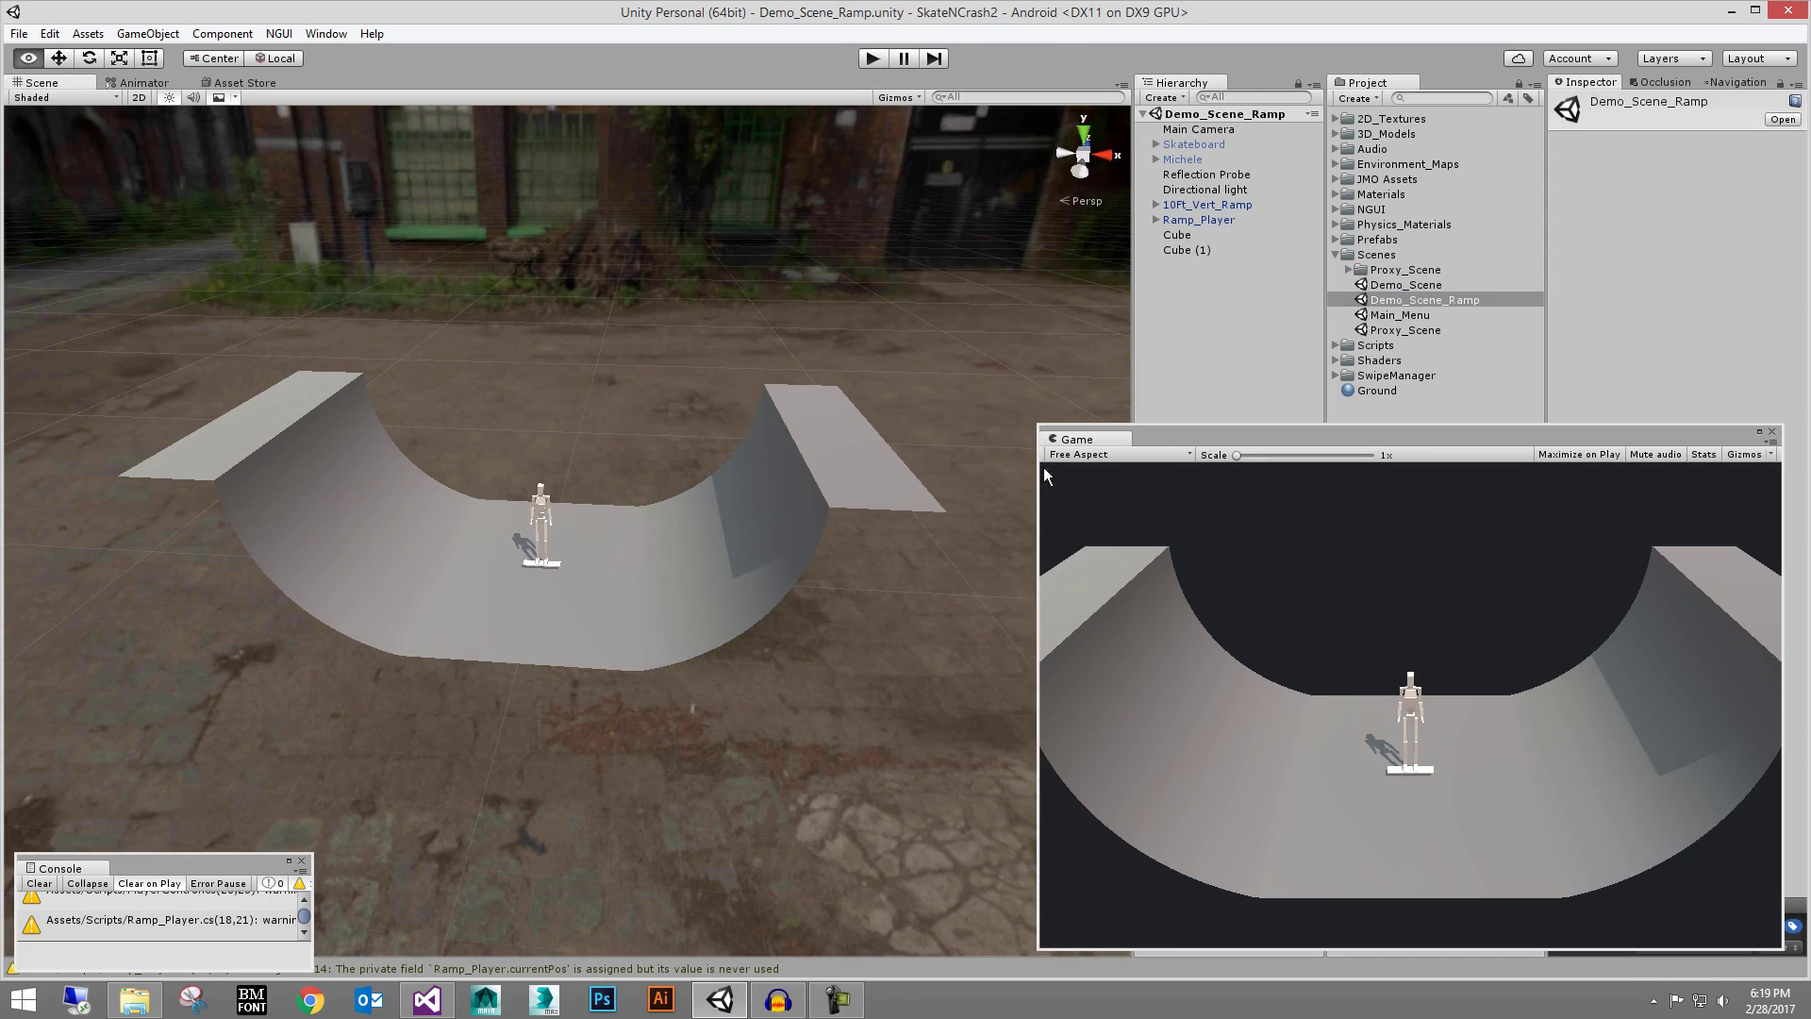
drag(1160, 438, 1176, 466)
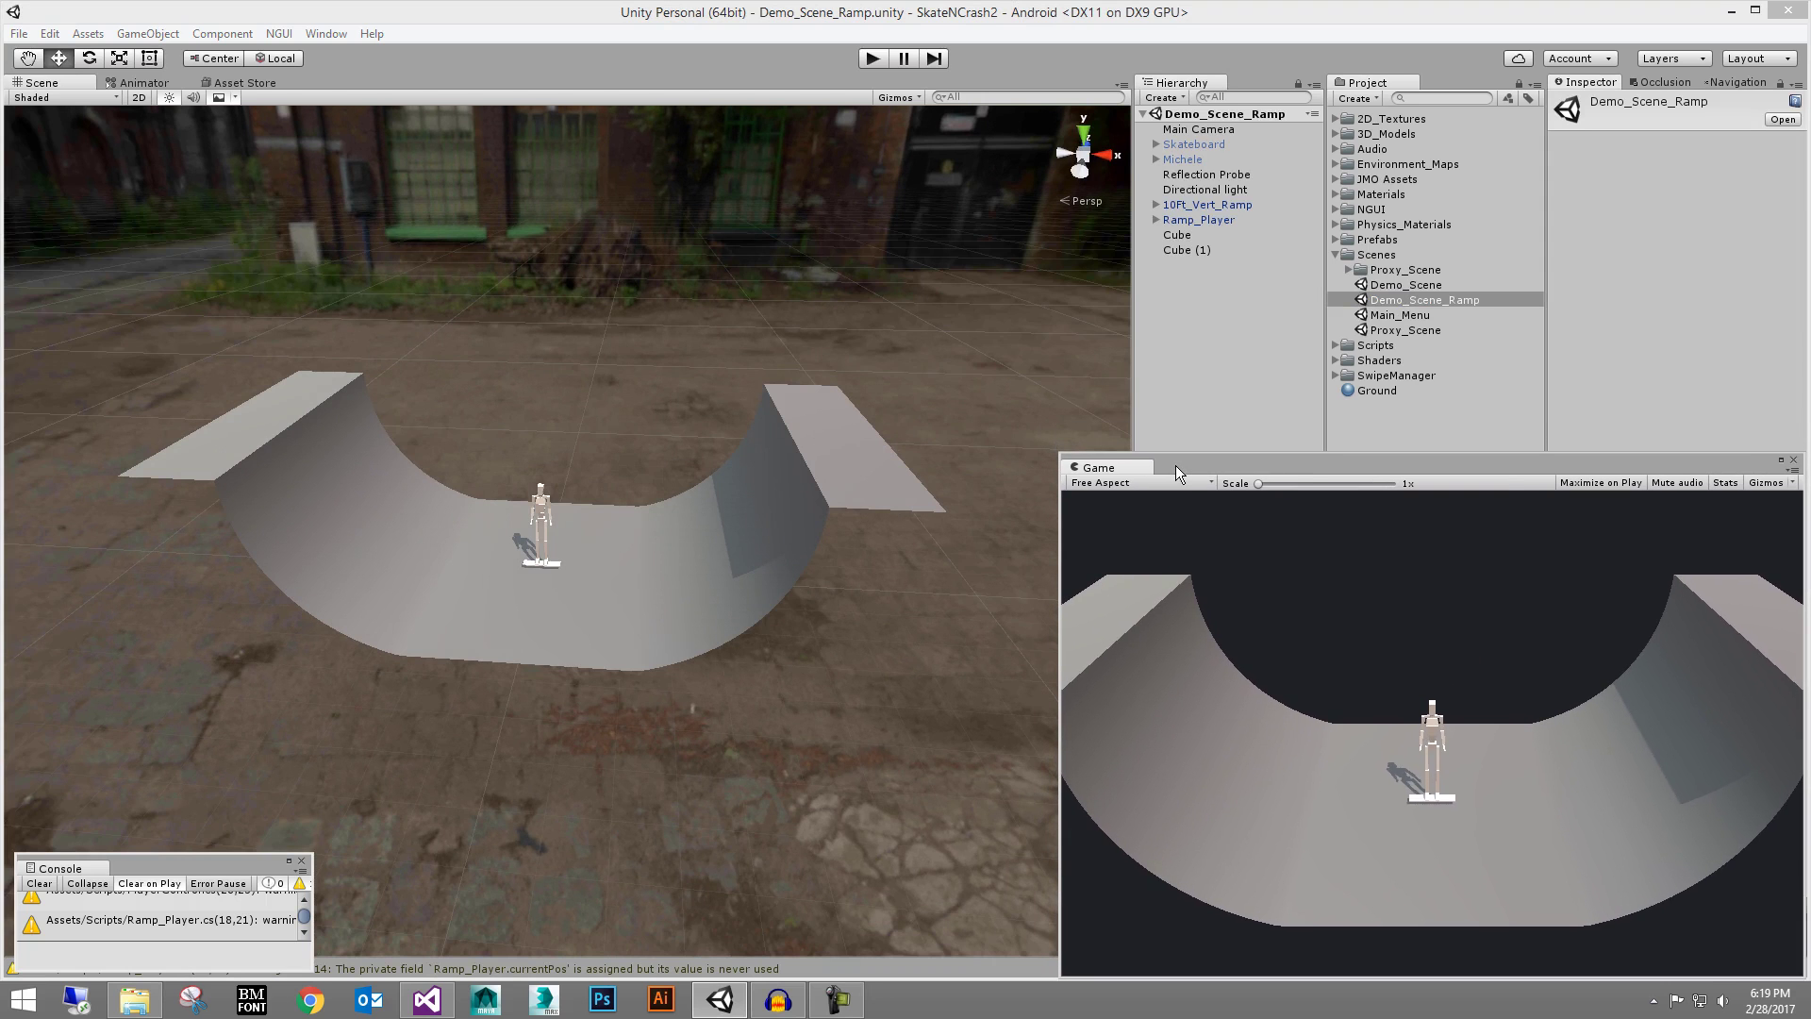
alt+drag(471, 347, 790, 560)
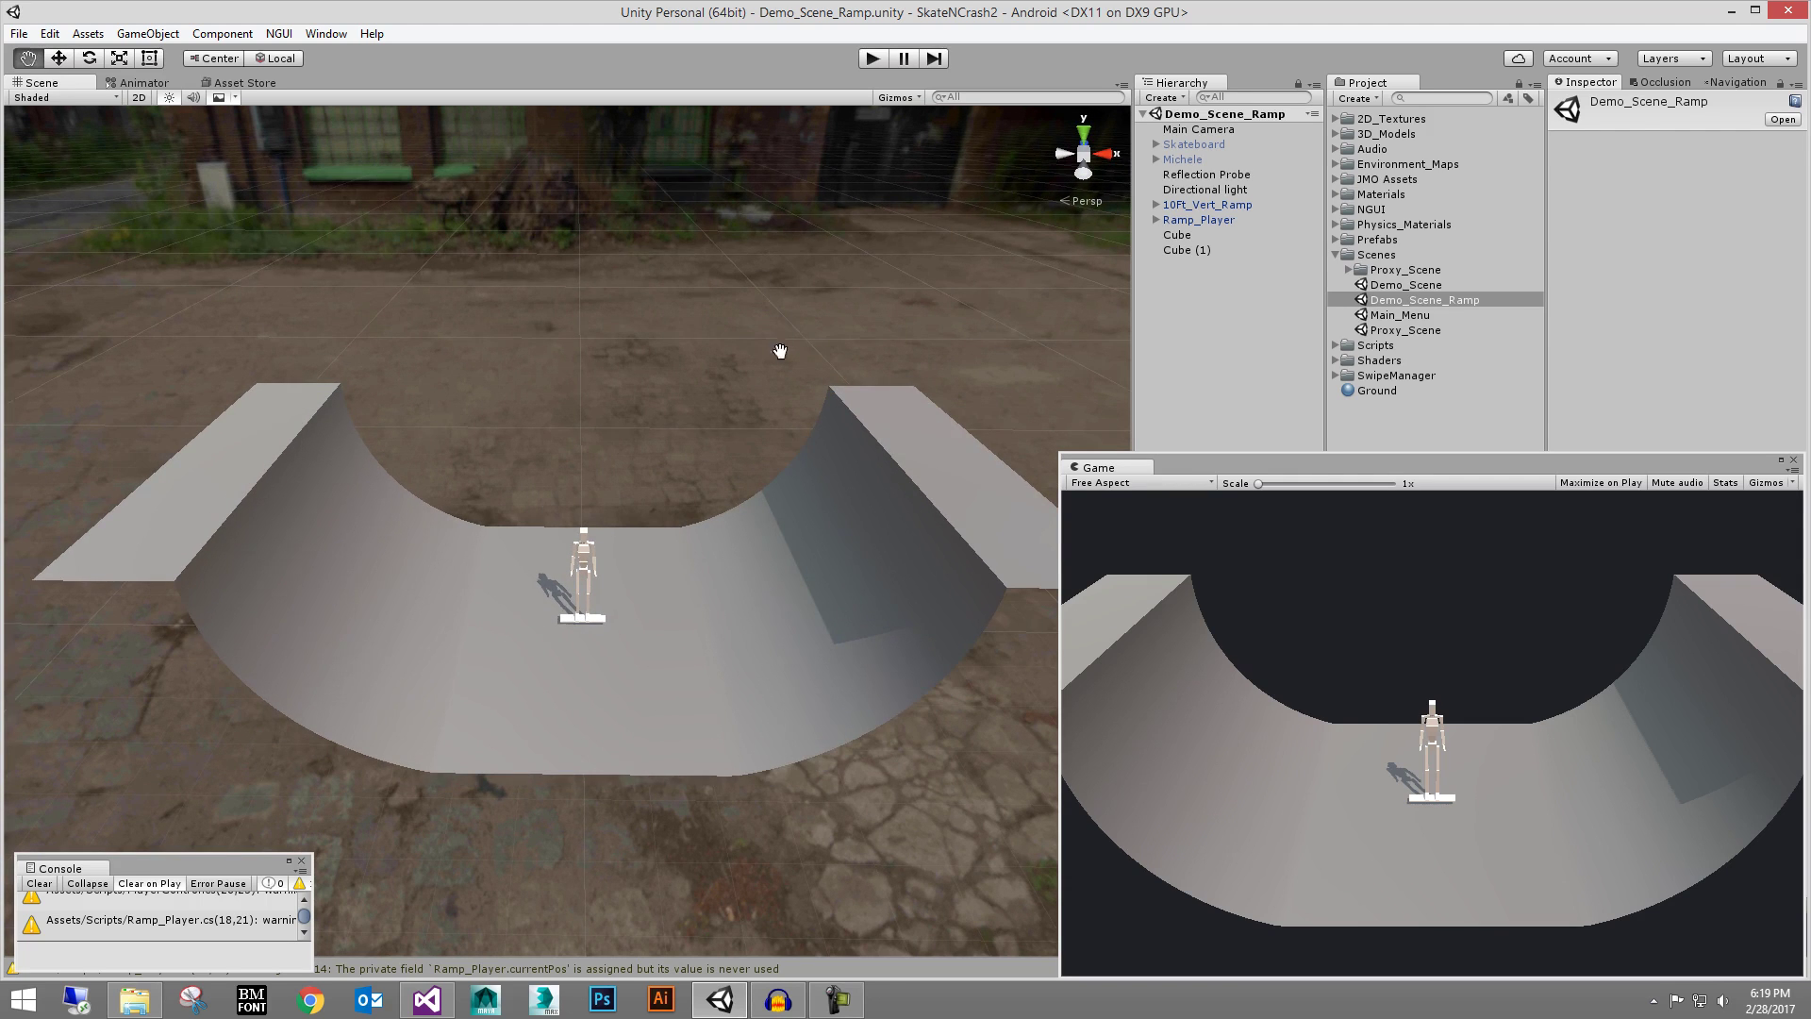
scroll(780, 351, up, 3)
key(w)
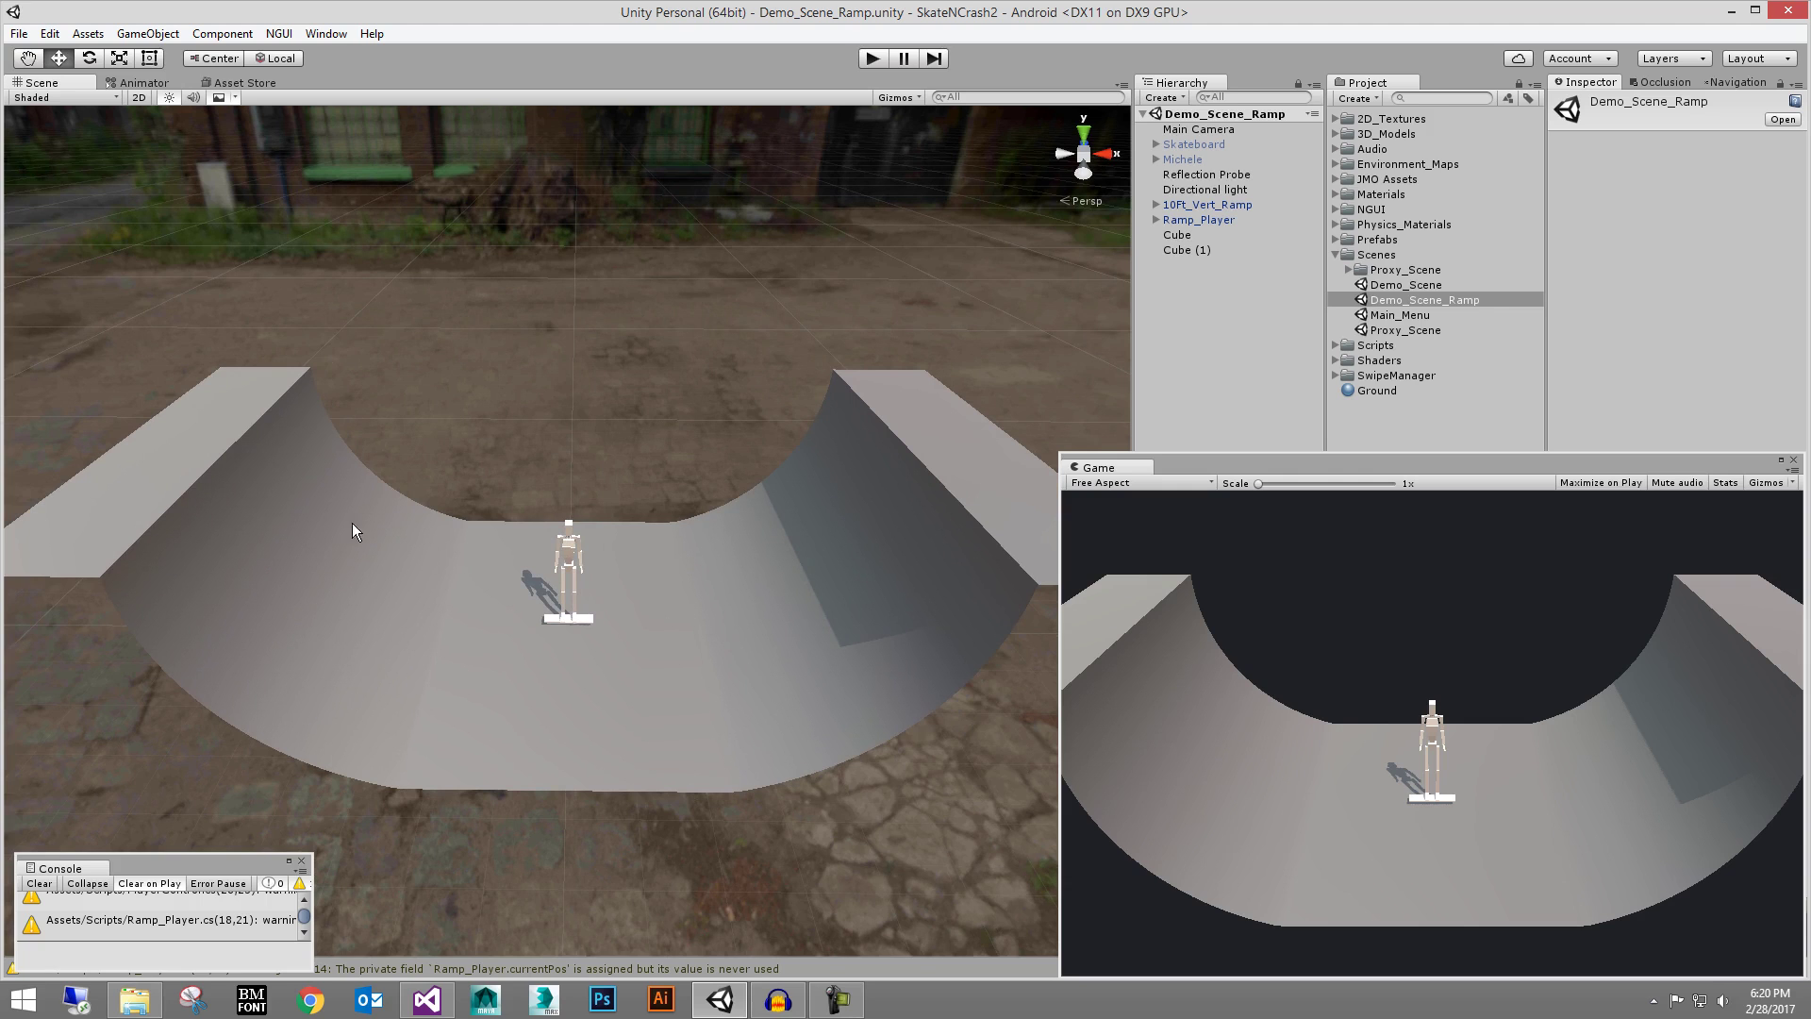
alt+drag(896, 430, 924, 632)
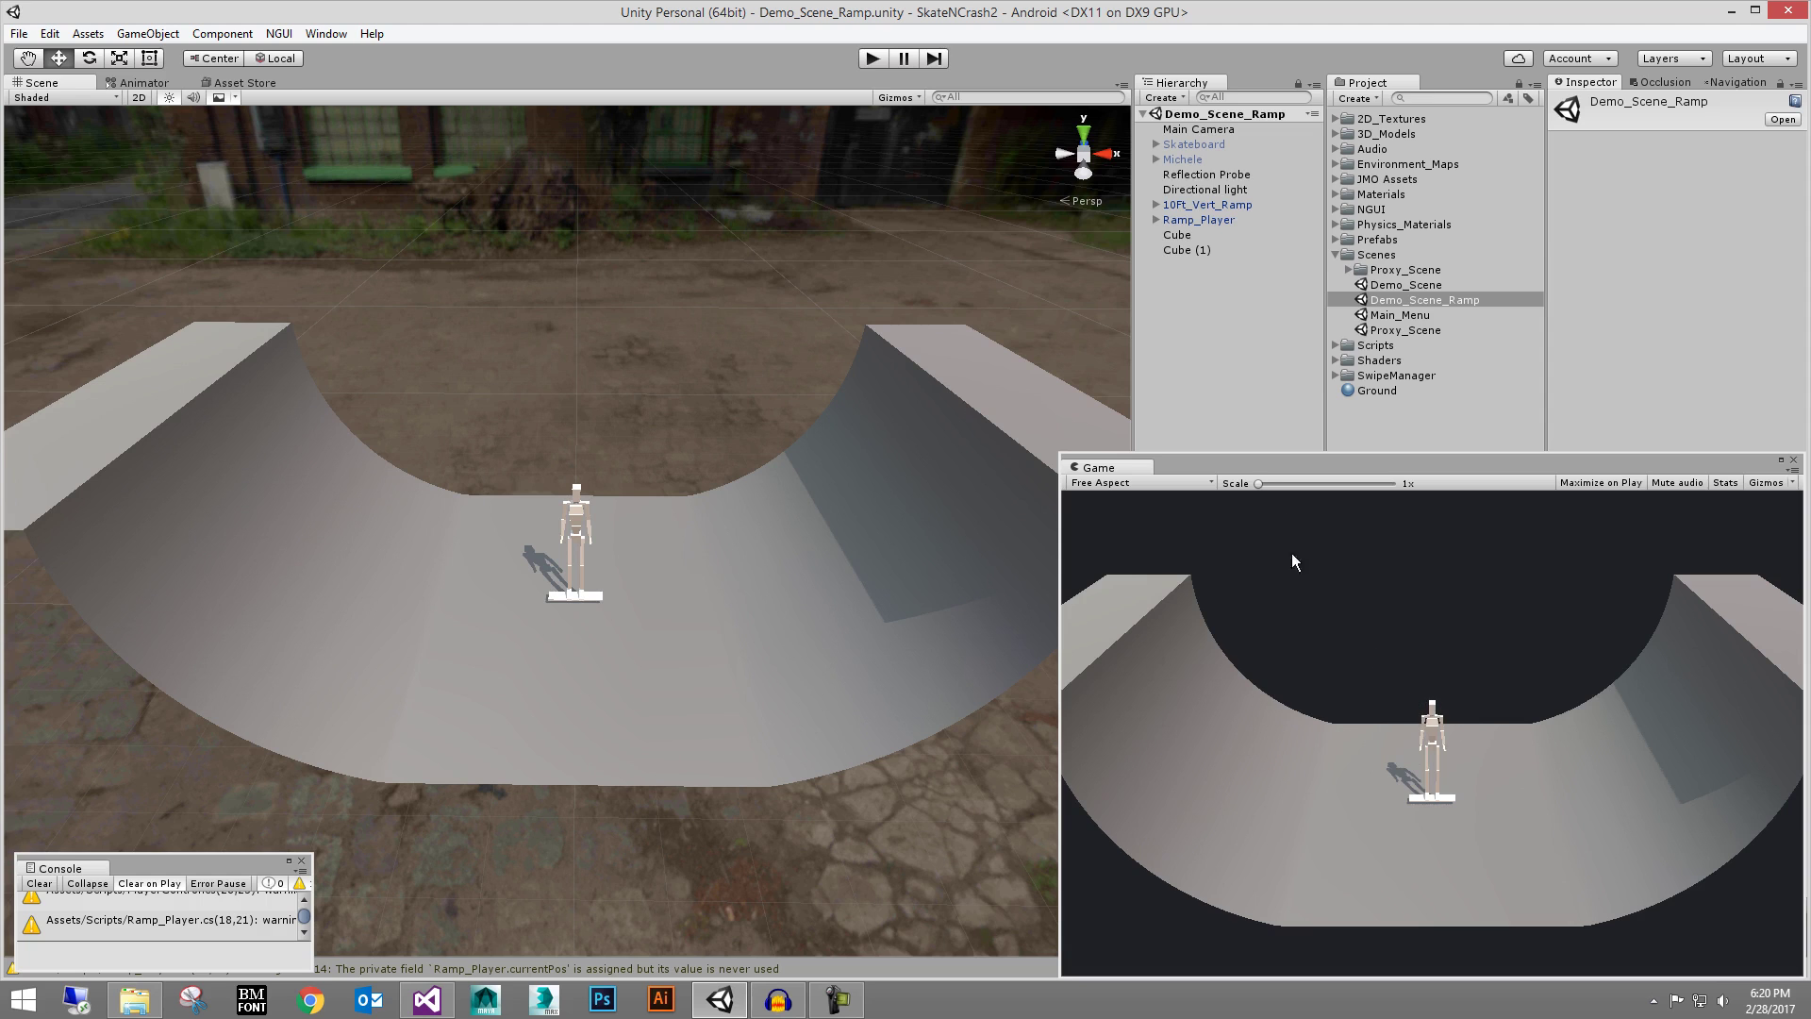
scroll(829, 465, down, 2)
Set the Rigidbody mass of the Ramp_Player object to 1.75
click(1217, 219)
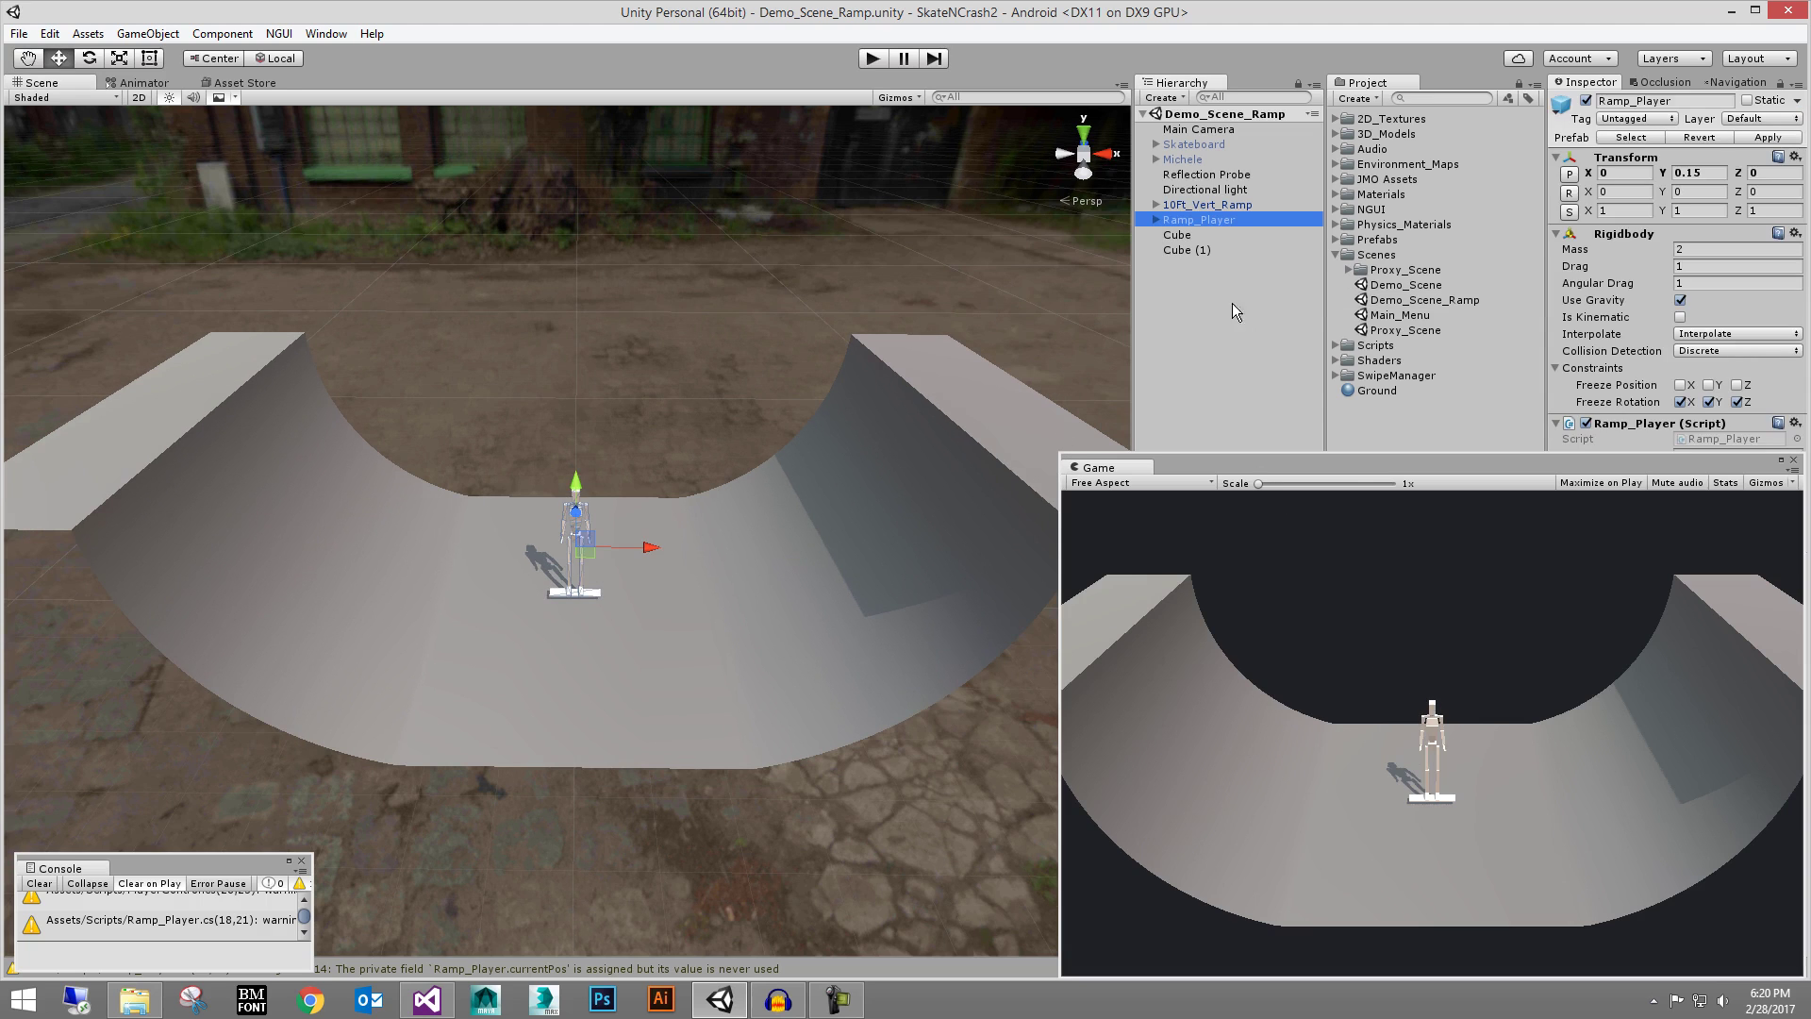
click(1624, 234)
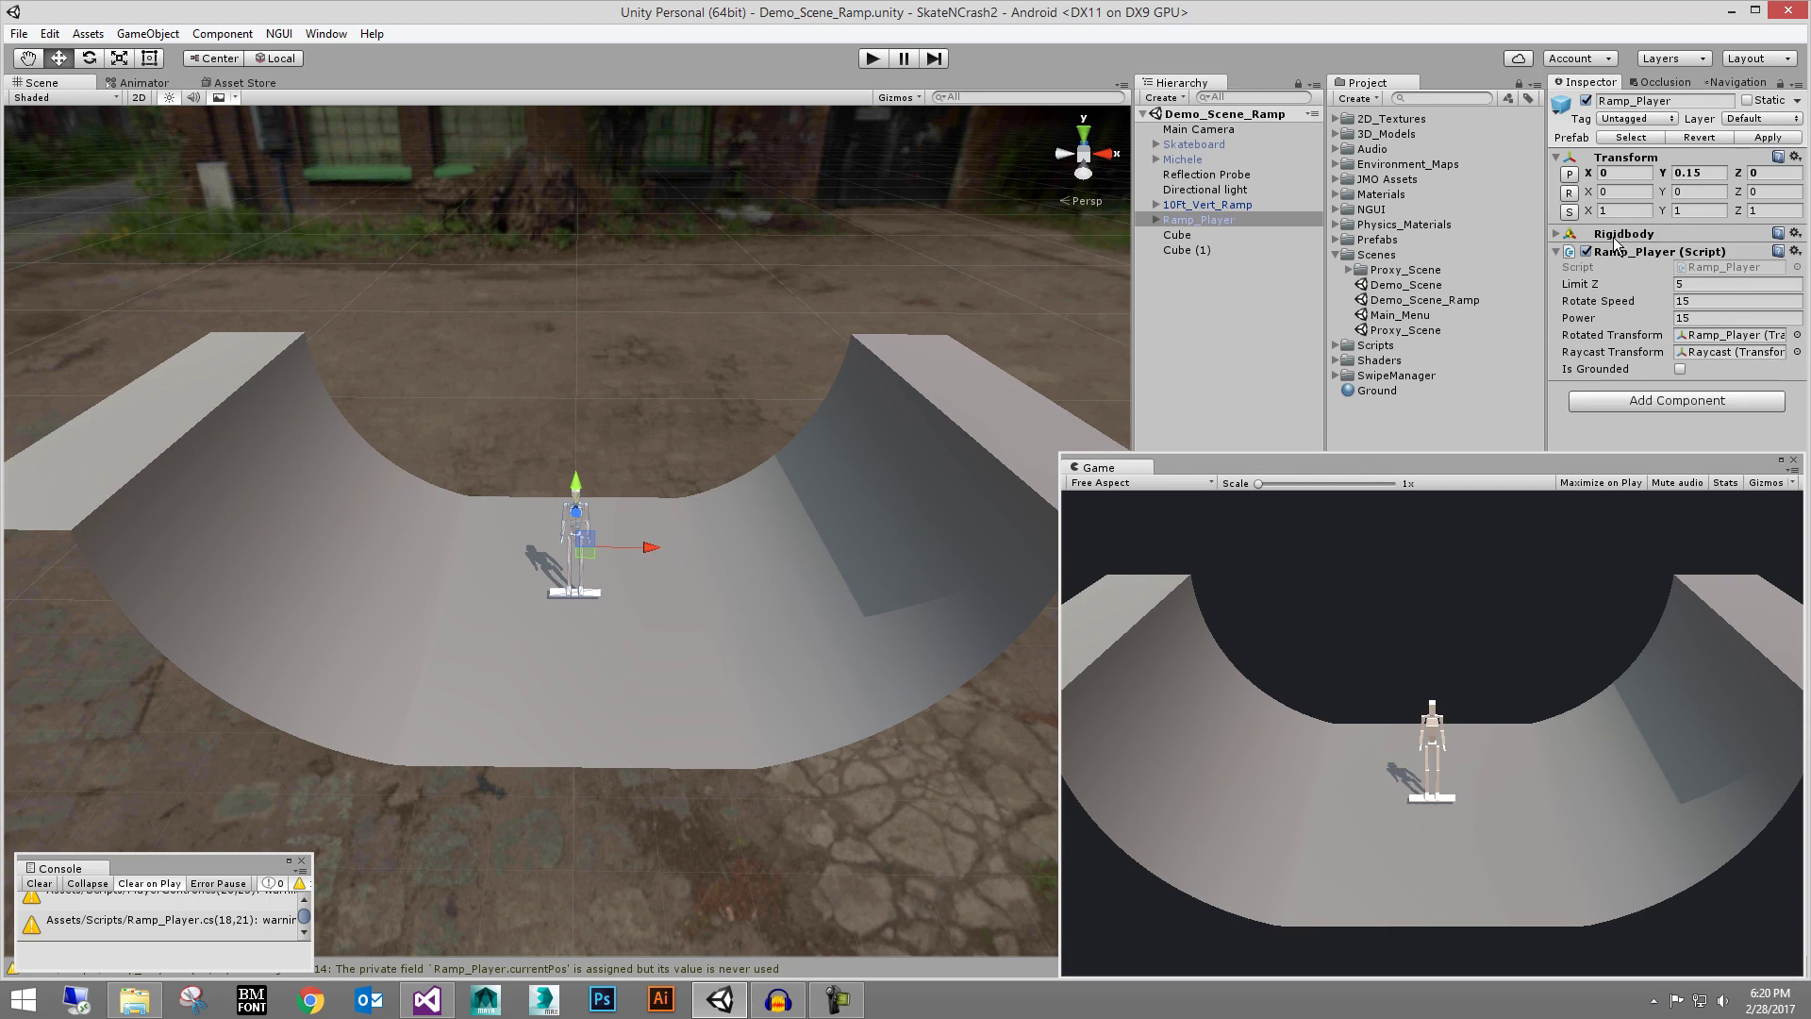
click(1629, 234)
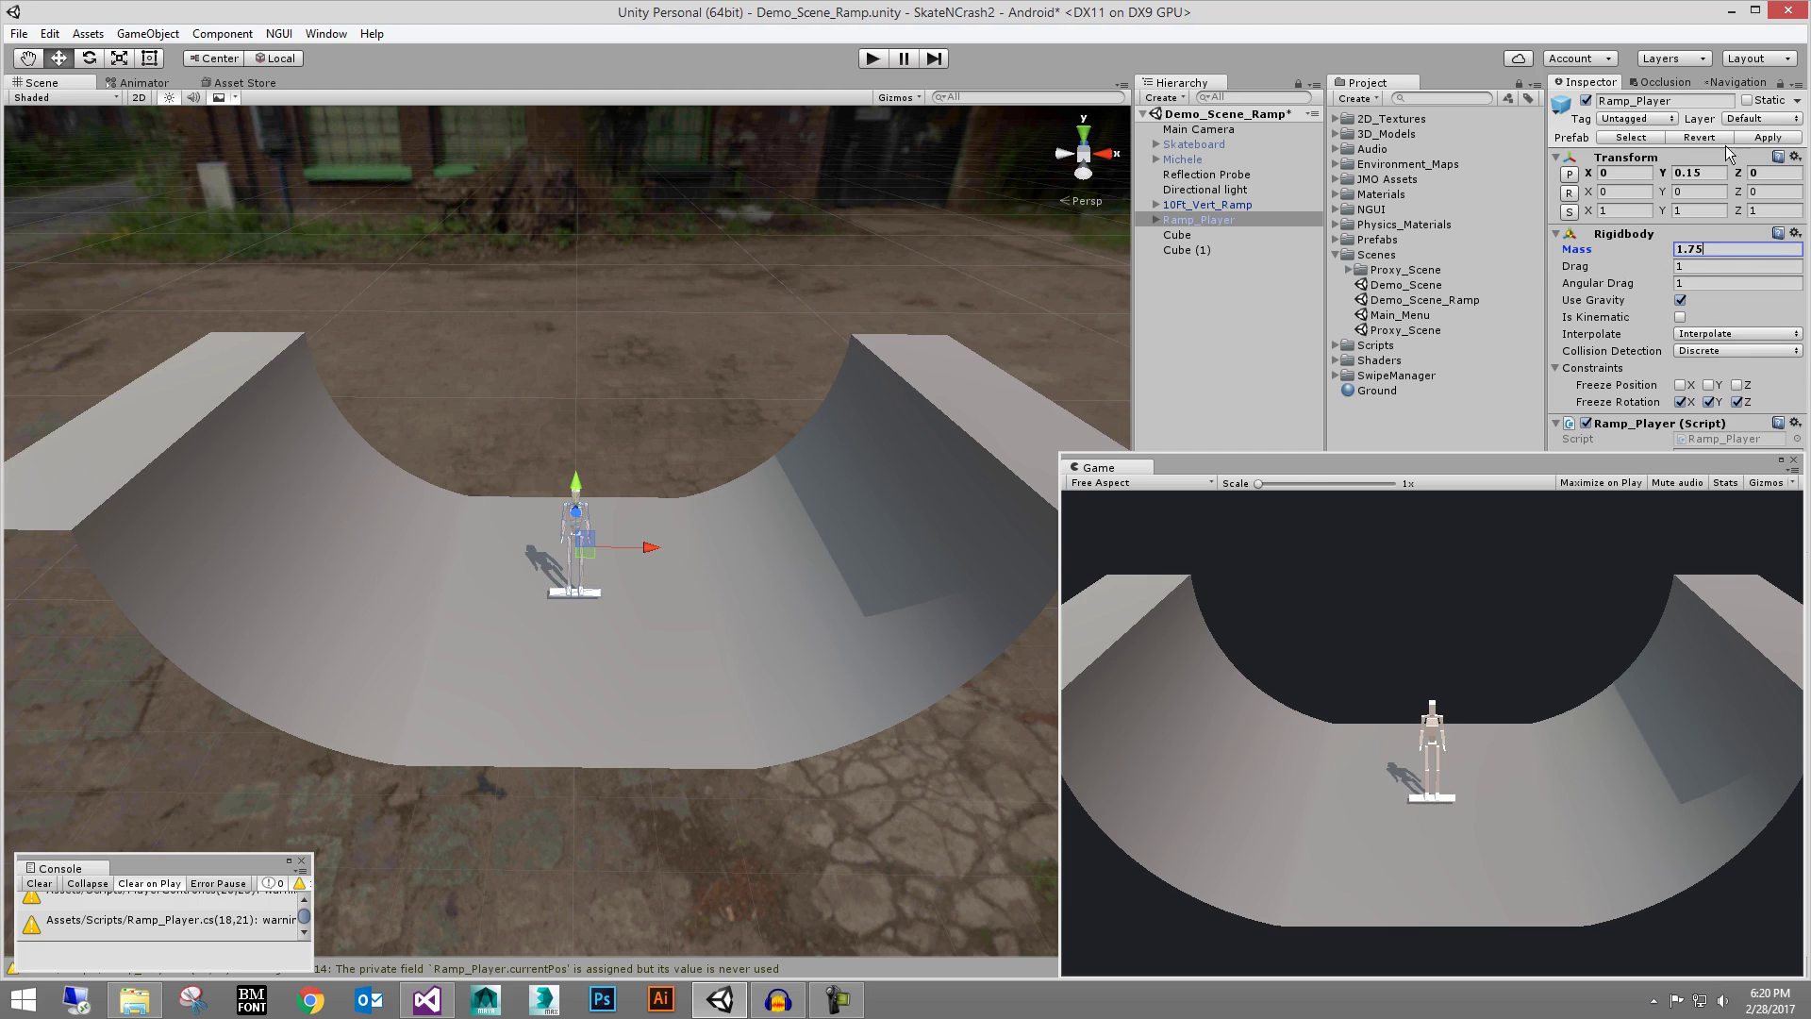
Play-test the box figure's skating on the half-pipe and stop the playback
scroll(783, 289, down, 2)
click(880, 58)
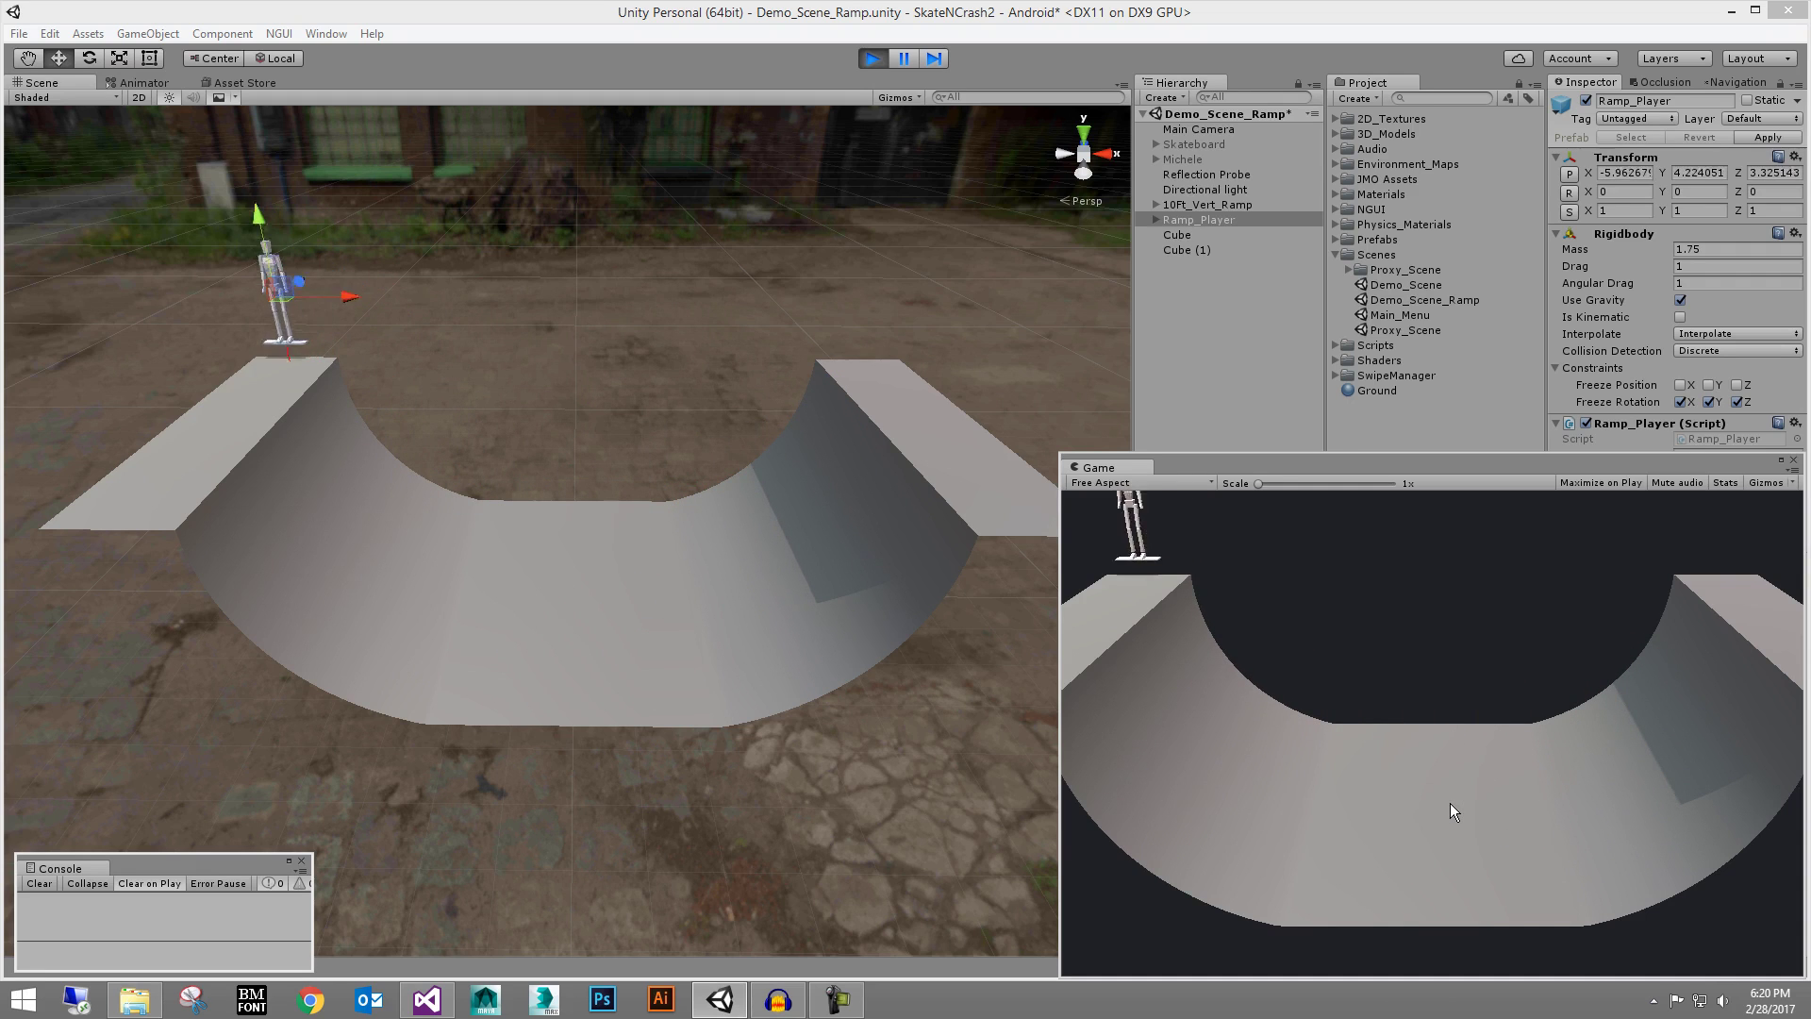
alt+right_drag(440, 372, 691, 517)
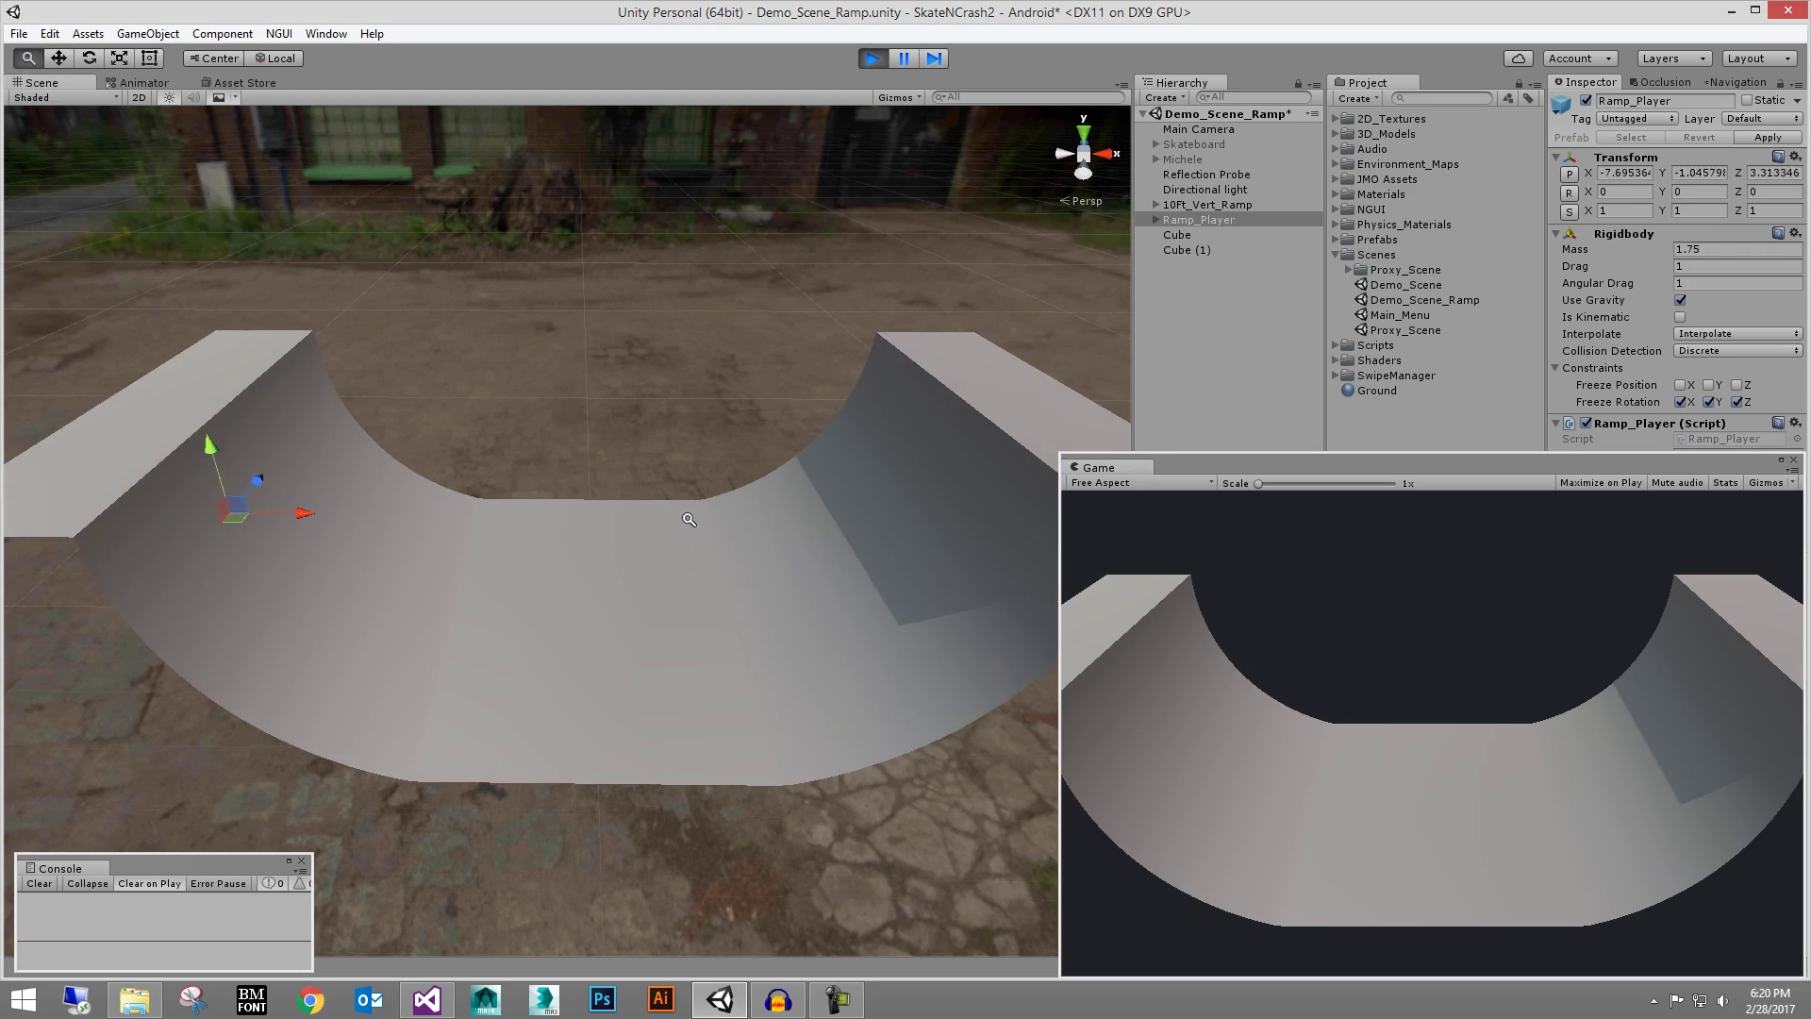
click(872, 58)
click(873, 58)
Set the Y position of Ramp_Player's Raycast child object to 0.065, with the skateboard framed from a low angle
scroll(603, 598, up, 5)
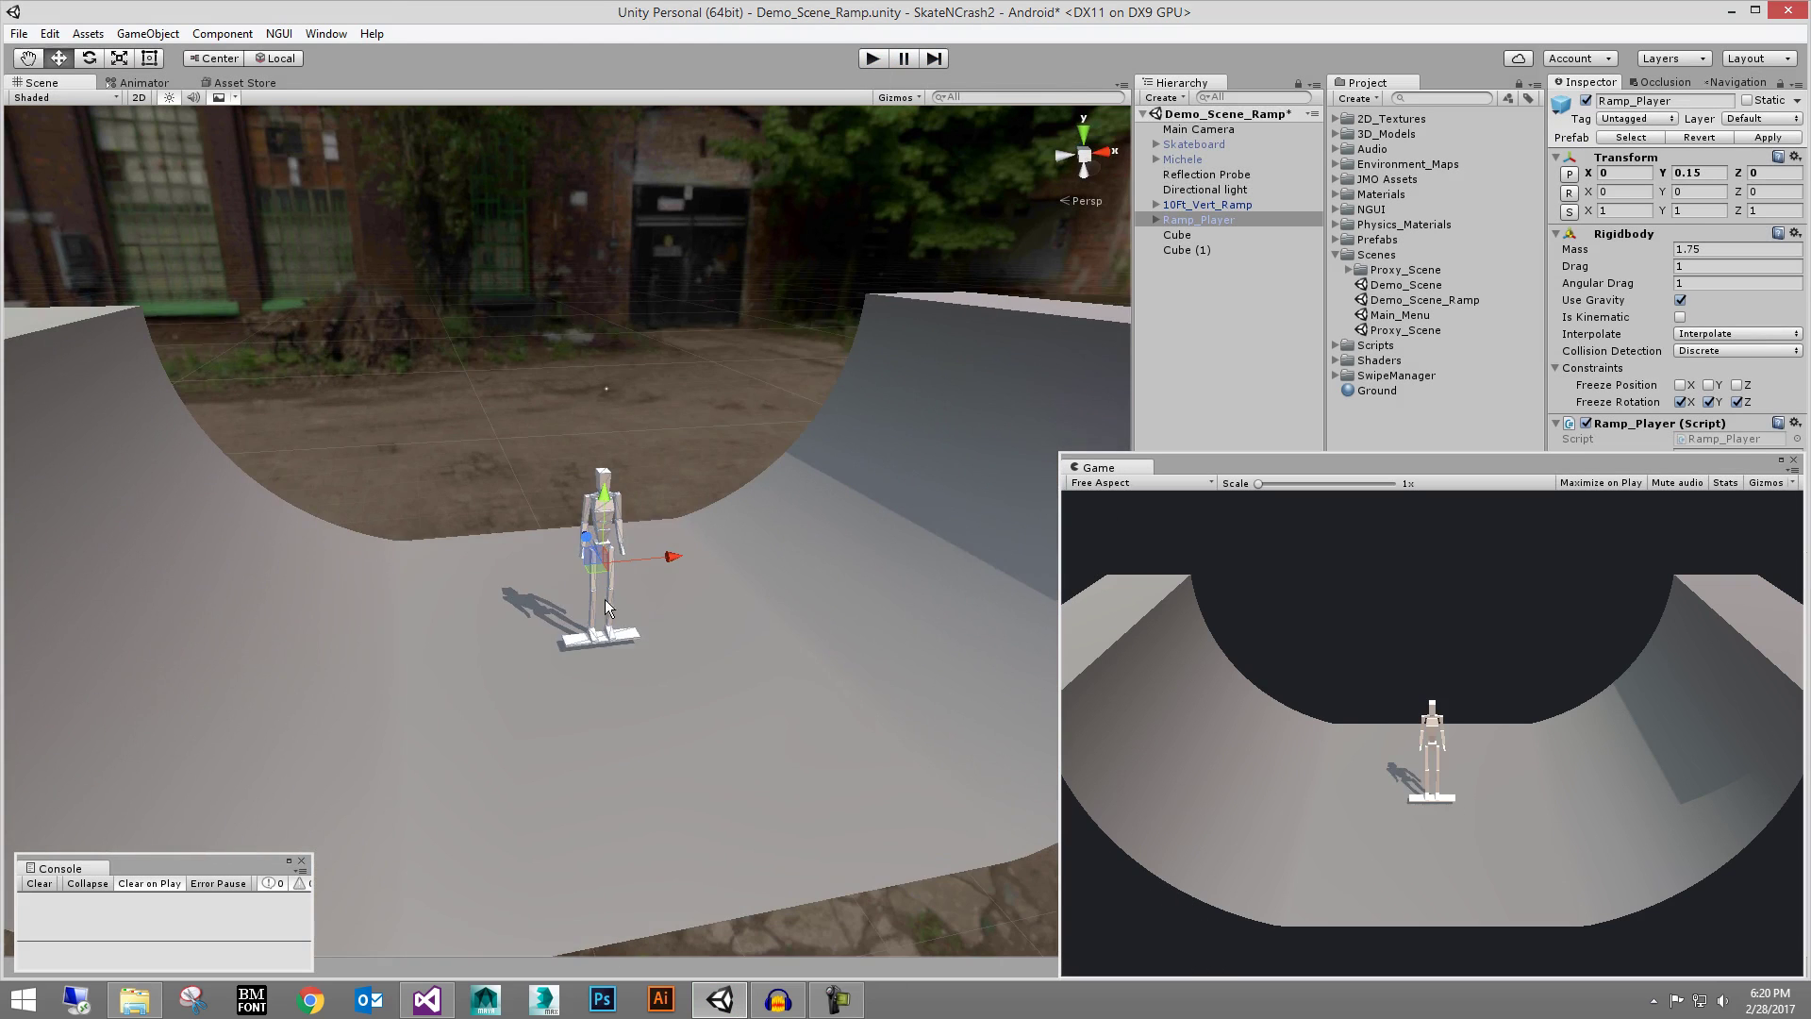
middle_drag(684, 523, 684, 516)
scroll(684, 516, up, 4)
alt+drag(959, 488, 698, 594)
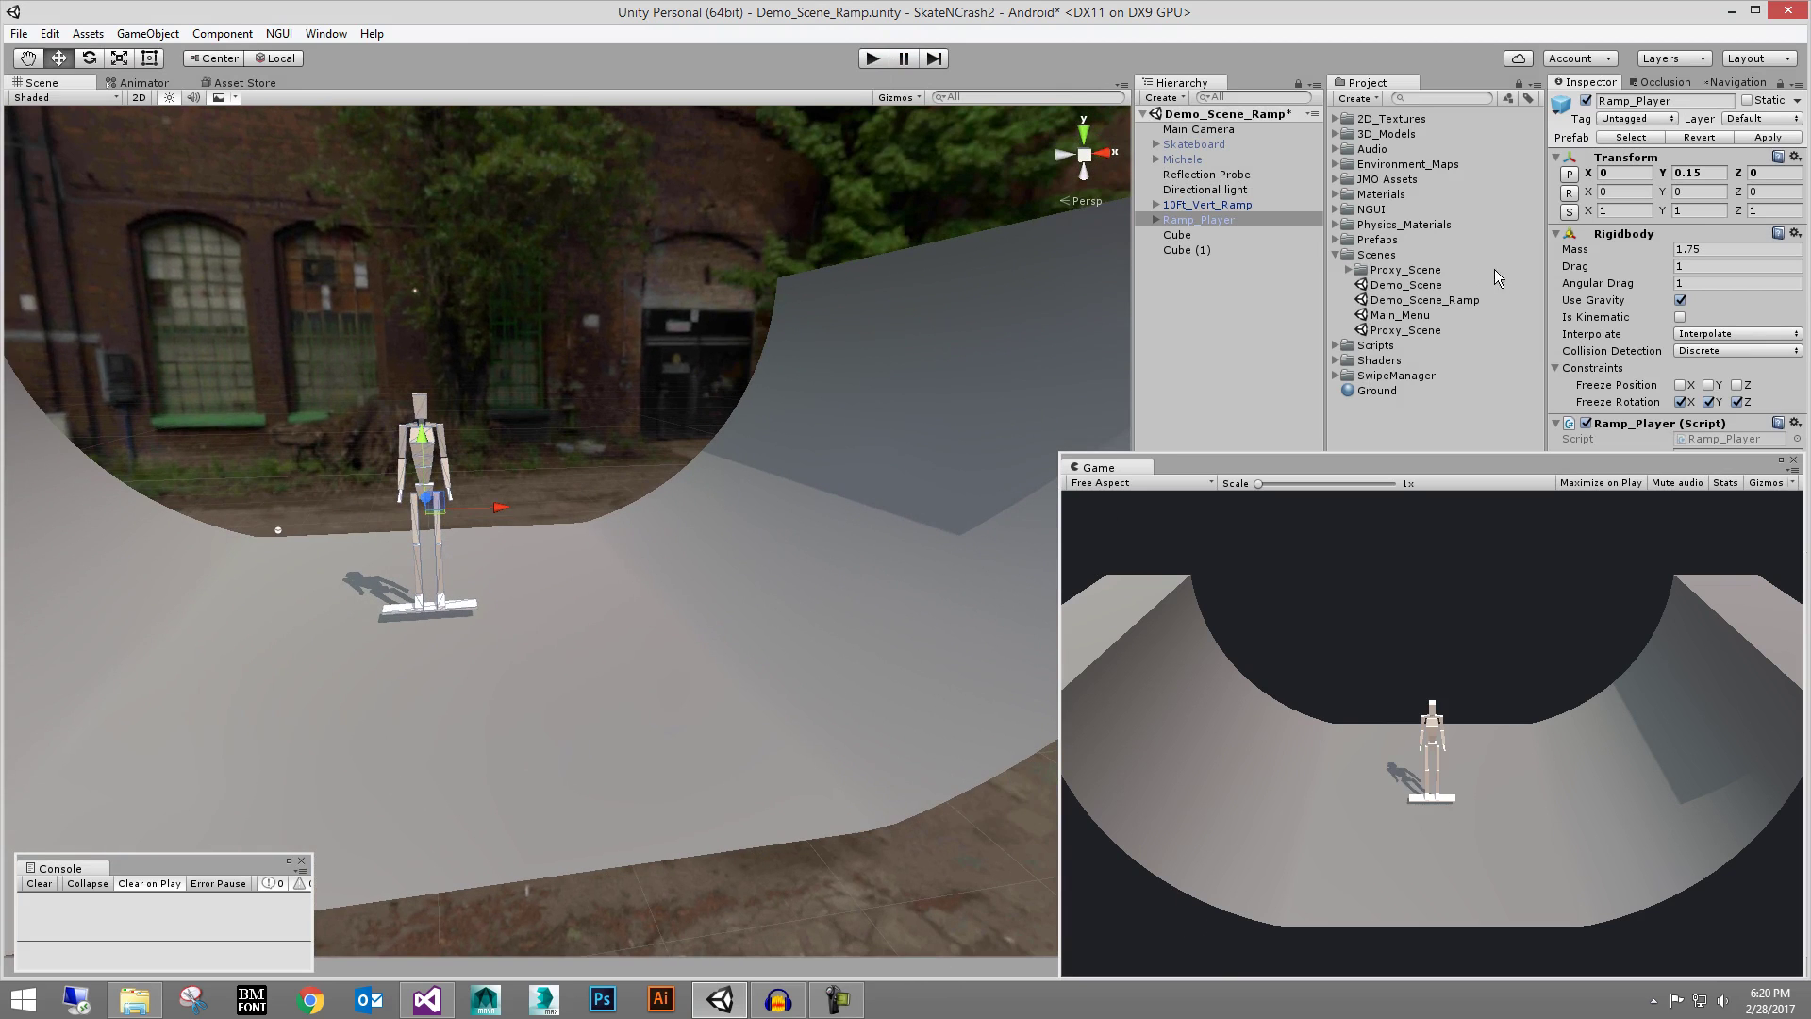
click(1626, 233)
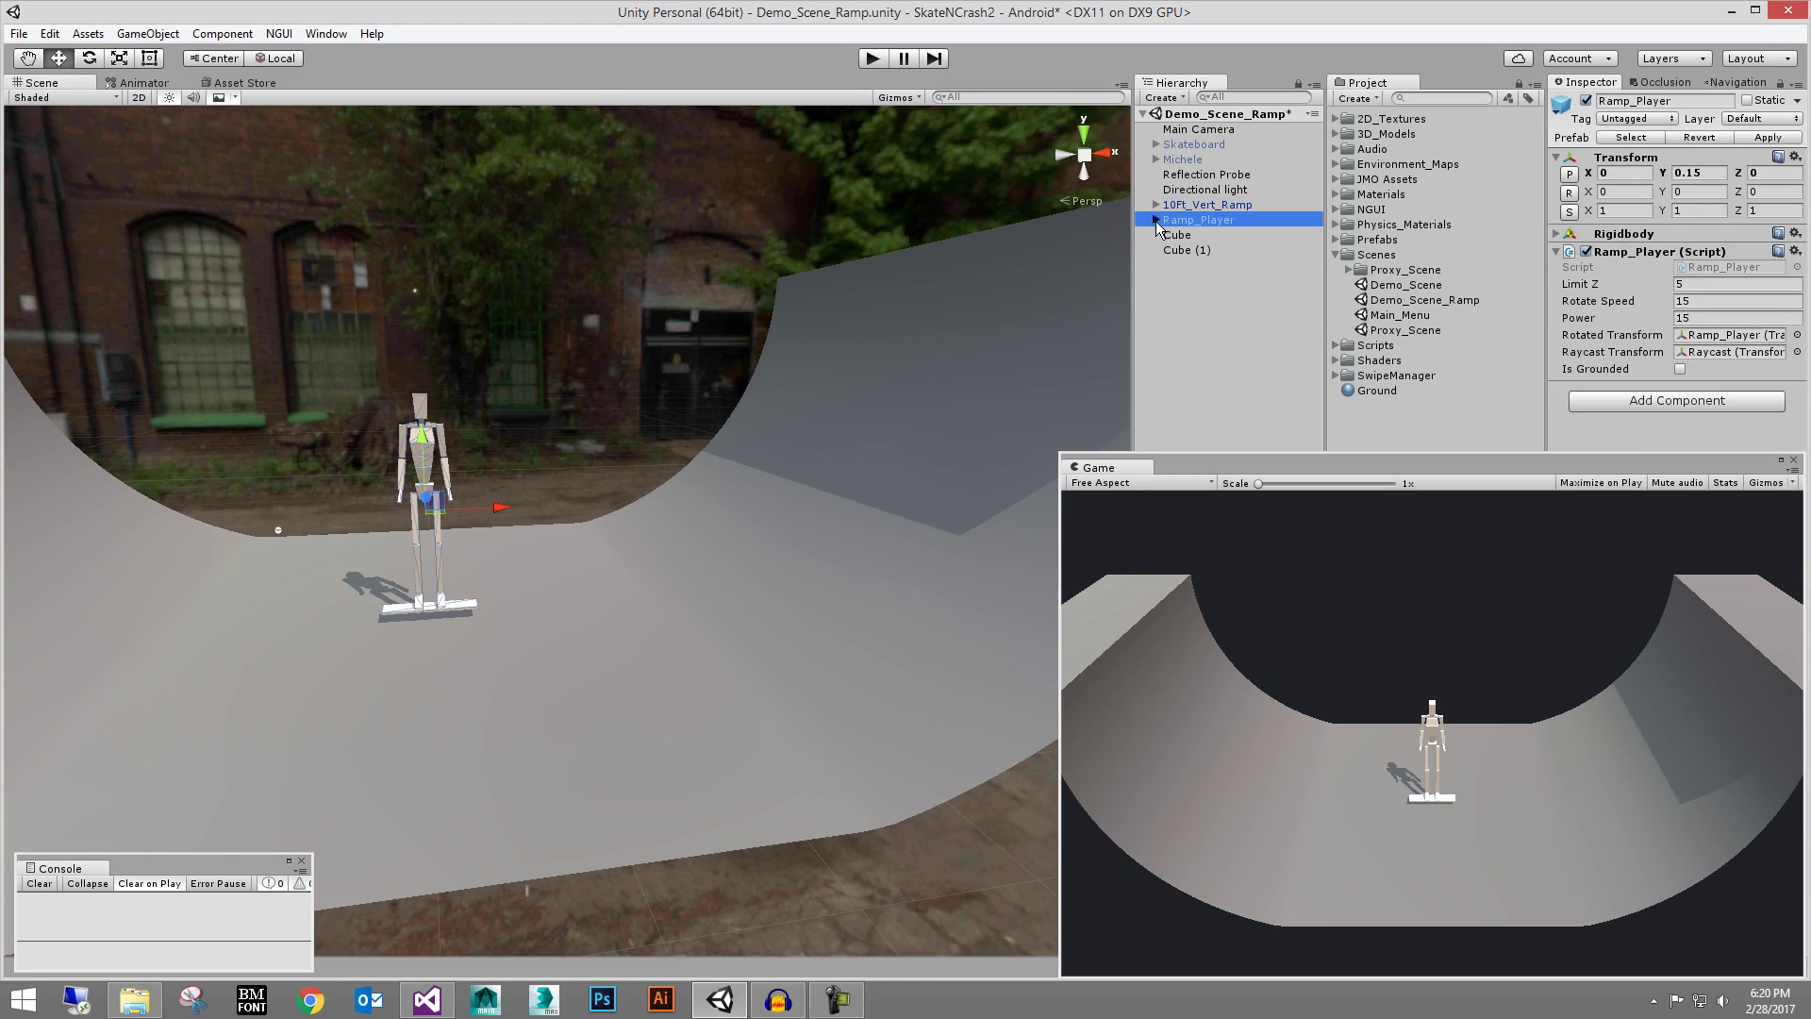
click(1205, 280)
middle_drag(685, 376, 784, 368)
scroll(784, 367, up, 3)
alt+drag(647, 541, 543, 485)
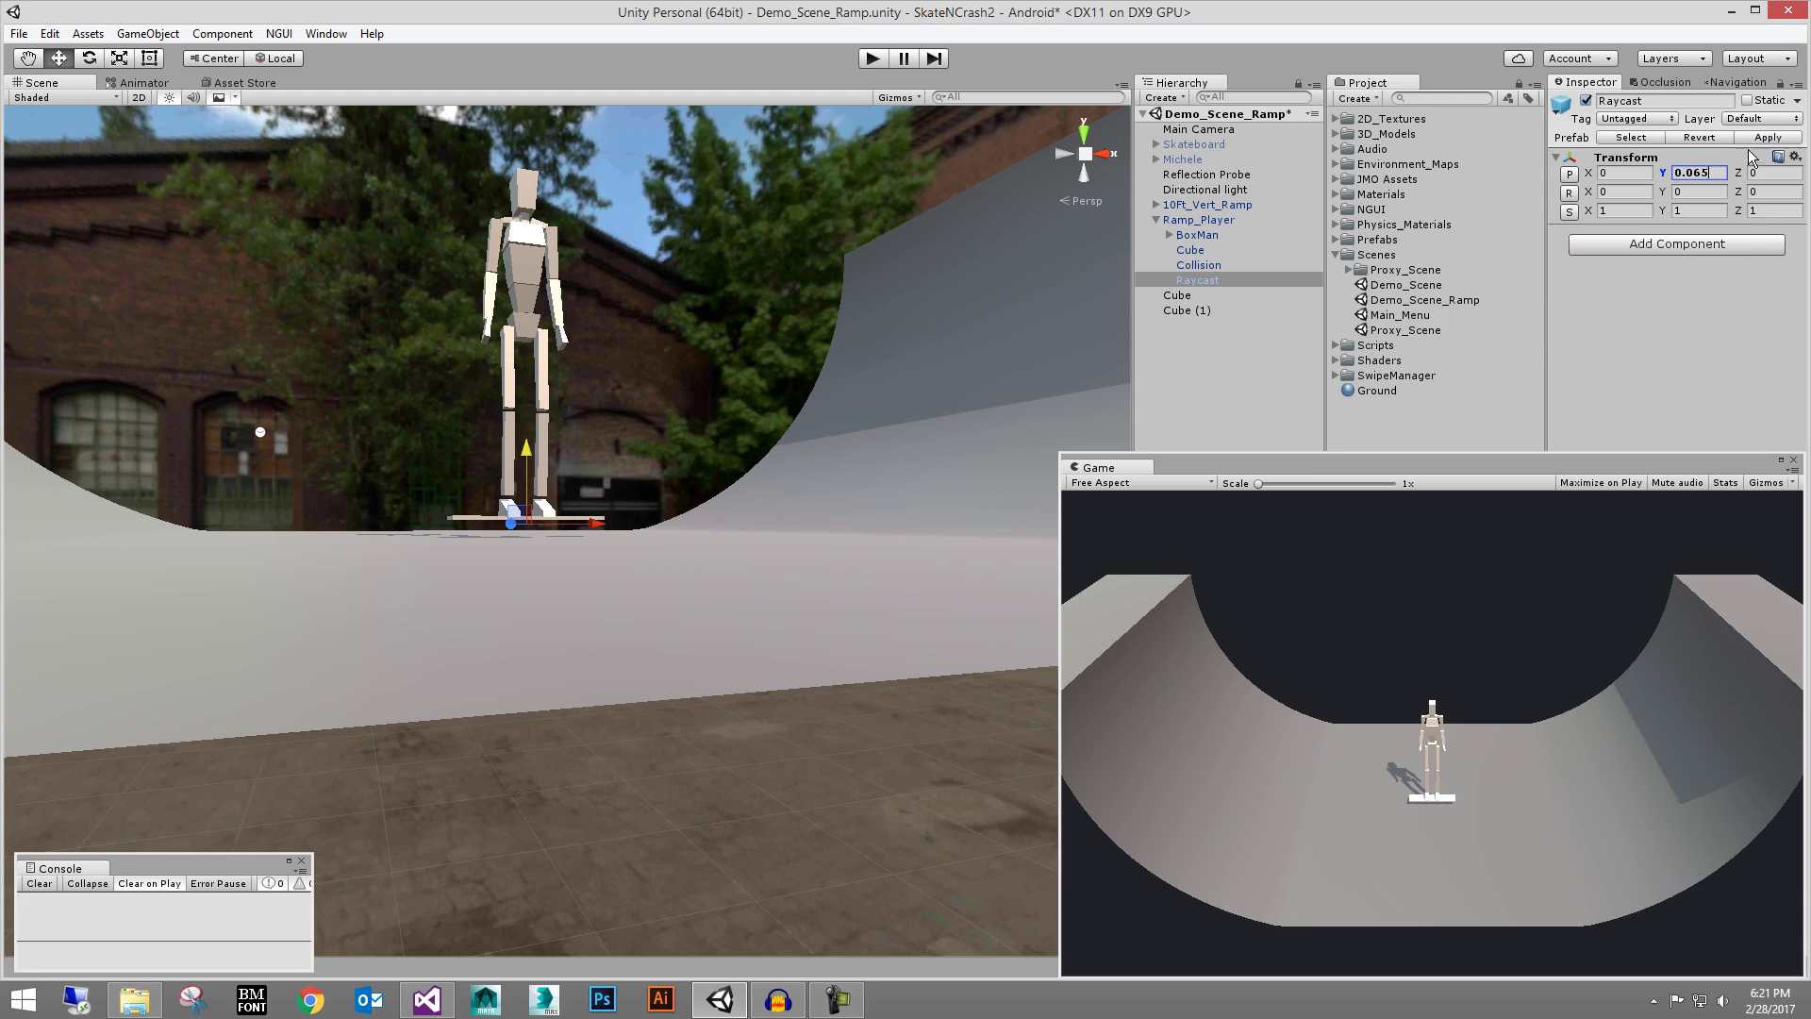
Play the ramp scene and pause it while the box figure is riding up the ramp wall
click(867, 62)
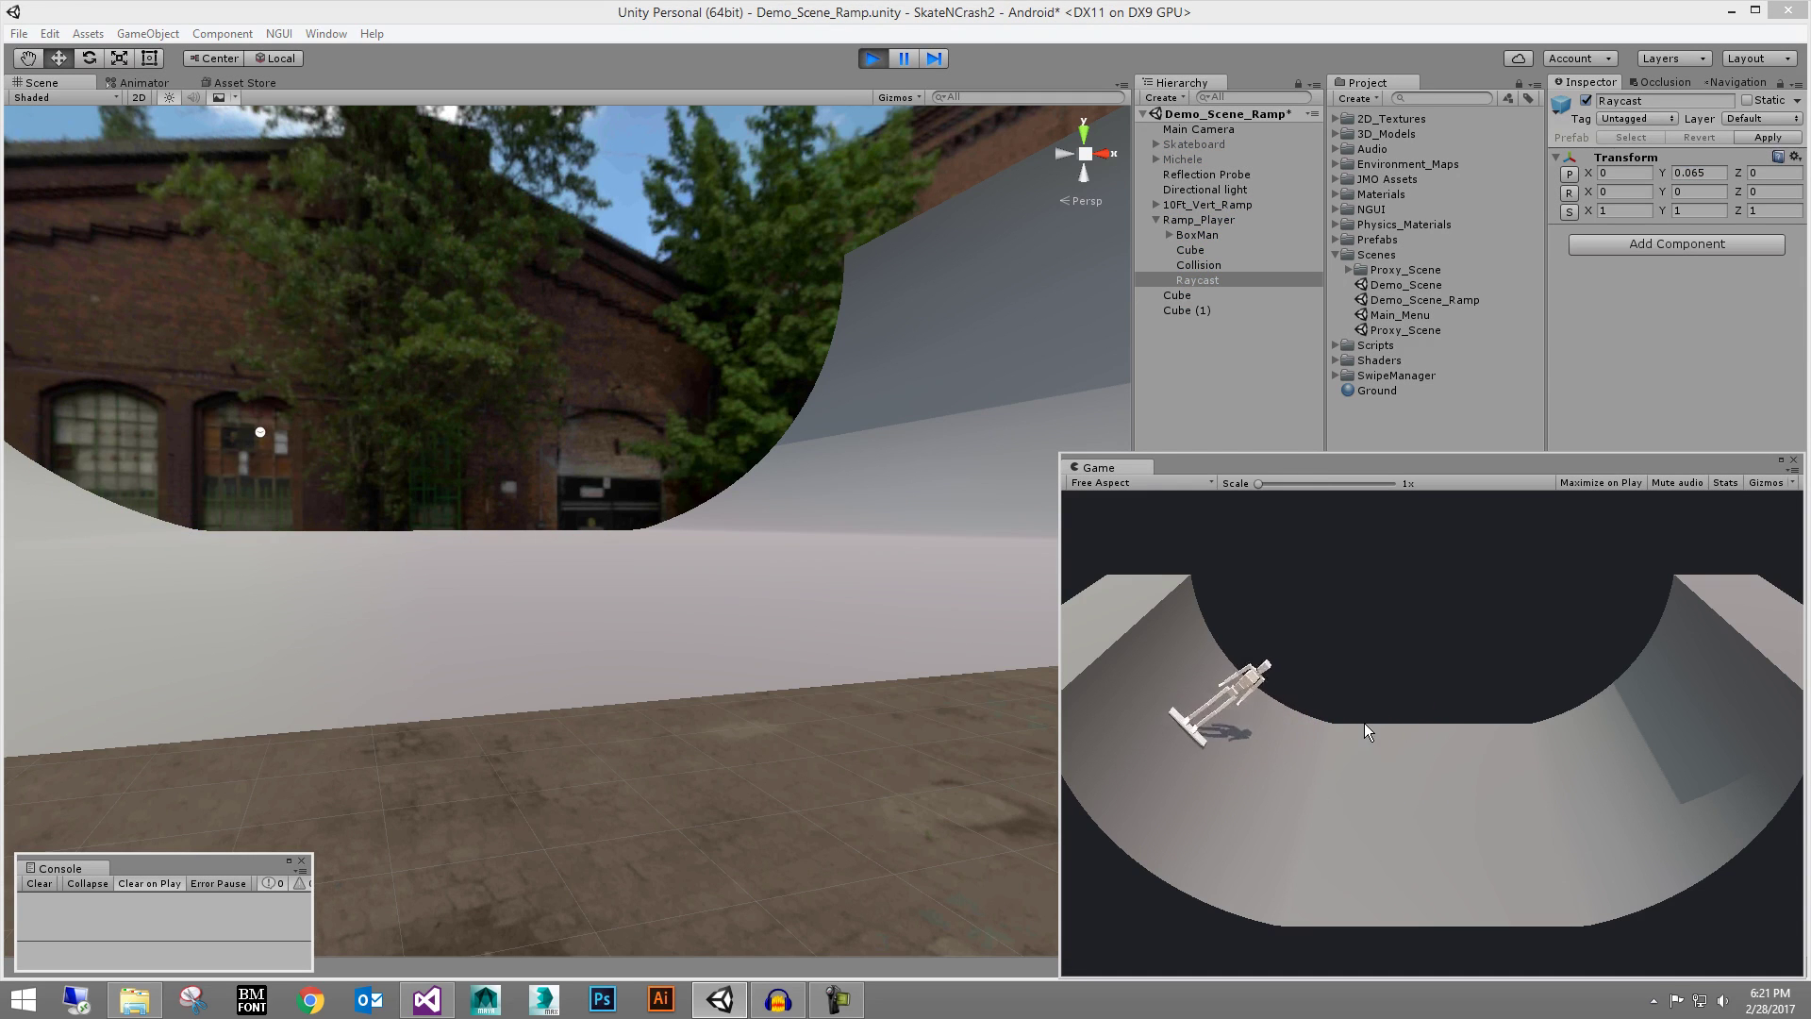
click(900, 60)
middle_drag(978, 271, 726, 396)
alt+drag(727, 396, 604, 556)
middle_drag(604, 556, 554, 568)
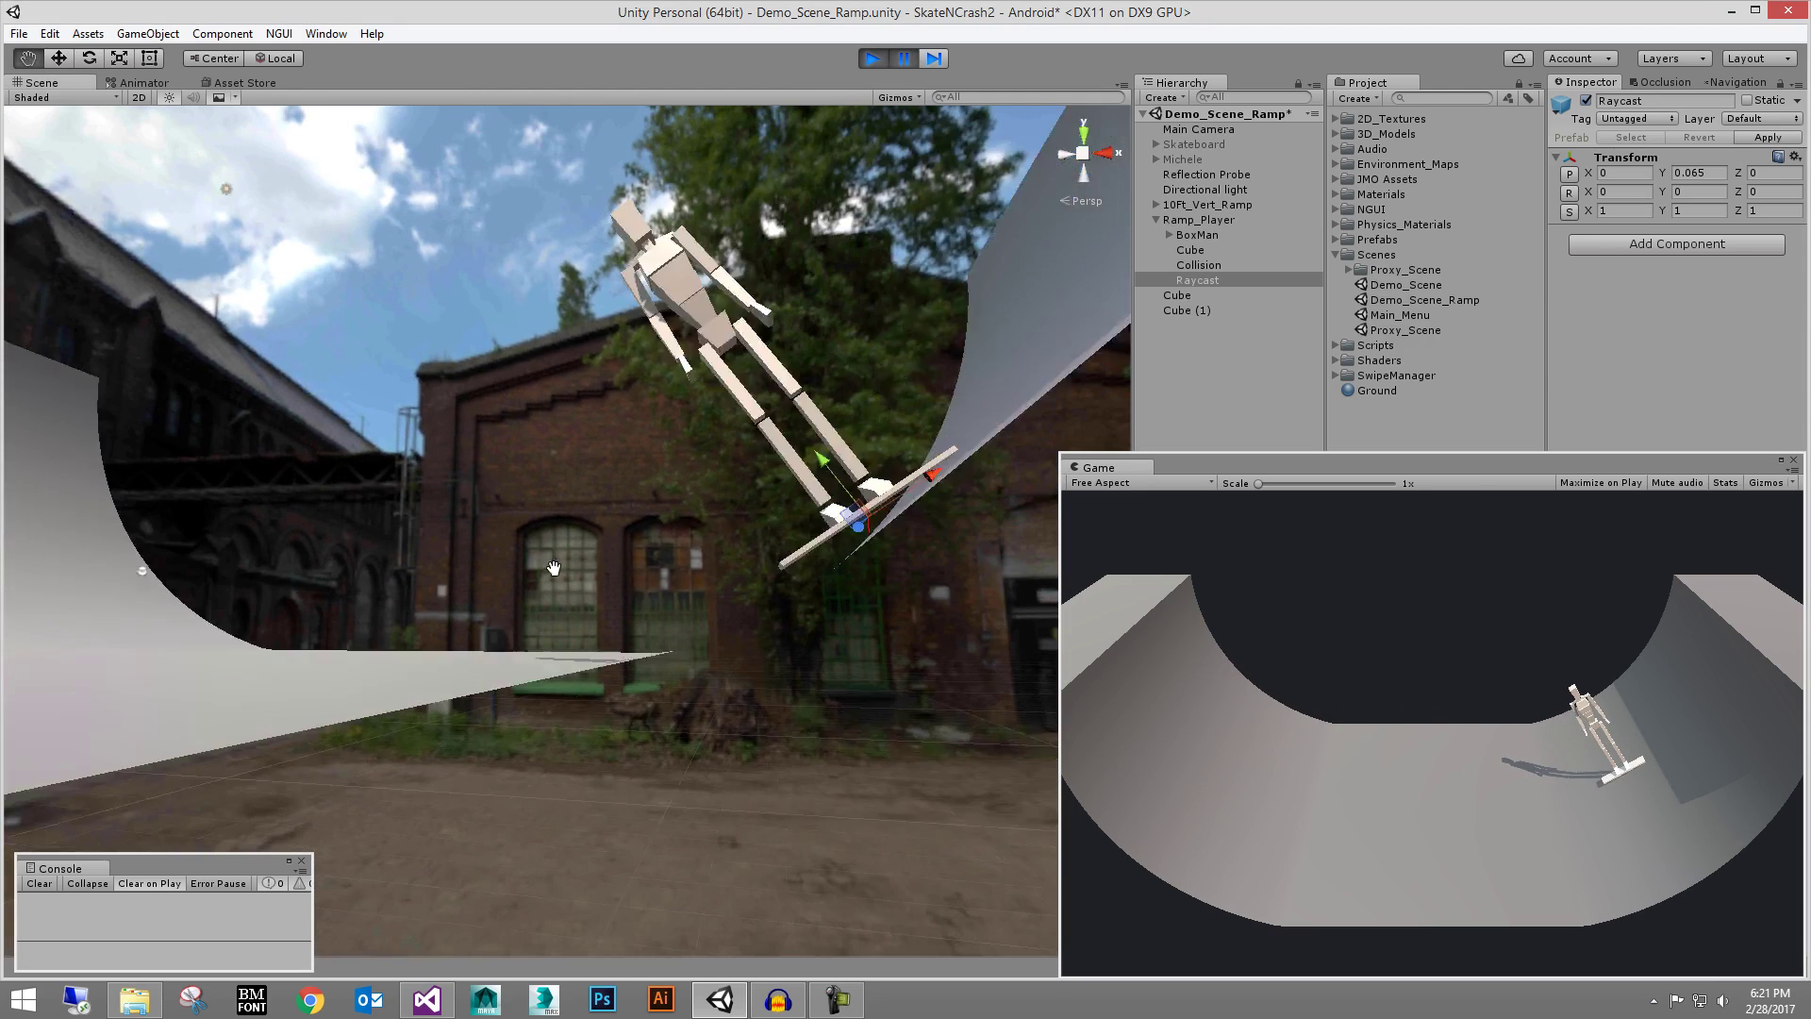
Examine how the paused figure's board aligns with the curved ramp surface and the raycast line beneath it
scroll(553, 568, up, 5)
alt+drag(790, 578, 890, 623)
middle_drag(889, 622, 914, 668)
scroll(894, 523, up, 7)
scroll(894, 522, up, 5)
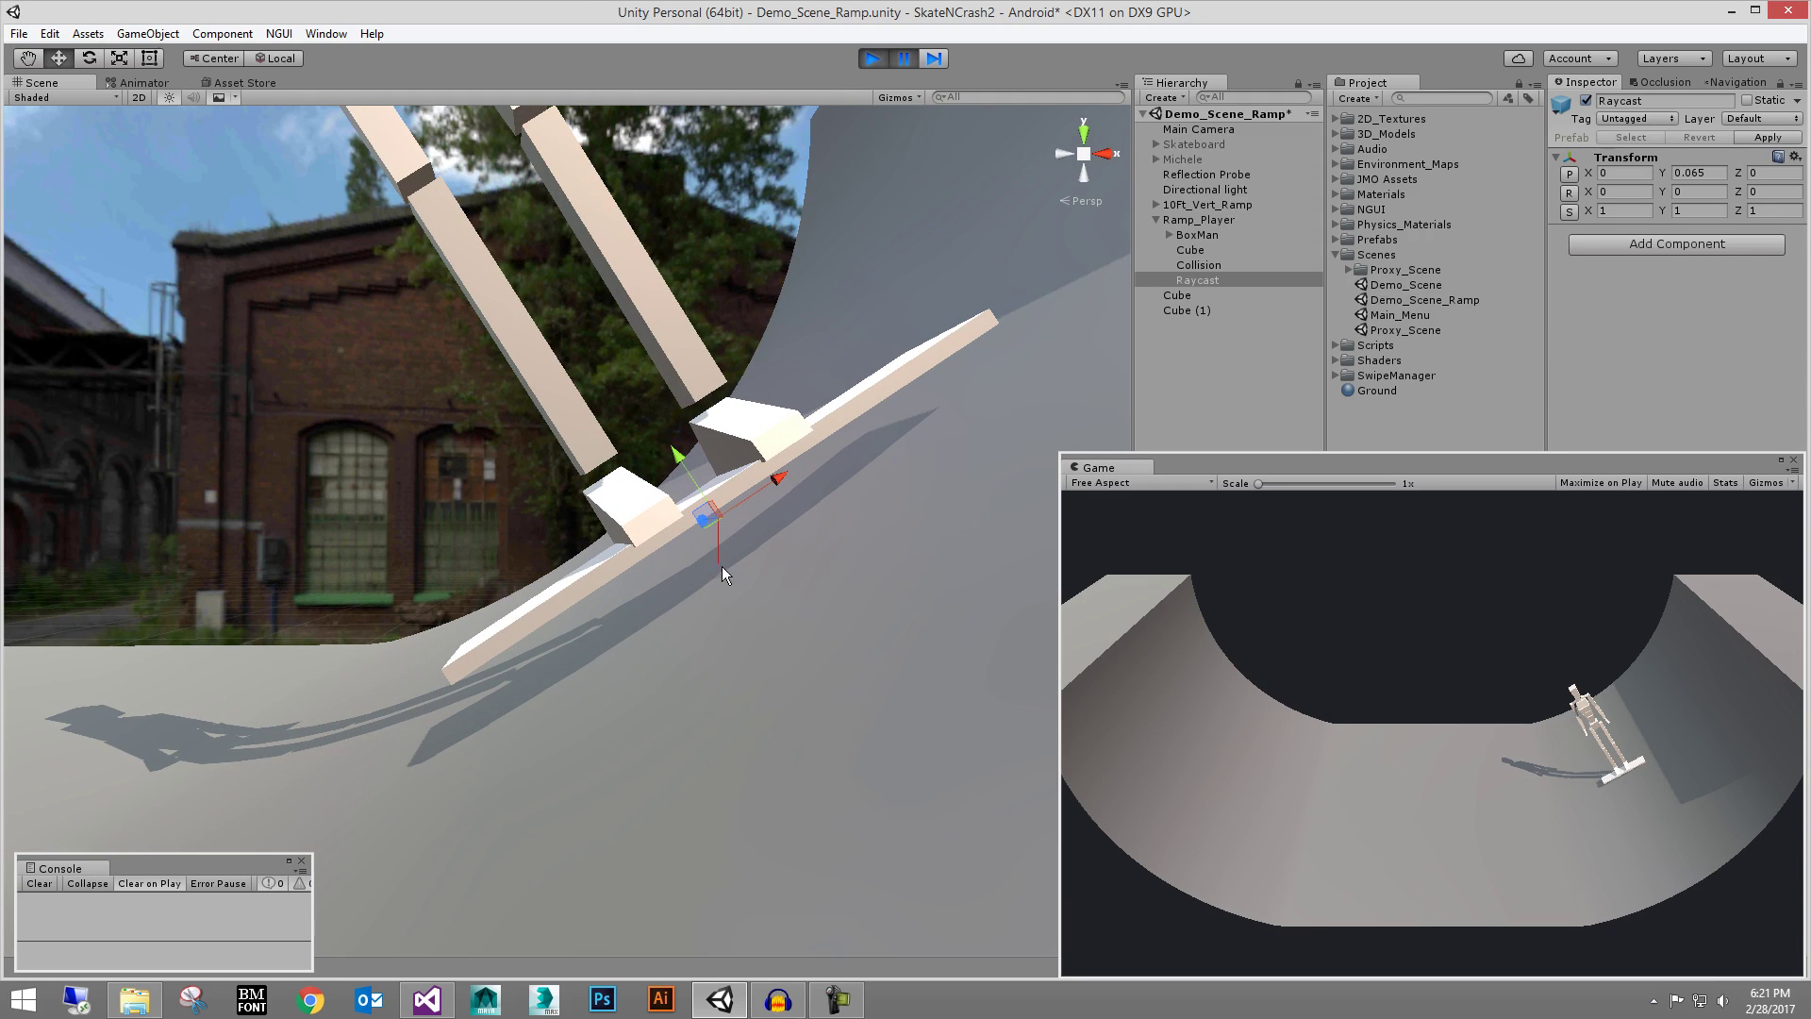
alt+right_drag(1000, 665, 501, 411)
alt+middle_drag(750, 631, 750, 678)
alt+right_drag(750, 678, 500, 492)
alt+right_drag(708, 547, 607, 494)
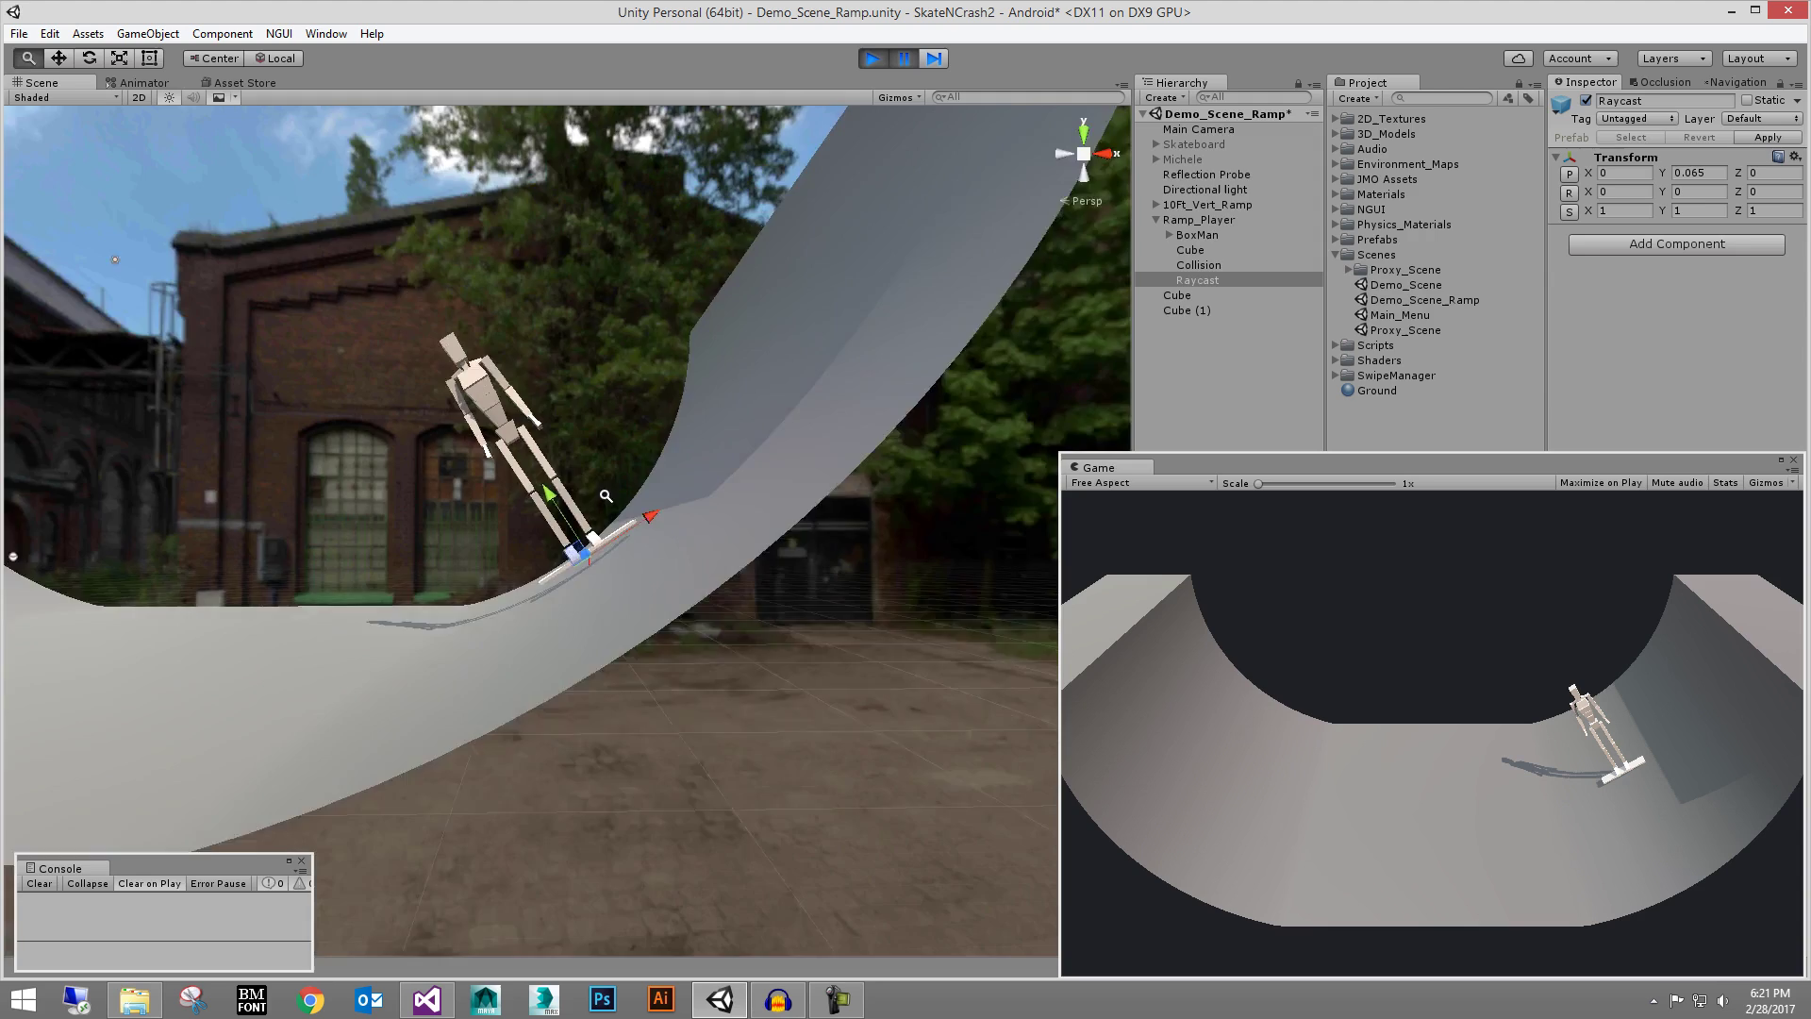
Select the half-pipe's polySurface1 mesh and examine its curved segments and the edge of the upper deck
alt+drag(607, 493, 794, 358)
click(592, 630)
right_drag(889, 659, 702, 388)
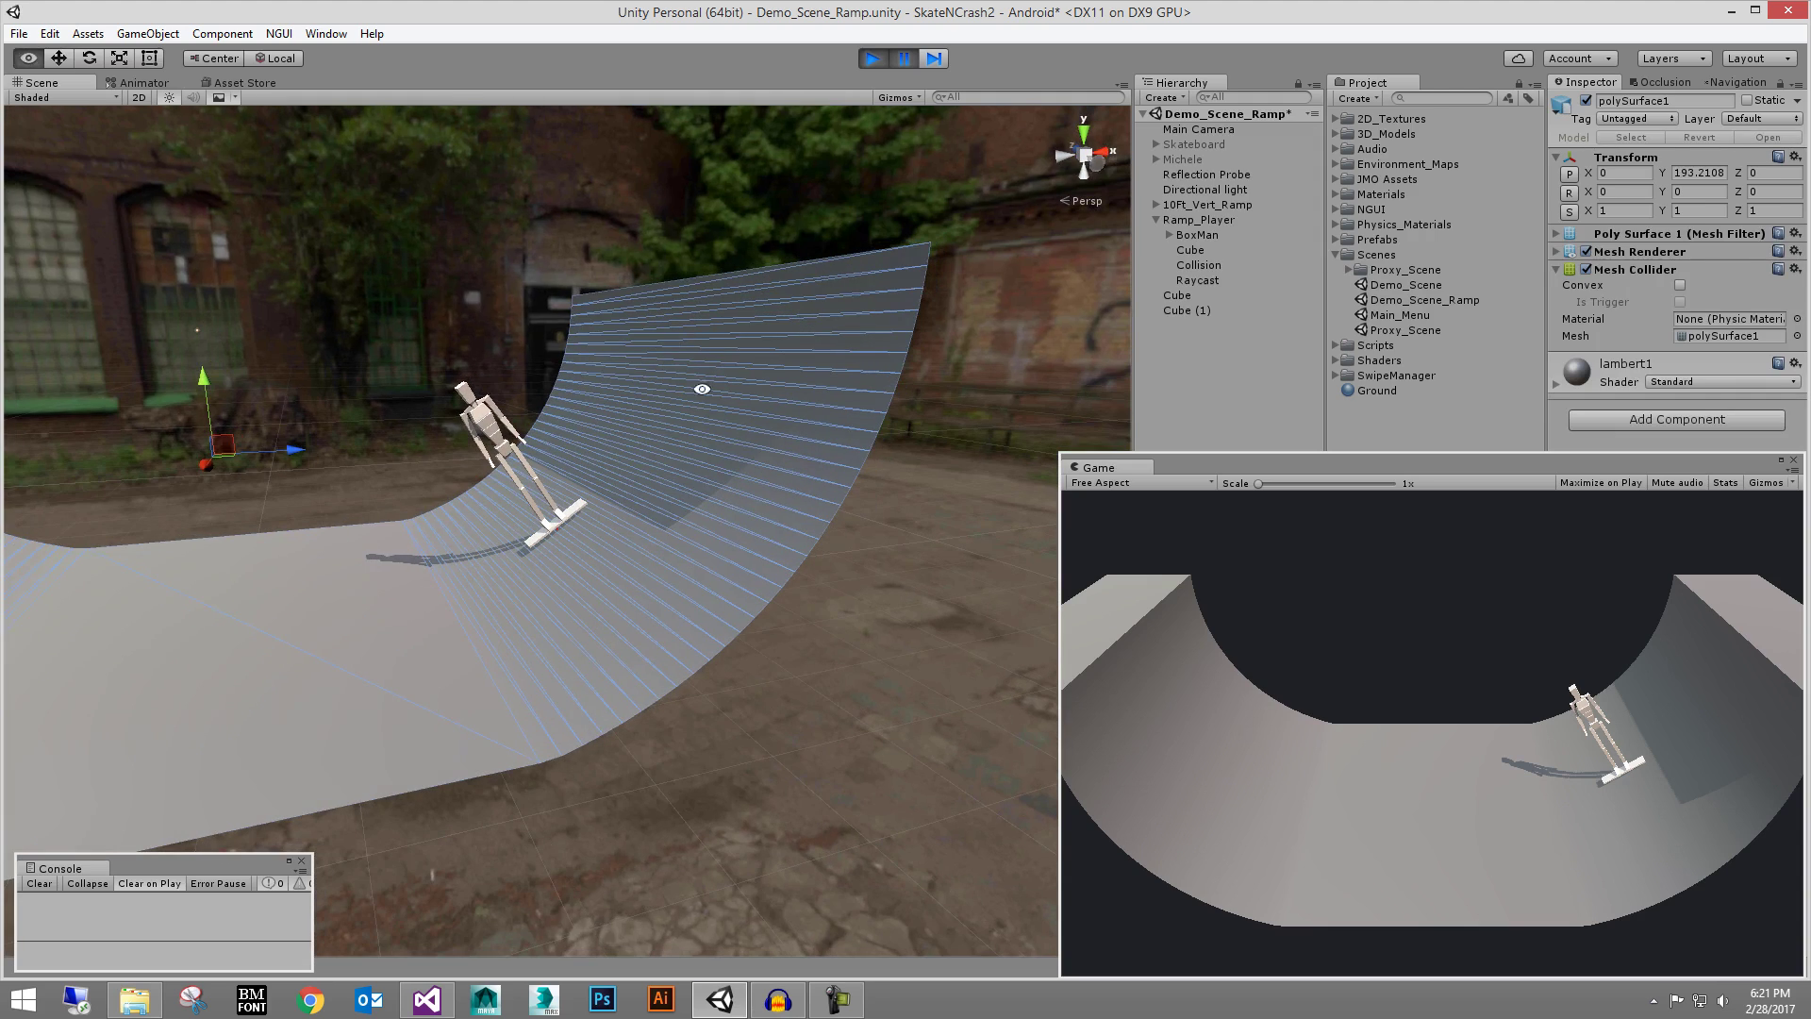
right_drag(644, 480, 597, 537)
alt+drag(597, 537, 681, 511)
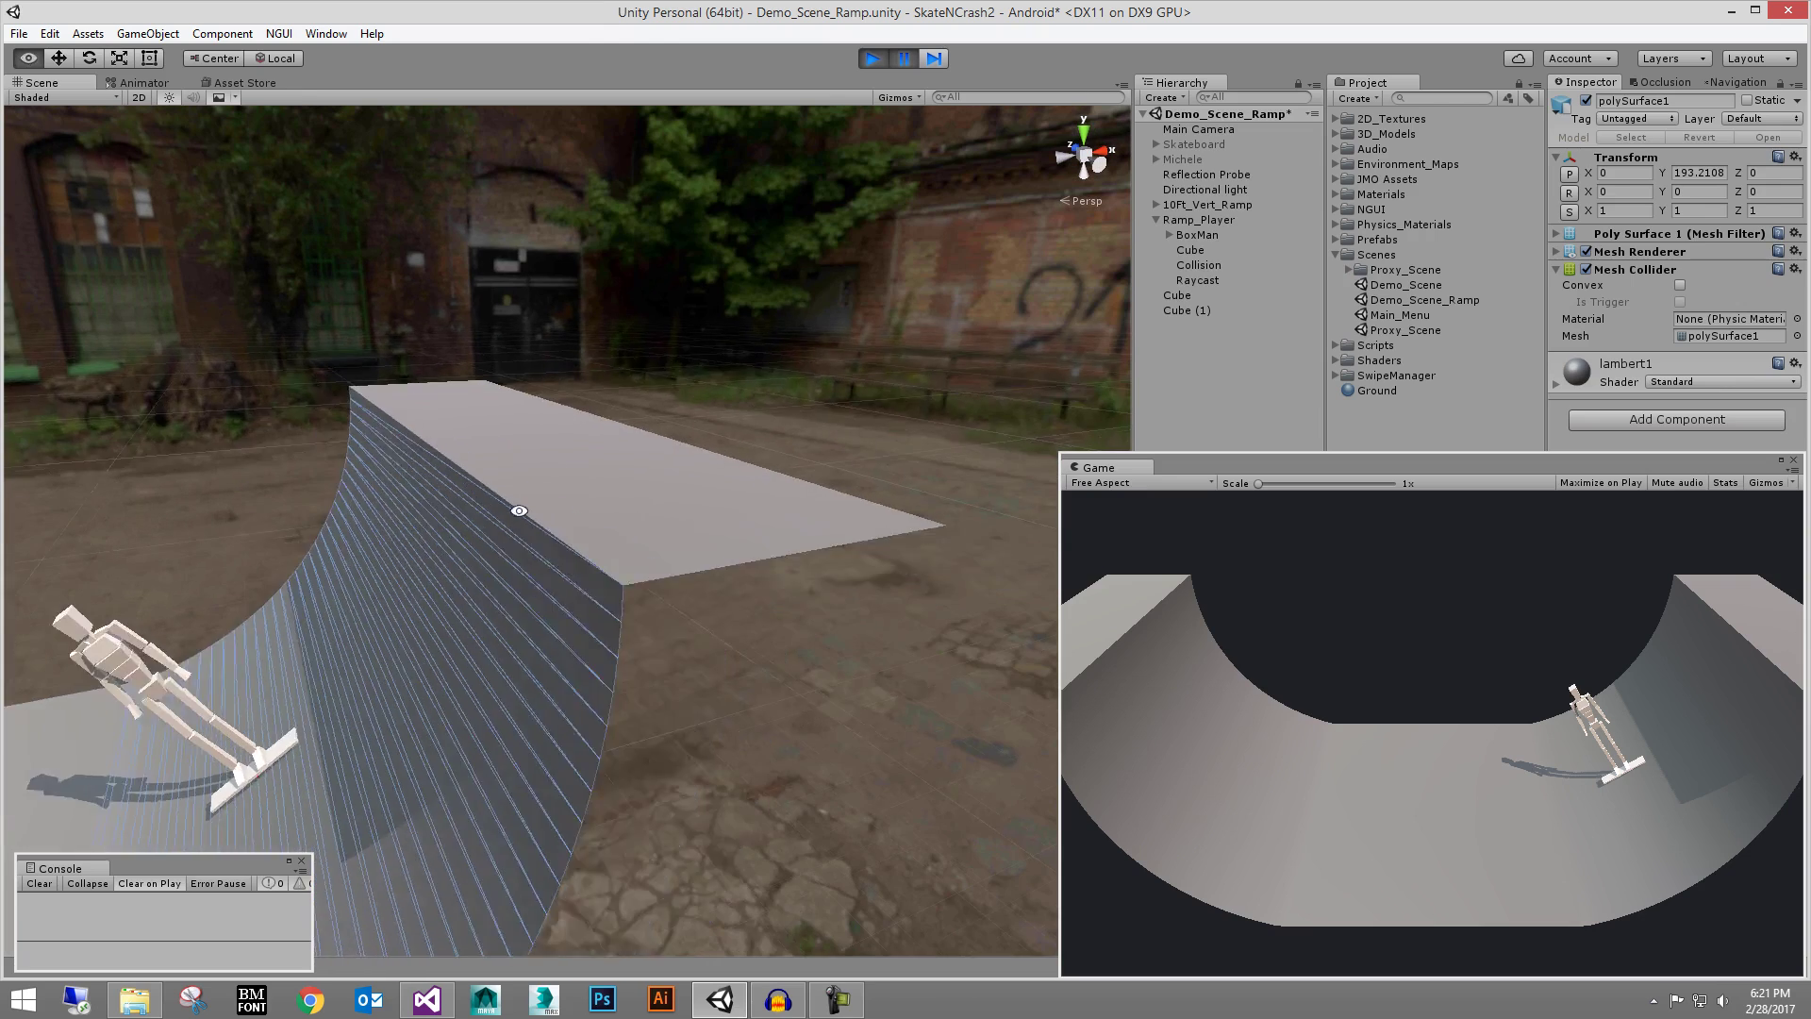
alt+right_drag(517, 509, 796, 619)
alt+middle_drag(796, 618, 683, 589)
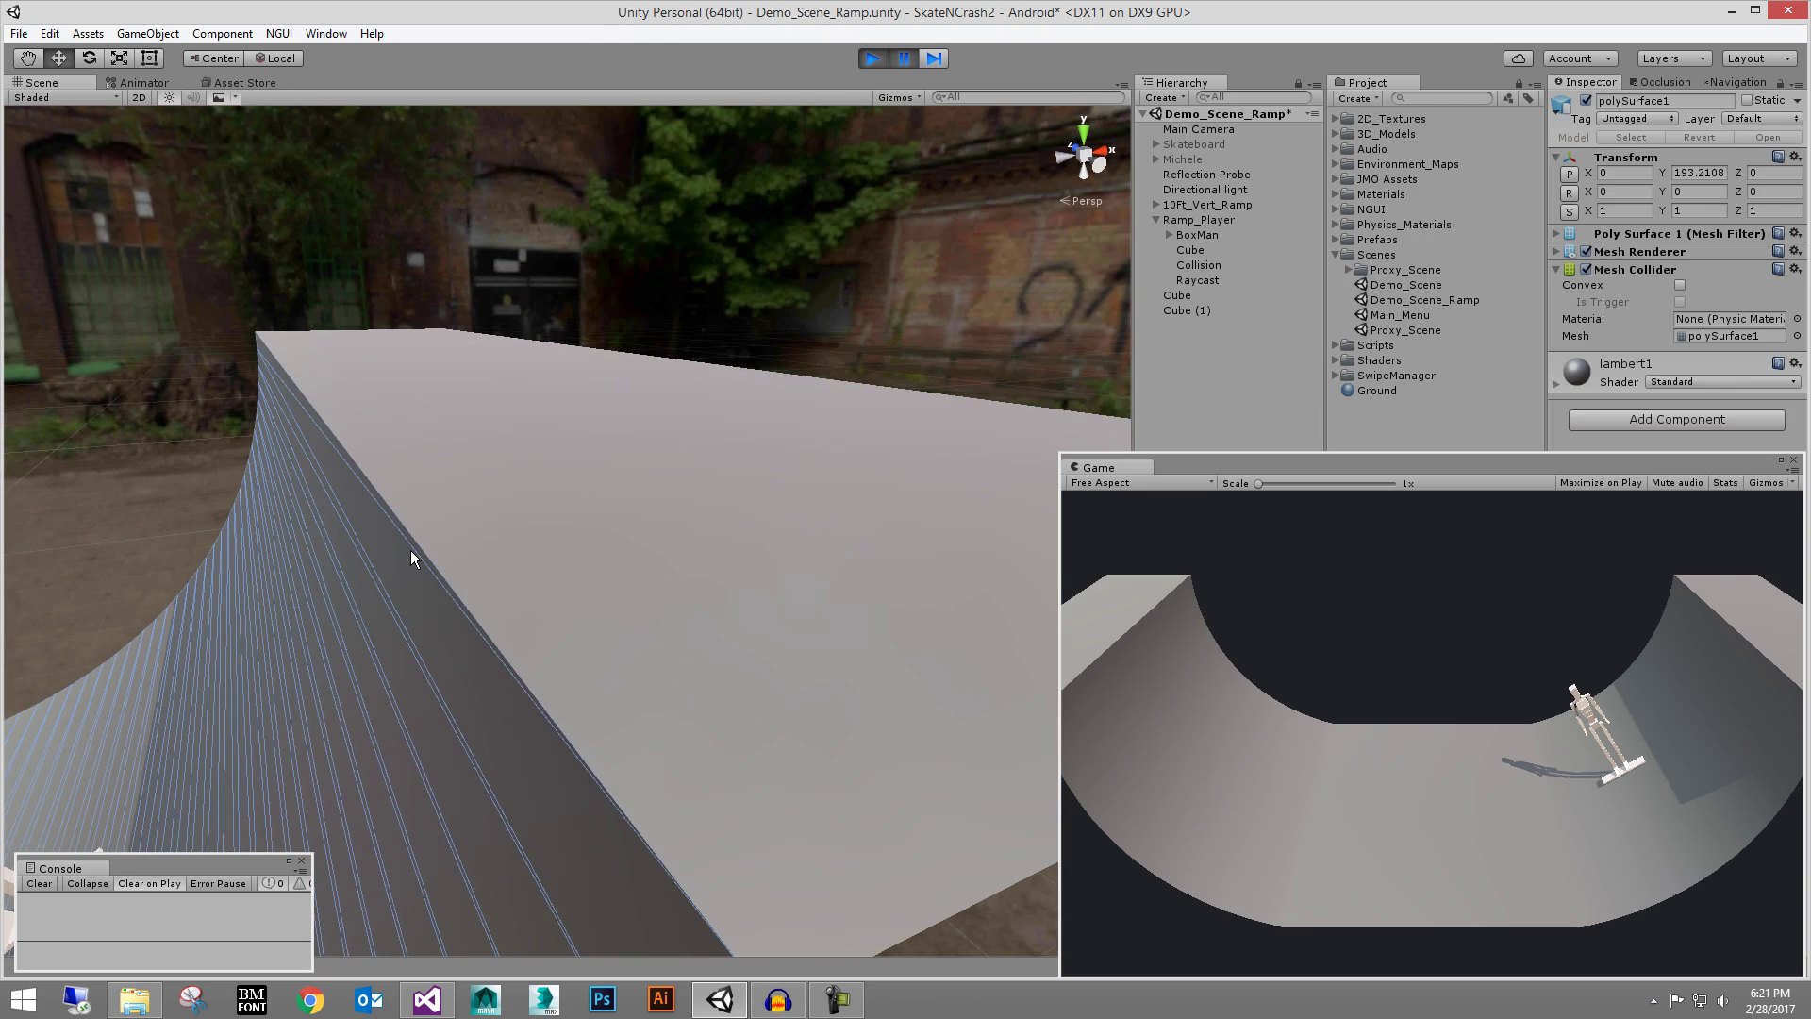
Select Ramp_Player and examine how the paused figure's board meets the curved ramp wall from close range
right_drag(465, 529, 699, 531)
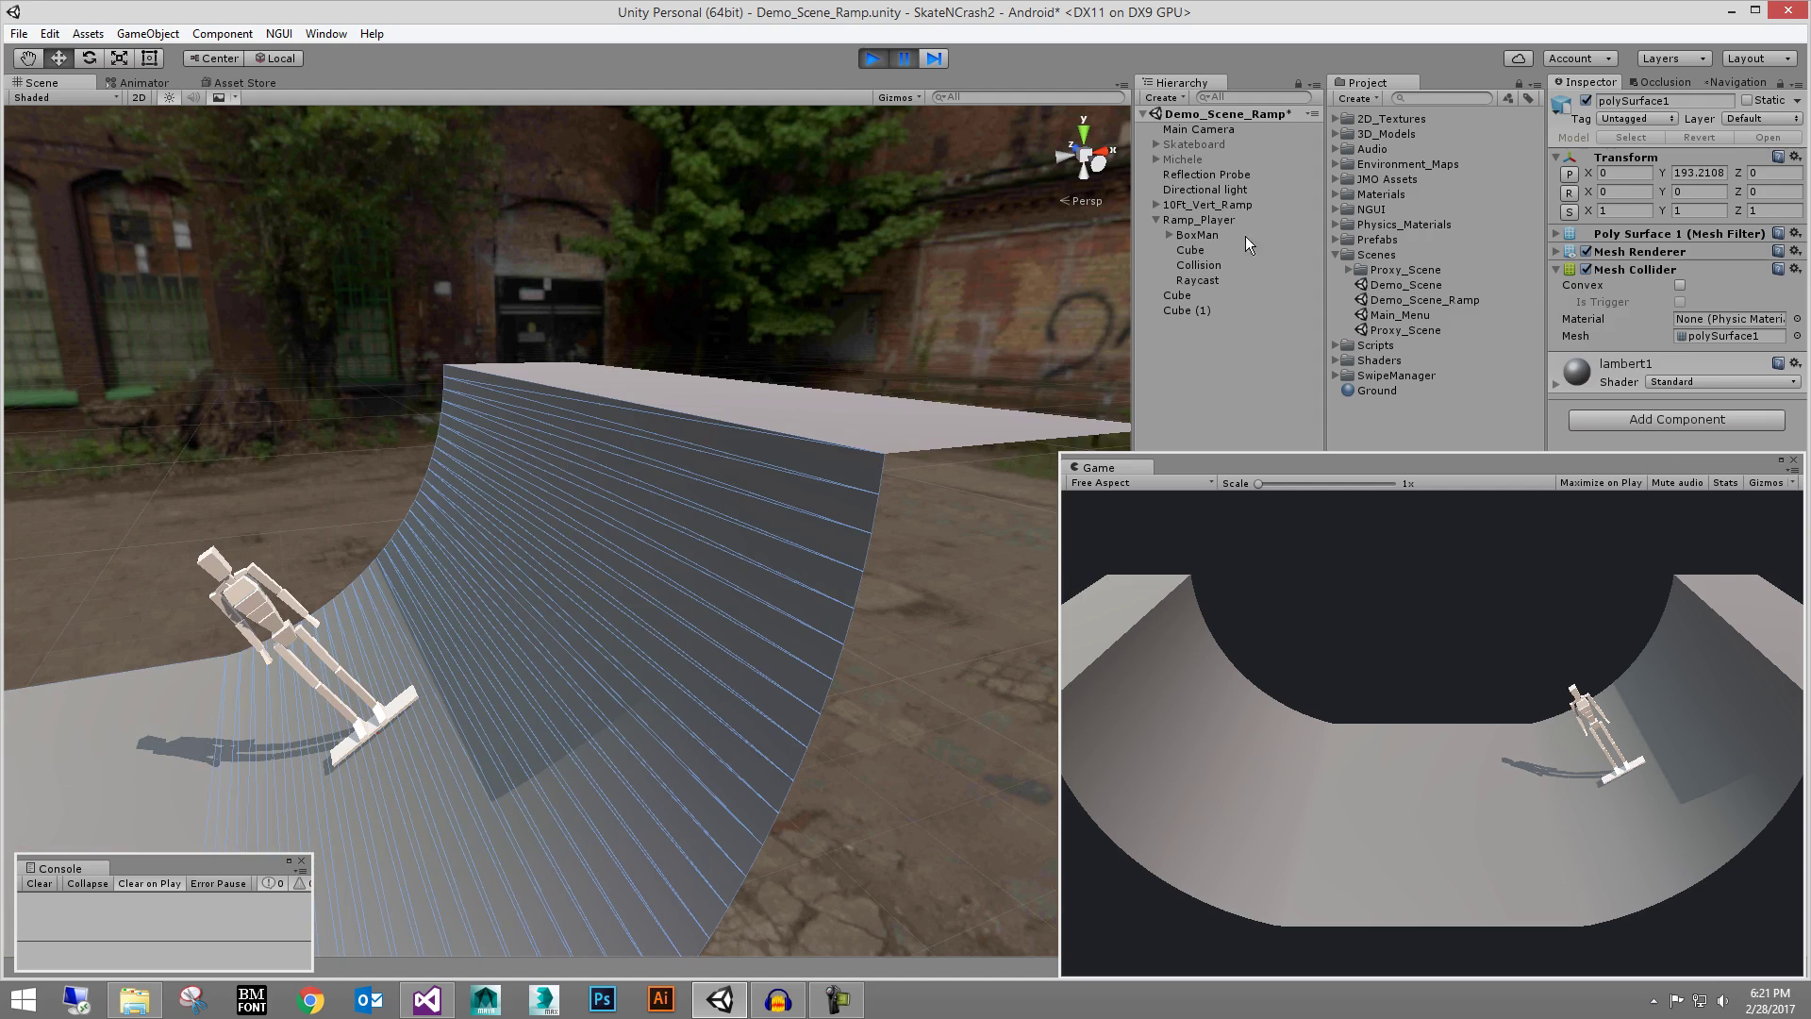
click(1175, 222)
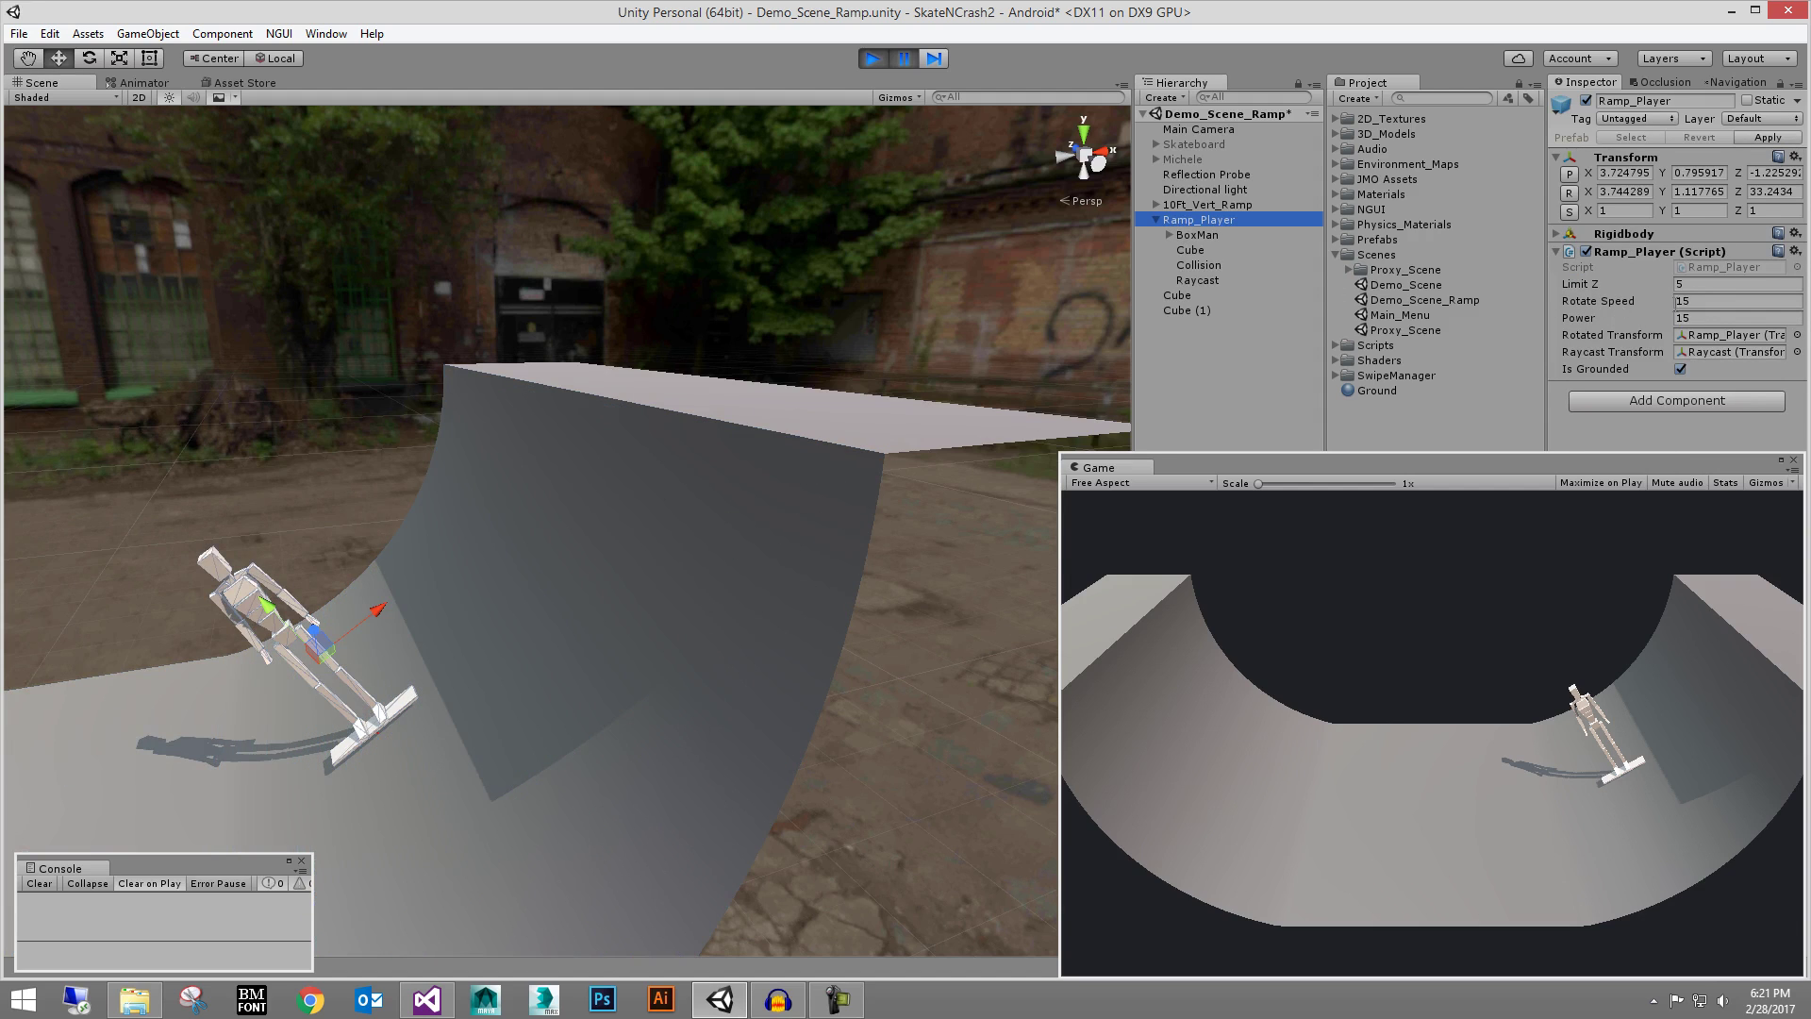
alt+right_drag(679, 566, 537, 541)
alt+middle_drag(316, 585, 519, 546)
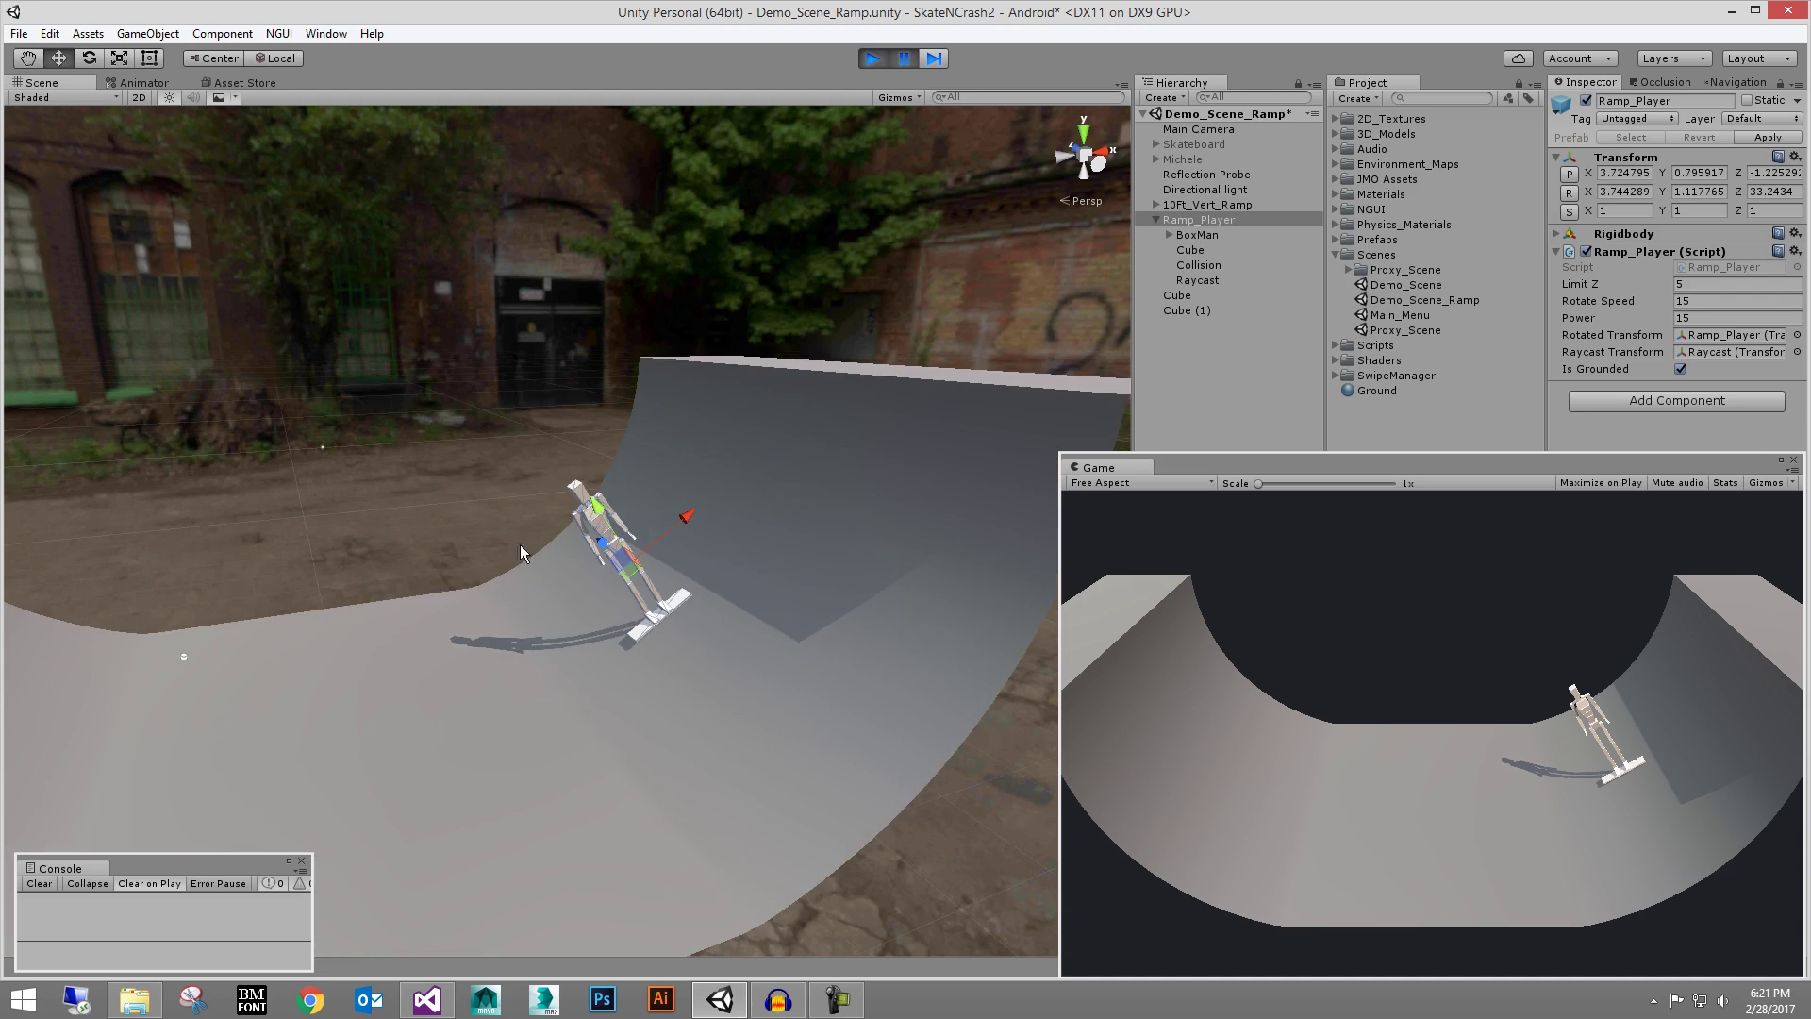
alt+drag(439, 536, 505, 555)
alt+right_drag(505, 554, 716, 641)
alt+middle_drag(716, 641, 664, 604)
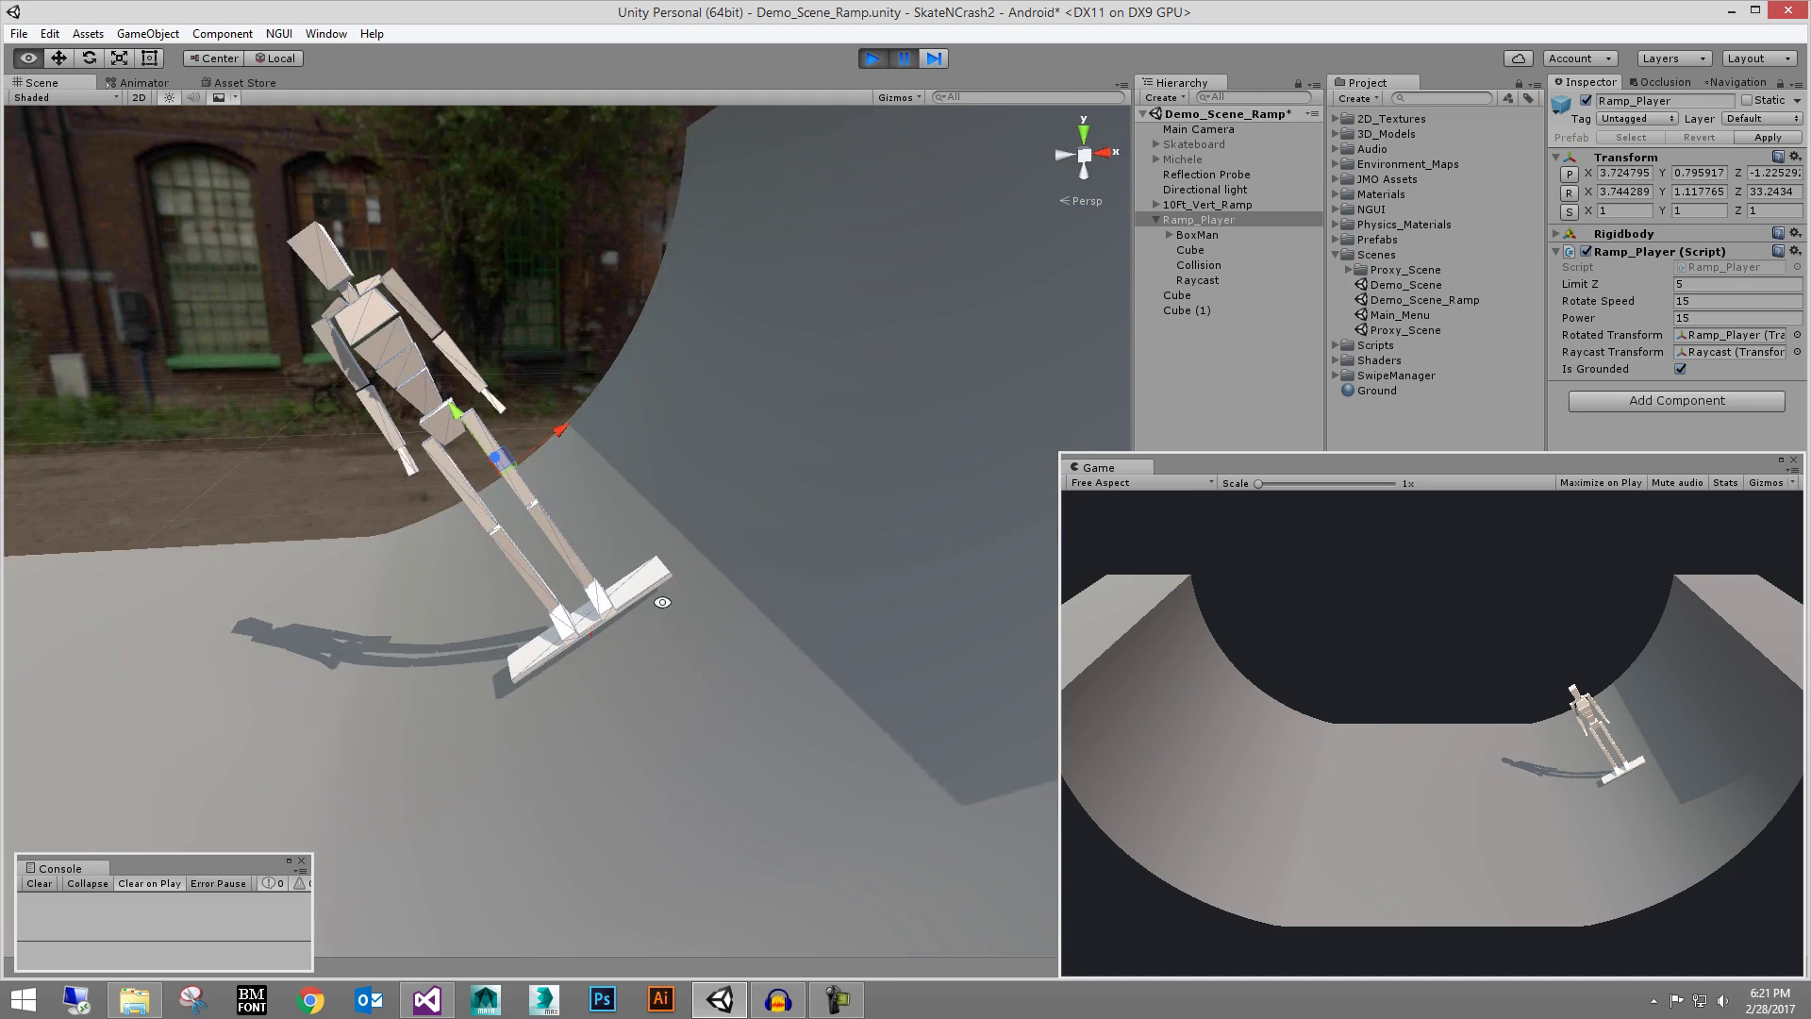
alt+drag(665, 603, 651, 568)
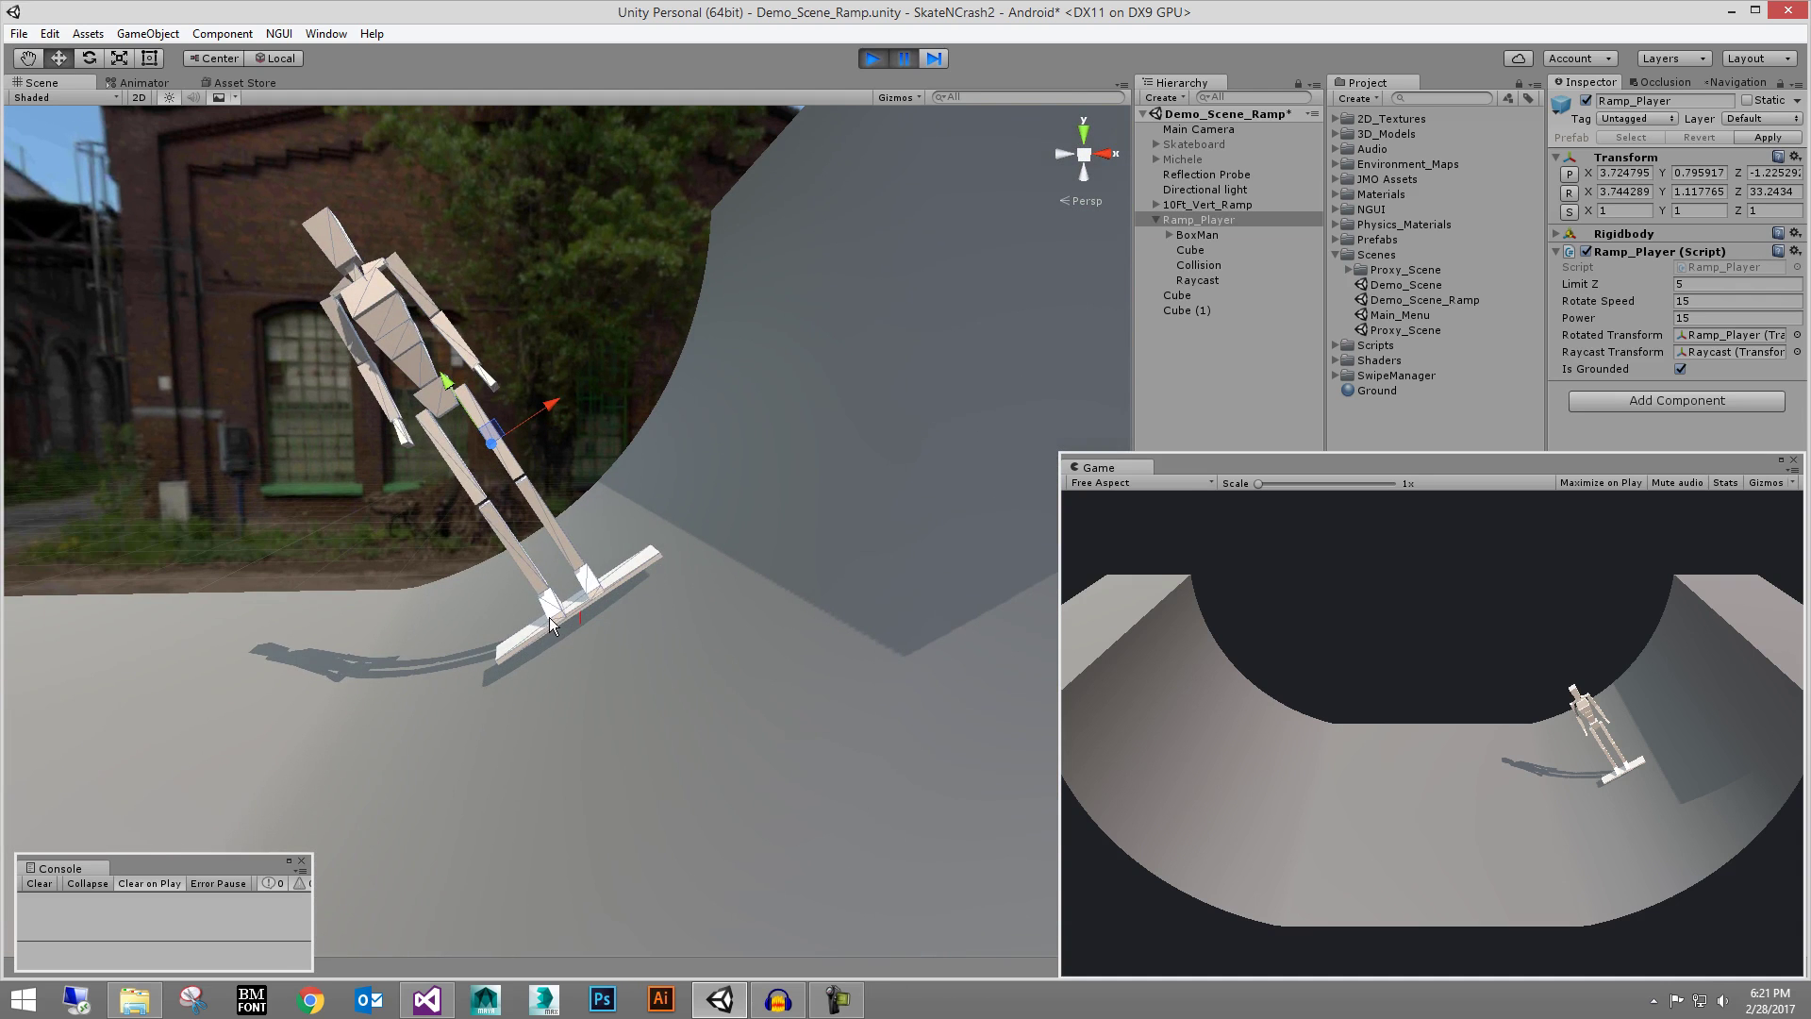
Resume the ramp simulation, watch Ramp_Player ride both walls, and stop play mode
click(892, 54)
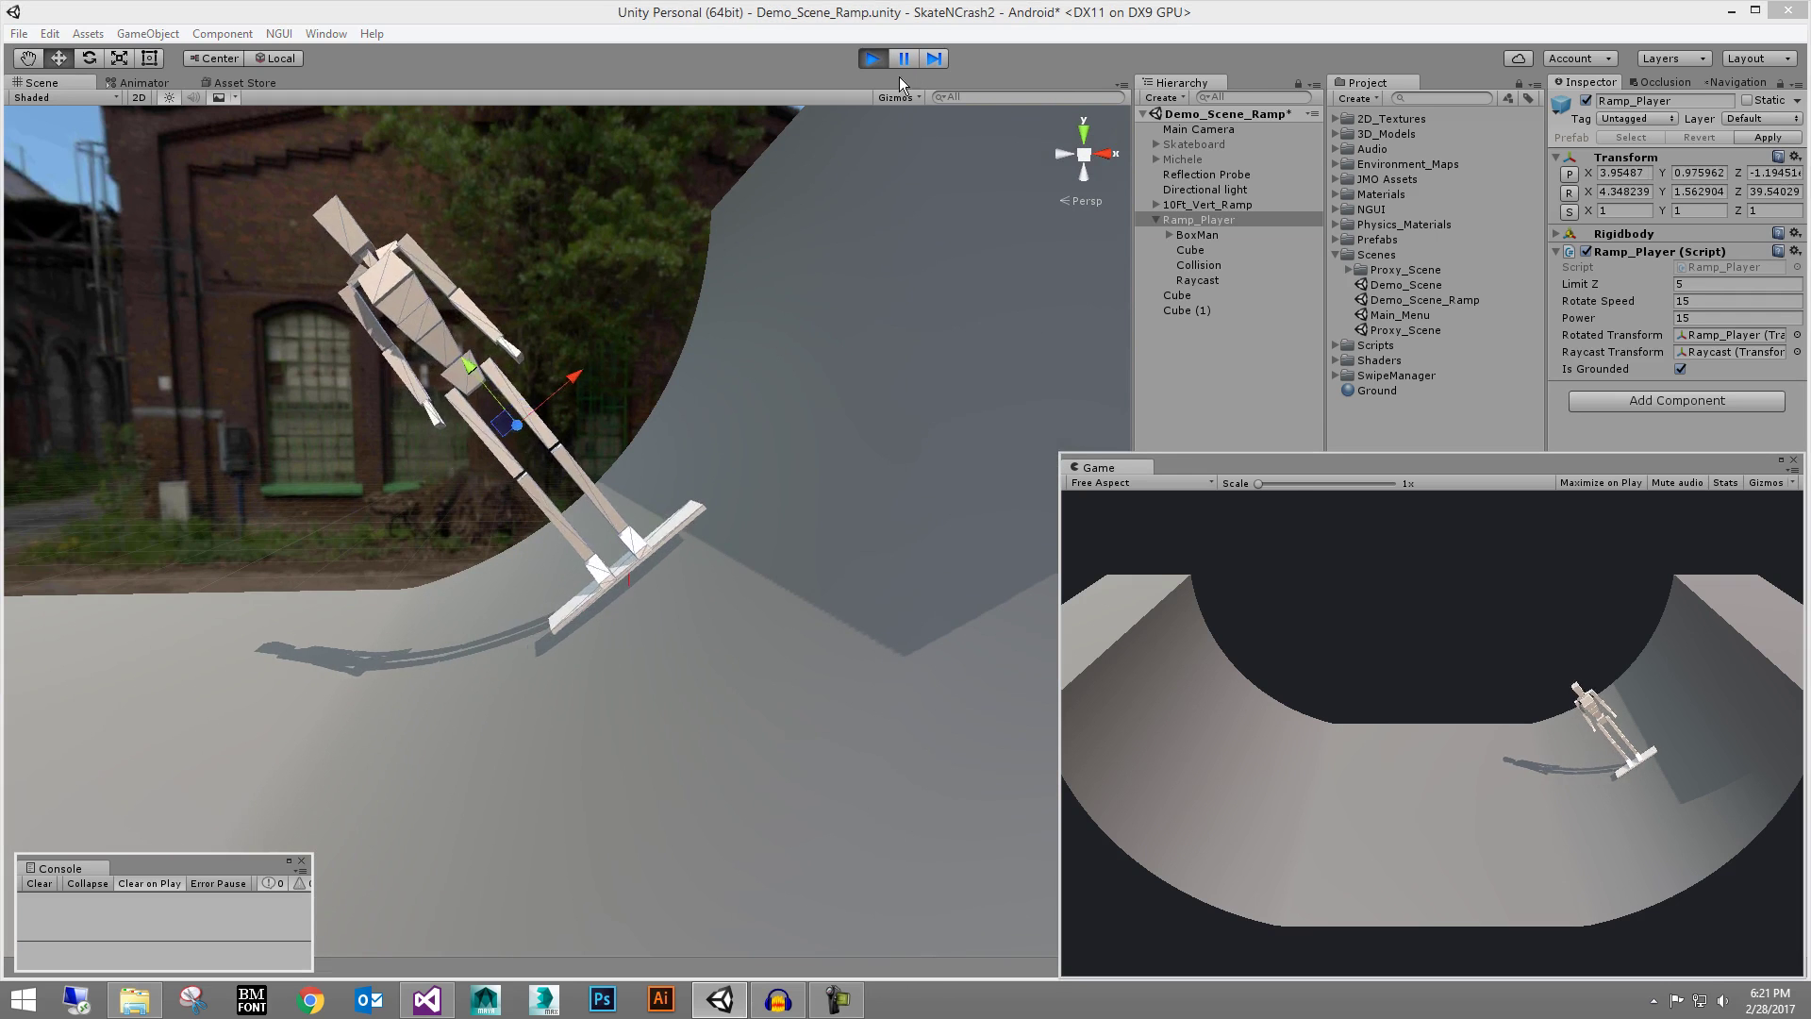
key(f)
key(f)
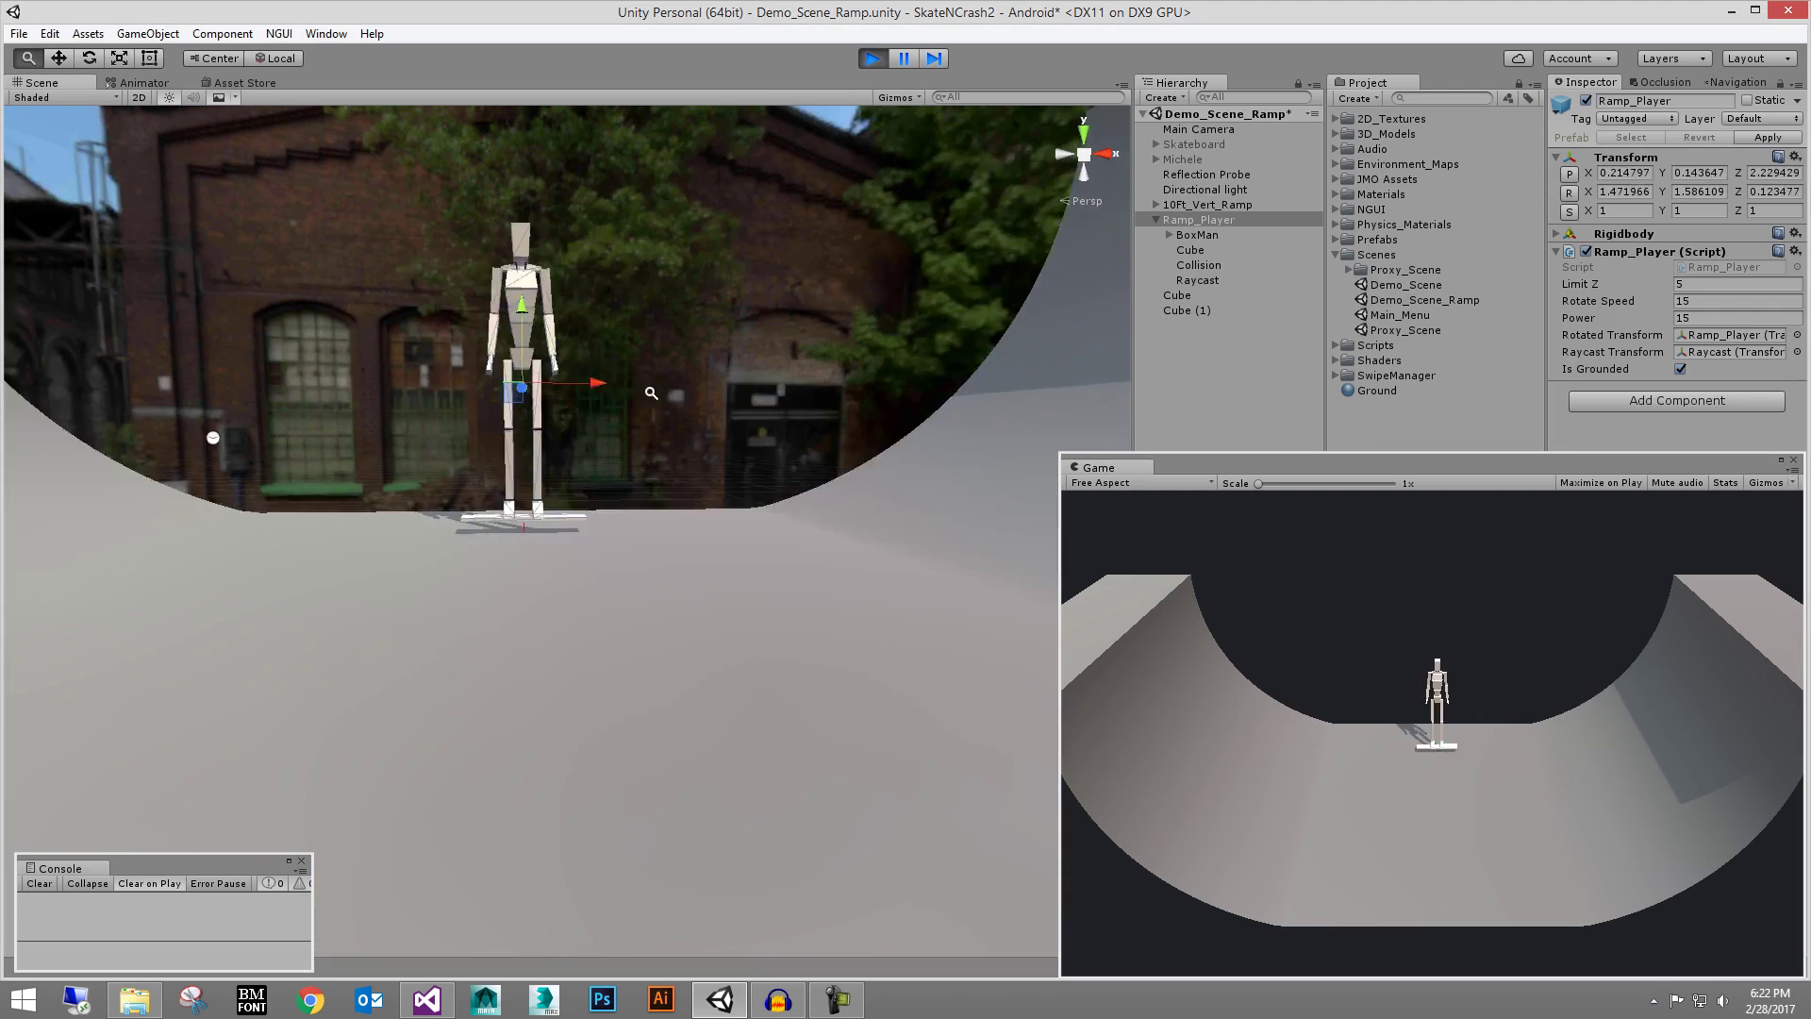
alt+drag(780, 481, 780, 552)
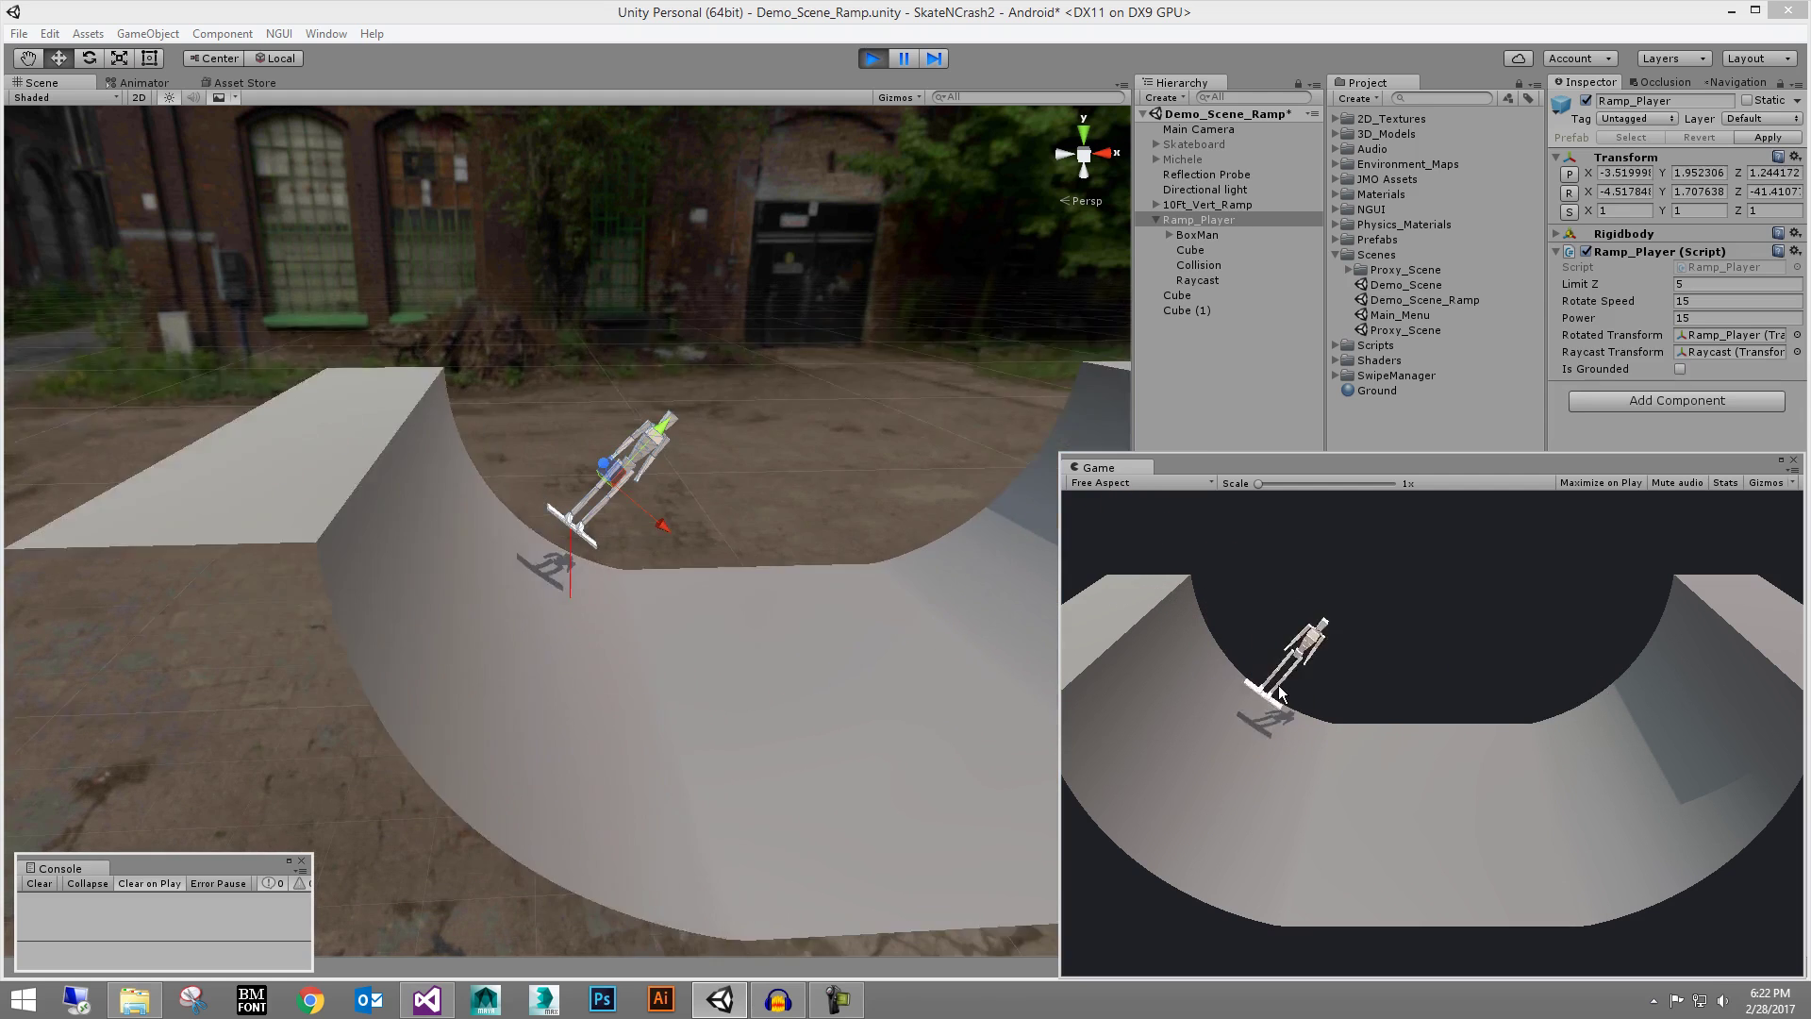
alt+drag(687, 430, 685, 478)
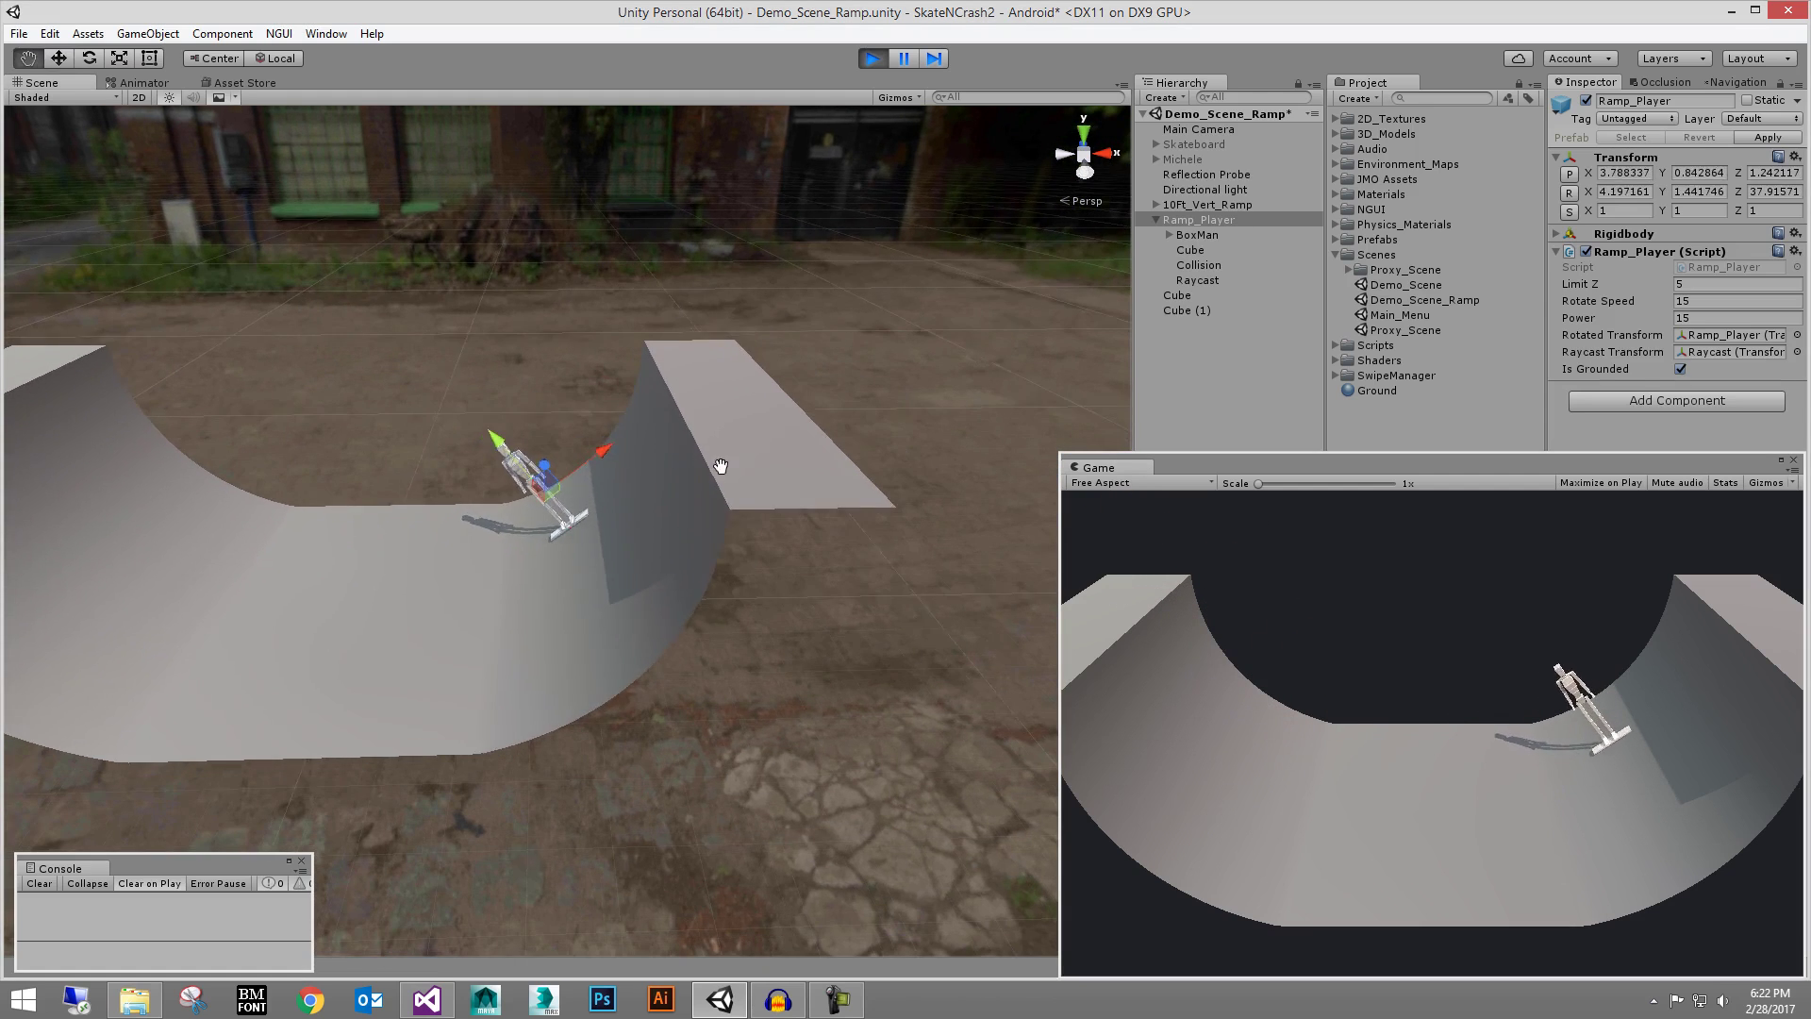
click(870, 59)
Show Ramp_Player's Rigidbody settings, with the half-pipe framed from the front
scroll(727, 364, up, 3)
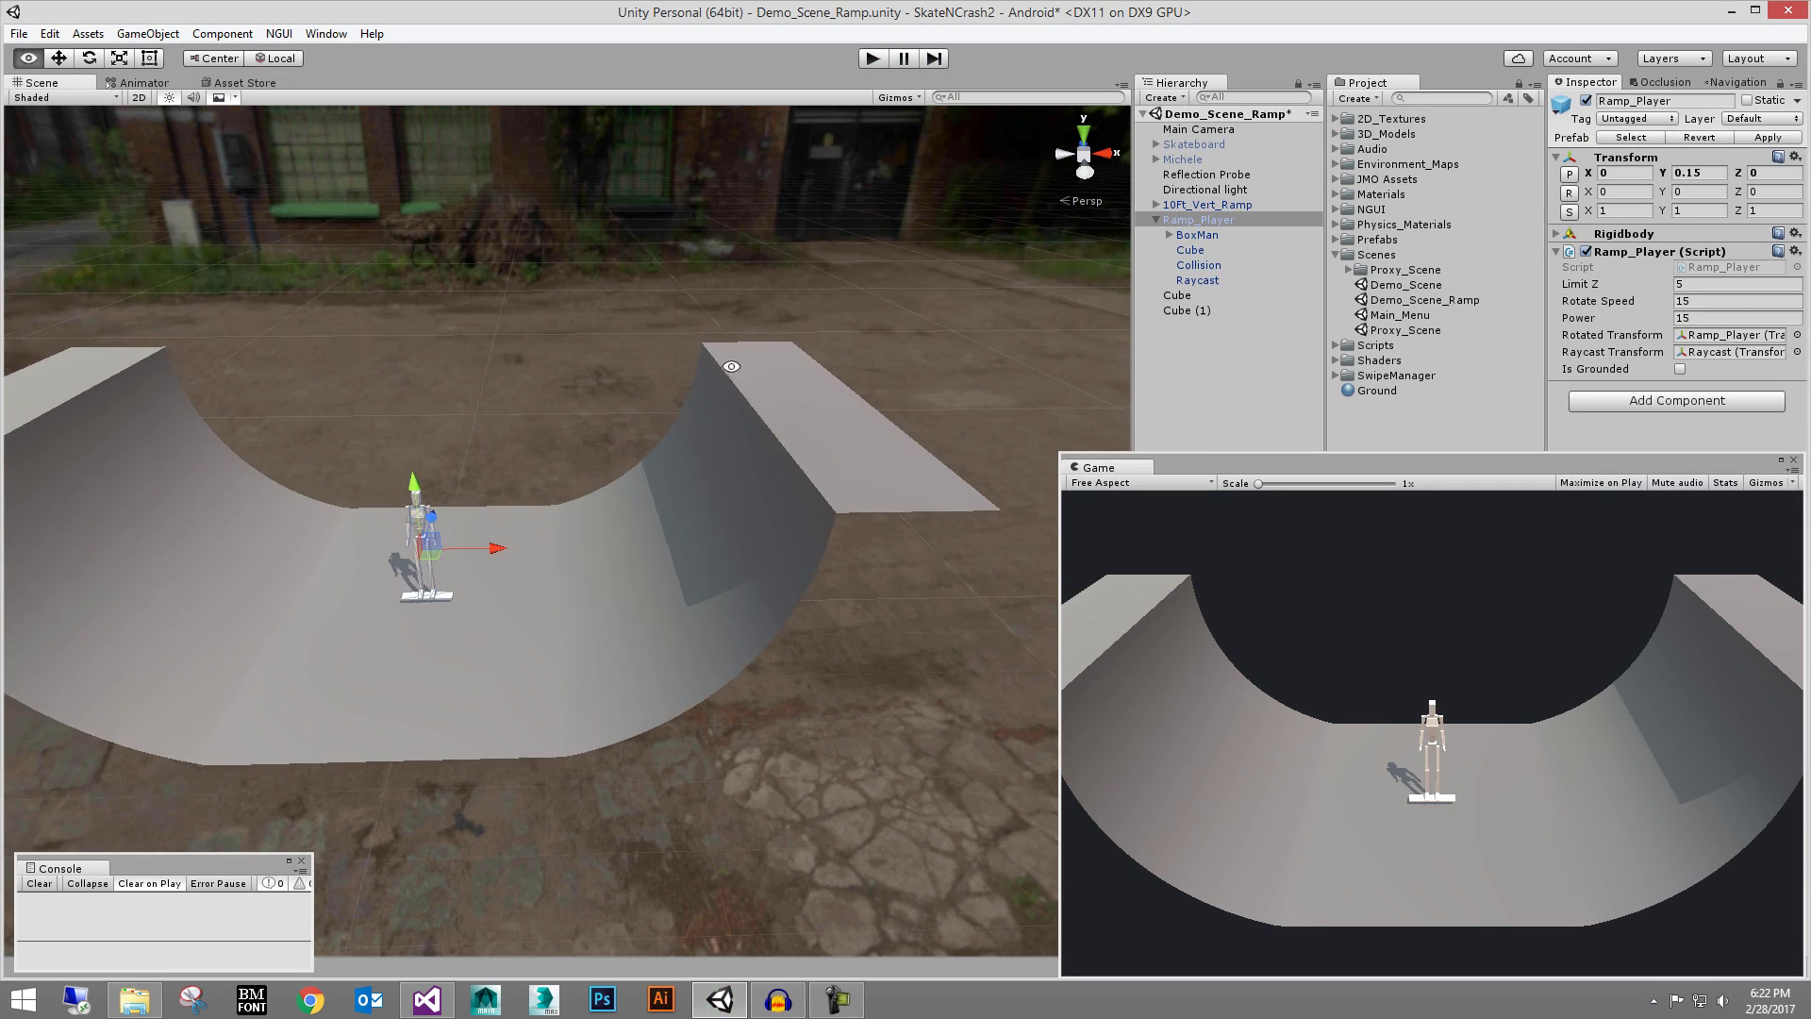
middle_drag(839, 472, 664, 507)
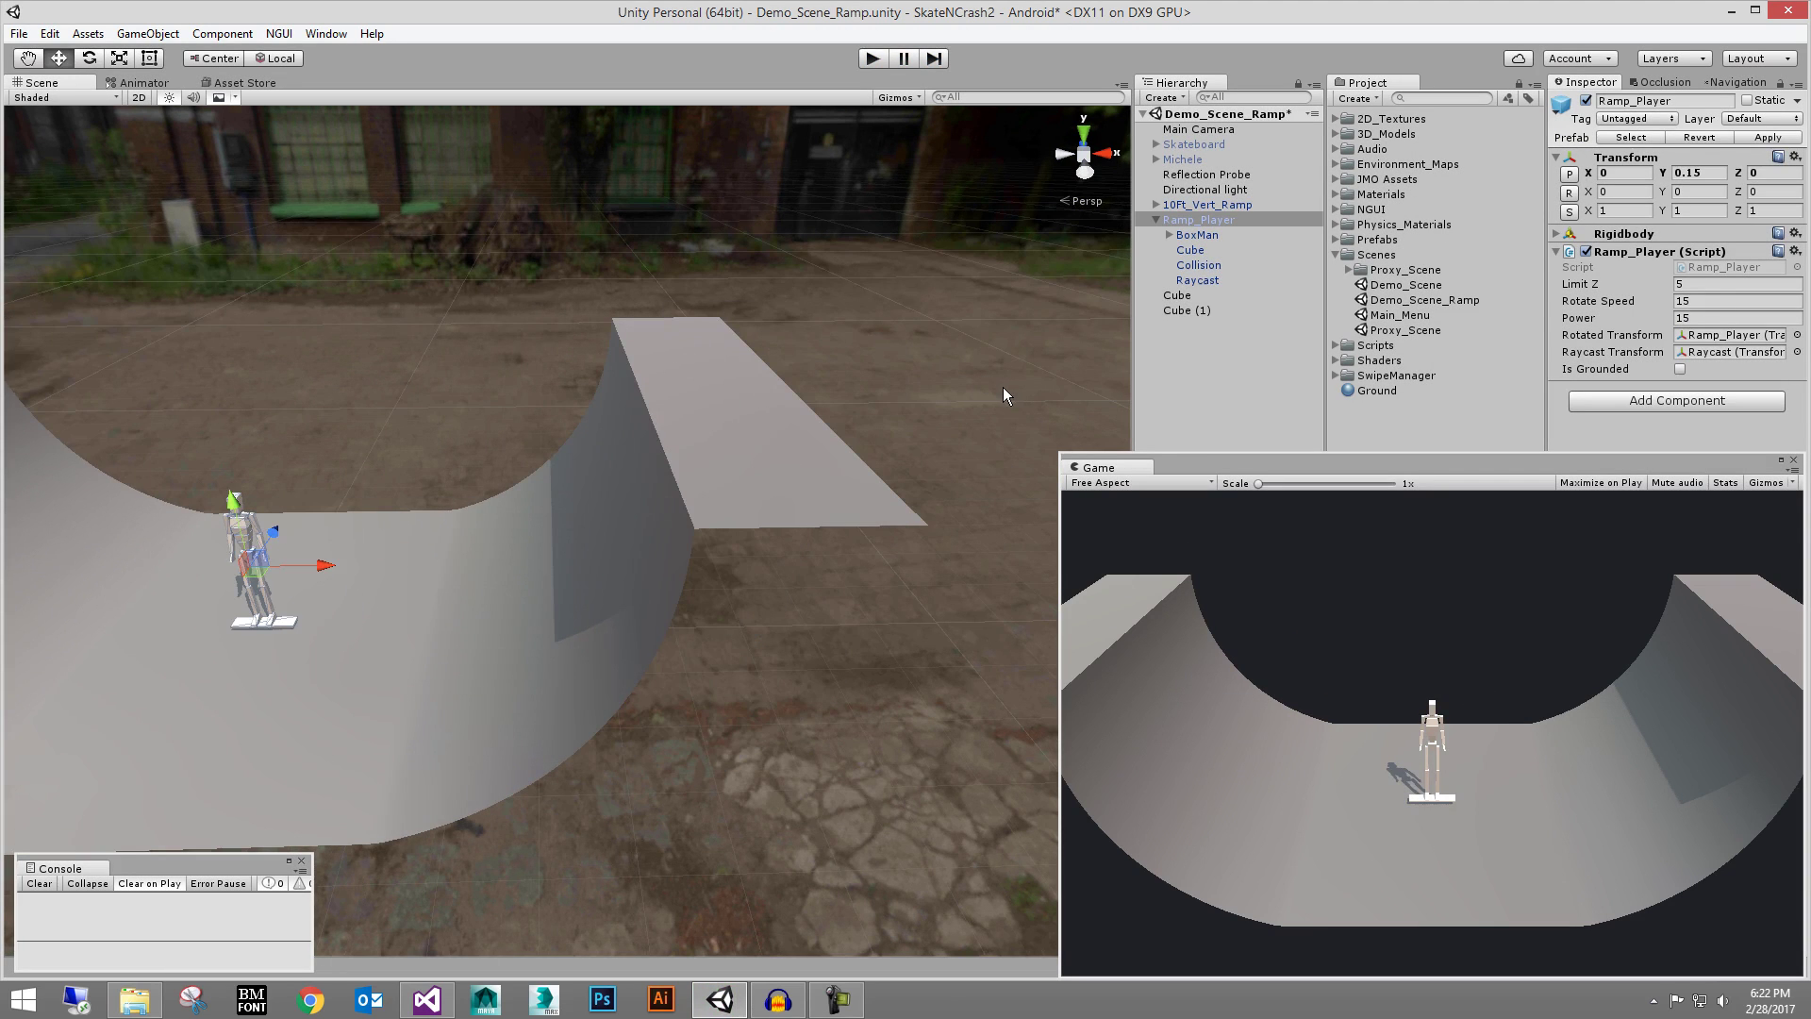
alt+drag(634, 401, 509, 491)
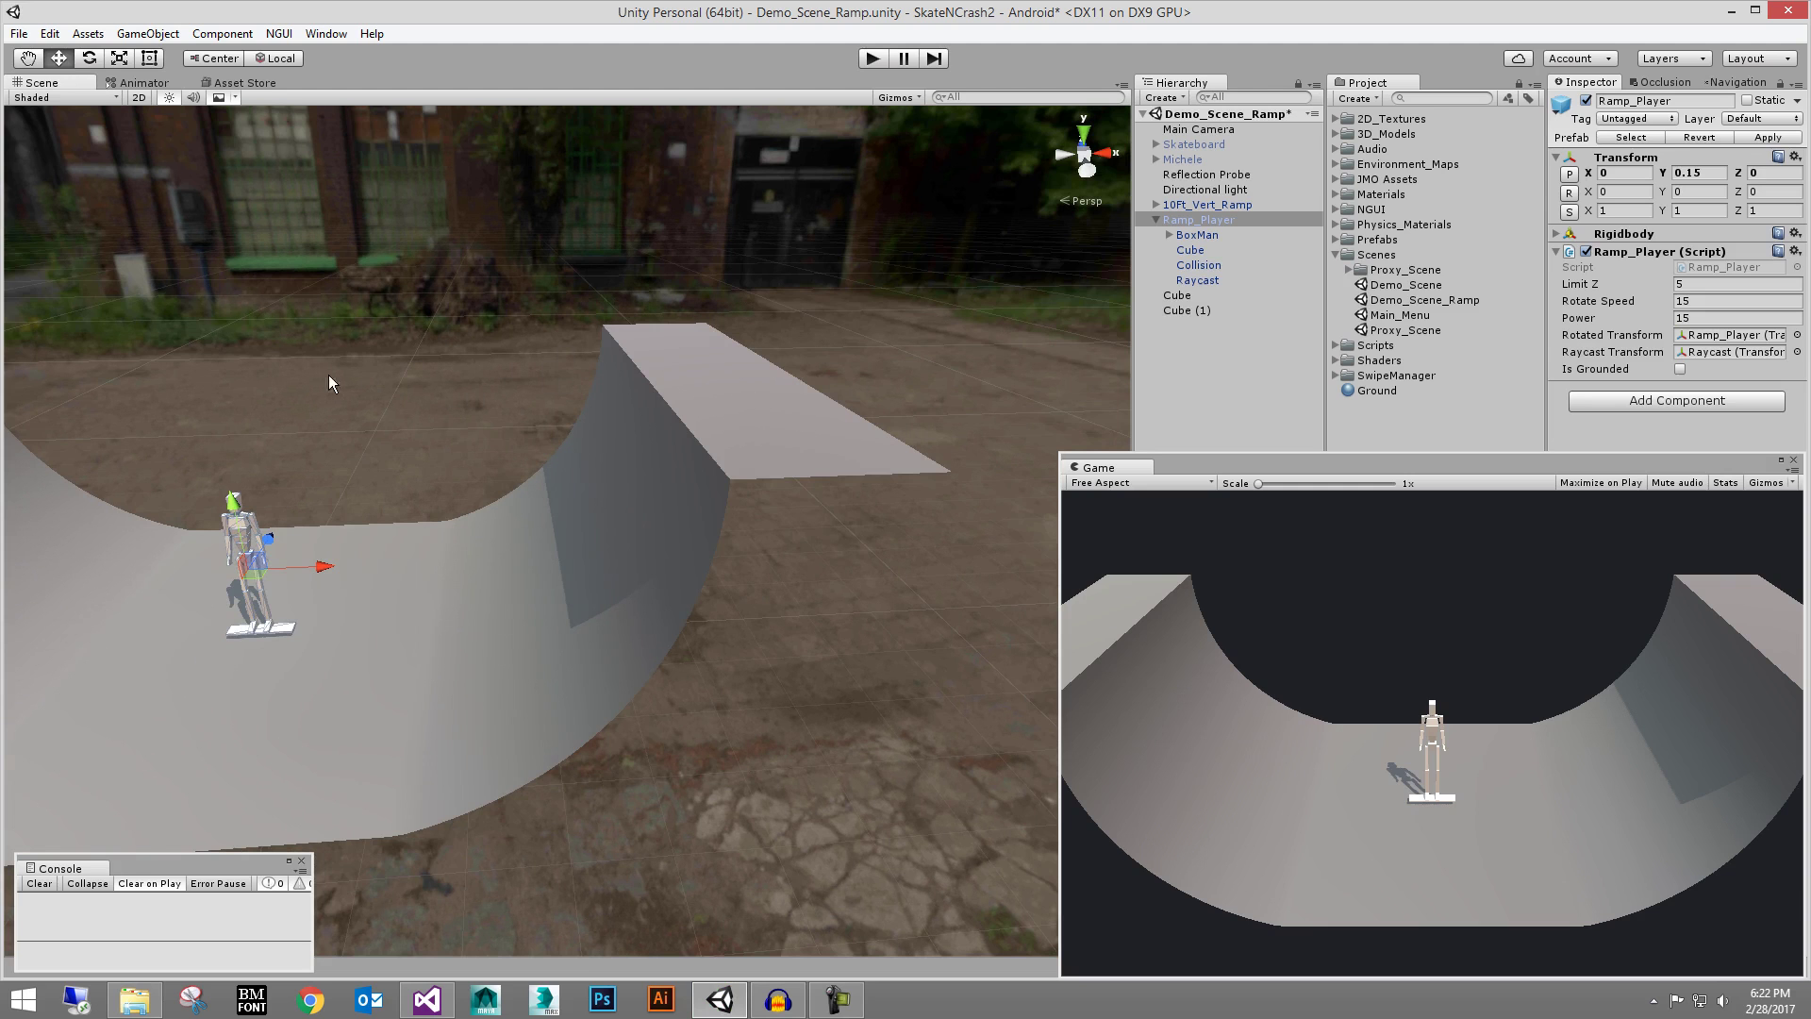
alt+drag(560, 398, 846, 398)
alt+right_drag(846, 391, 764, 444)
alt+middle_drag(783, 476, 934, 478)
alt+right_drag(933, 478, 966, 460)
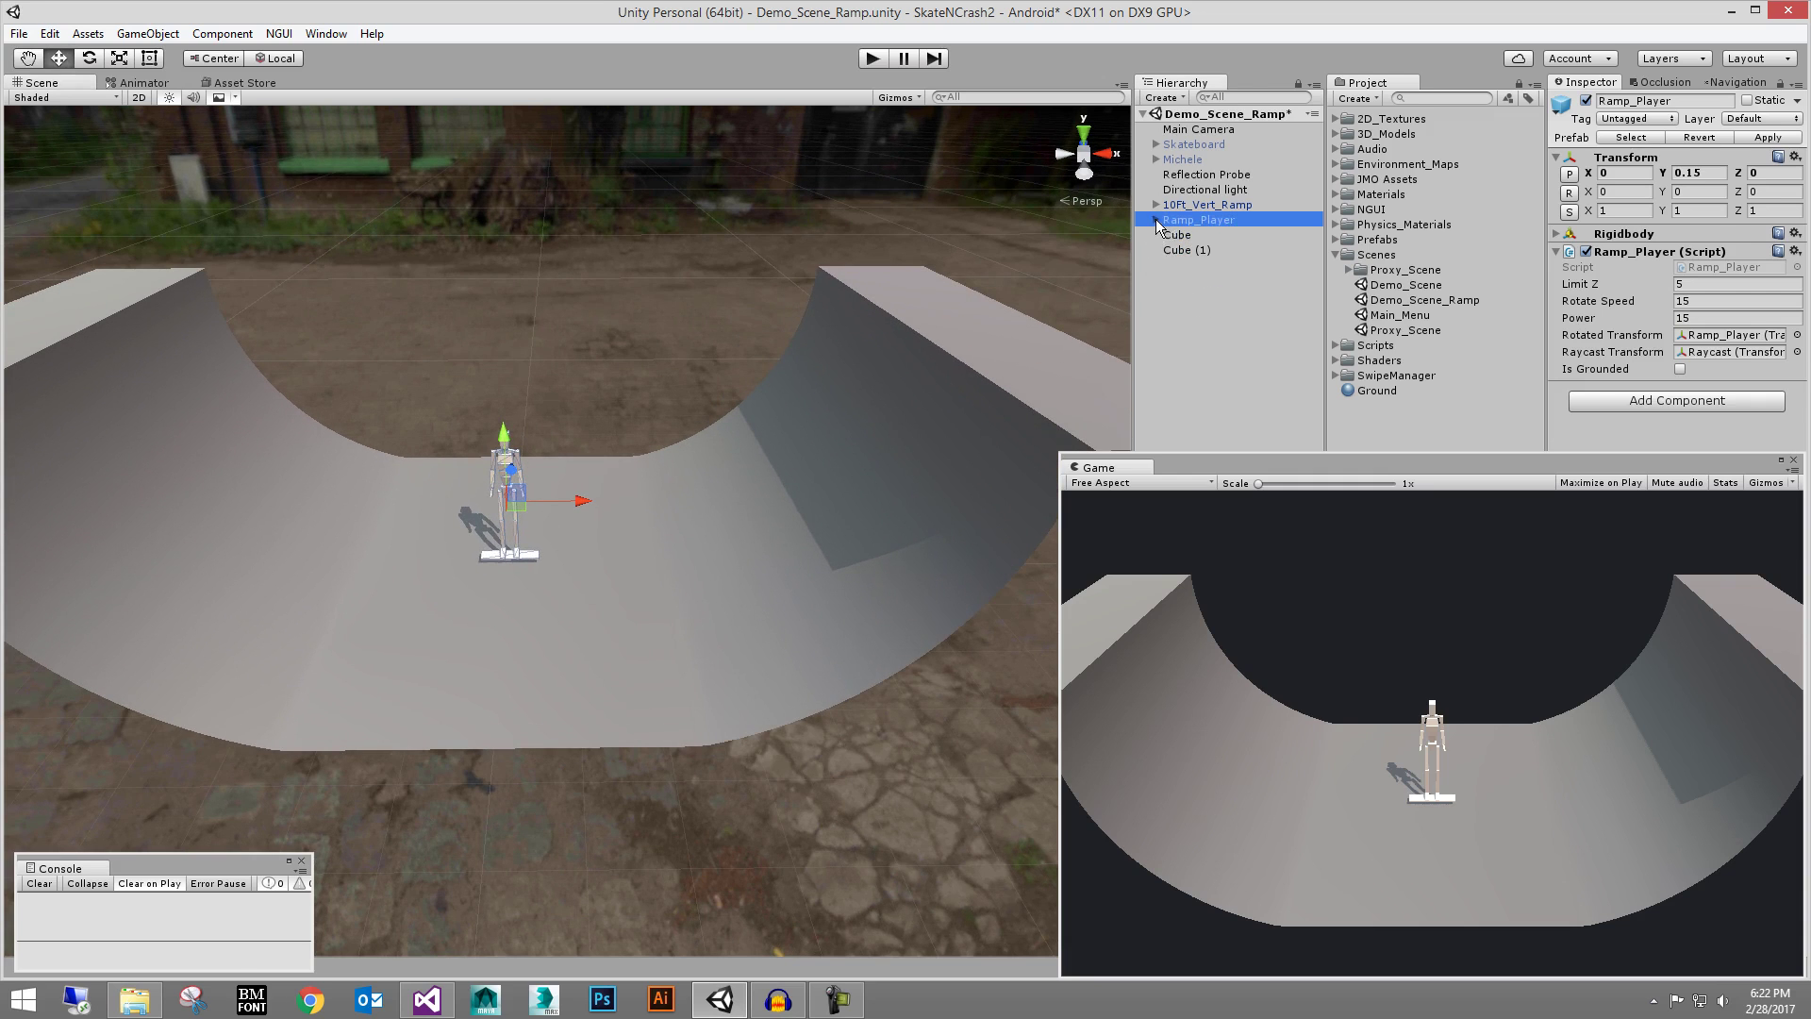
alt+right_drag(792, 415, 873, 385)
click(1616, 233)
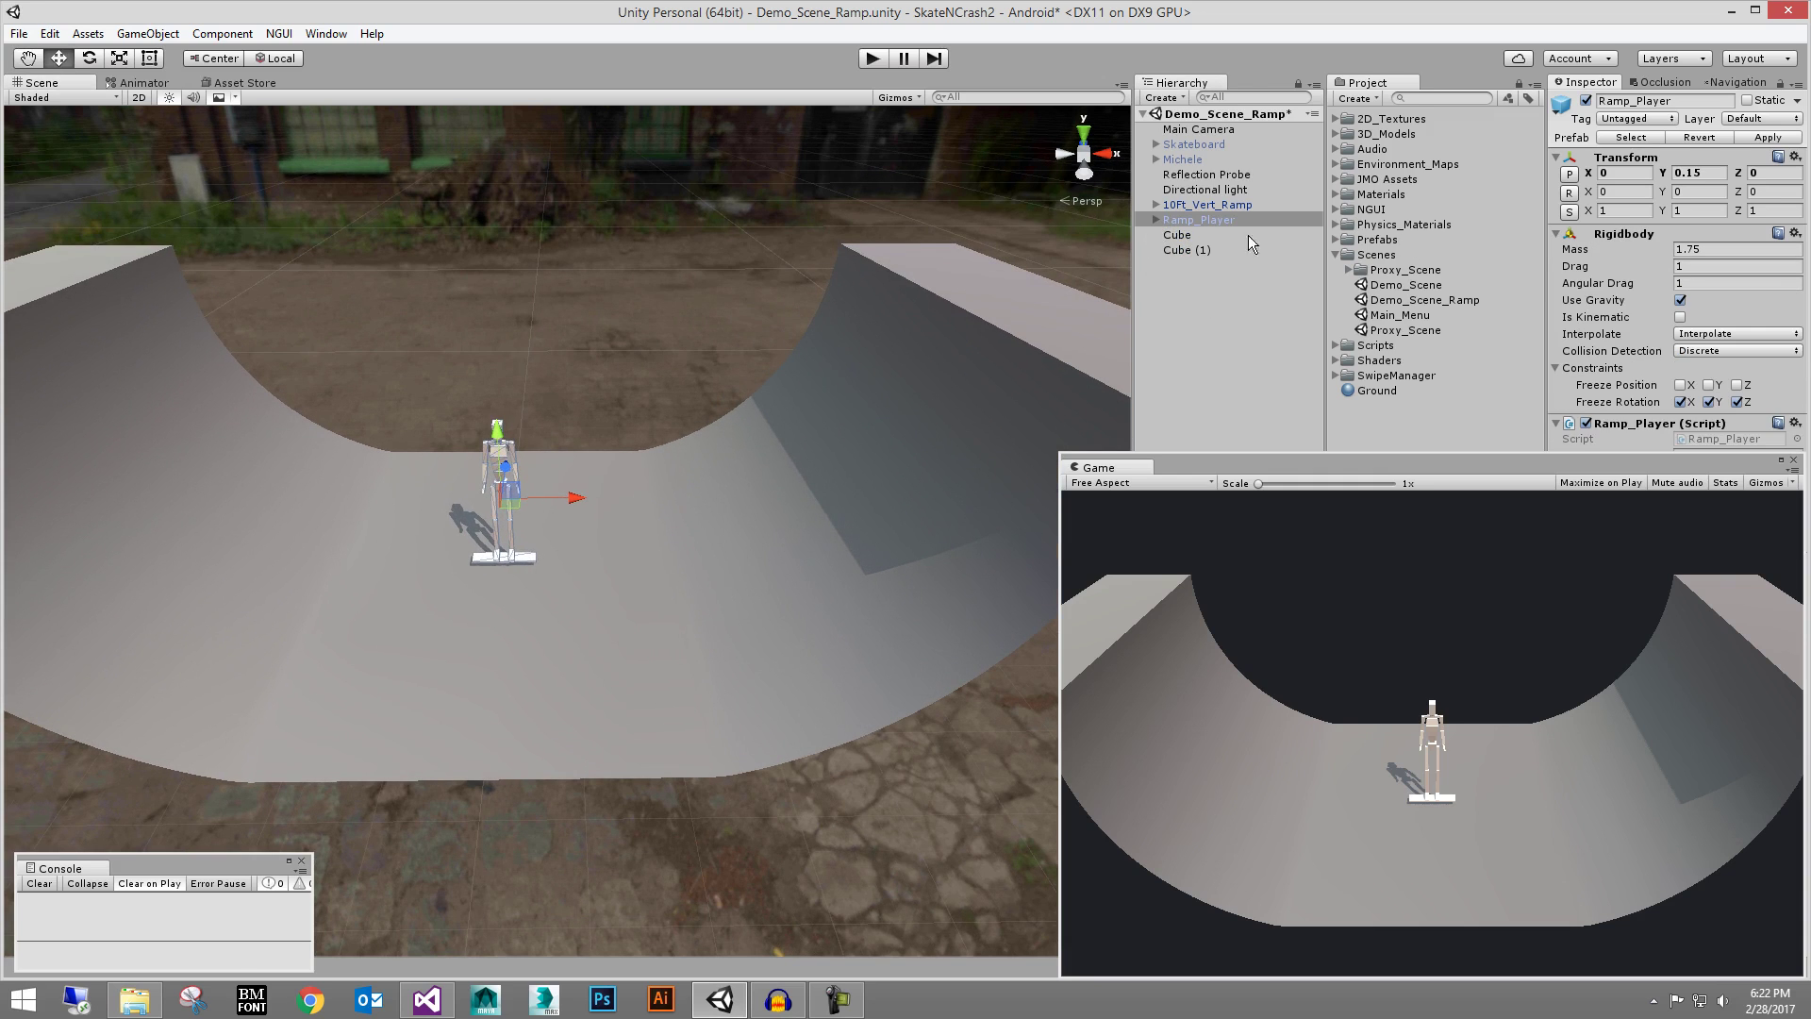
Select Ramp_Player's Collision child and inspect its Capsule Collider around the figure
double_click(1205, 268)
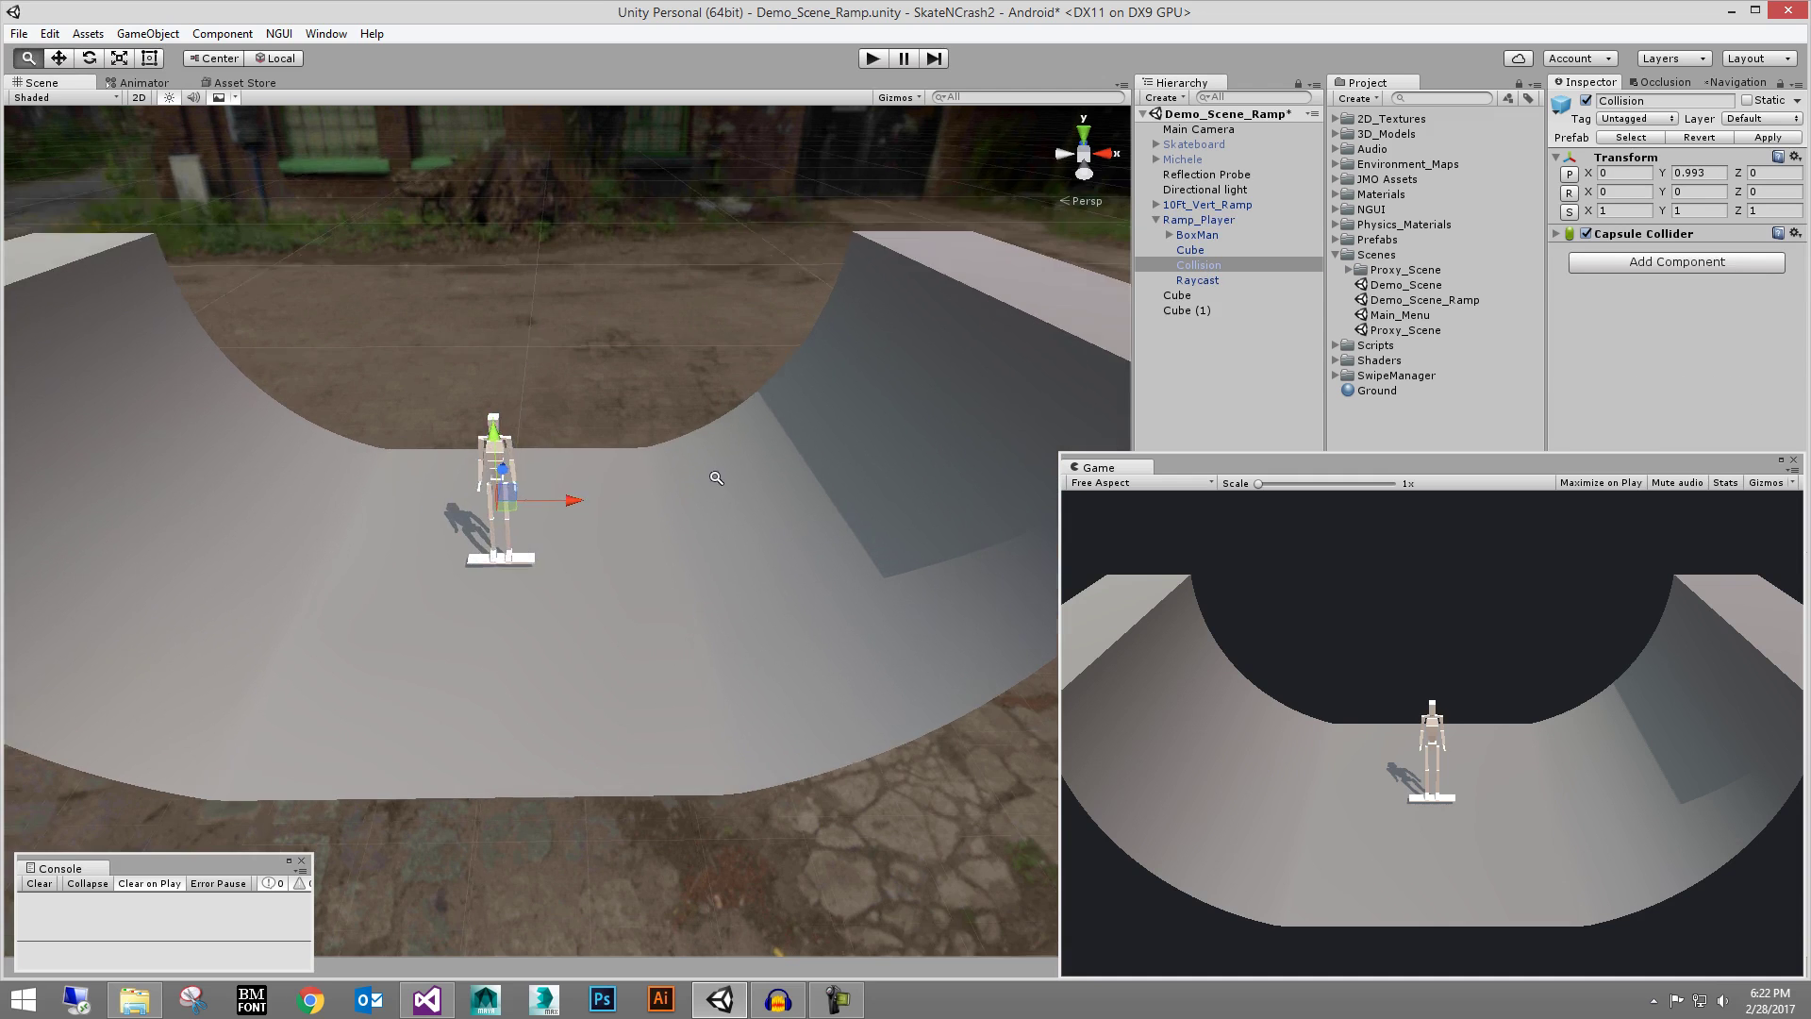
scroll(367, 454, down, 10)
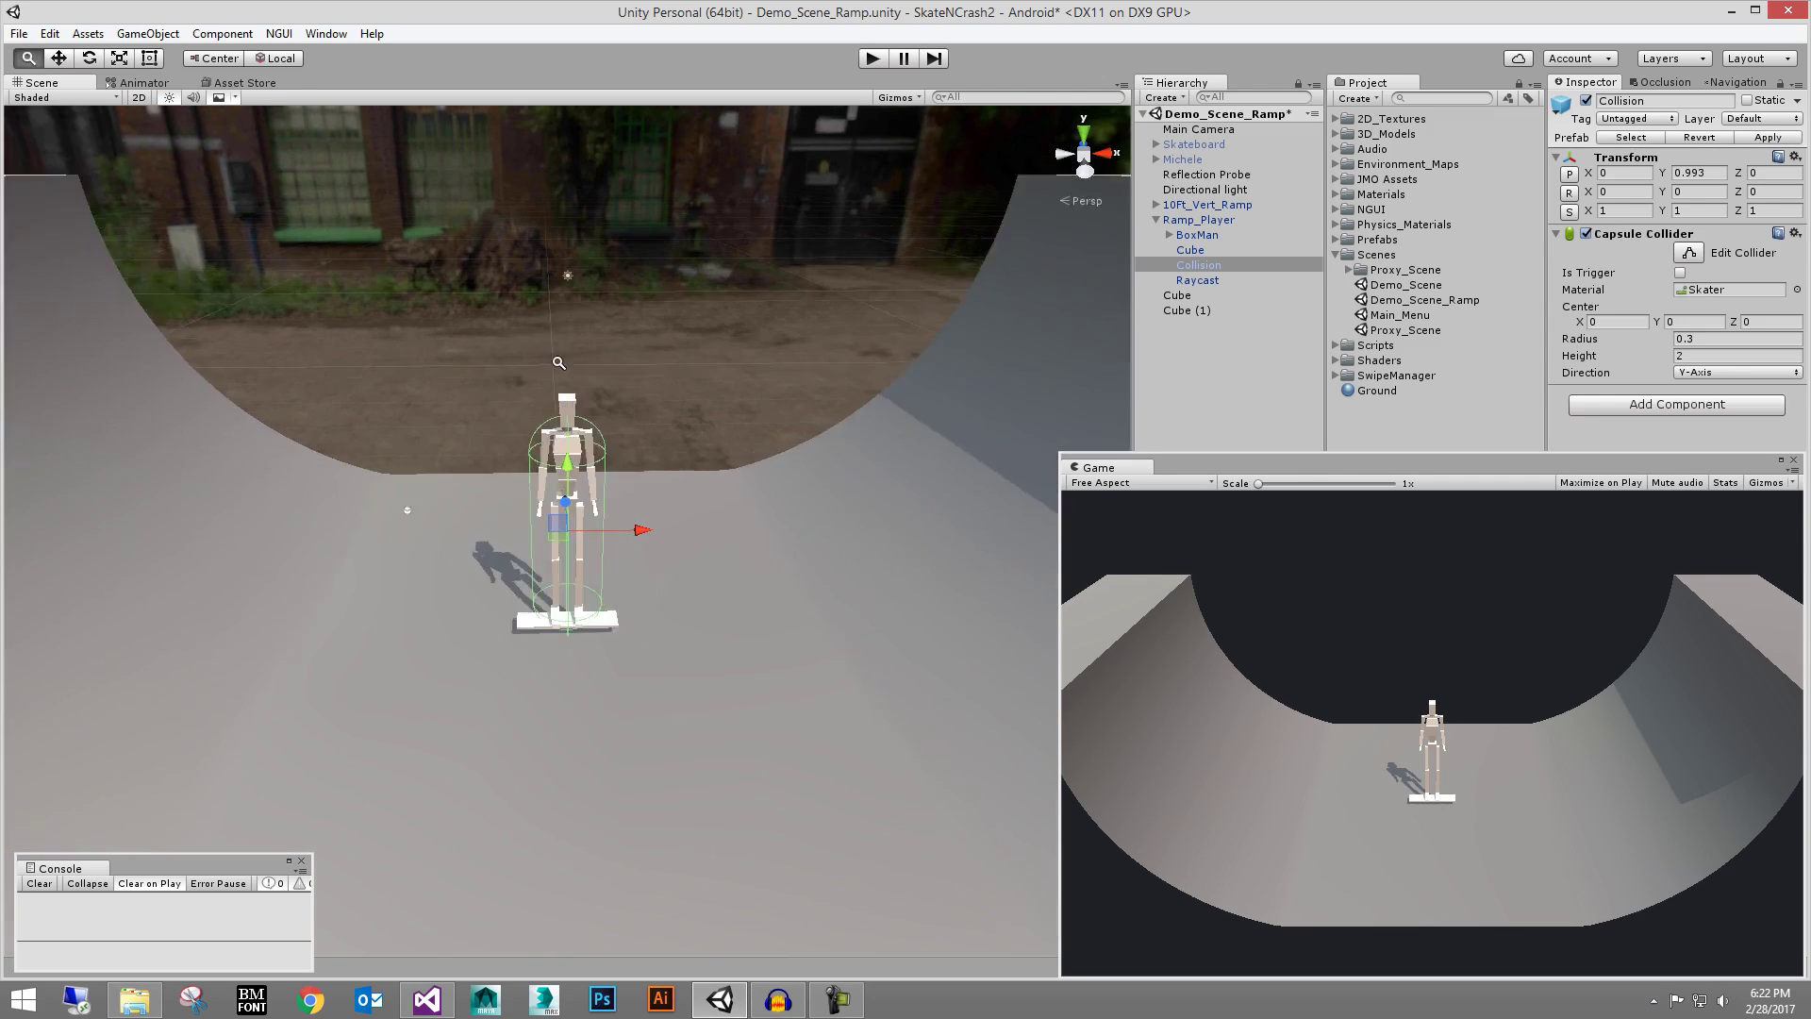
alt+drag(367, 454, 375, 339)
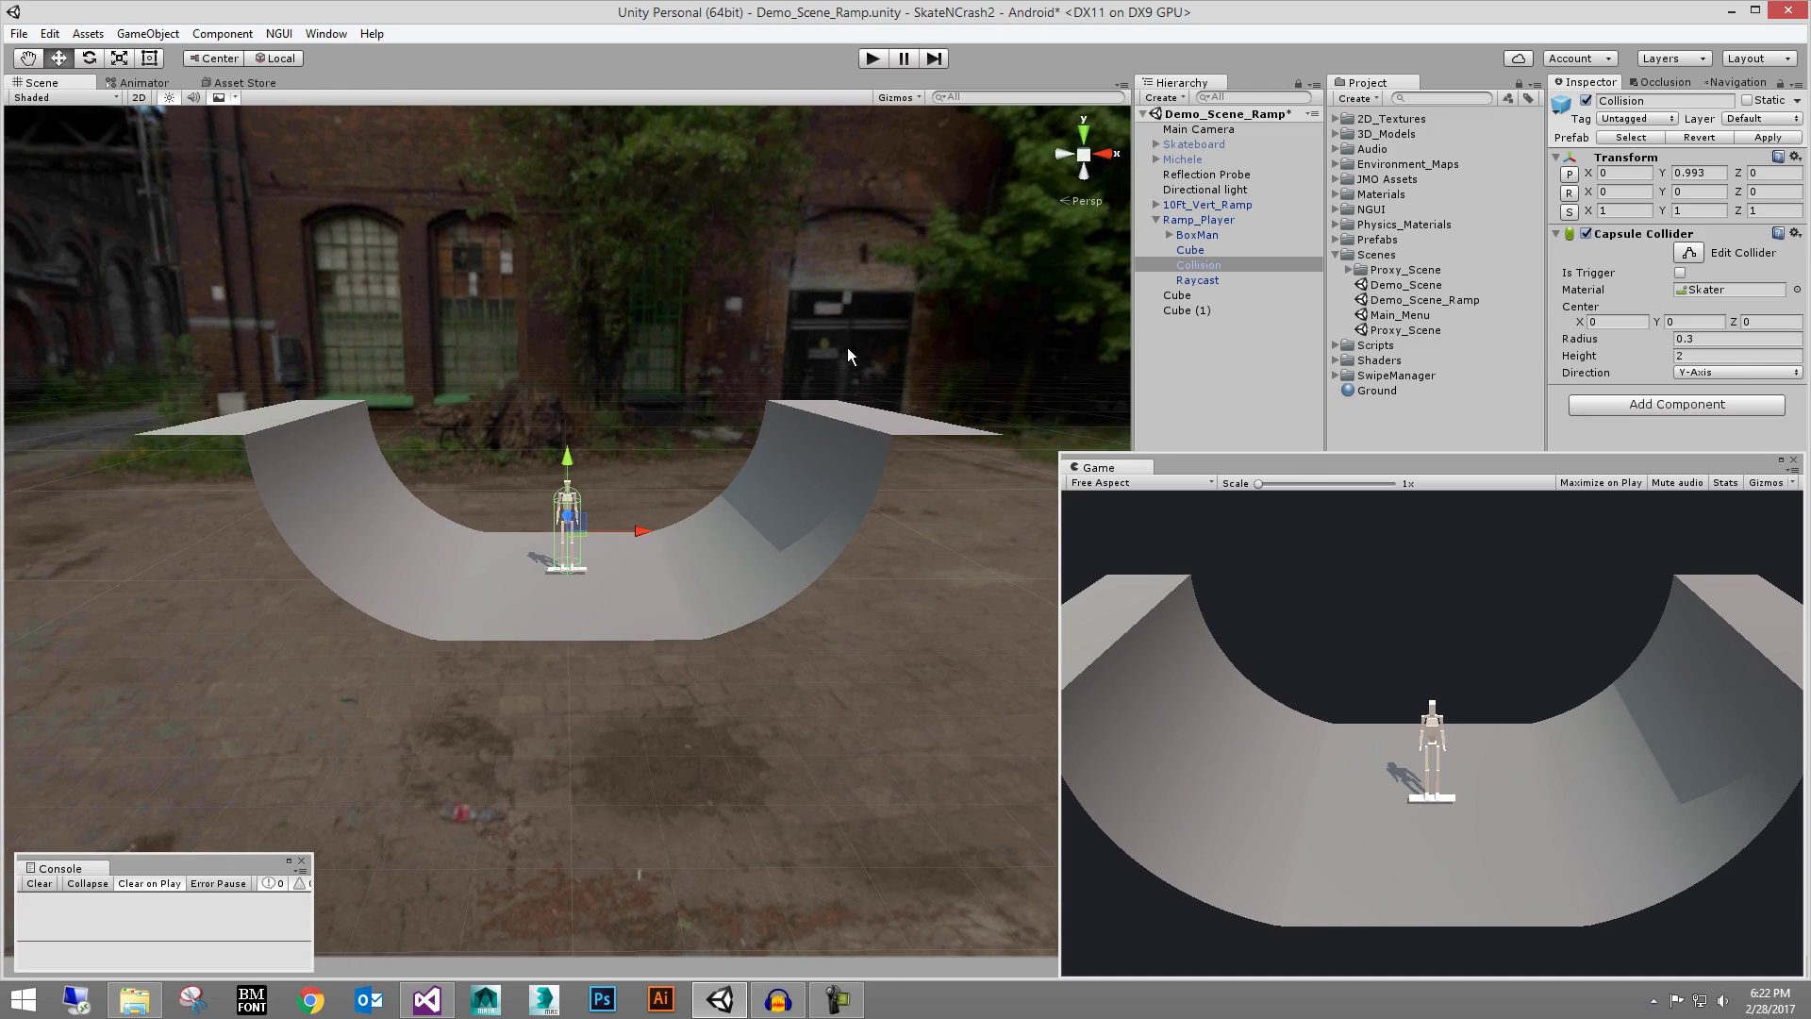
middle_drag(836, 362, 841, 393)
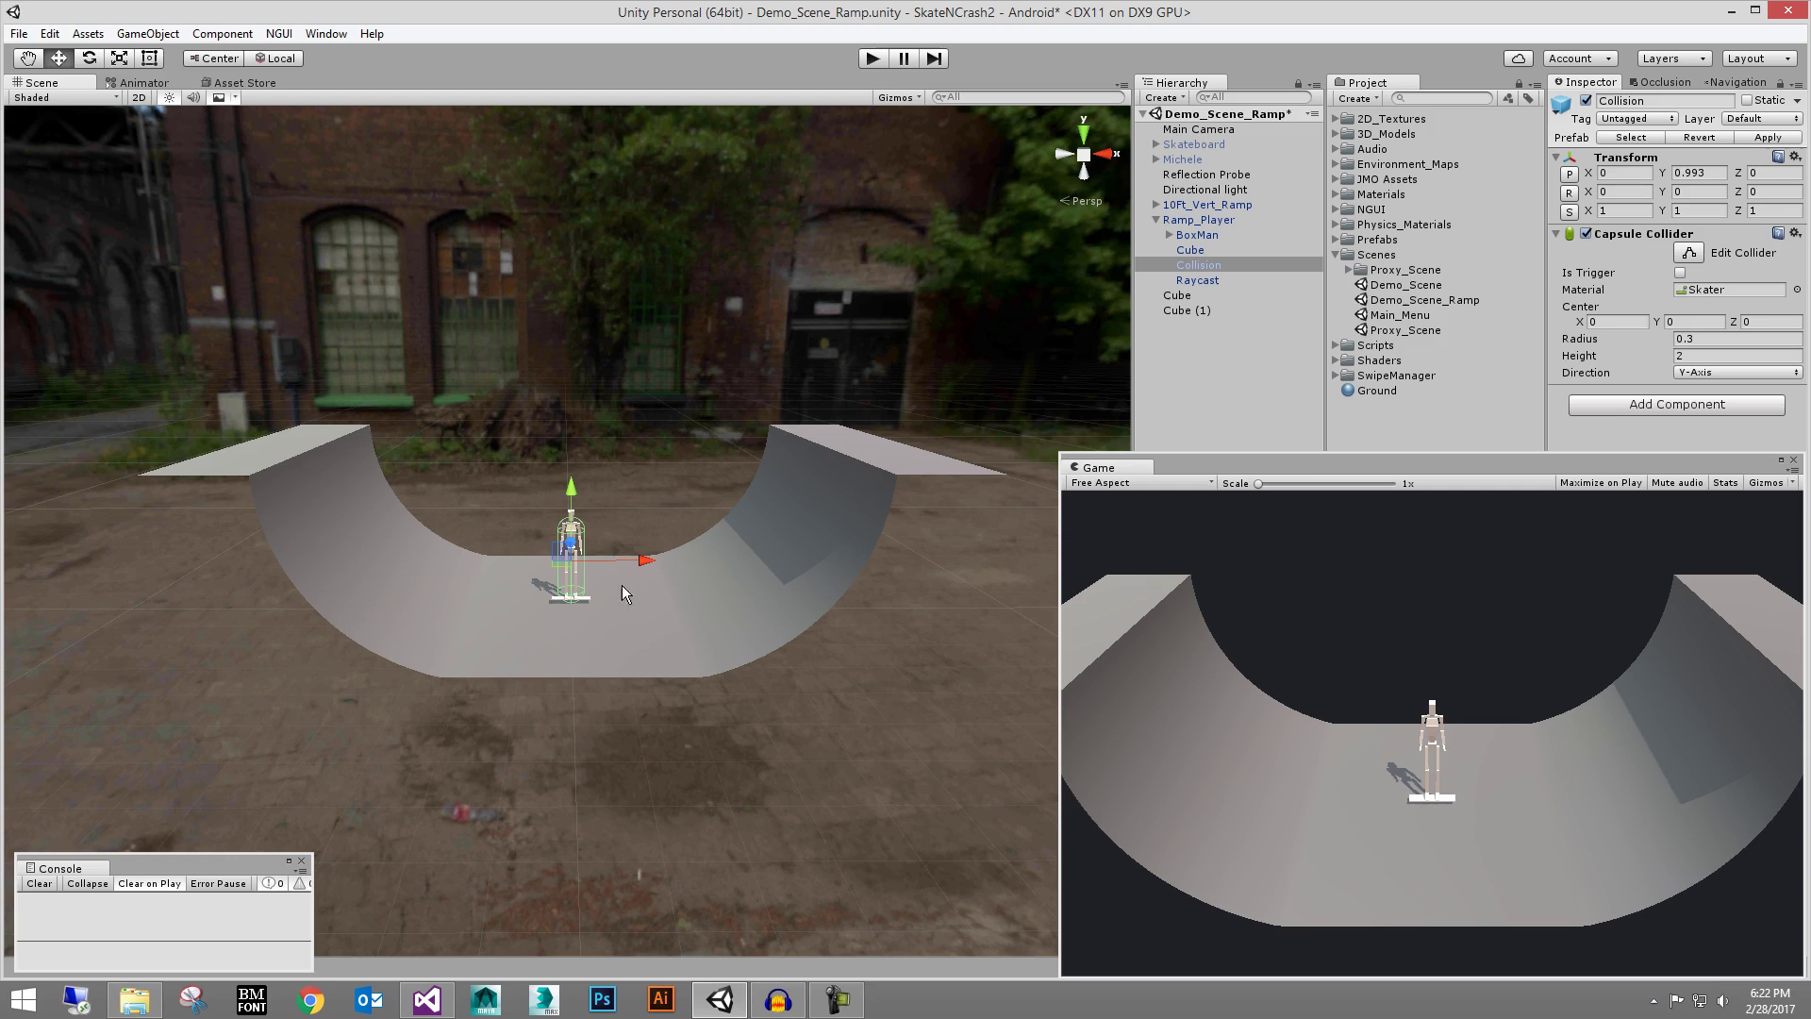
alt+drag(301, 432, 732, 736)
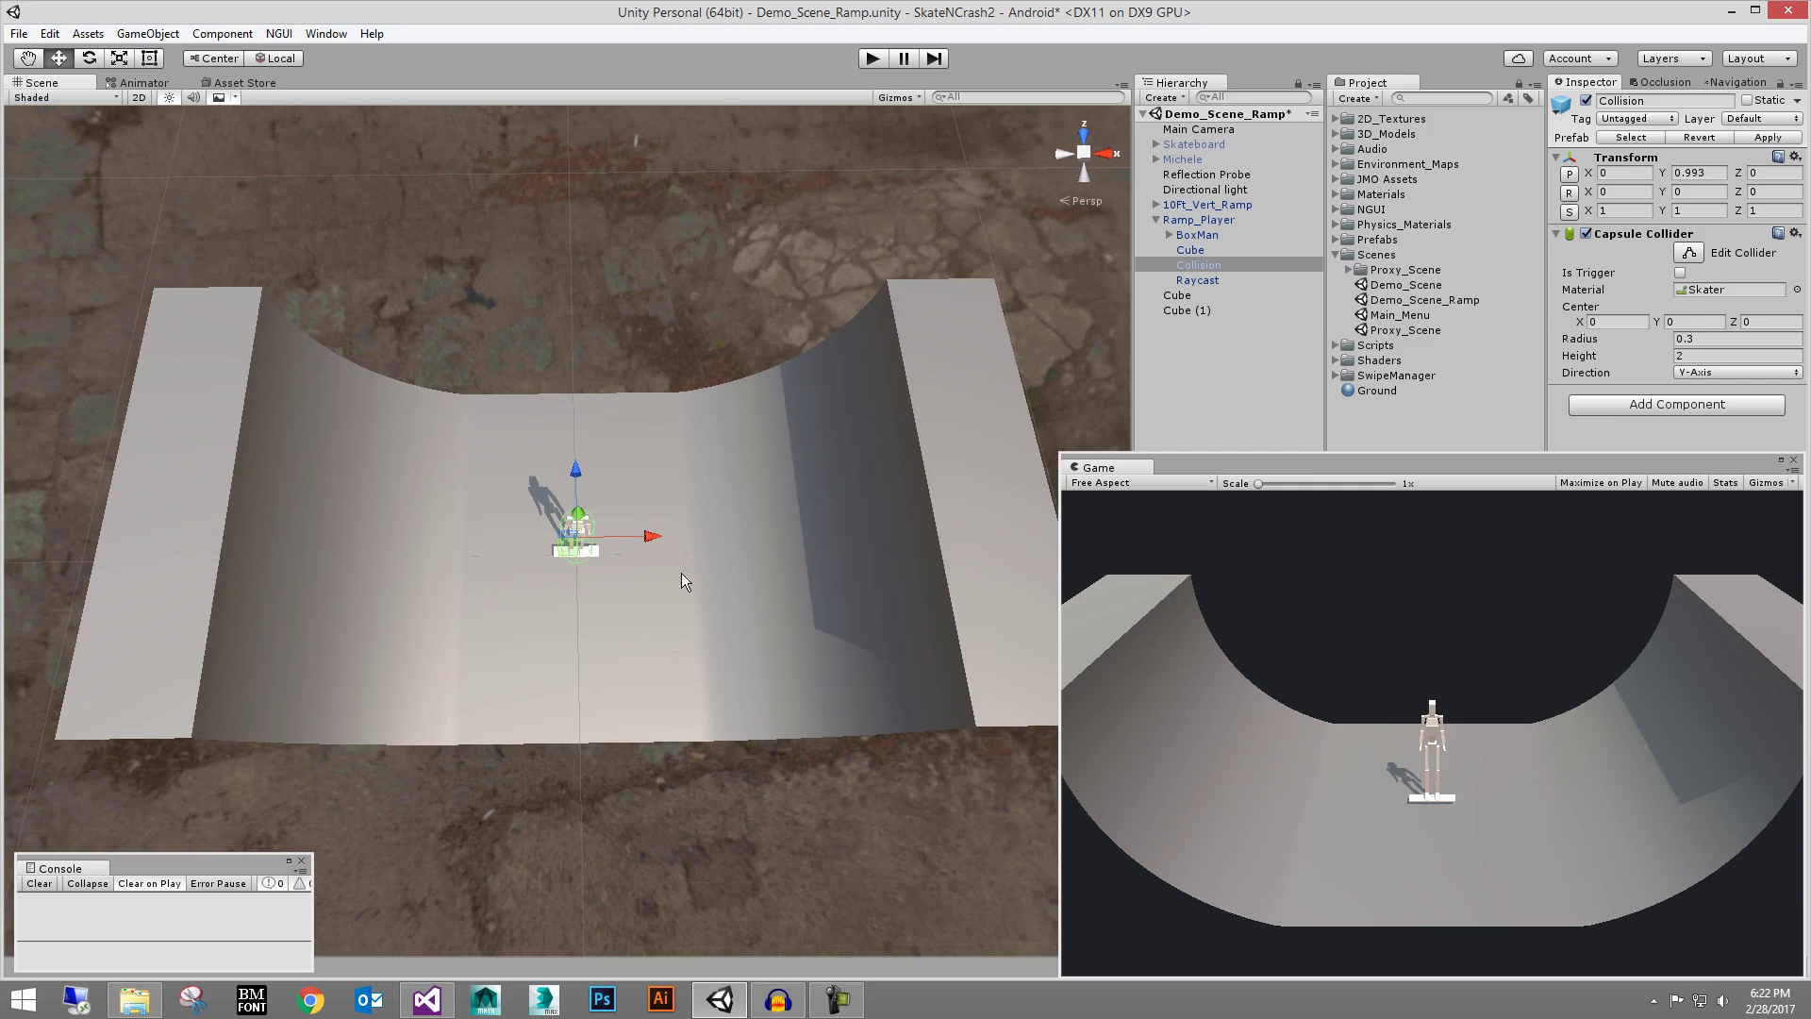
Demonstrate shifting the Collision capsule and Ramp_Player across the half-pipe's width, undoing each move
alt+drag(681, 574, 559, 525)
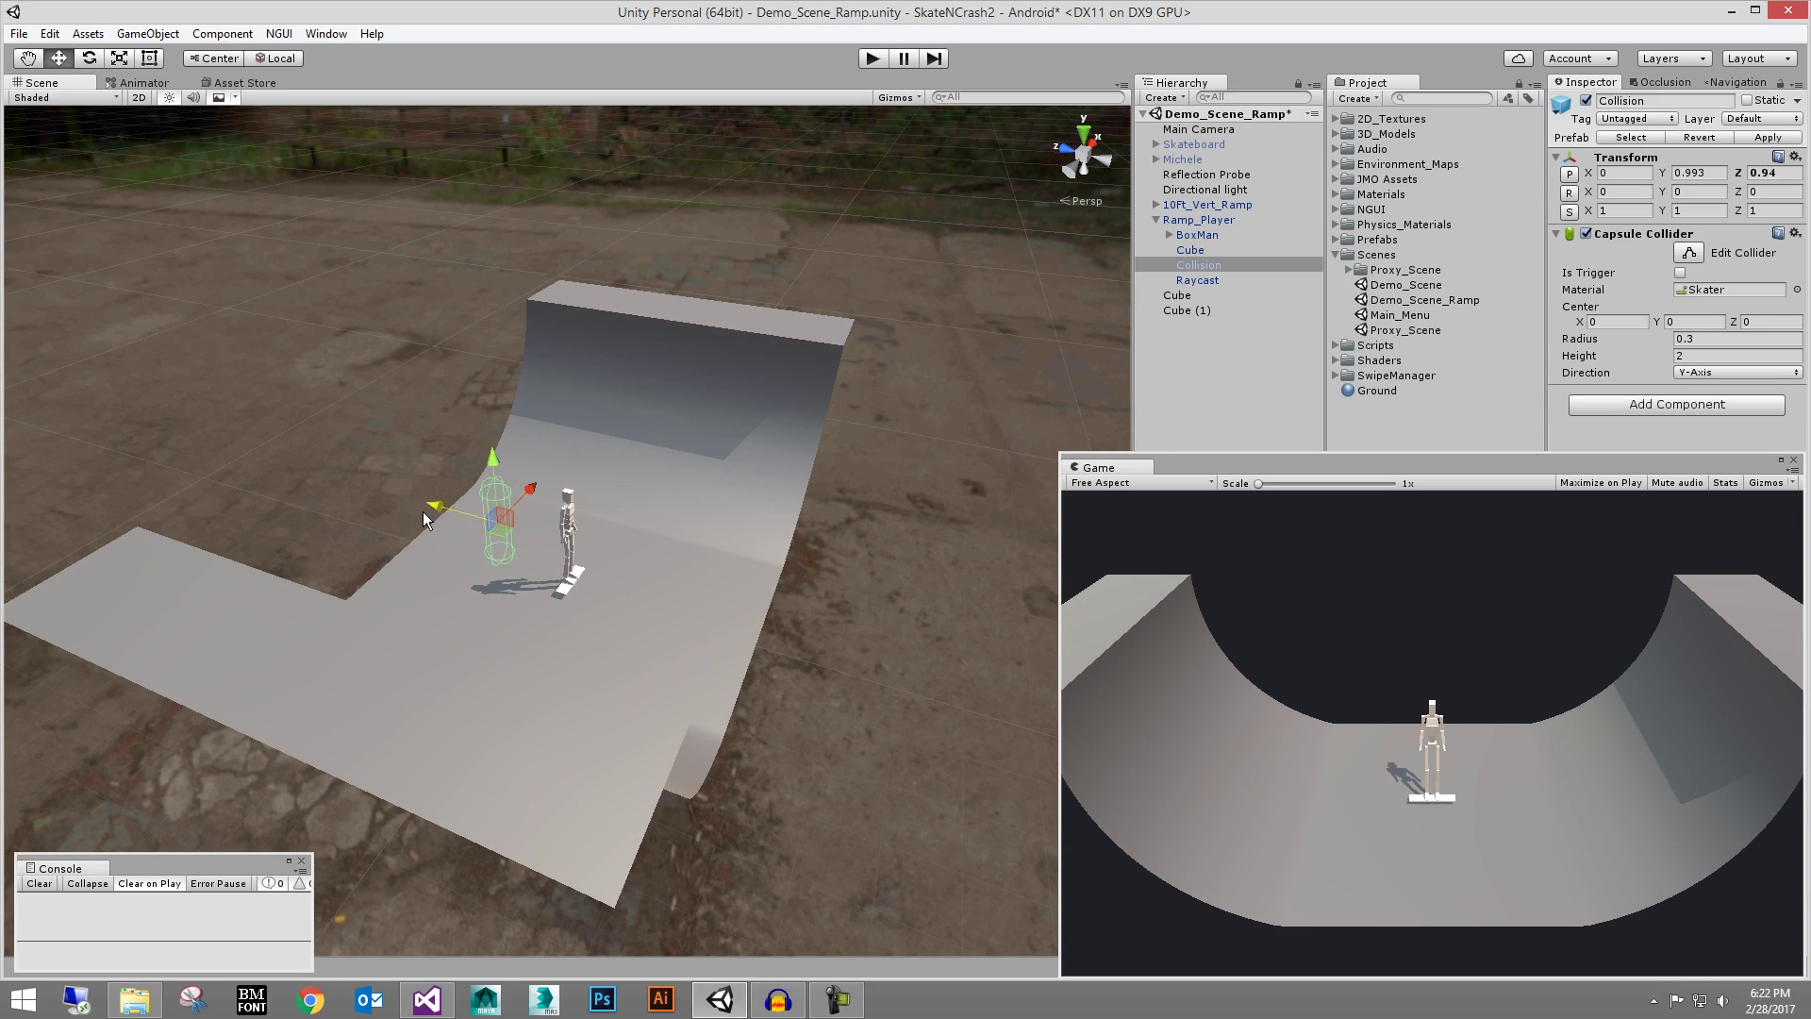
click(1185, 219)
drag(509, 523, 627, 525)
key(ctrl+z)
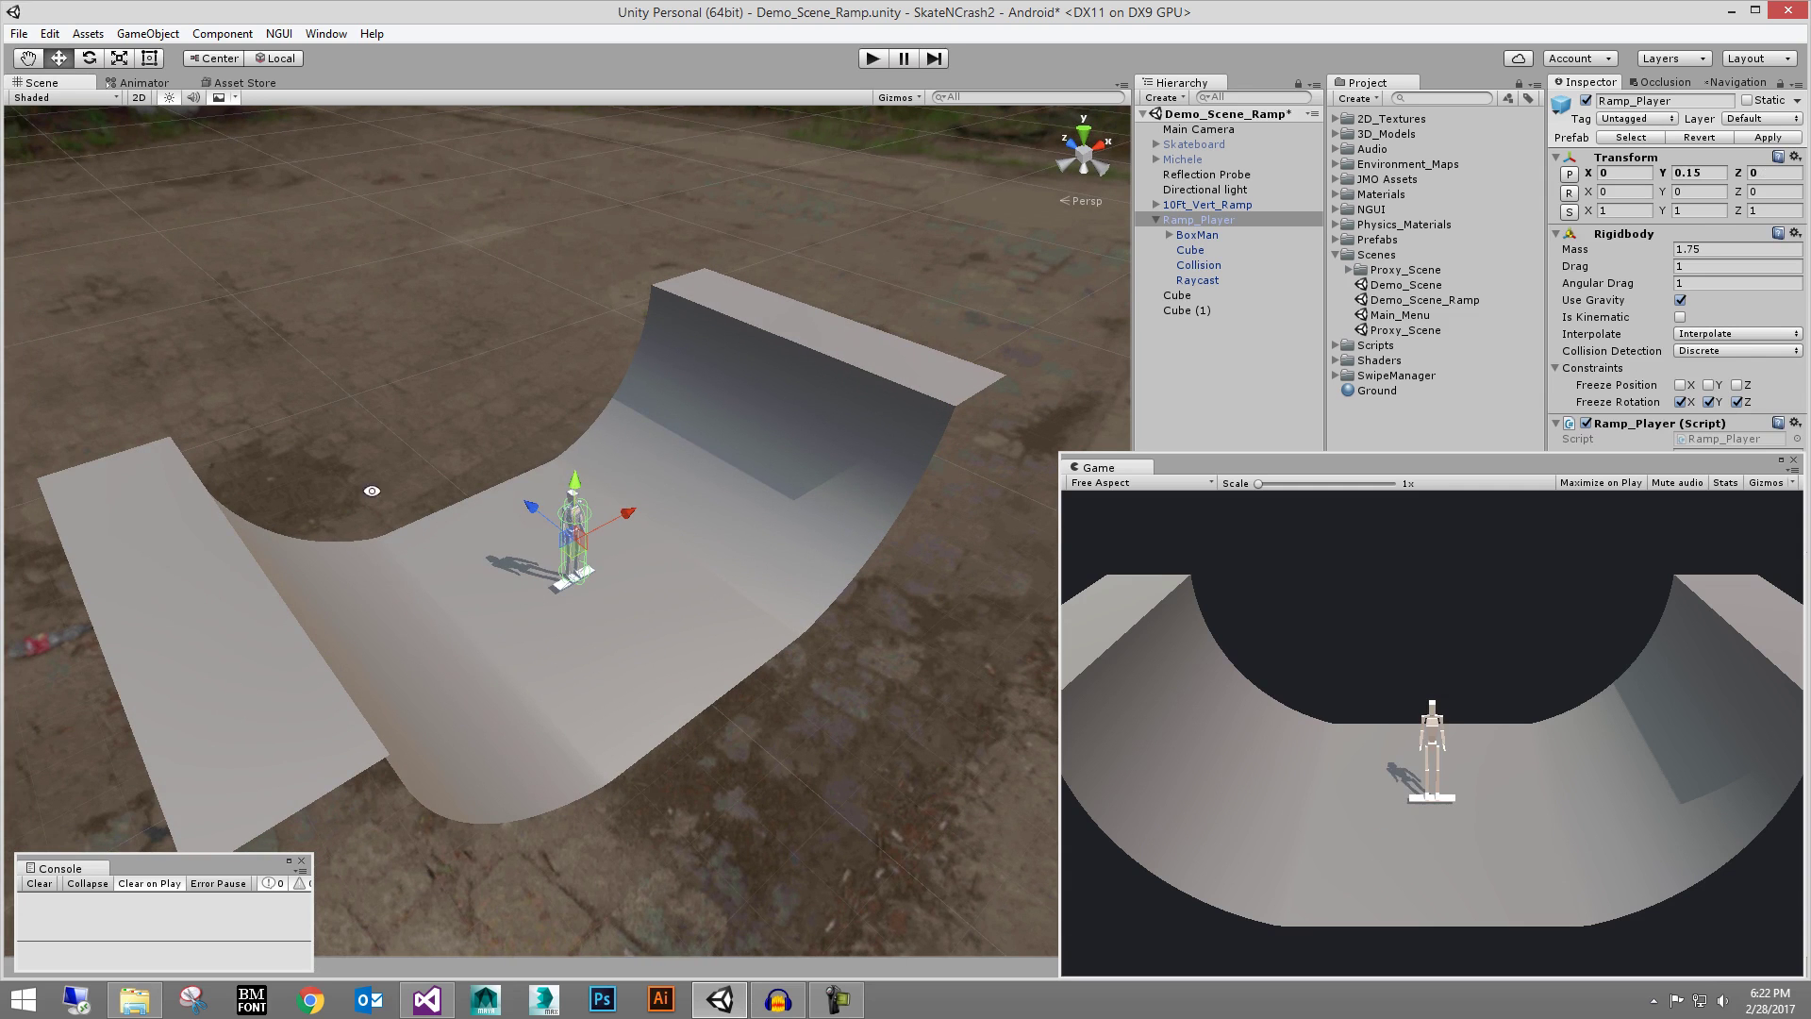
alt+drag(371, 490, 660, 509)
mouse_move(497, 532)
mouse_down()
mouse_move(573, 557)
mouse_move(494, 560)
mouse_up()
key(ctrl+z)
mouse_move(642, 541)
alt+mouse_down()
mouse_move(651, 598)
mouse_move(672, 560)
alt+mouse_up()
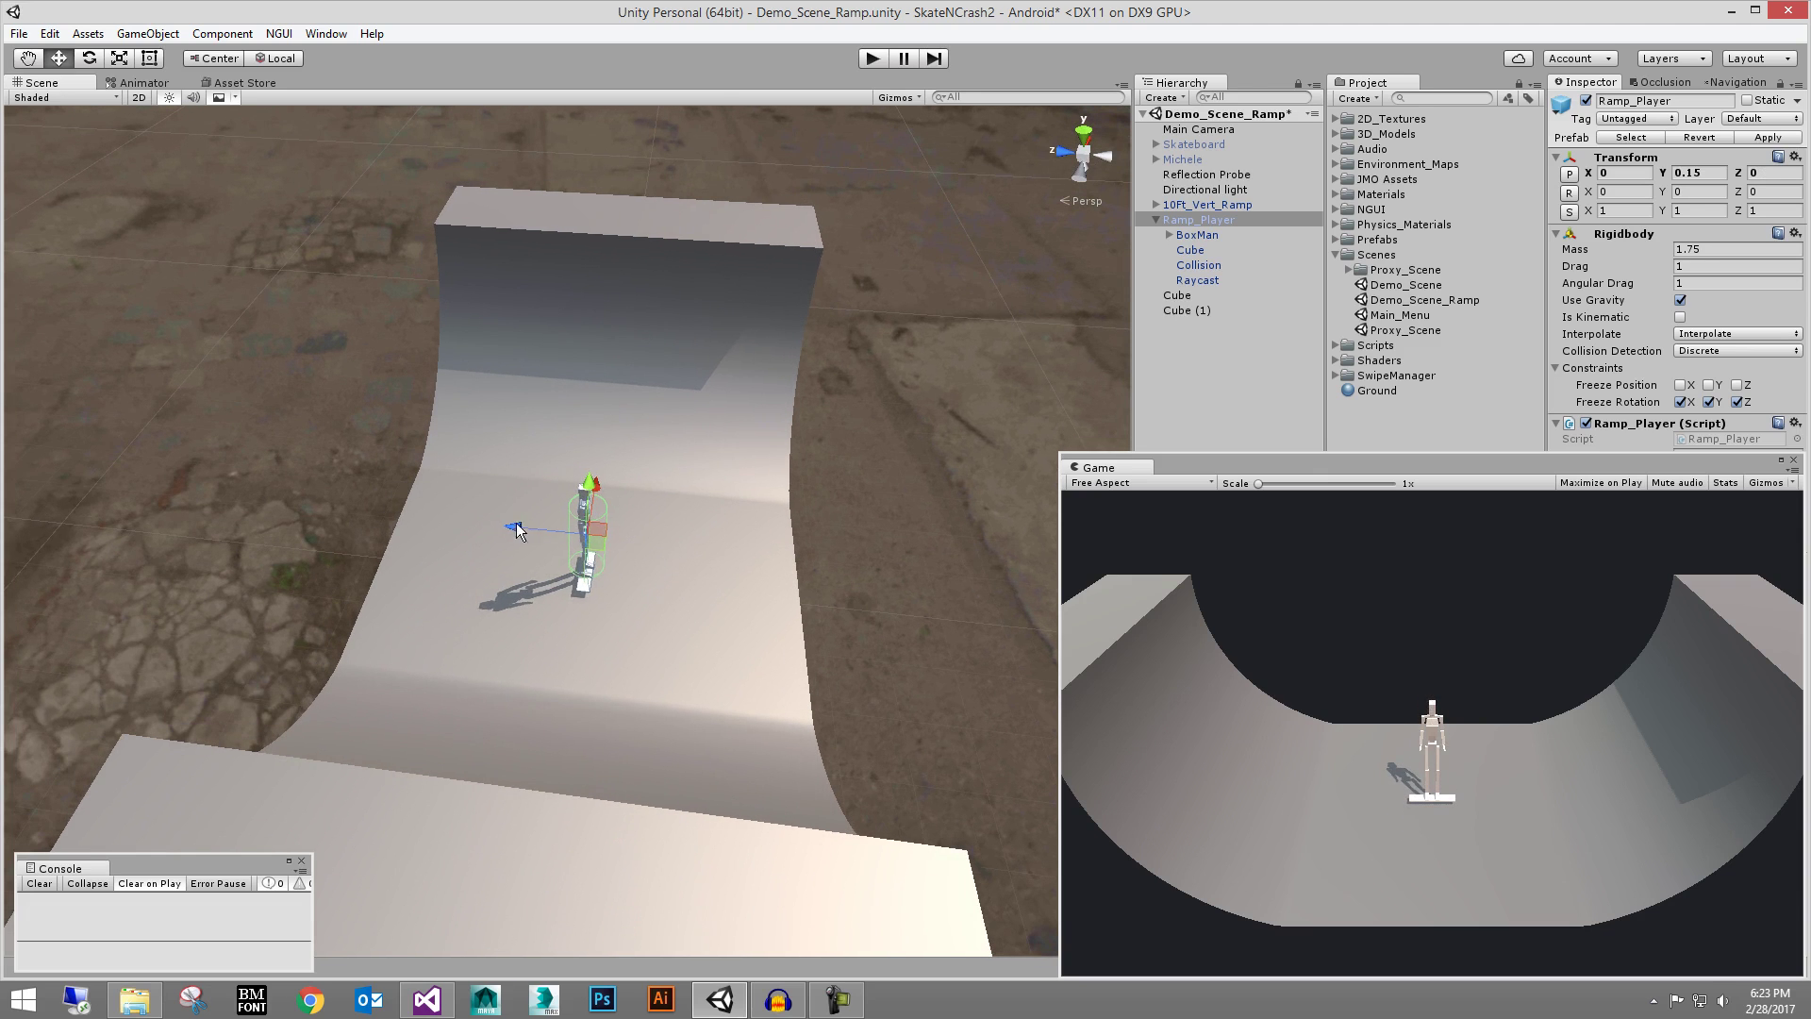
drag(516, 530, 401, 540)
key(ctrl+z)
alt+drag(722, 524, 491, 517)
drag(645, 558, 883, 553)
key(ctrl+z)
alt+drag(566, 613, 830, 679)
drag(516, 512, 555, 455)
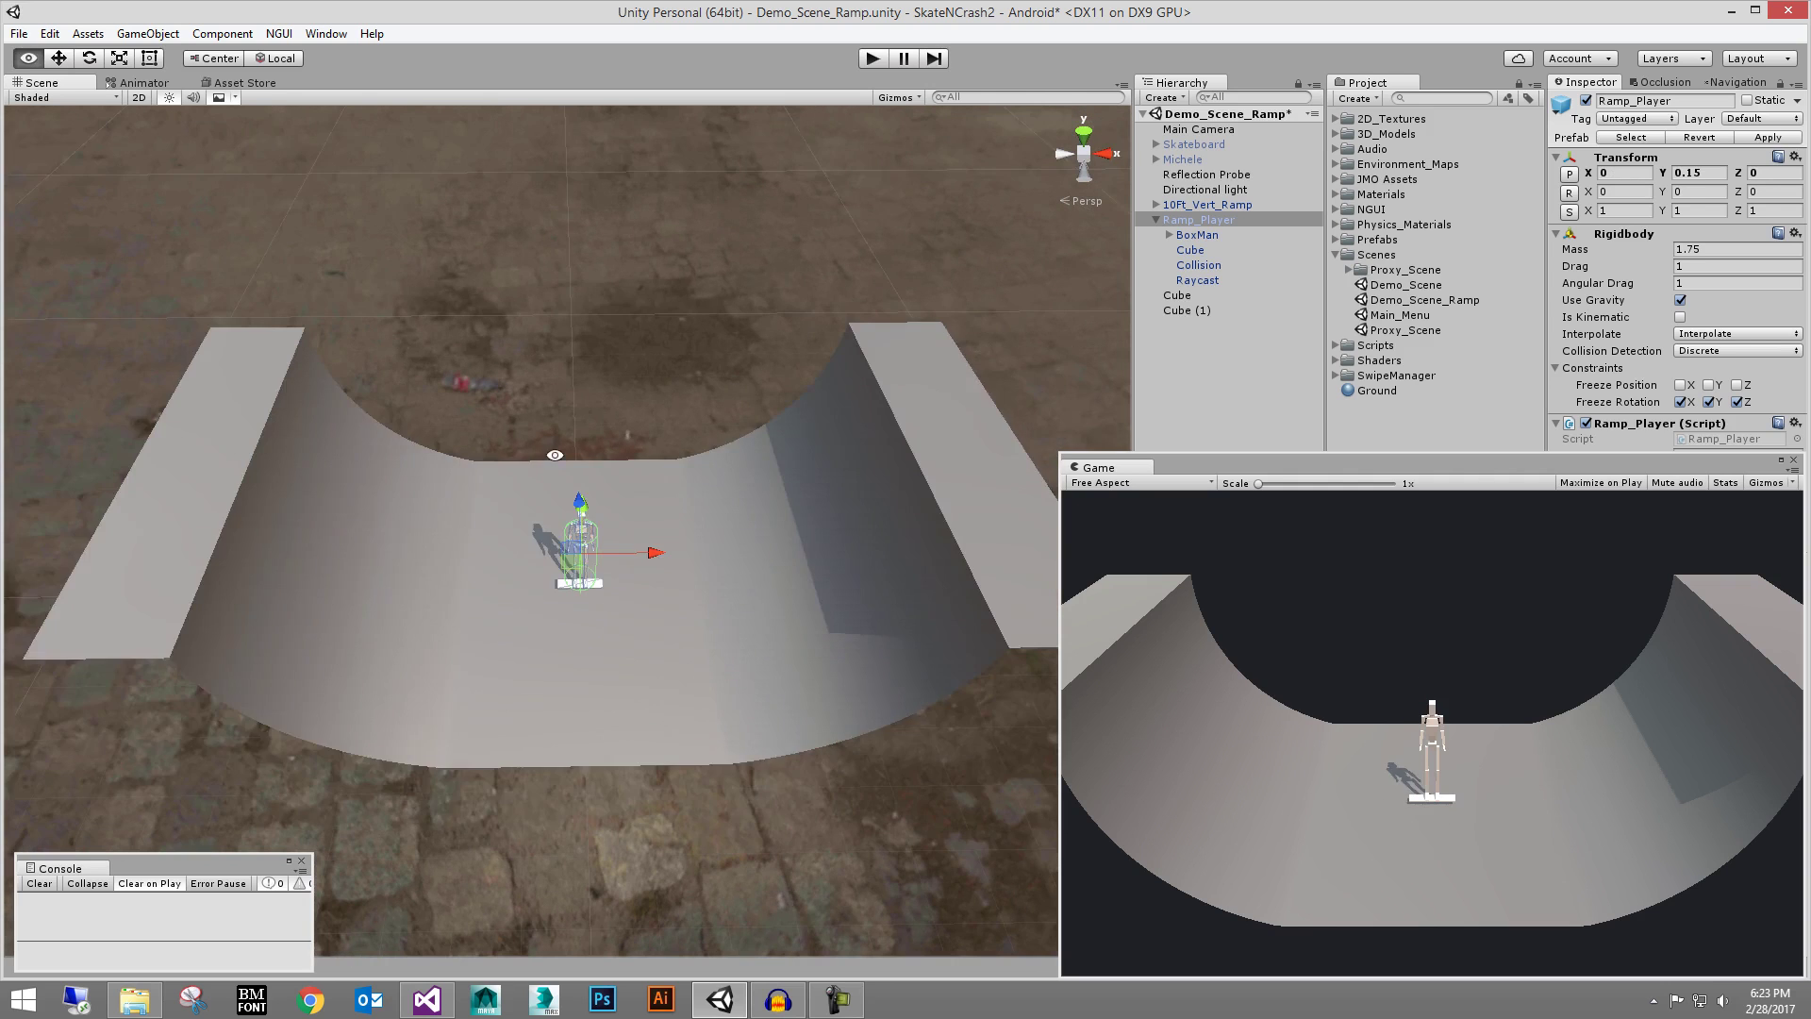
Collapse Ramp_Player's child list and Rigidbody settings to review its Ramp_Player script values beside the framed half-pipe
alt+scroll(554, 455, up, 3)
alt+scroll(737, 538, down, 4)
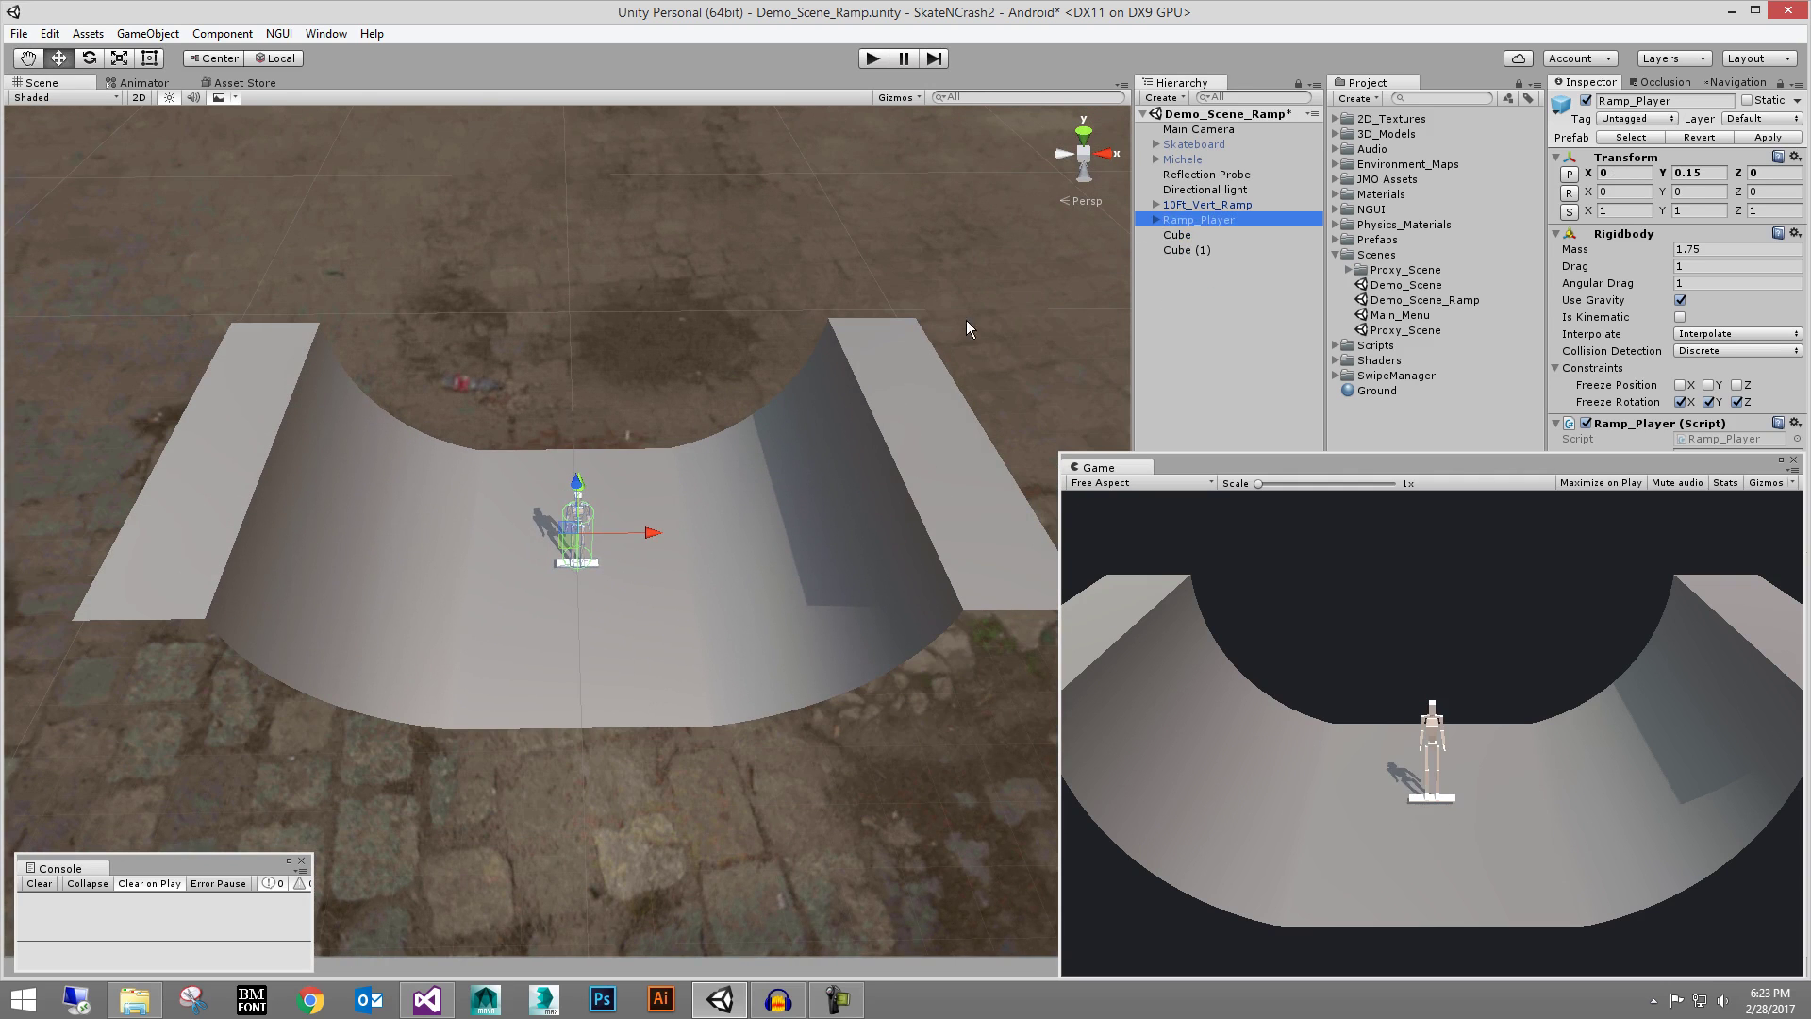
alt+drag(966, 327, 1573, 226)
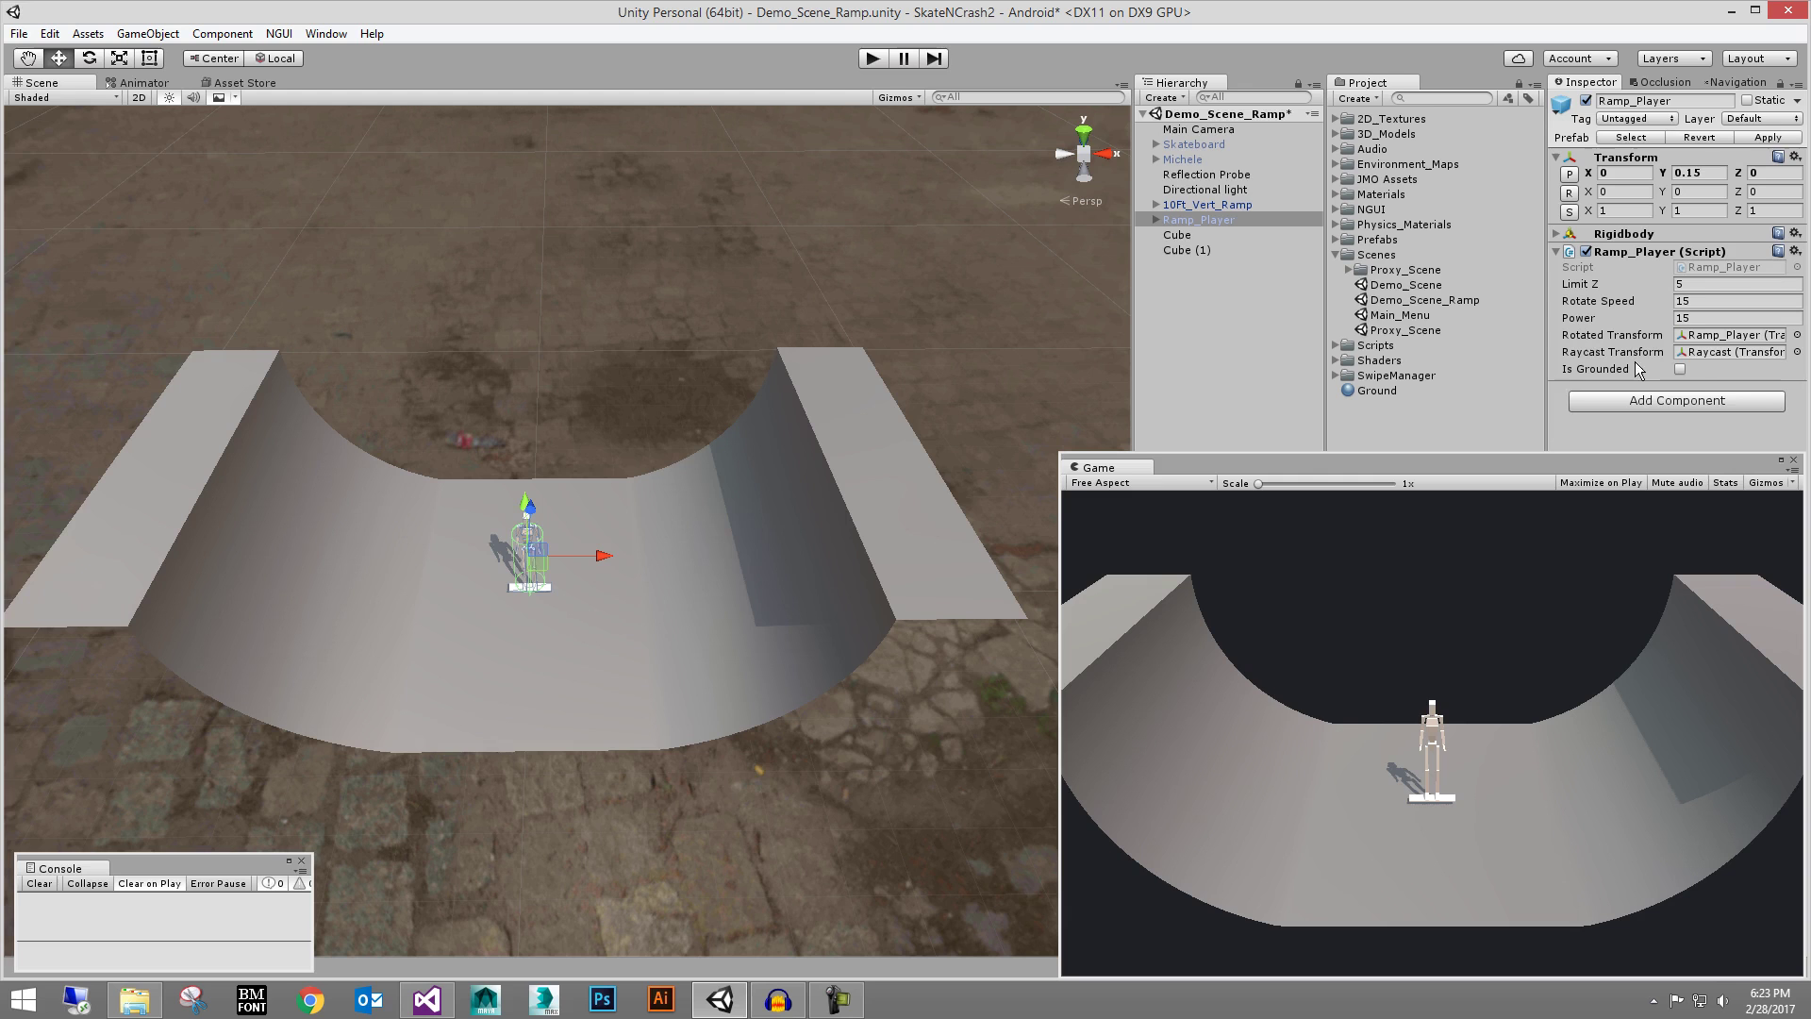
alt+right_drag(679, 317, 732, 381)
alt+drag(727, 341, 735, 271)
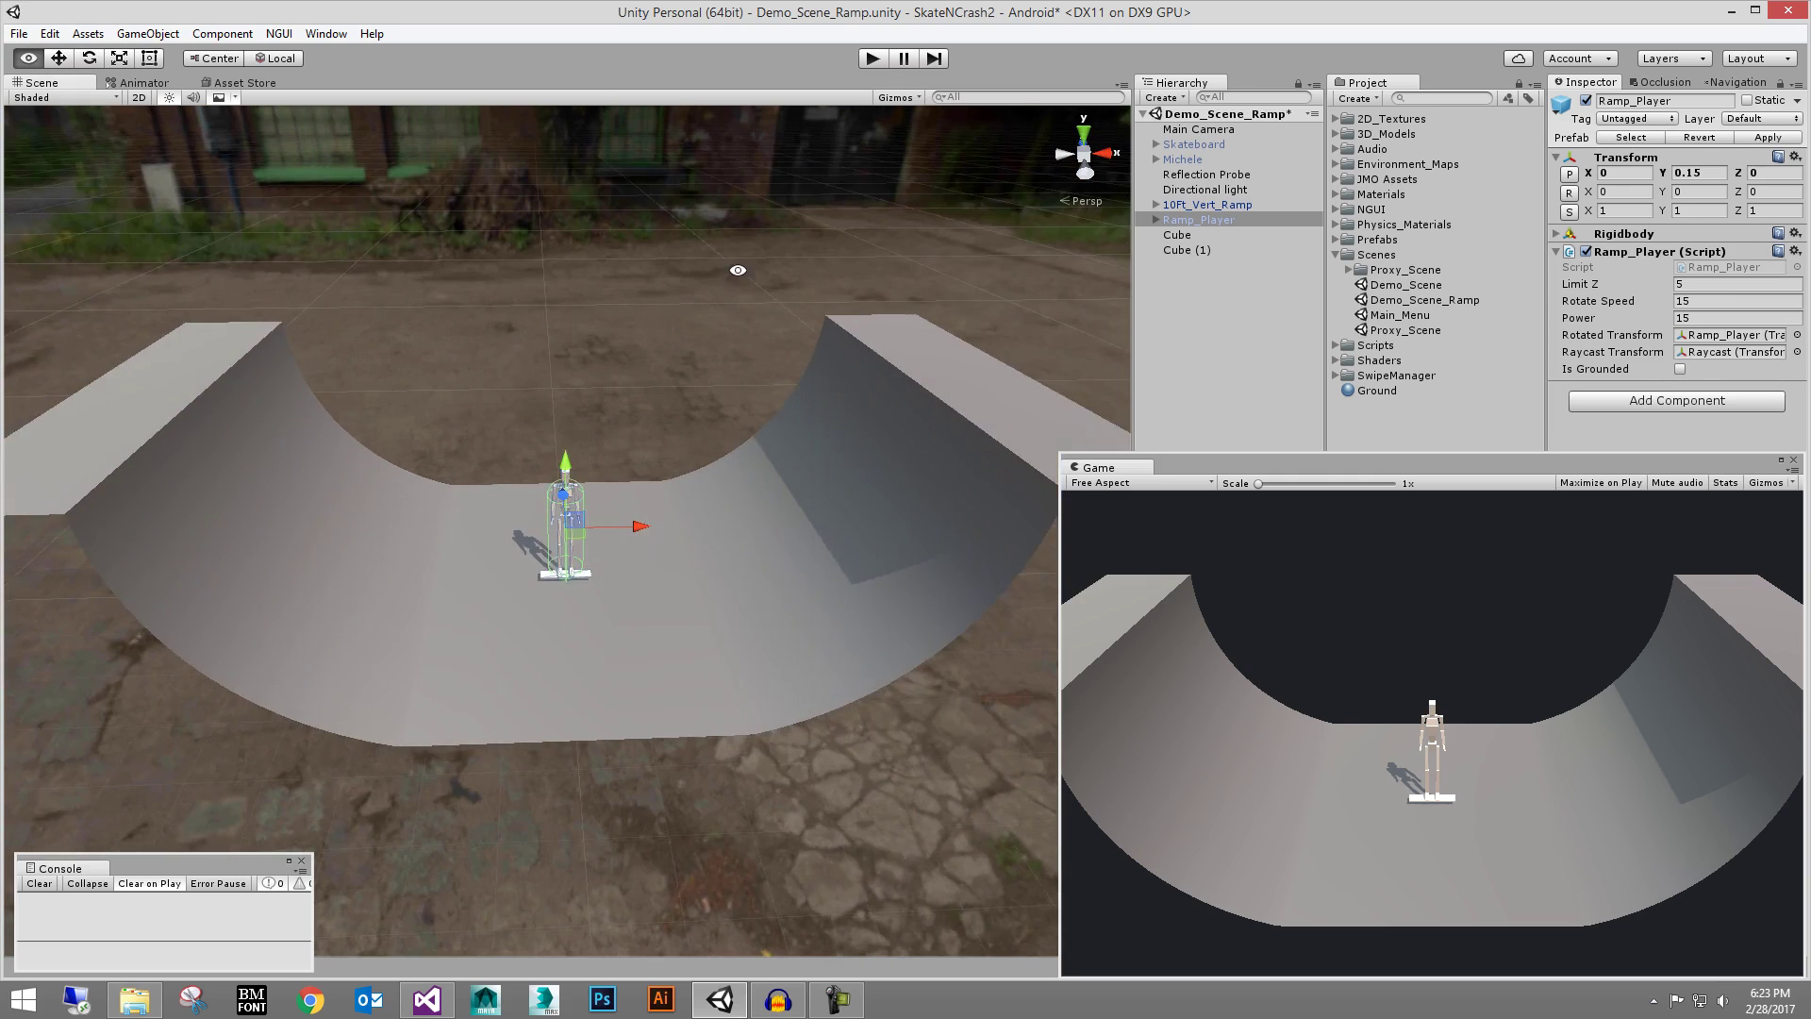
alt+right_drag(735, 271, 712, 500)
alt+drag(713, 501, 875, 382)
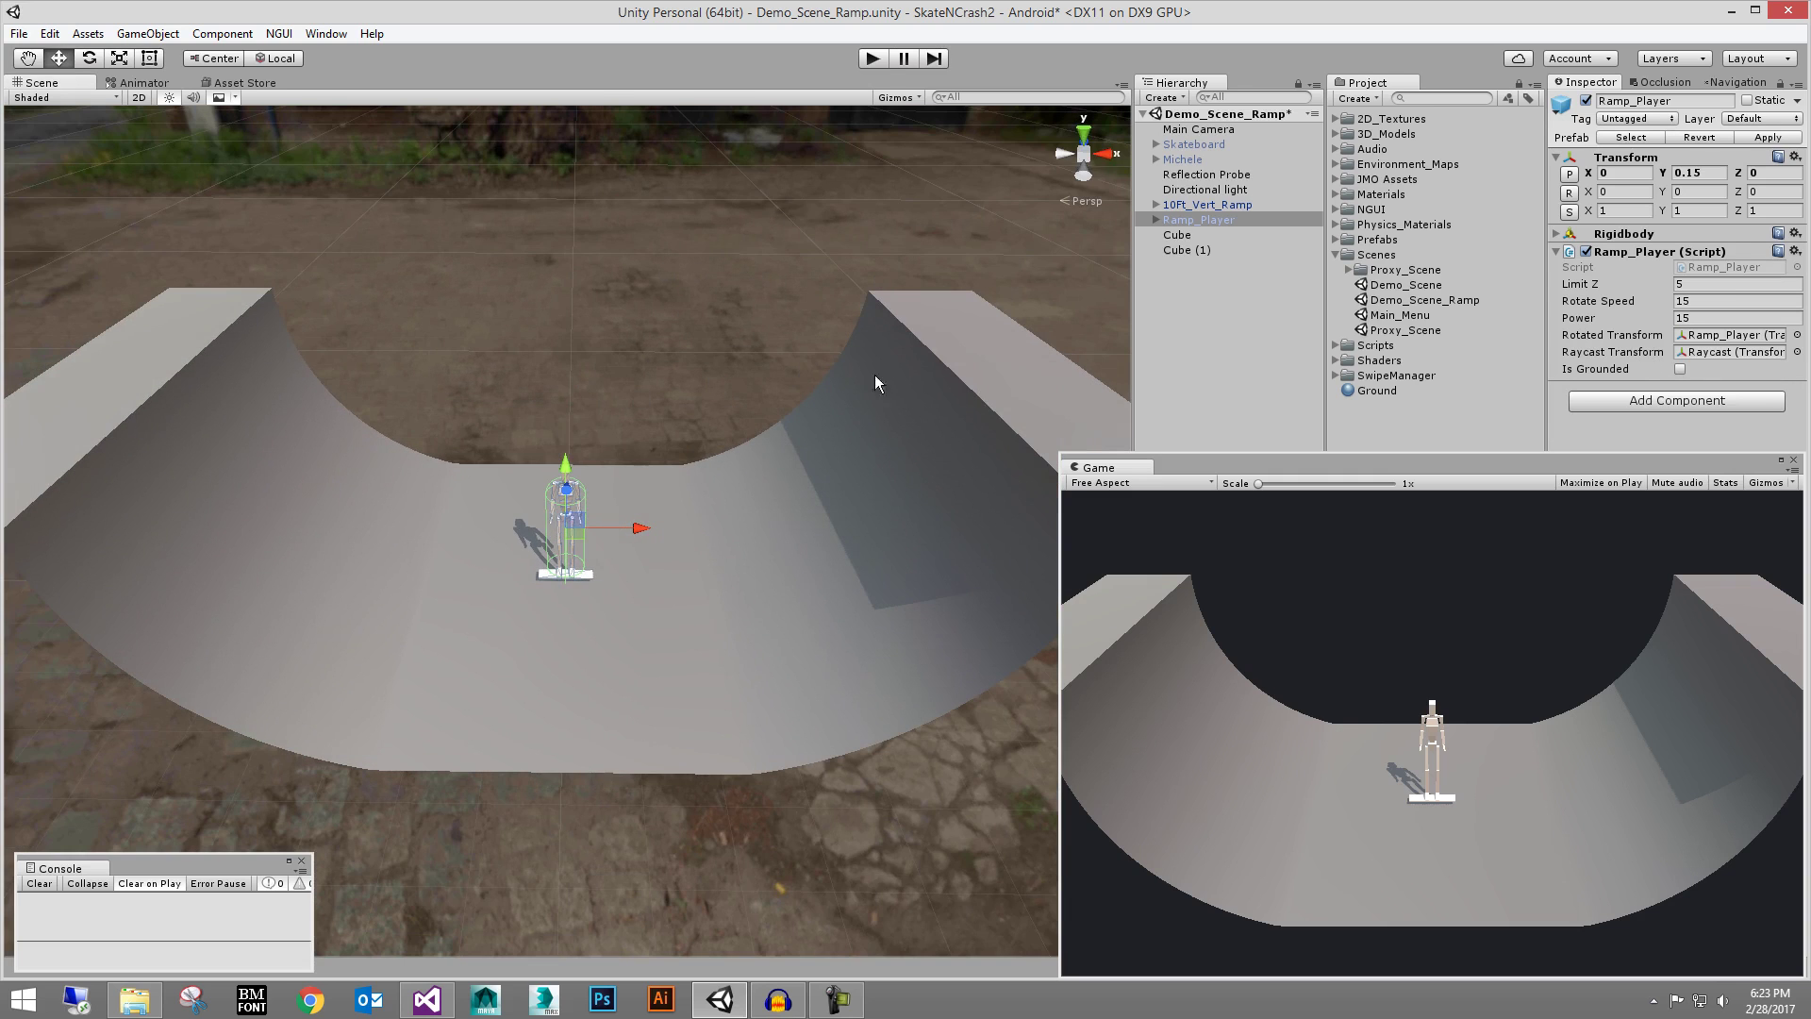
Deselect Ramp_Player and save both the Demo_Scene_Ramp scene and the project
click(1254, 376)
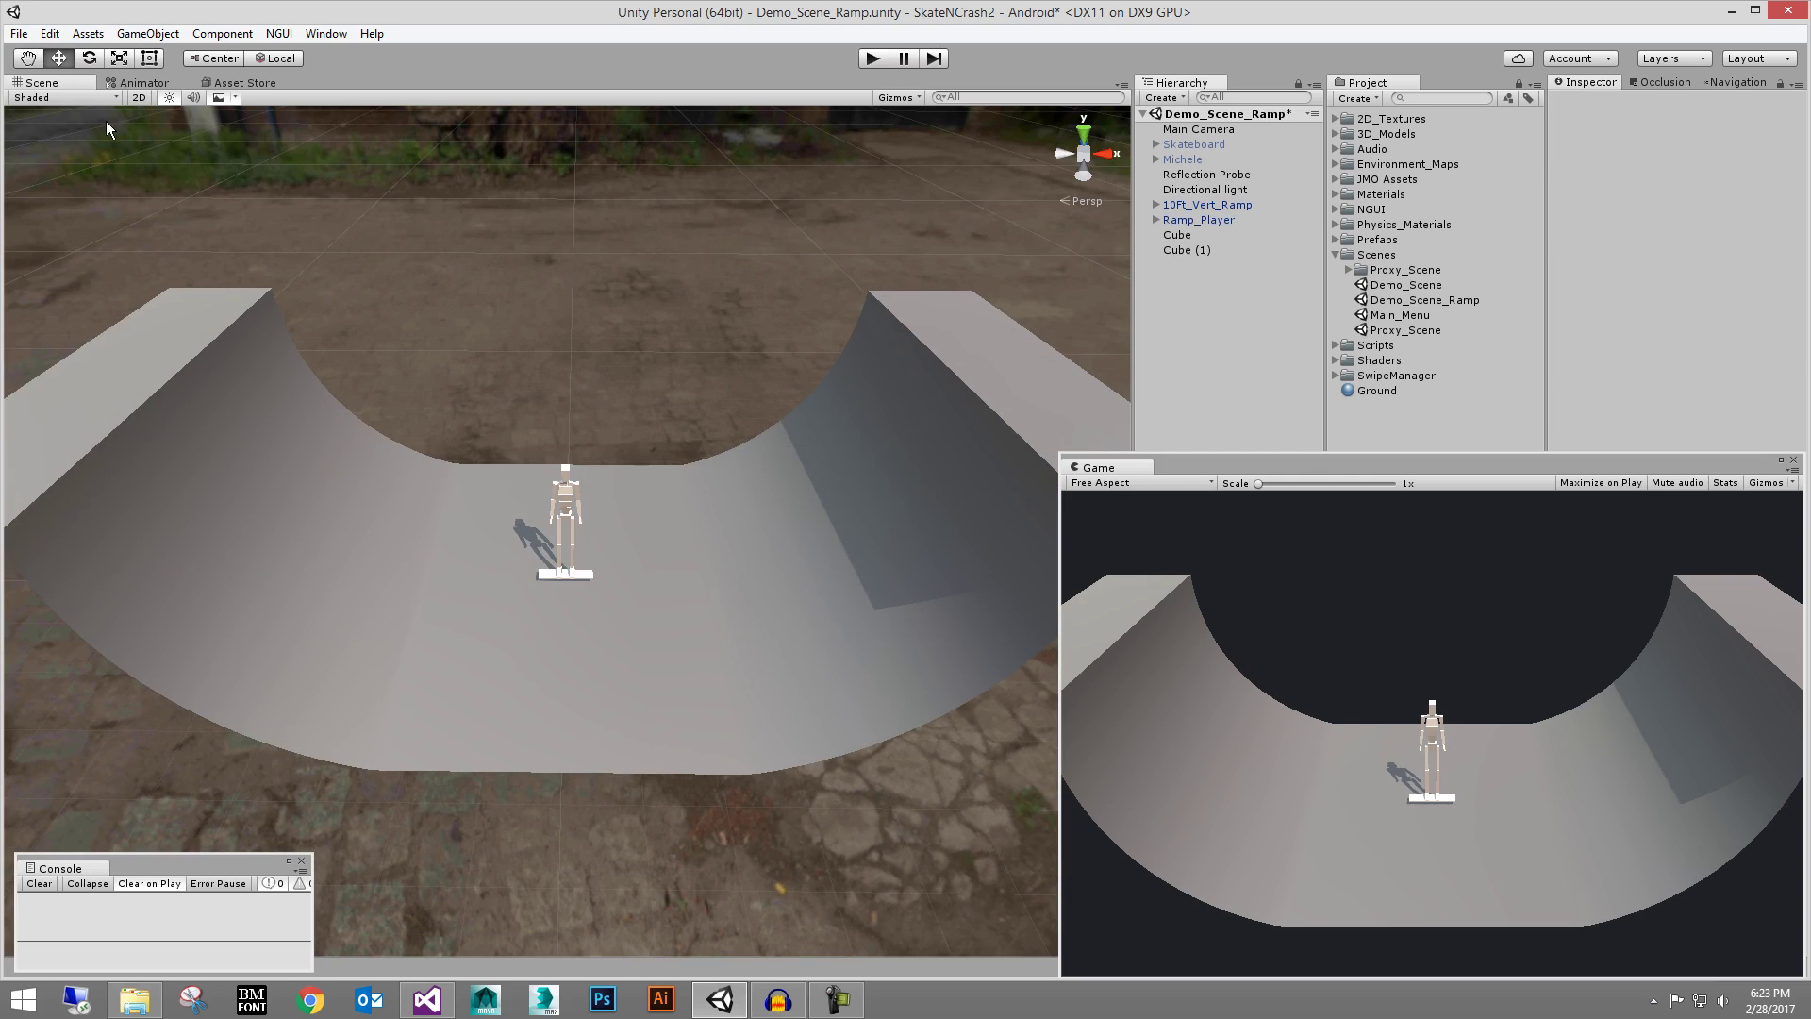
click(18, 33)
click(64, 103)
click(19, 33)
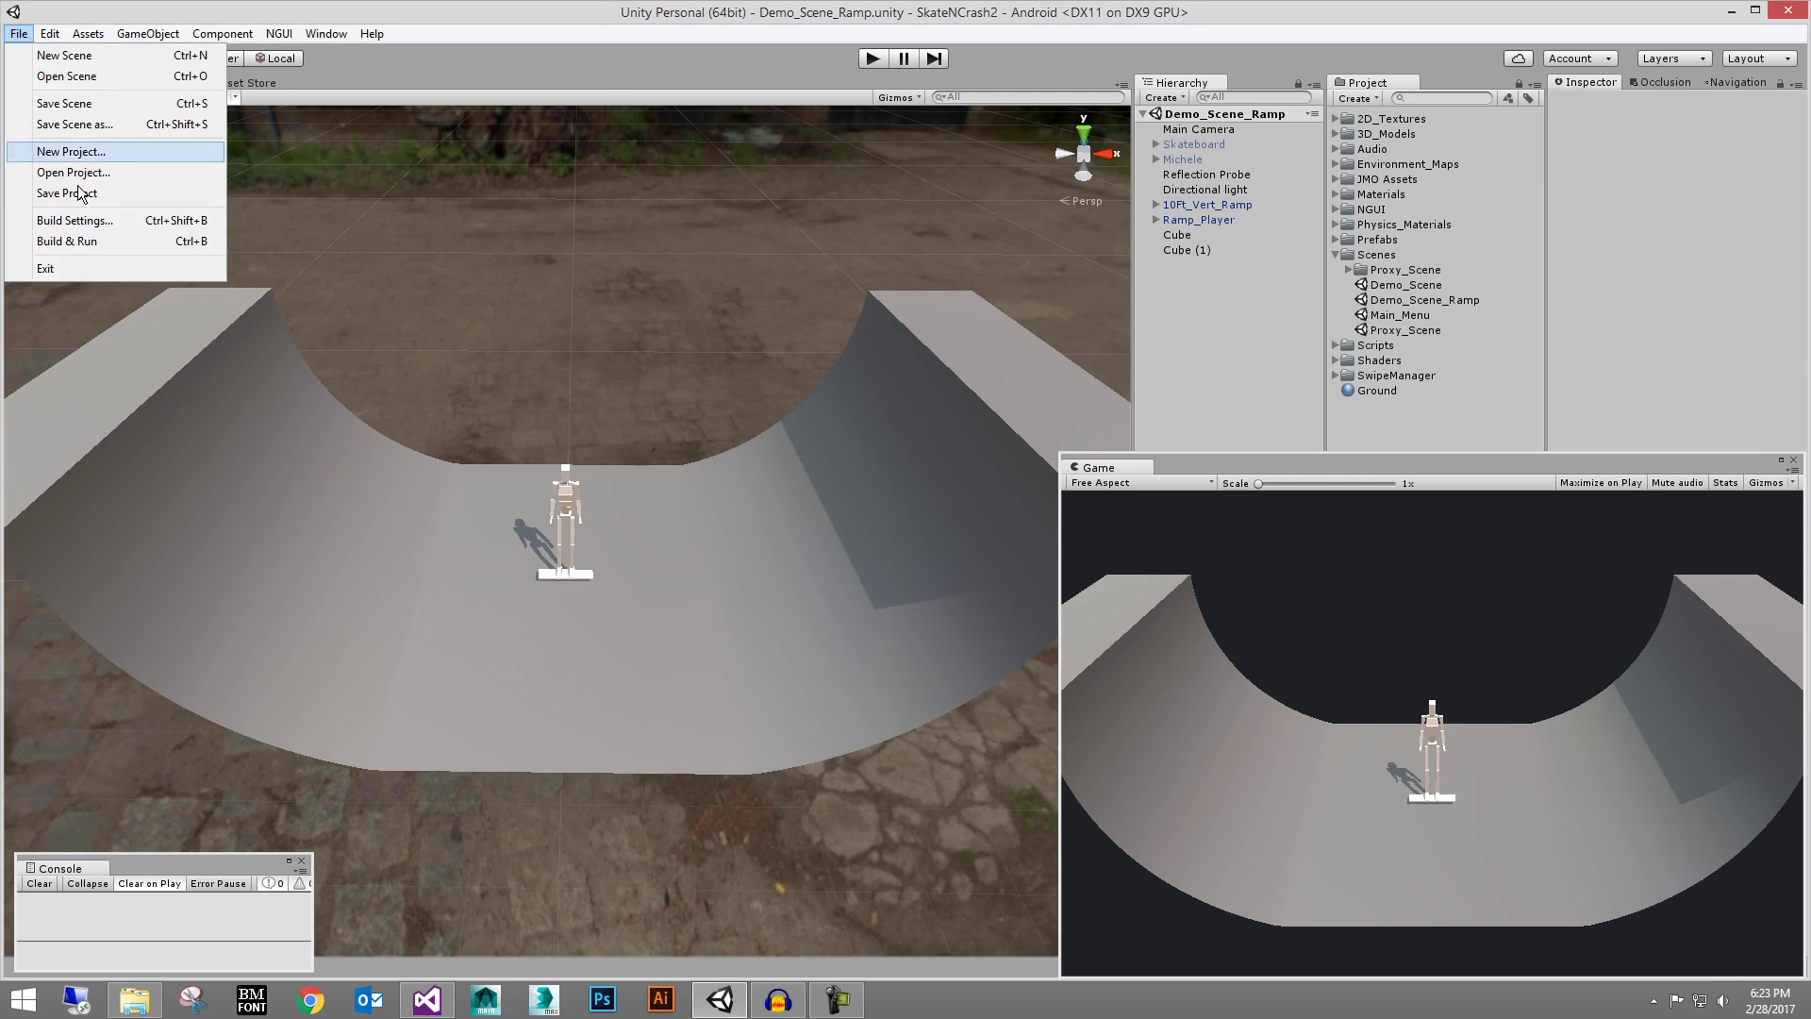
click(81, 194)
scroll(614, 371, down, 2)
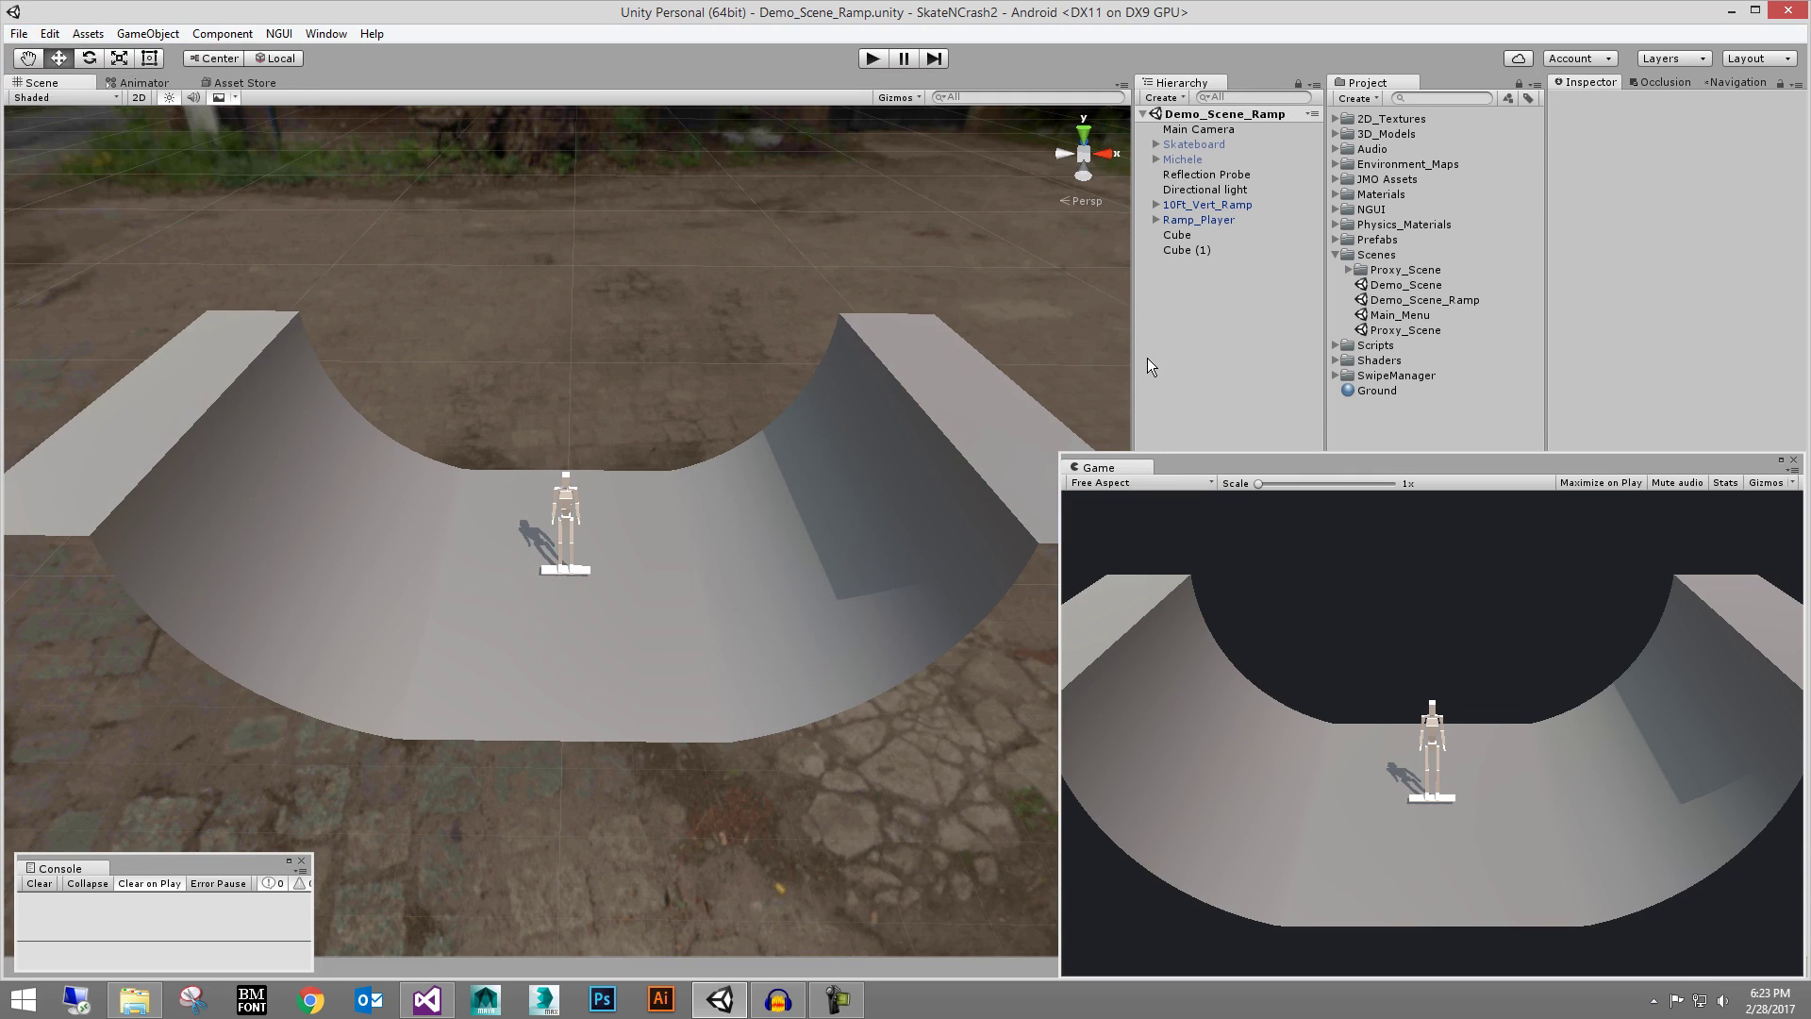
Open the Main_Menu scene for a brief look and switch to Proxy_Scene
double_click(1400, 315)
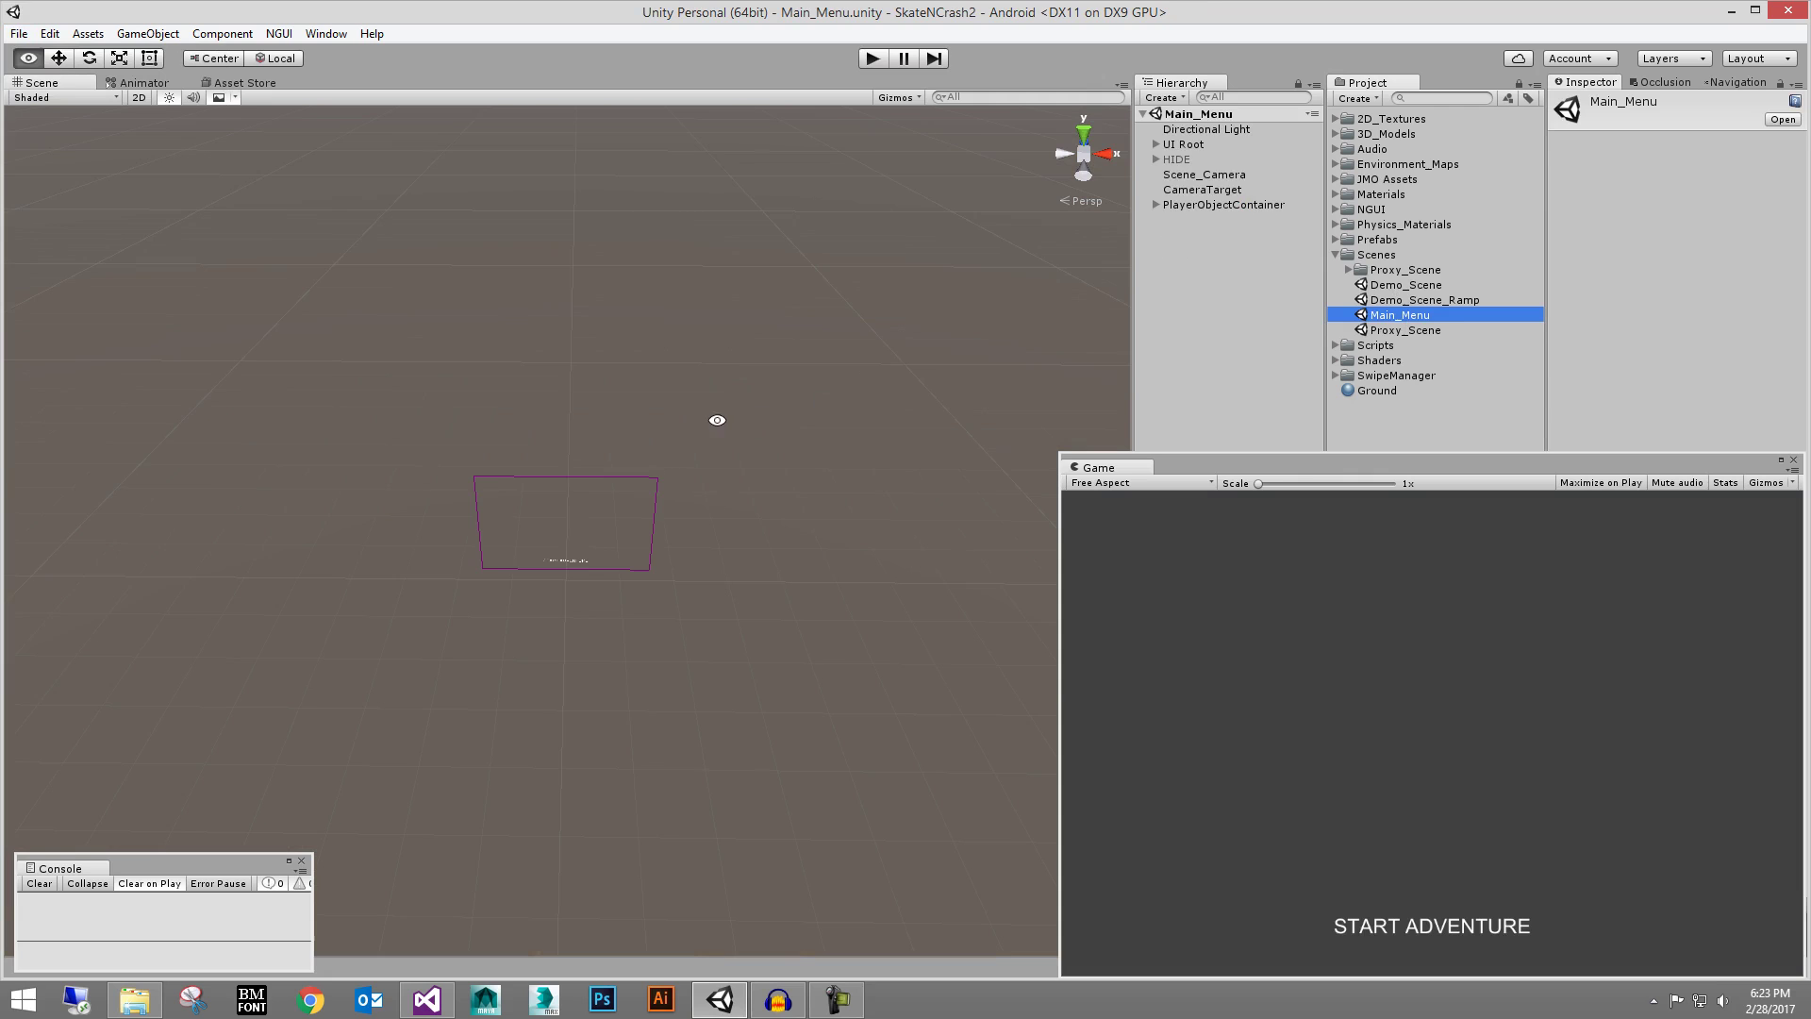
double_click(1414, 331)
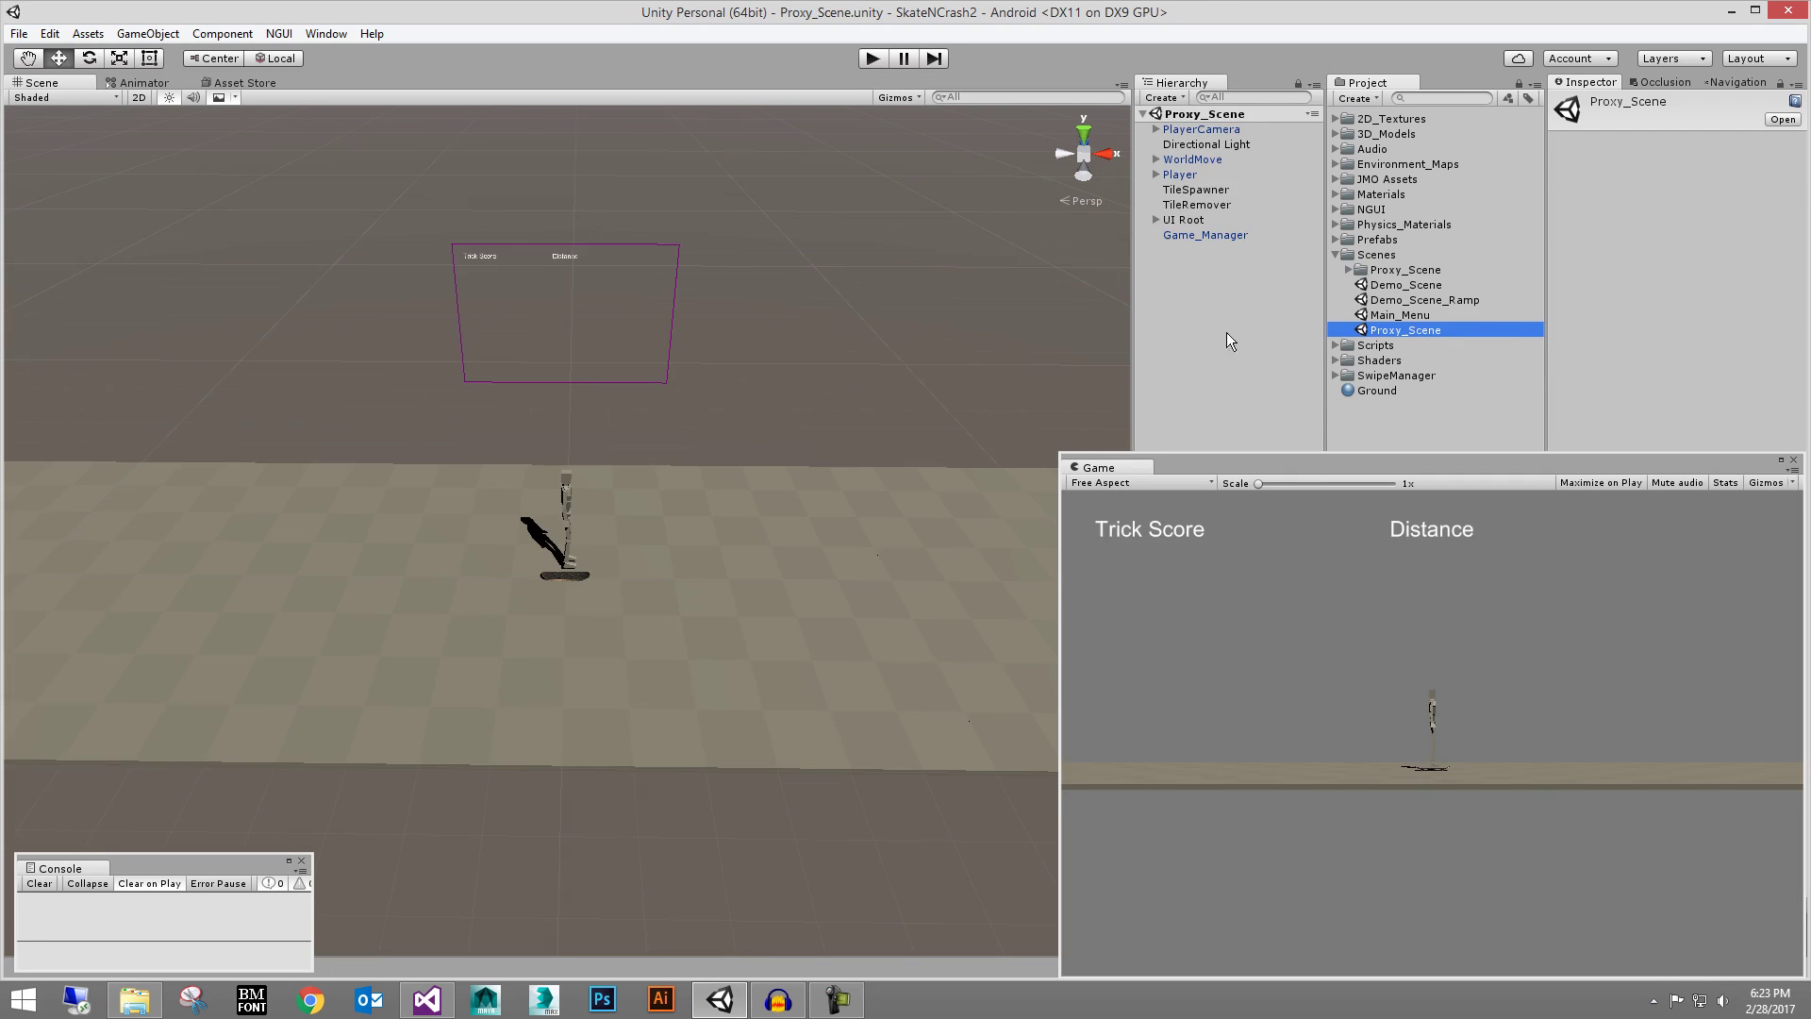
Examine Proxy_Scene's long track, its block obstacles and the box figure on the skateboard from an angle
alt+drag(755, 378, 998, 396)
alt+right_drag(998, 396, 457, 275)
alt+drag(456, 274, 660, 378)
alt+right_drag(849, 481, 880, 497)
alt+drag(880, 497, 740, 513)
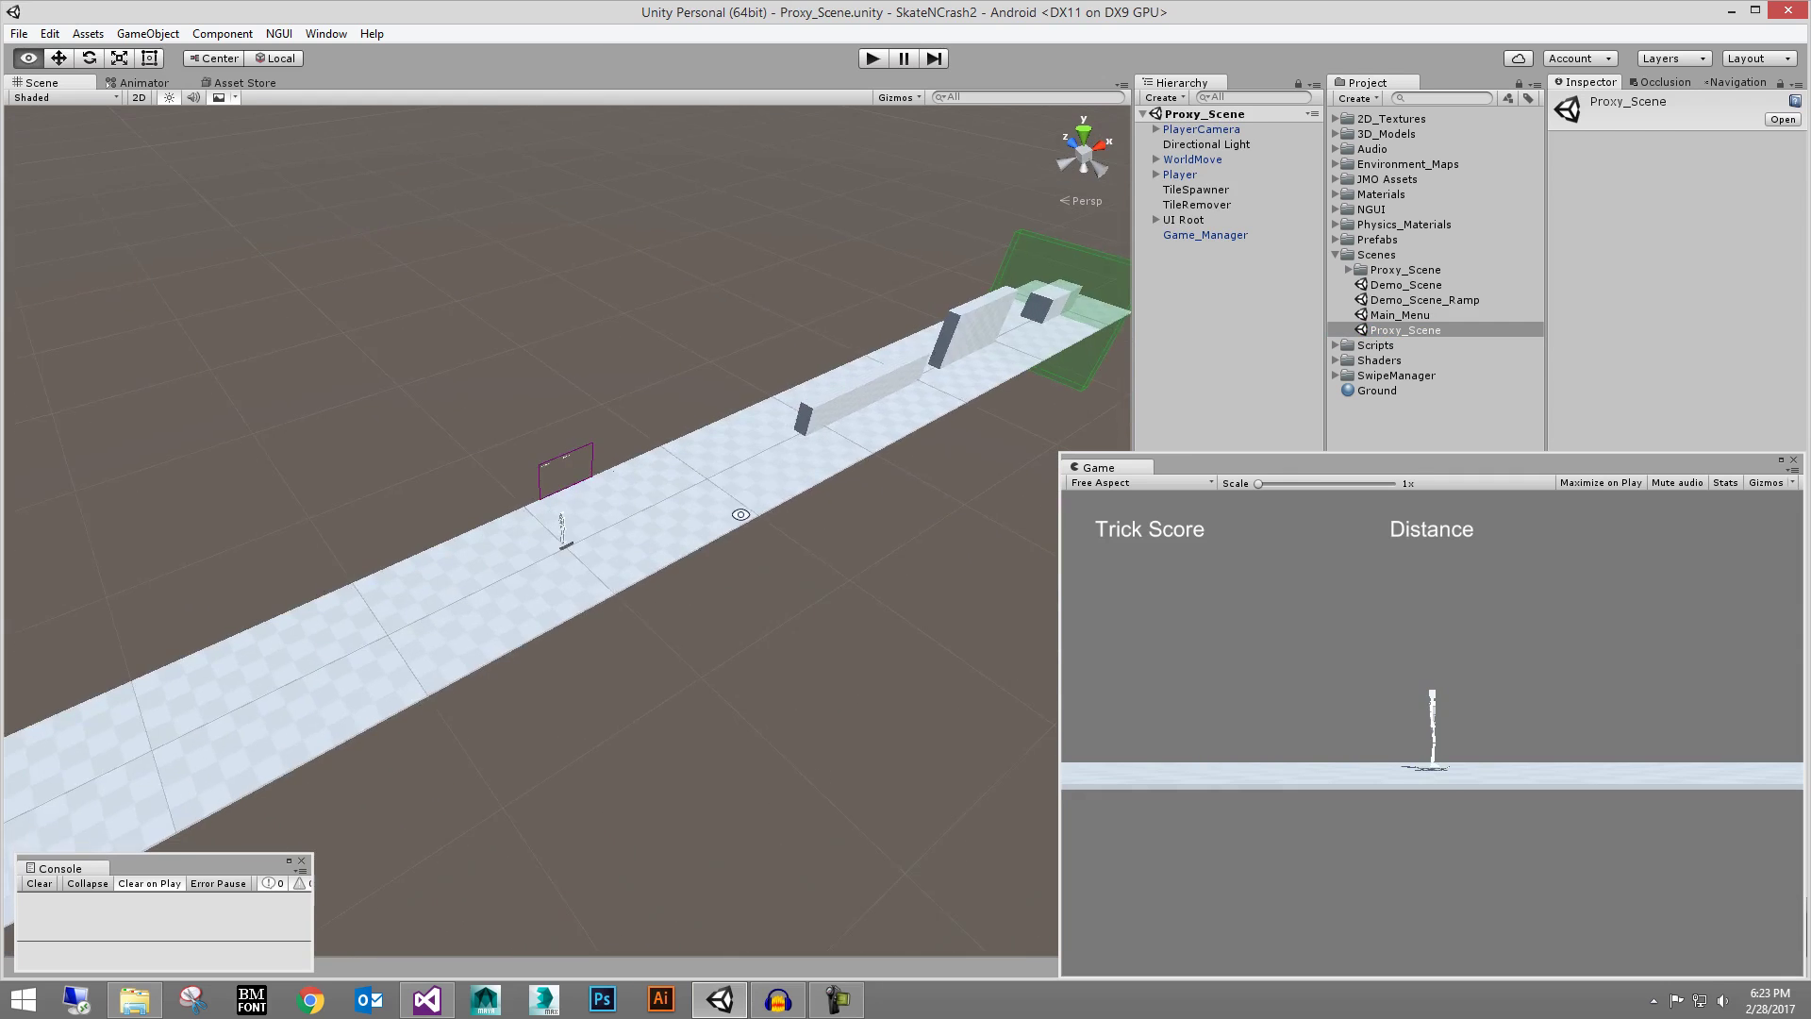
alt+right_drag(740, 513, 890, 501)
alt+drag(889, 501, 752, 529)
alt+right_drag(752, 529, 981, 509)
alt+drag(981, 509, 1139, 245)
Select the Player object, move the Game window clear of its component settings and widen the Inspector
click(1181, 174)
drag(1327, 463, 939, 858)
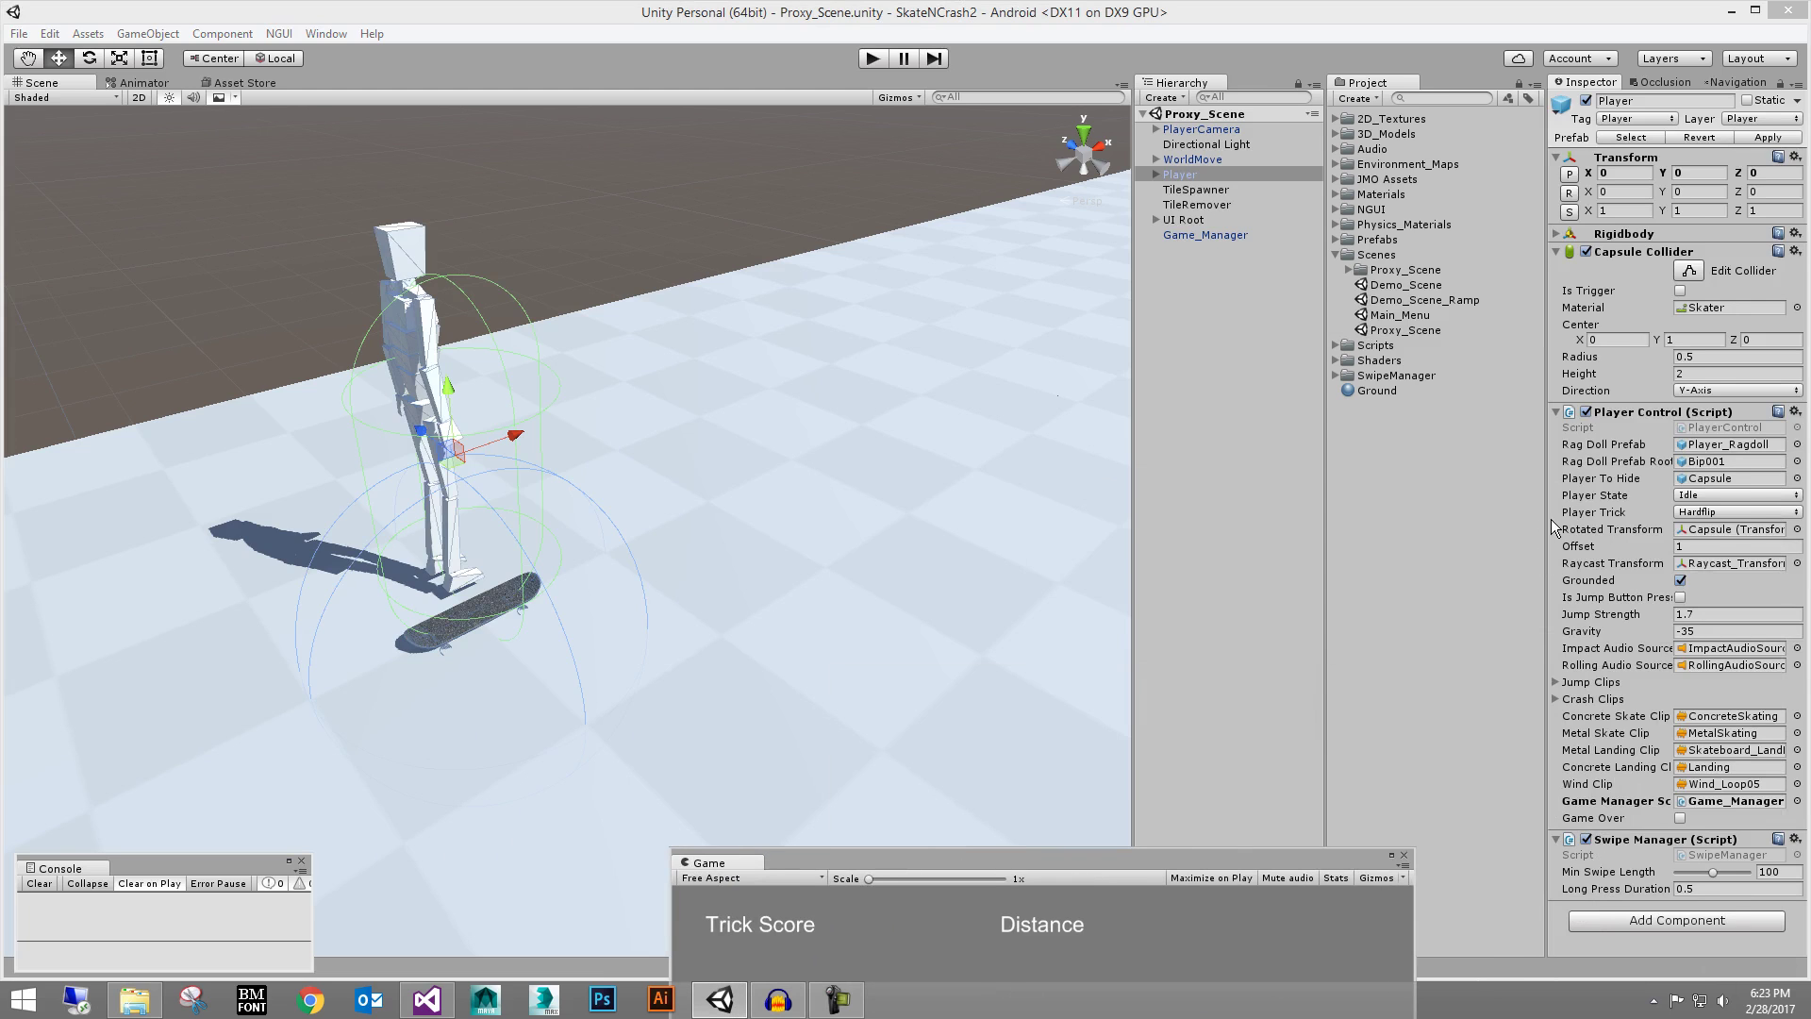
drag(1548, 527, 1521, 522)
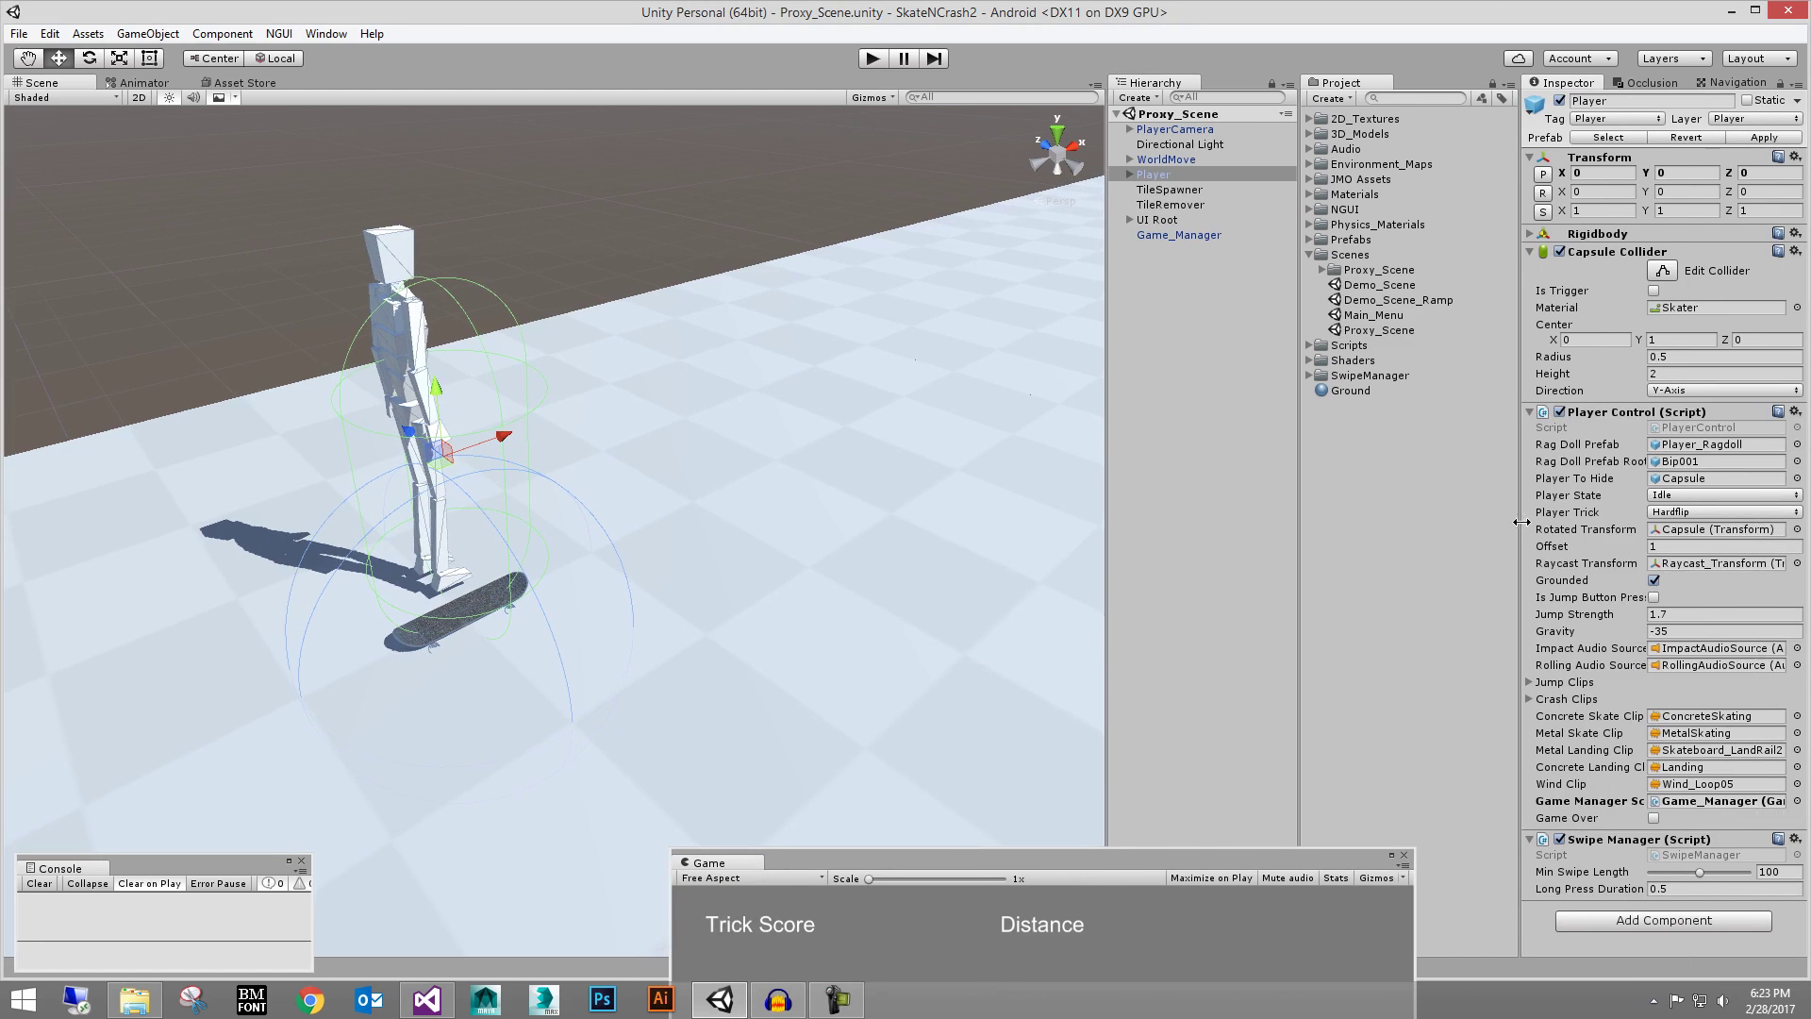
Review the Player State and Player Trick options of the Player Control script and bring the Game window fully into view
click(1653, 496)
click(1624, 378)
click(1660, 514)
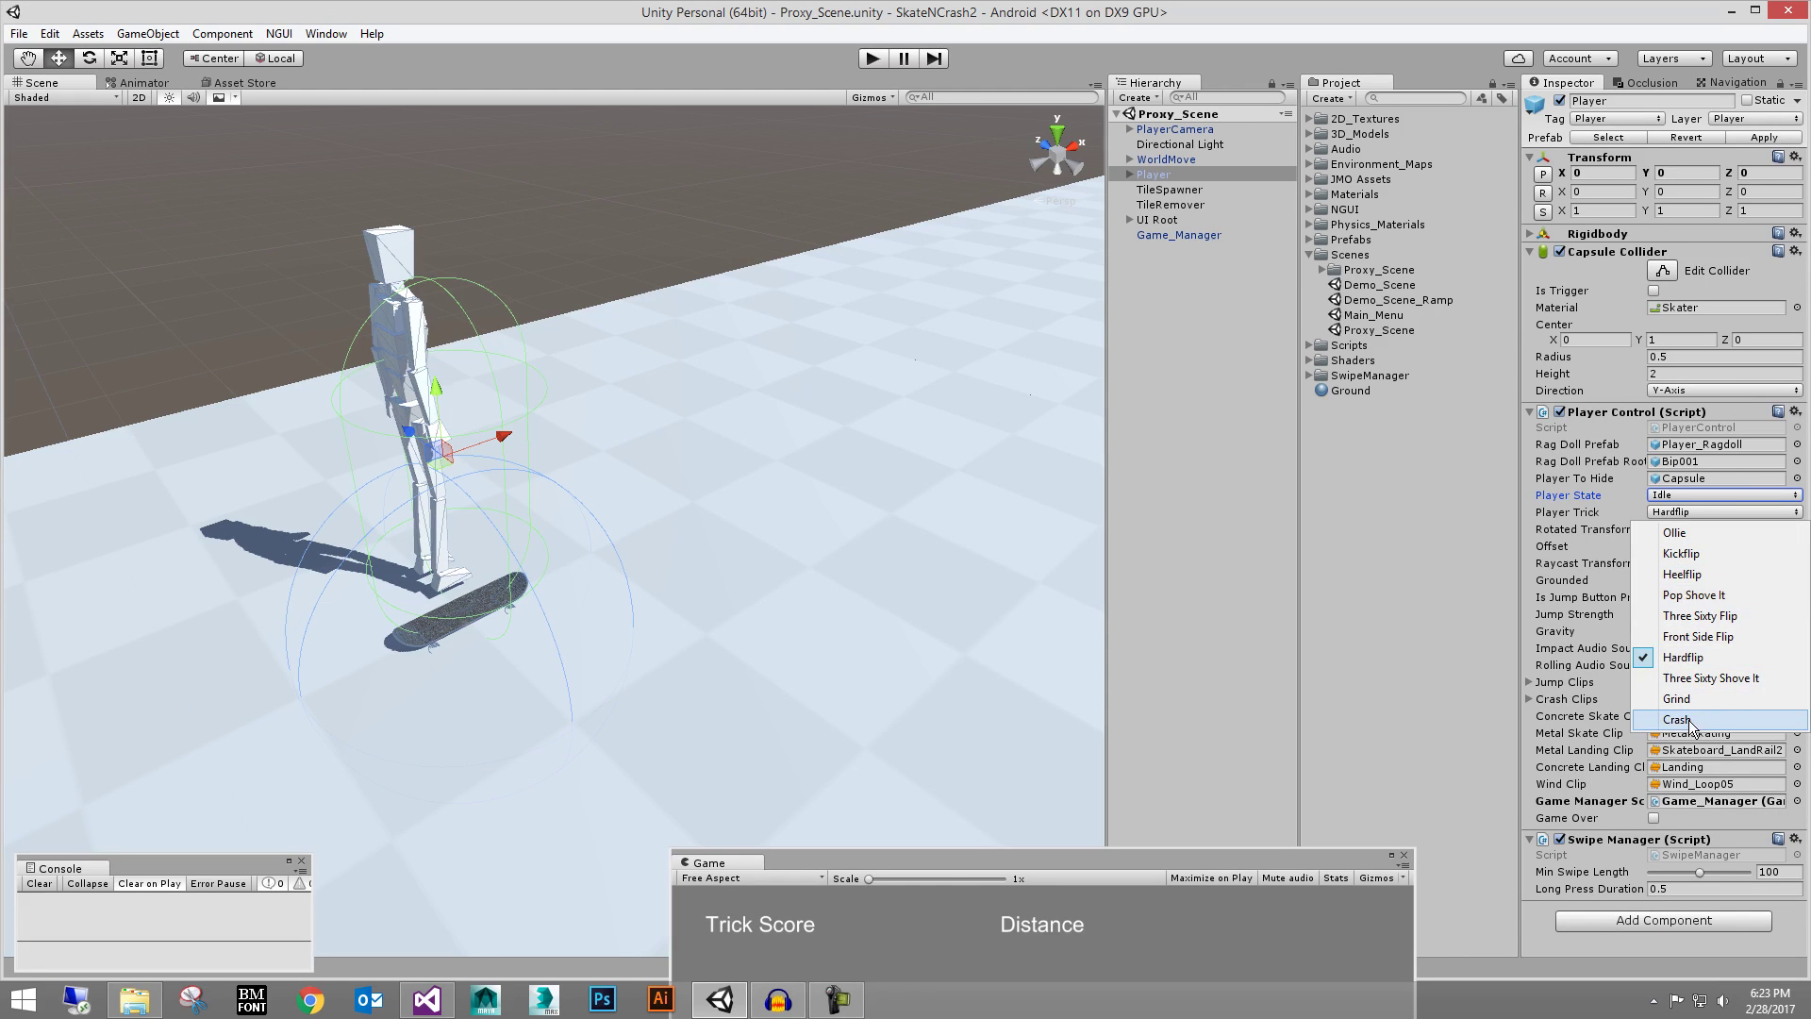
drag(1291, 865, 1346, 405)
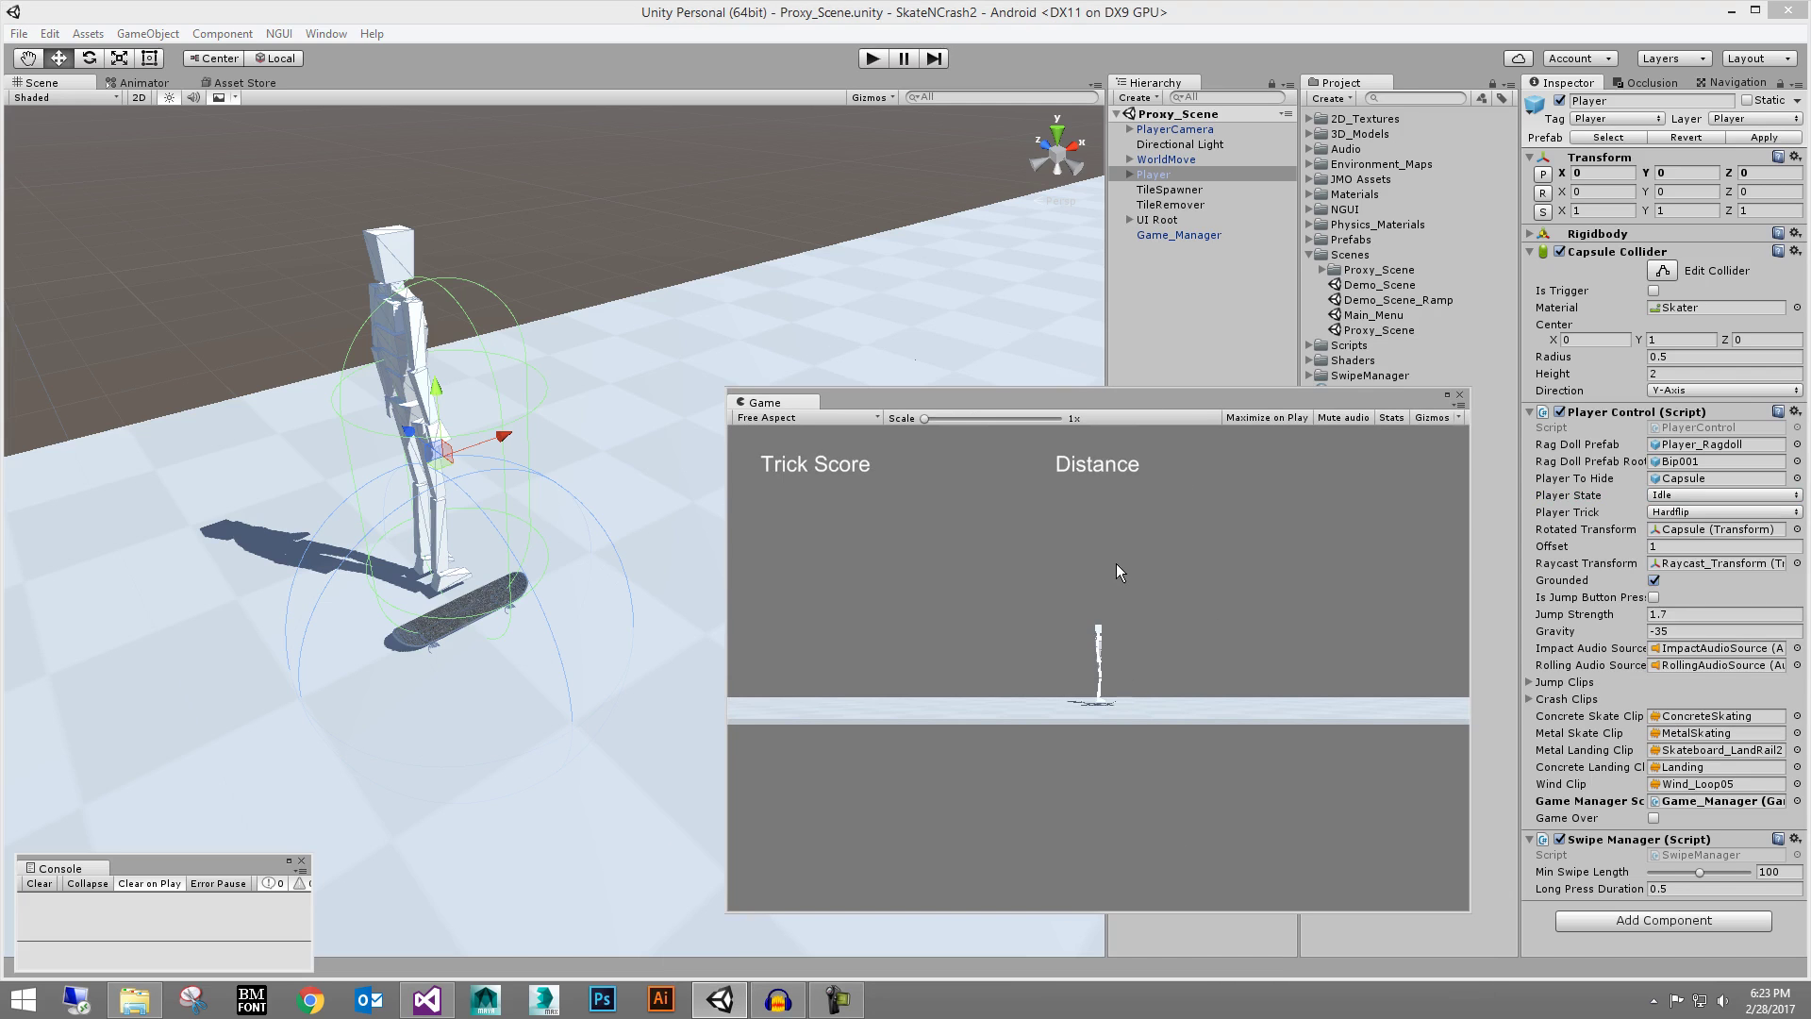
click(1660, 512)
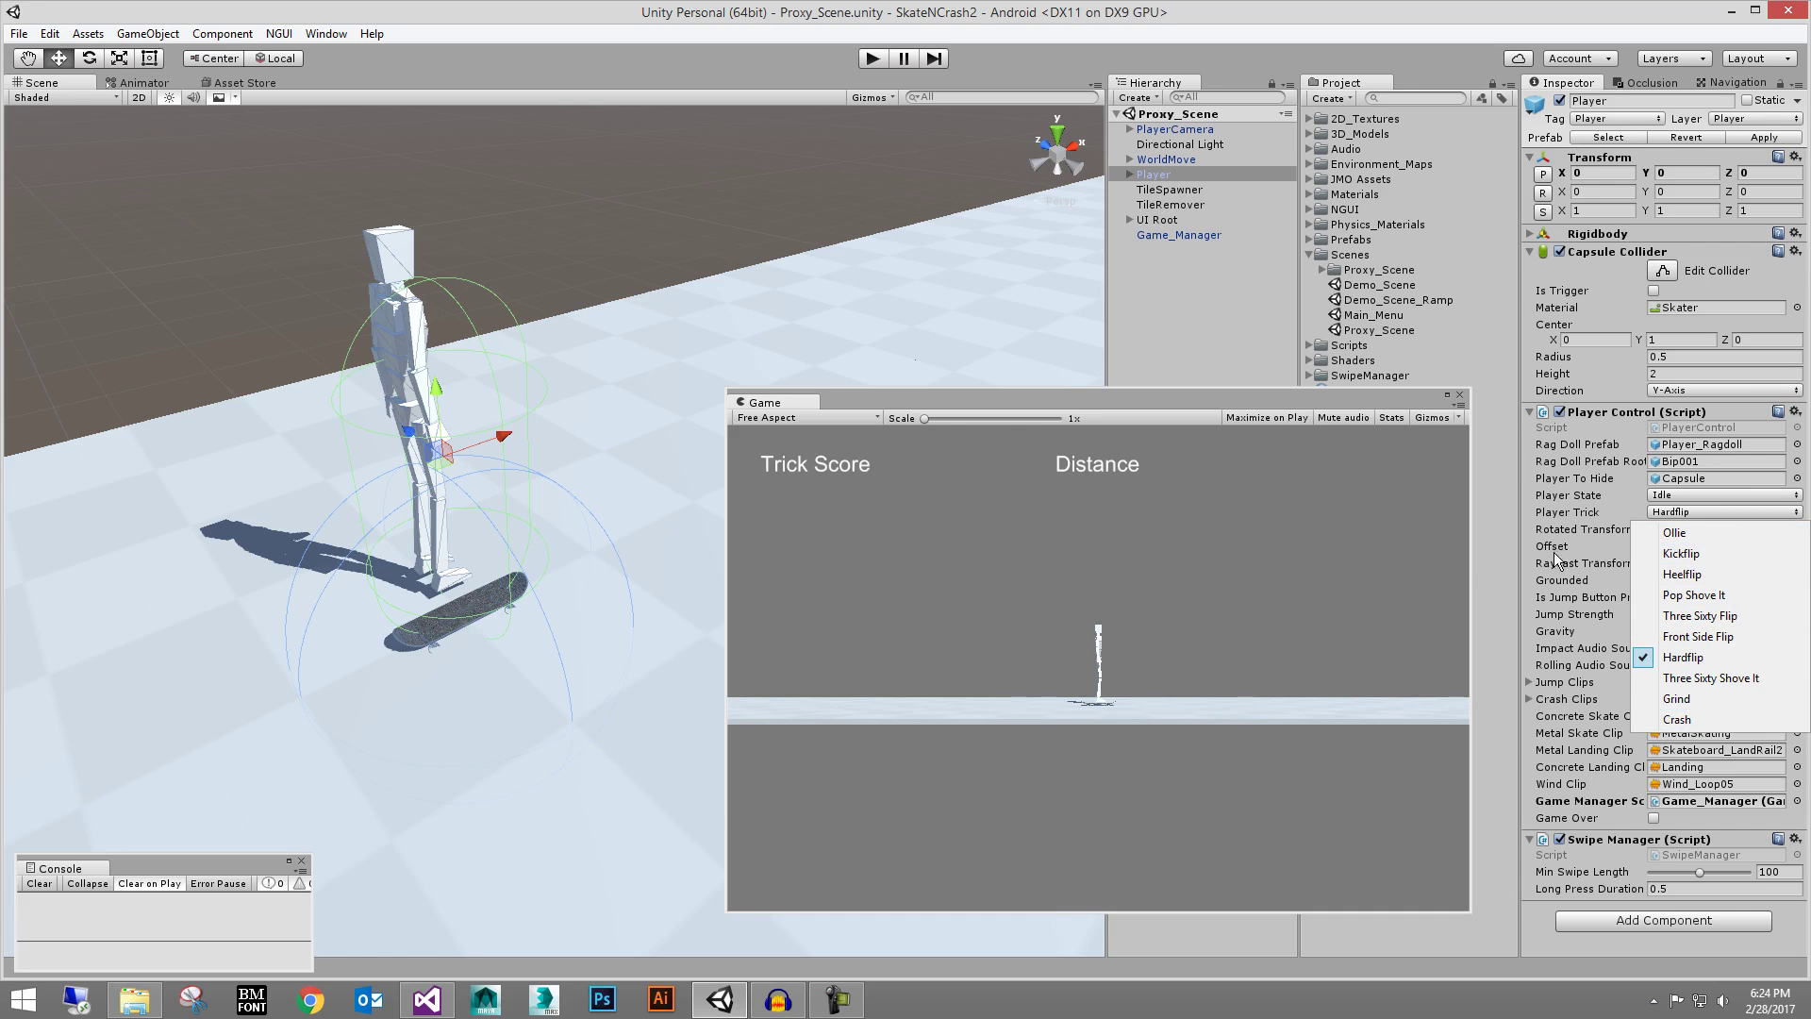
click(1278, 575)
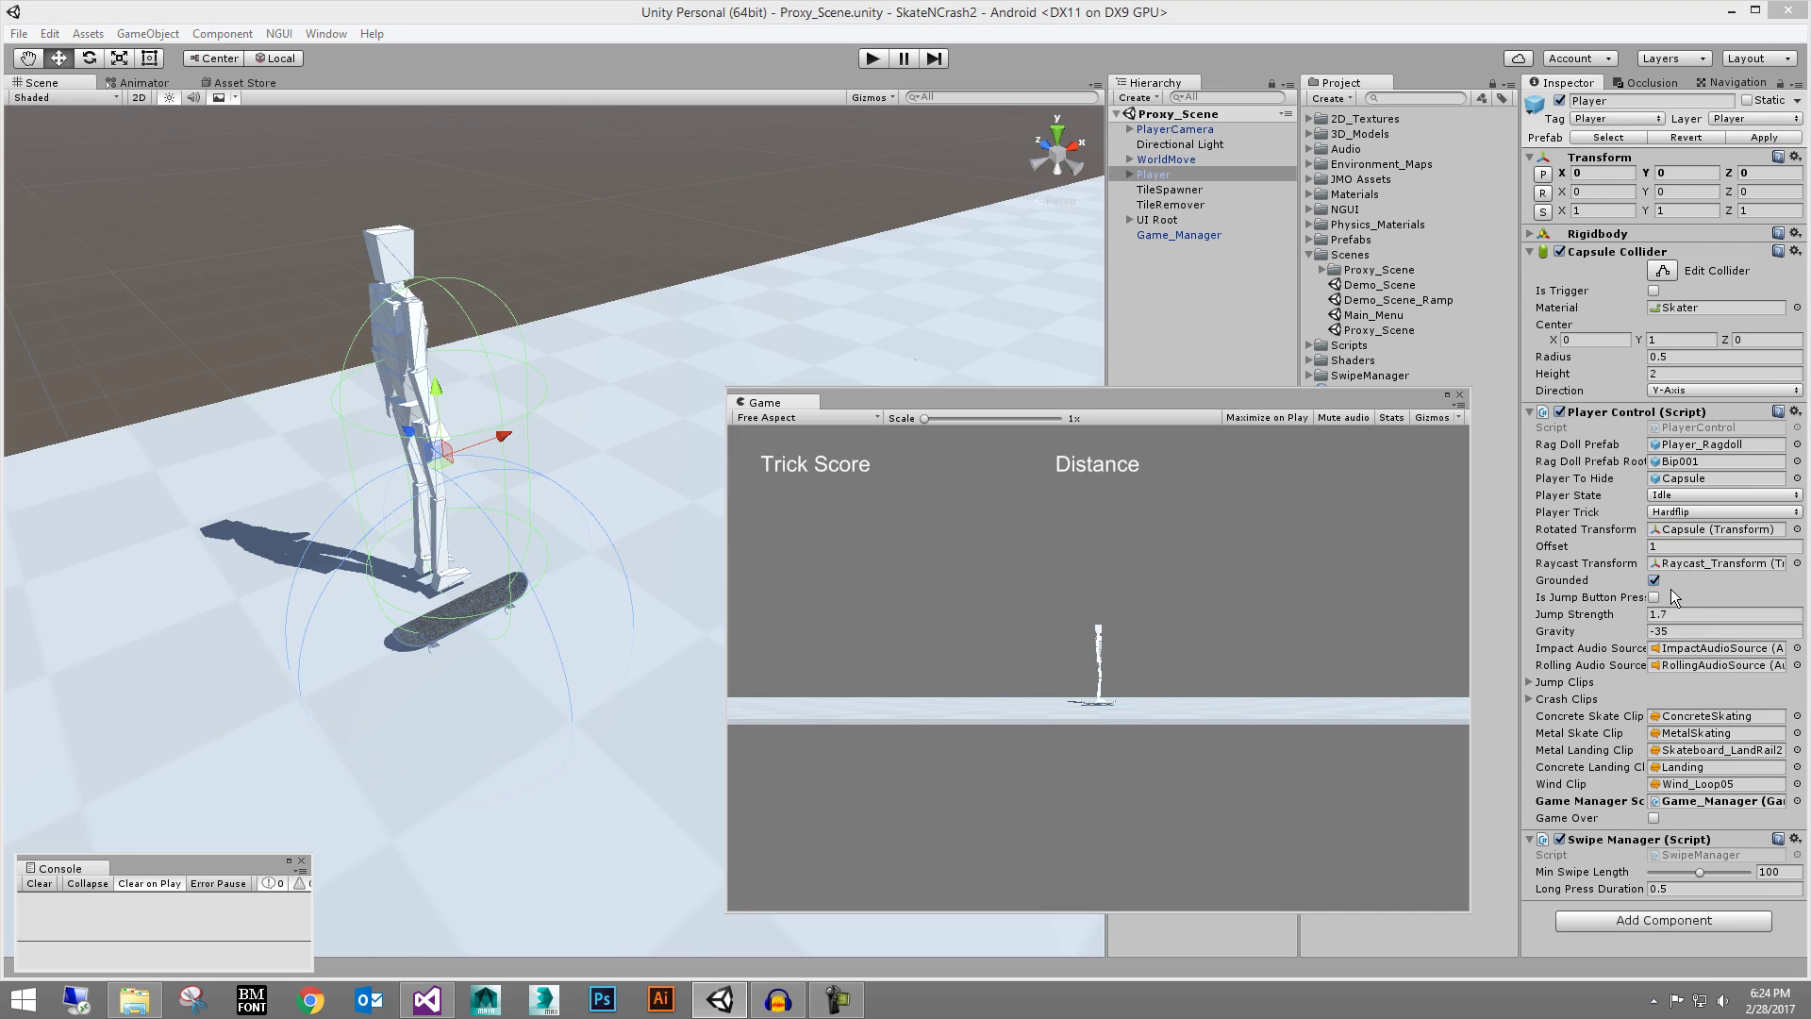
Move the Game window clear of the skater and shrink it to reveal more of the track
drag(1384, 416, 1433, 476)
alt+right_drag(1038, 399, 849, 396)
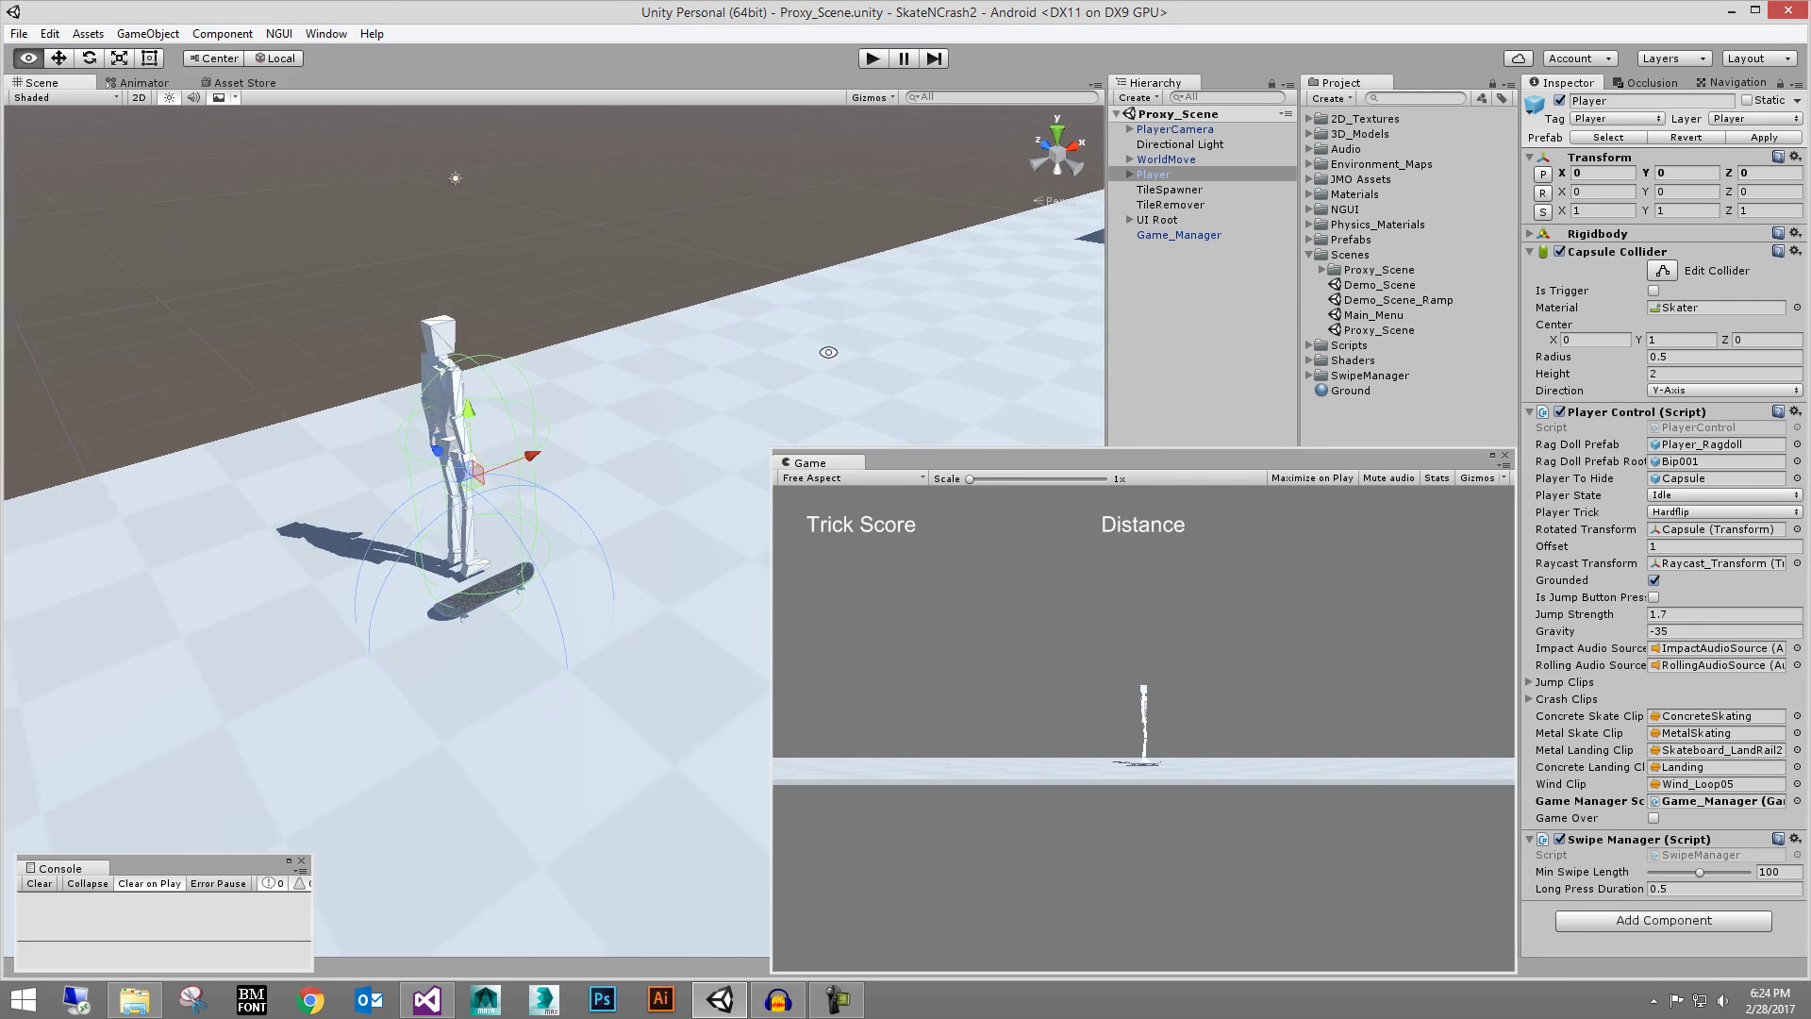
alt+drag(849, 397, 953, 425)
alt+right_drag(953, 424, 802, 467)
drag(770, 453, 851, 518)
alt+right_drag(603, 344, 532, 343)
alt+drag(532, 343, 716, 488)
drag(1016, 532, 1013, 530)
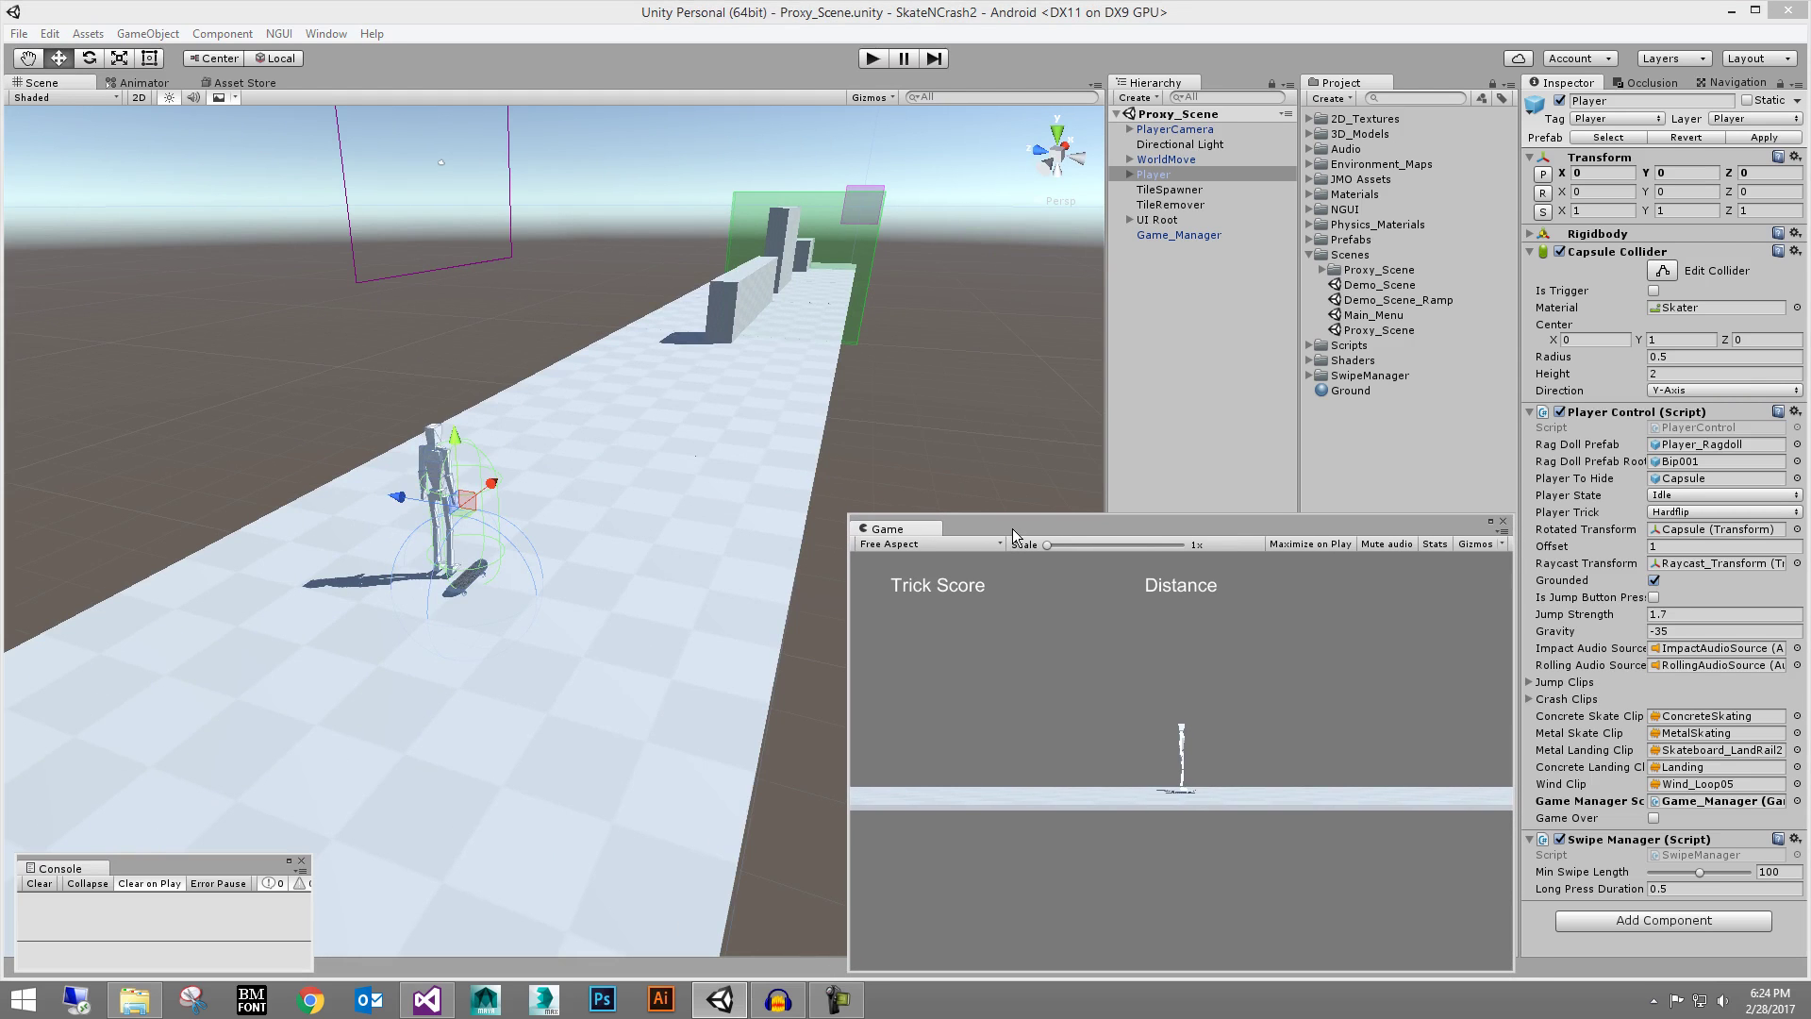
Expand the Scripts folder to view the project's scripts, and reselect the Player object
alt+drag(550, 344, 735, 424)
alt+right_drag(735, 424, 849, 478)
alt+drag(849, 477, 660, 509)
mouse_move(660, 509)
alt+right_down()
mouse_move(873, 543)
mouse_move(638, 509)
alt+right_up()
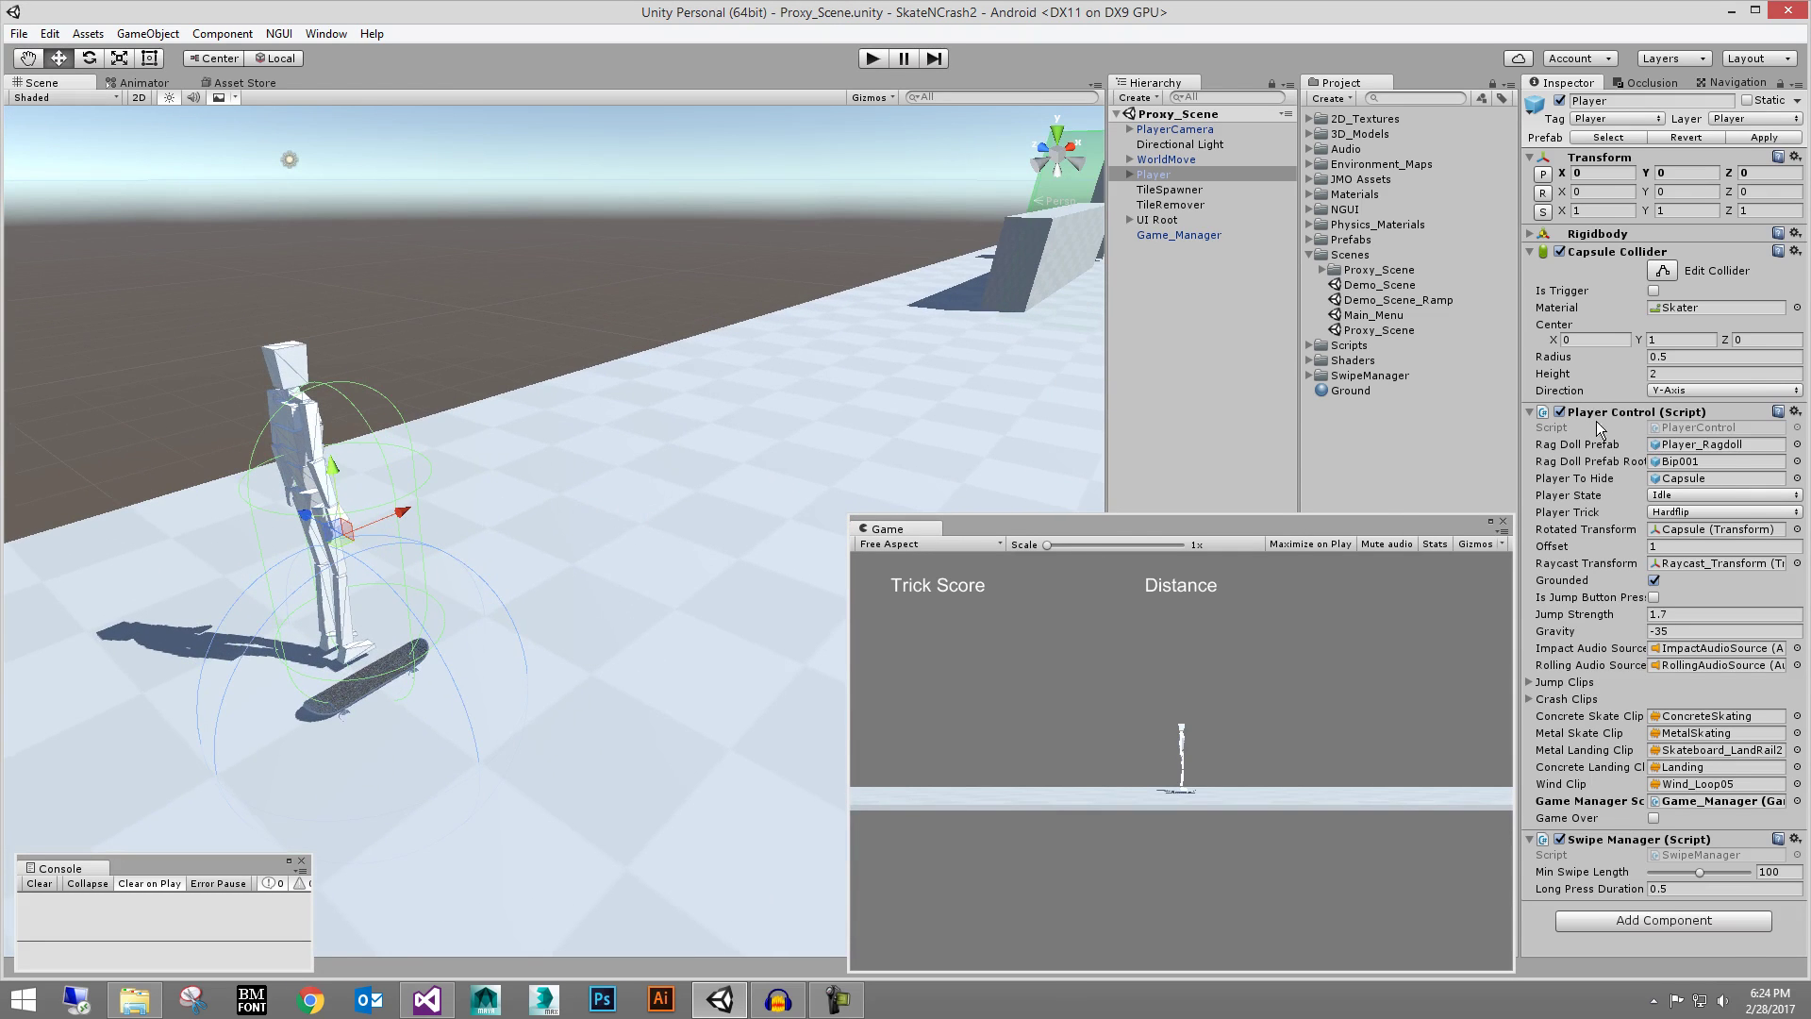
click(1349, 345)
click(1309, 345)
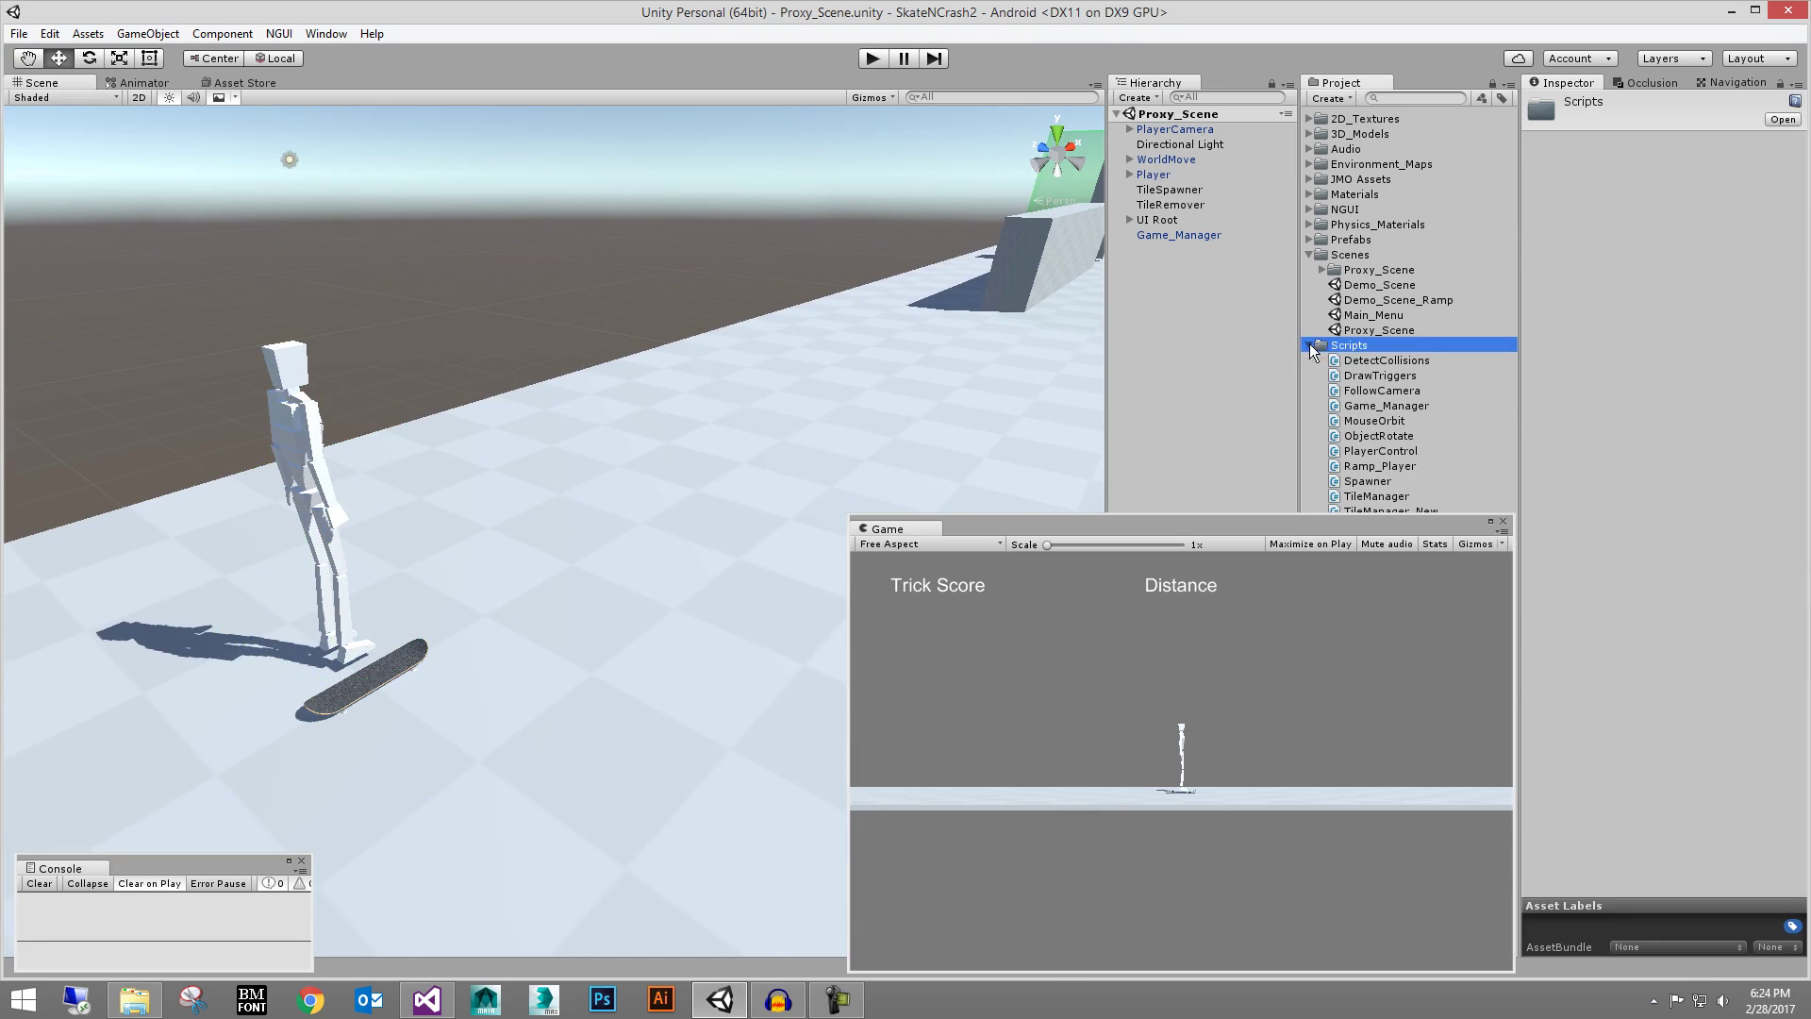
click(1154, 174)
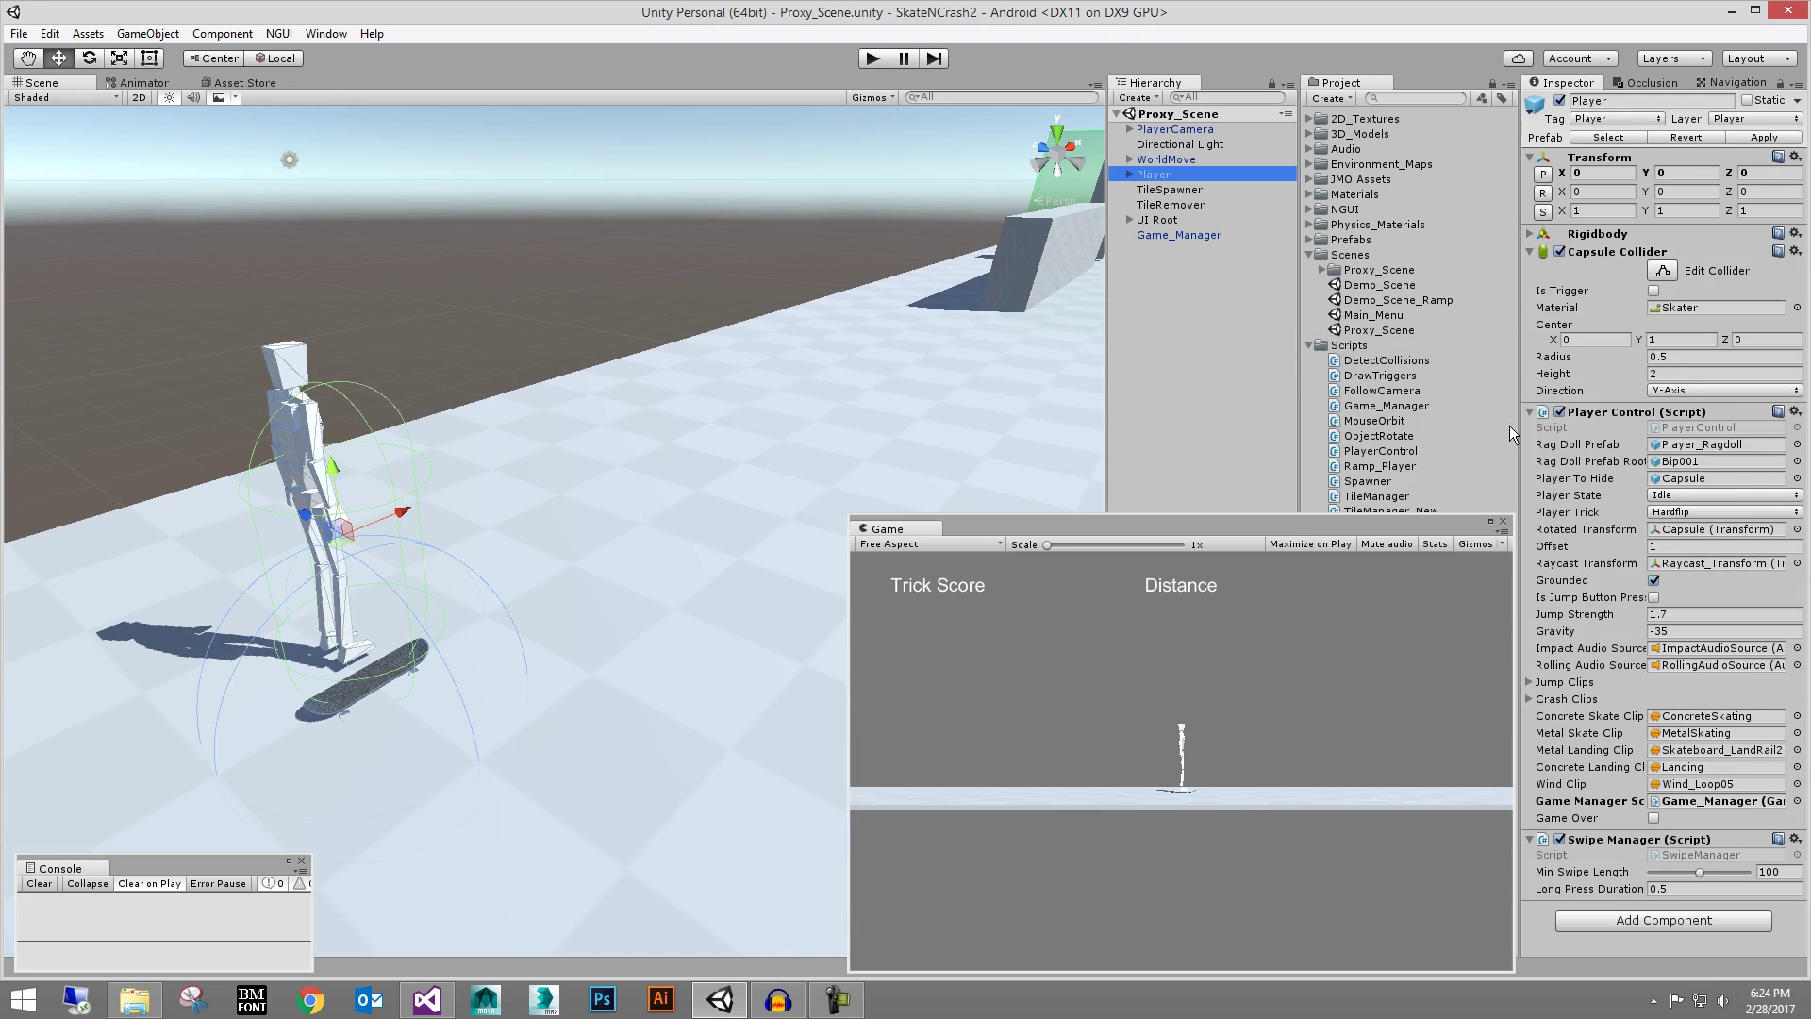
alt+drag(714, 415, 649, 376)
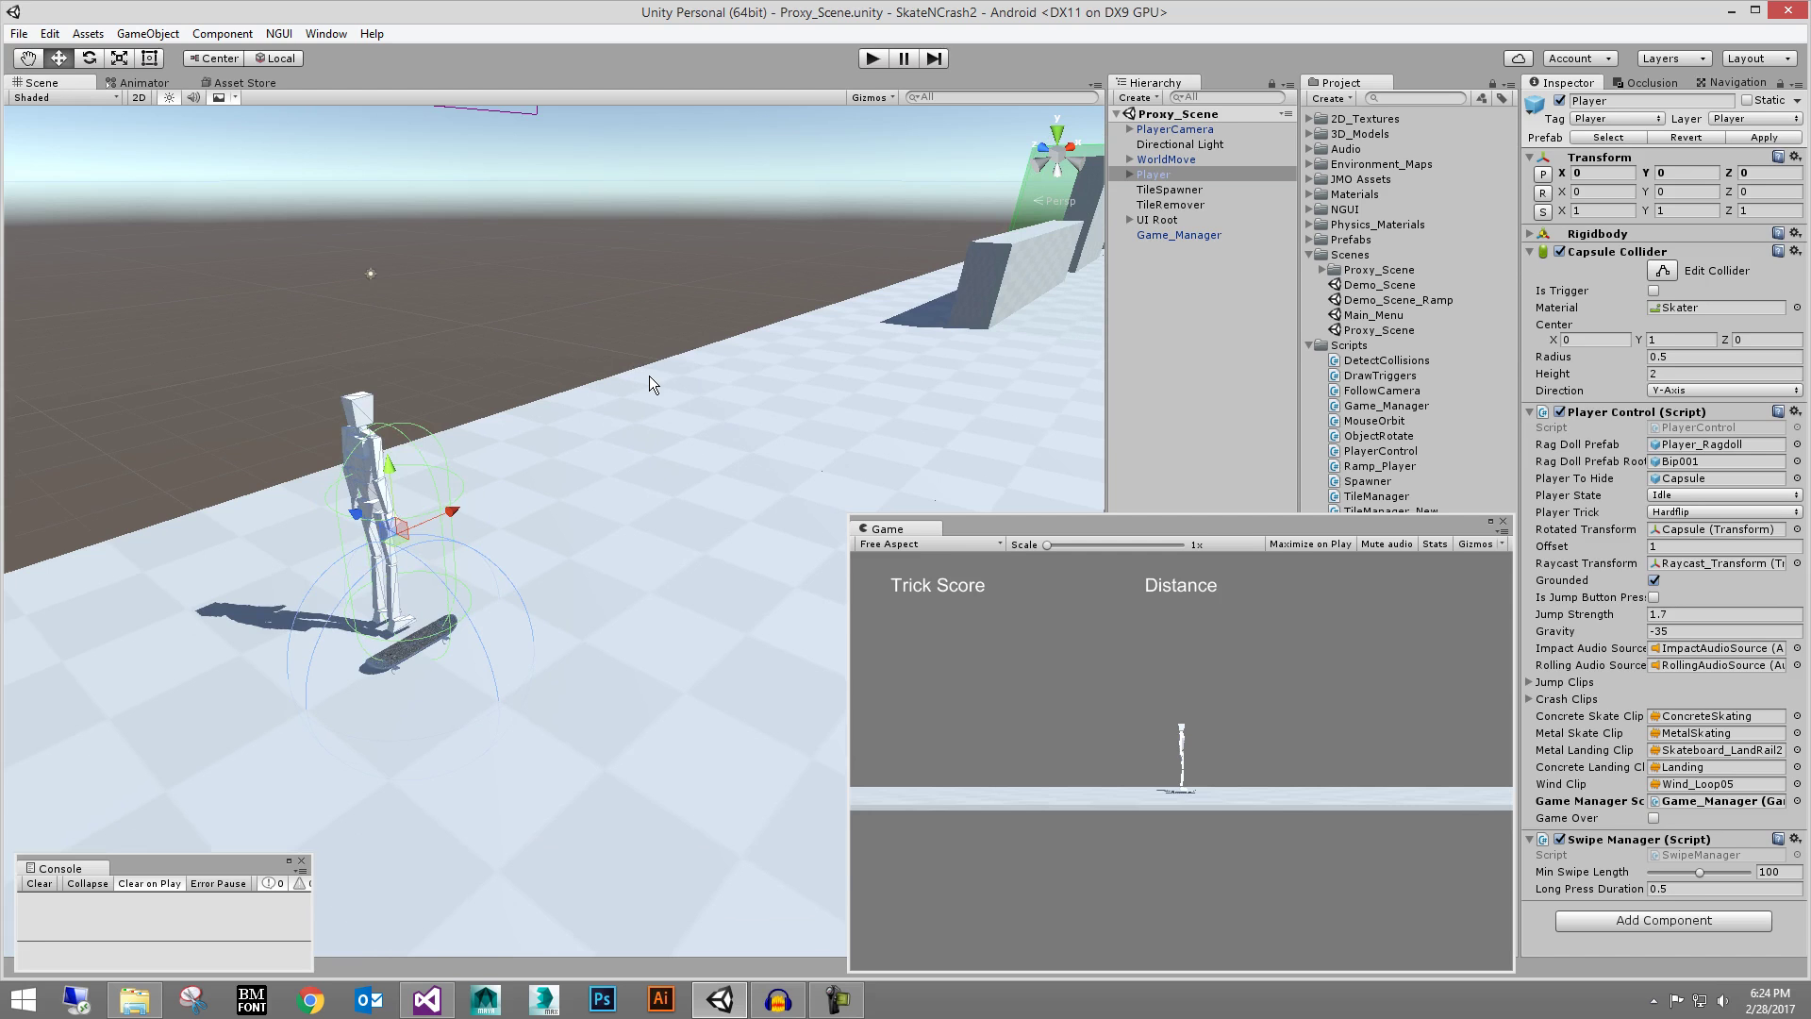
Select Game_Manager and examine its script settings, such as End Level Distance, alongside the whole track
alt+right_drag(1033, 328, 773, 287)
click(1144, 238)
alt+right_drag(981, 368, 811, 358)
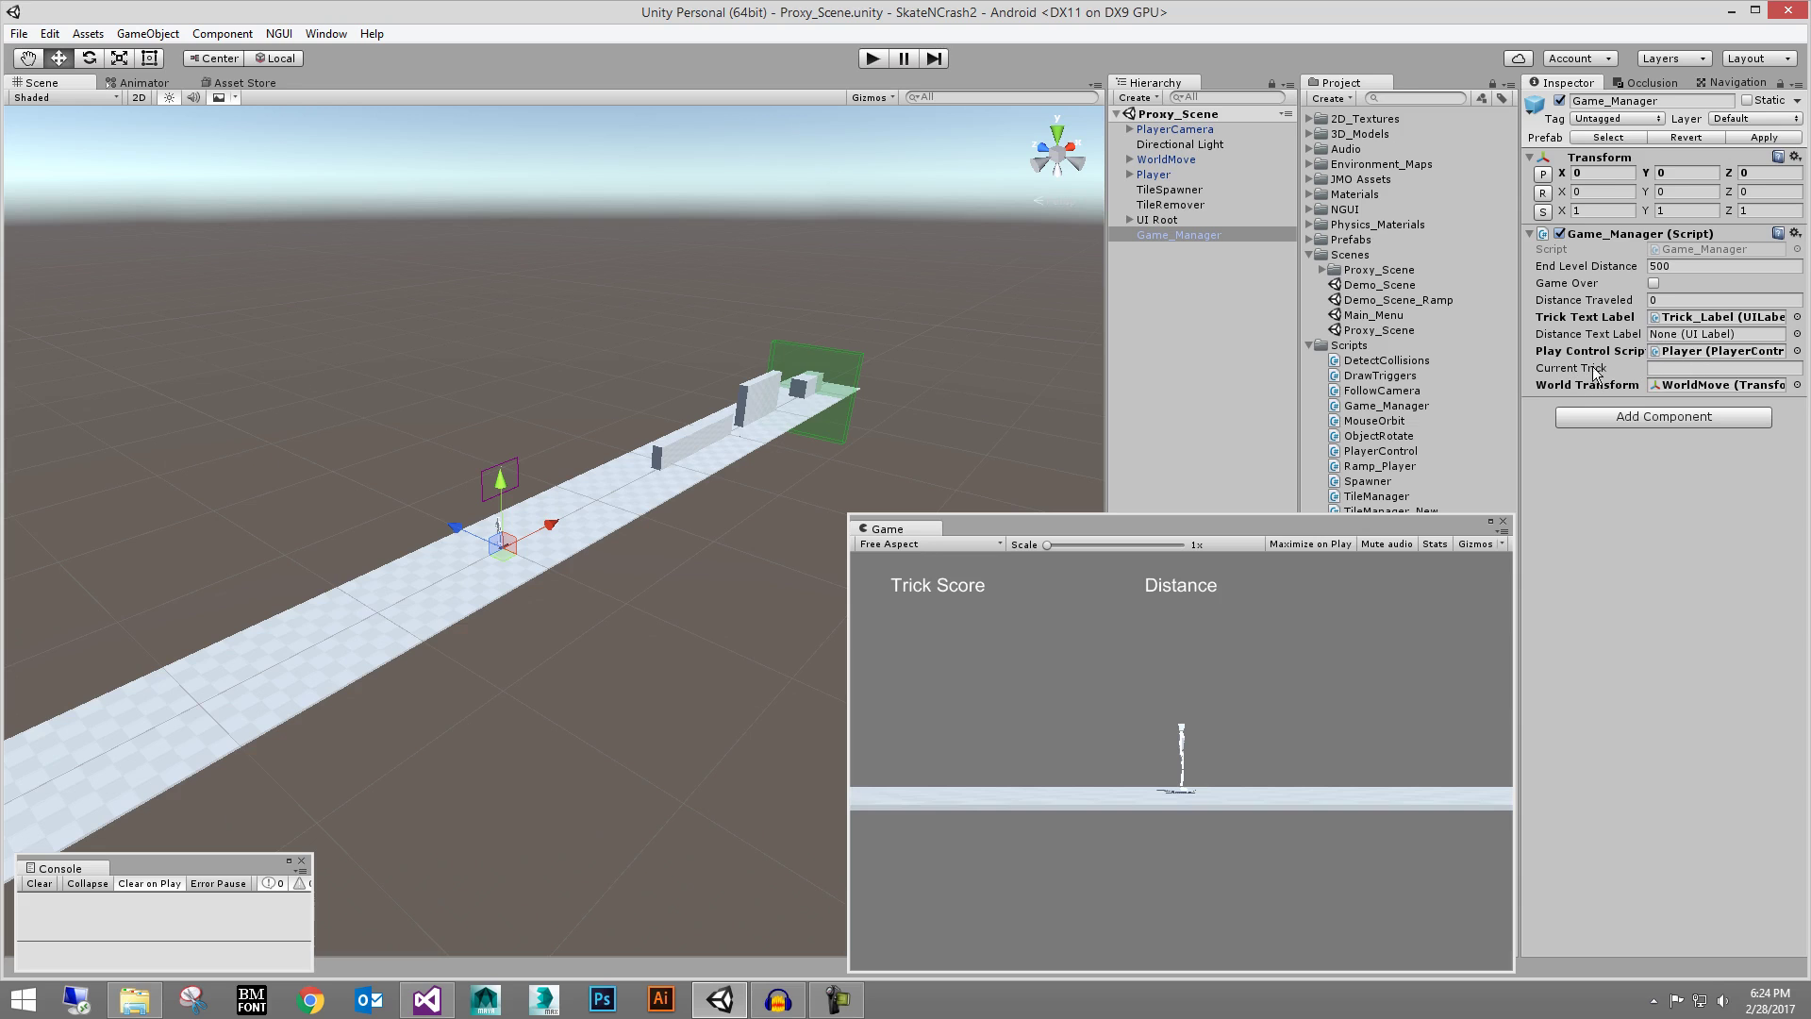
alt+right_drag(1010, 331, 622, 396)
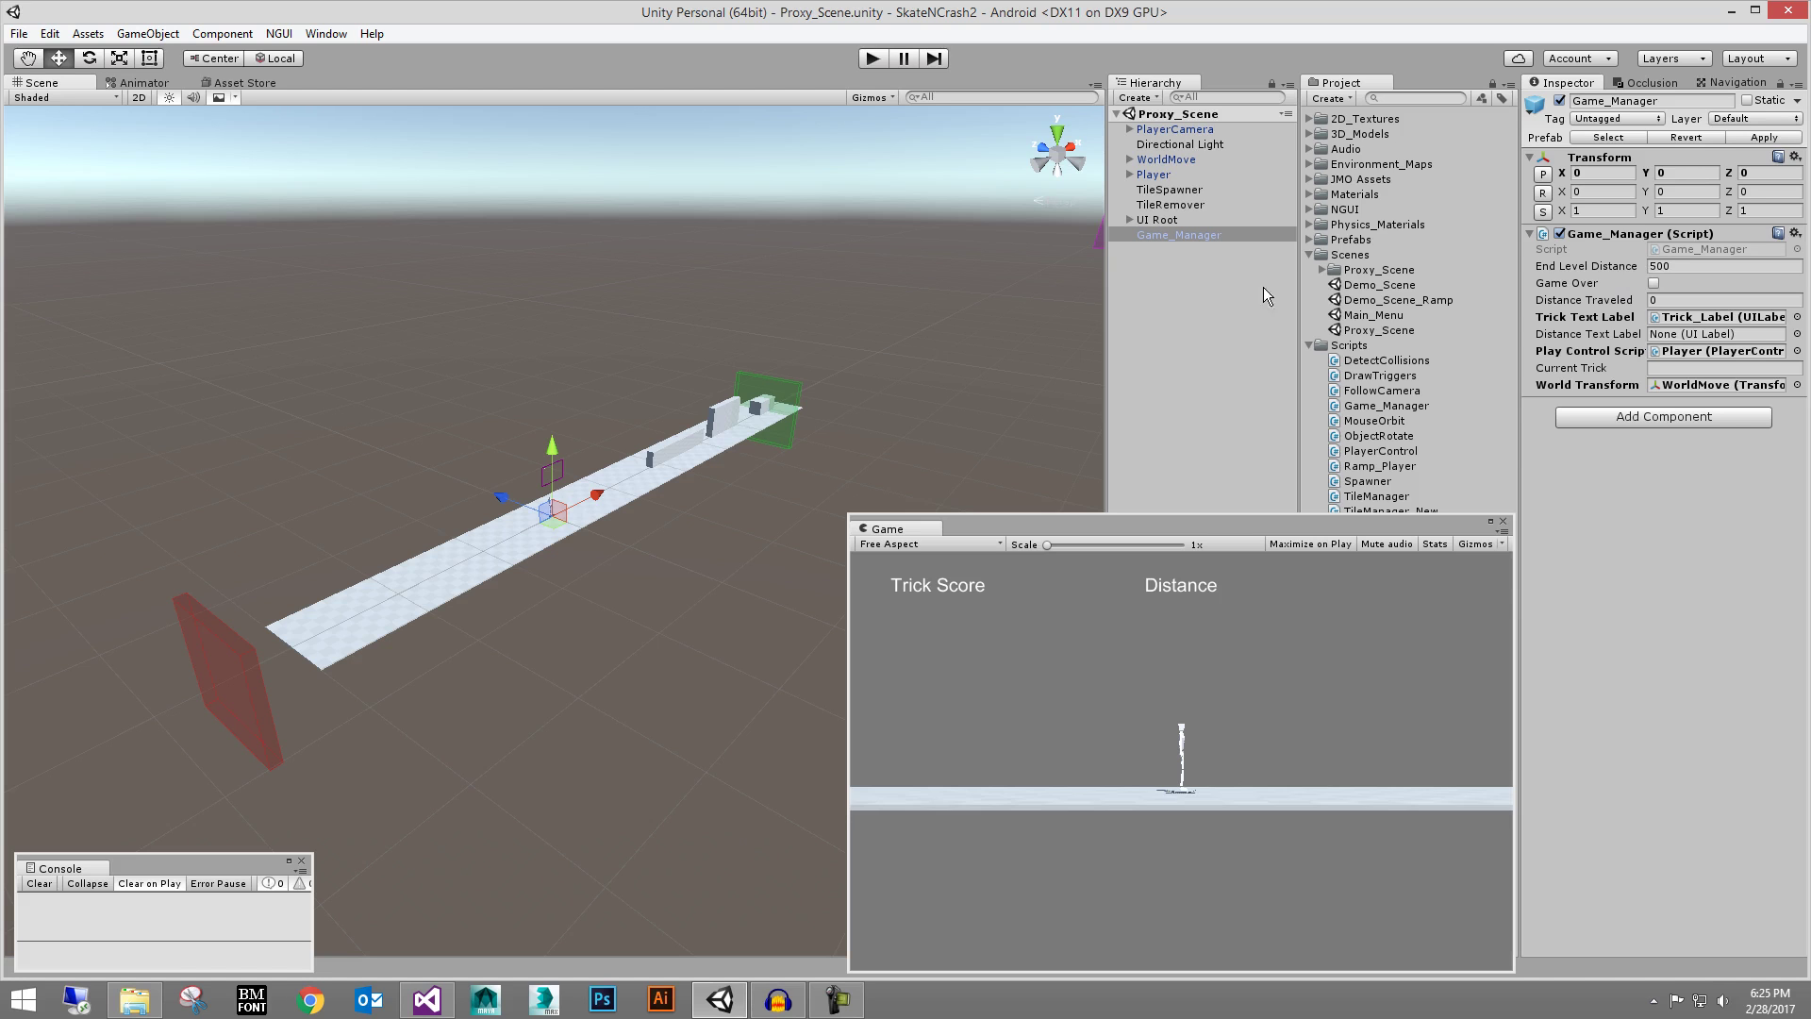
alt+right_drag(880, 355, 886, 336)
alt+drag(885, 335, 786, 336)
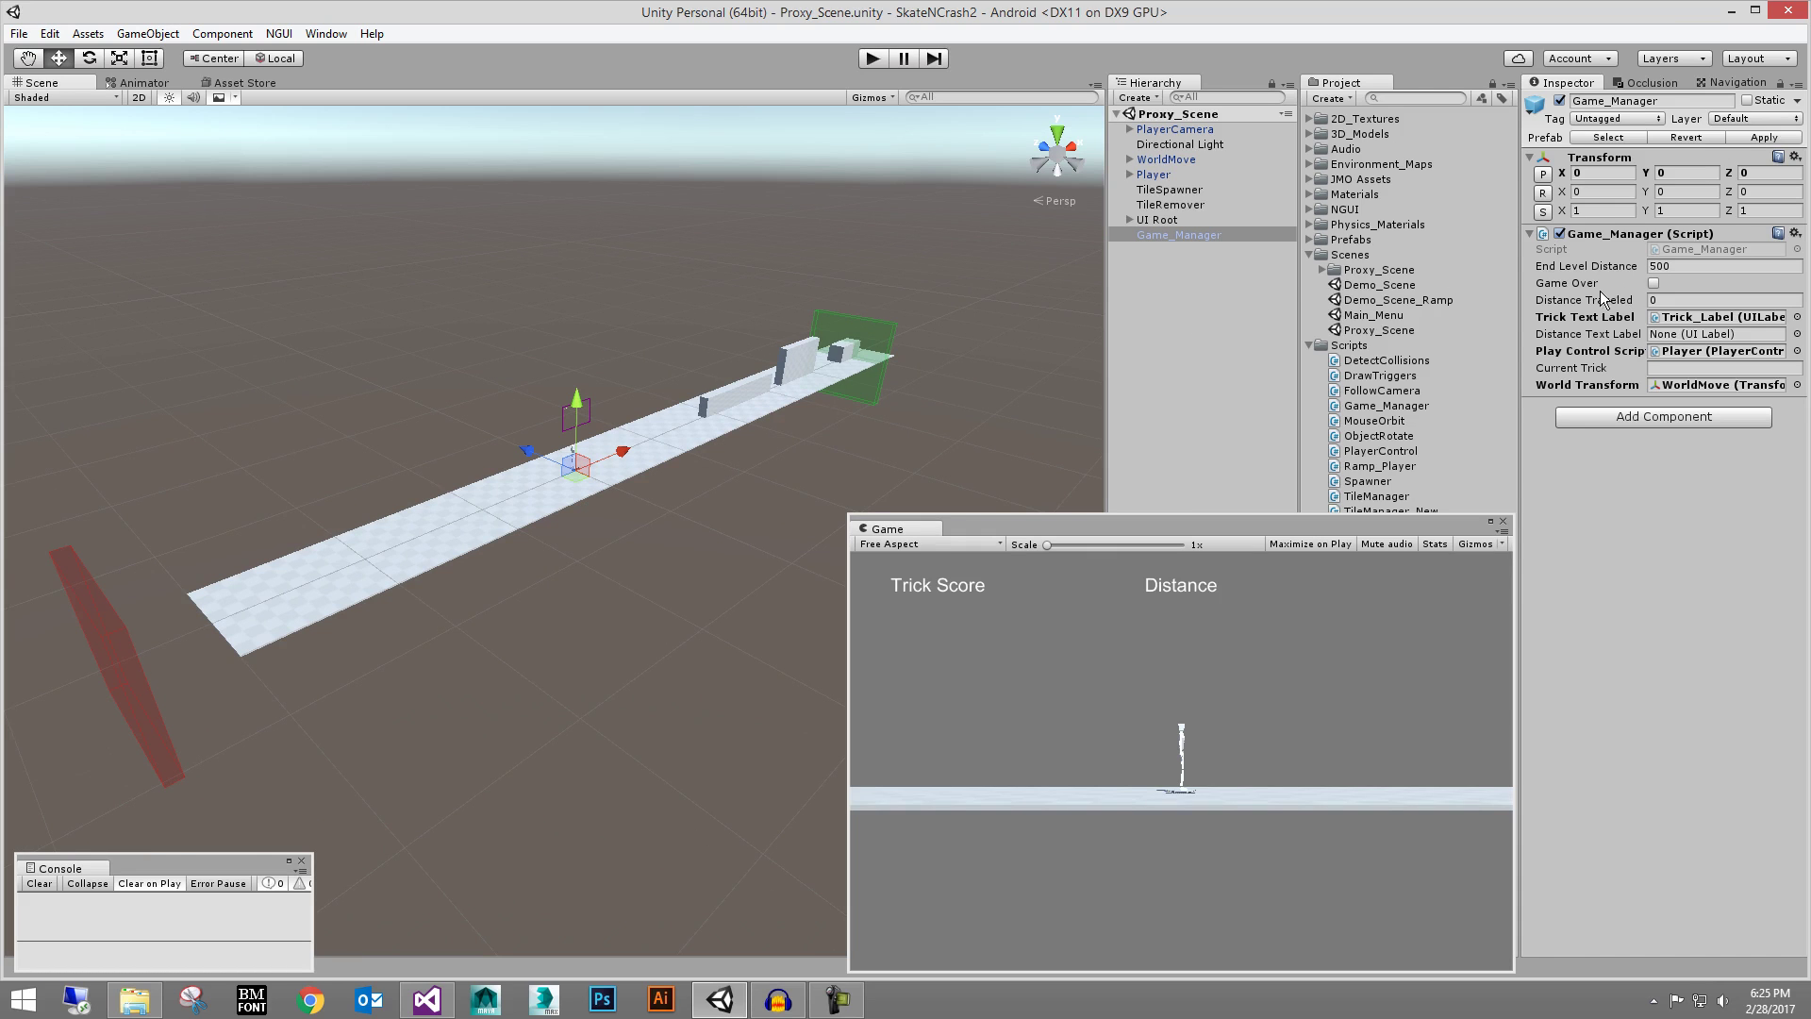
alt+drag(710, 207, 985, 283)
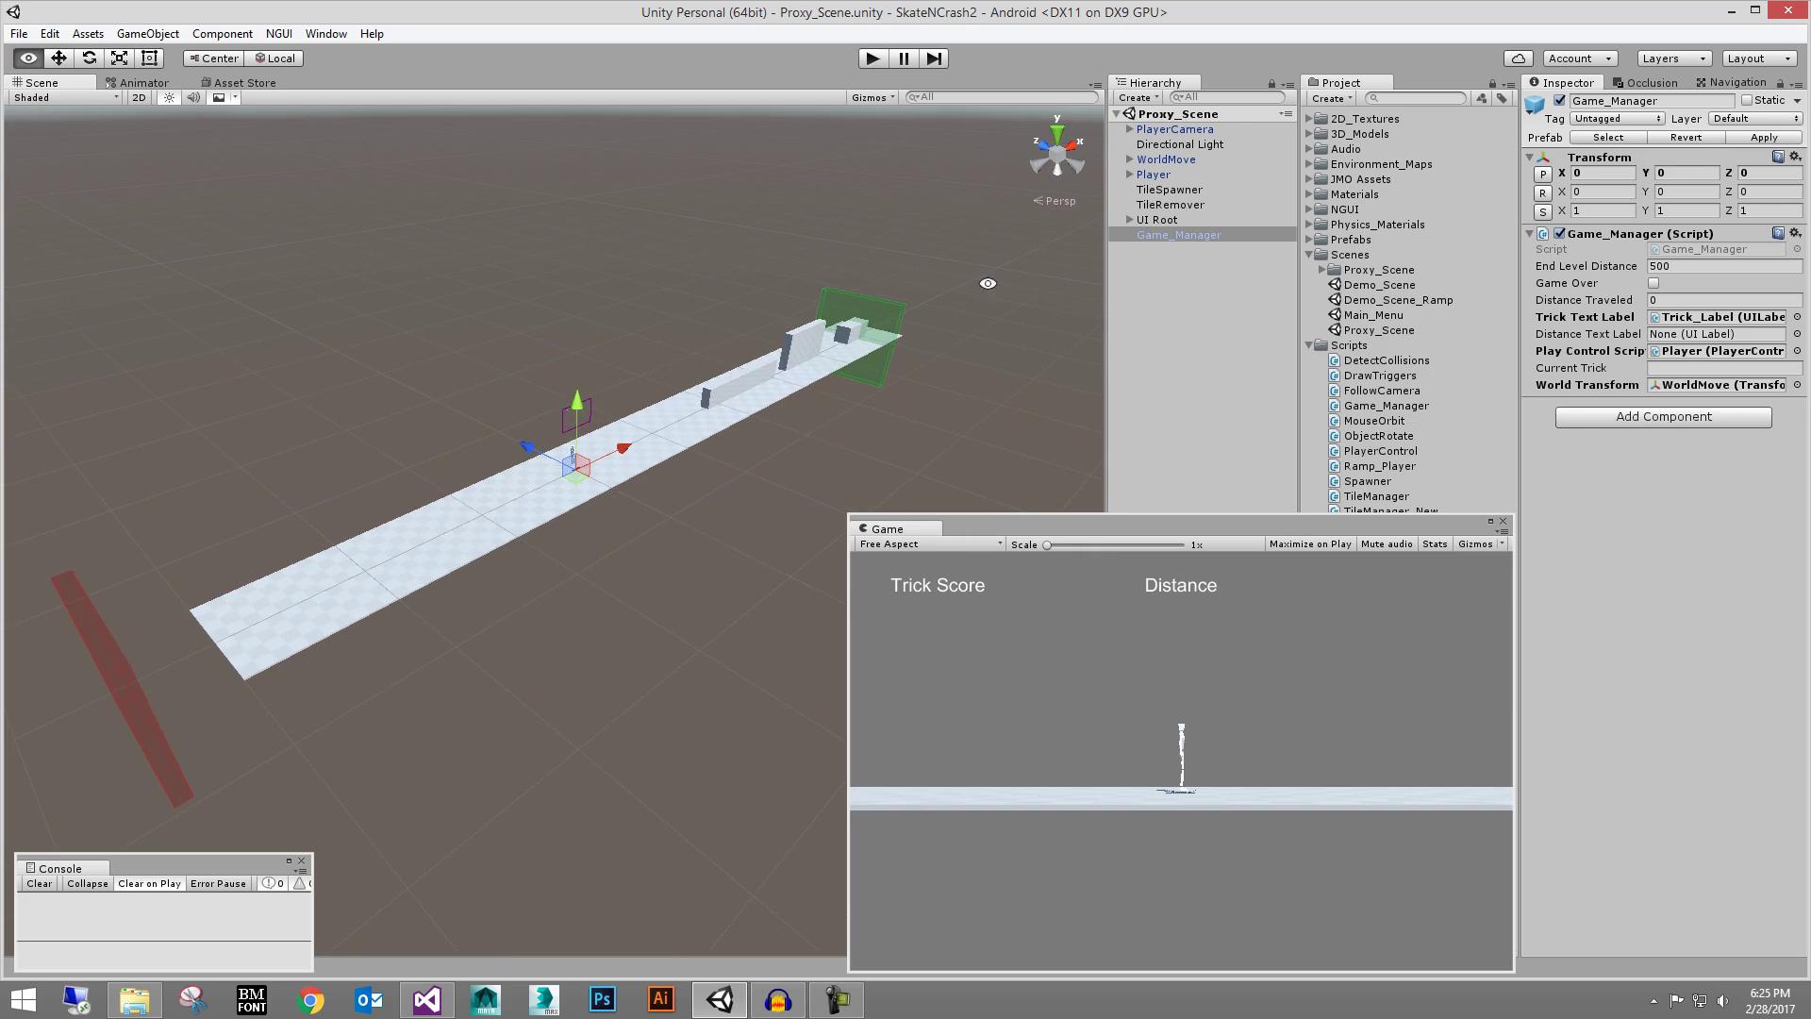
Inspect the TileSpawner and TileRemover trigger objects at the two ends of the track
click(1168, 192)
click(1170, 205)
key(f)
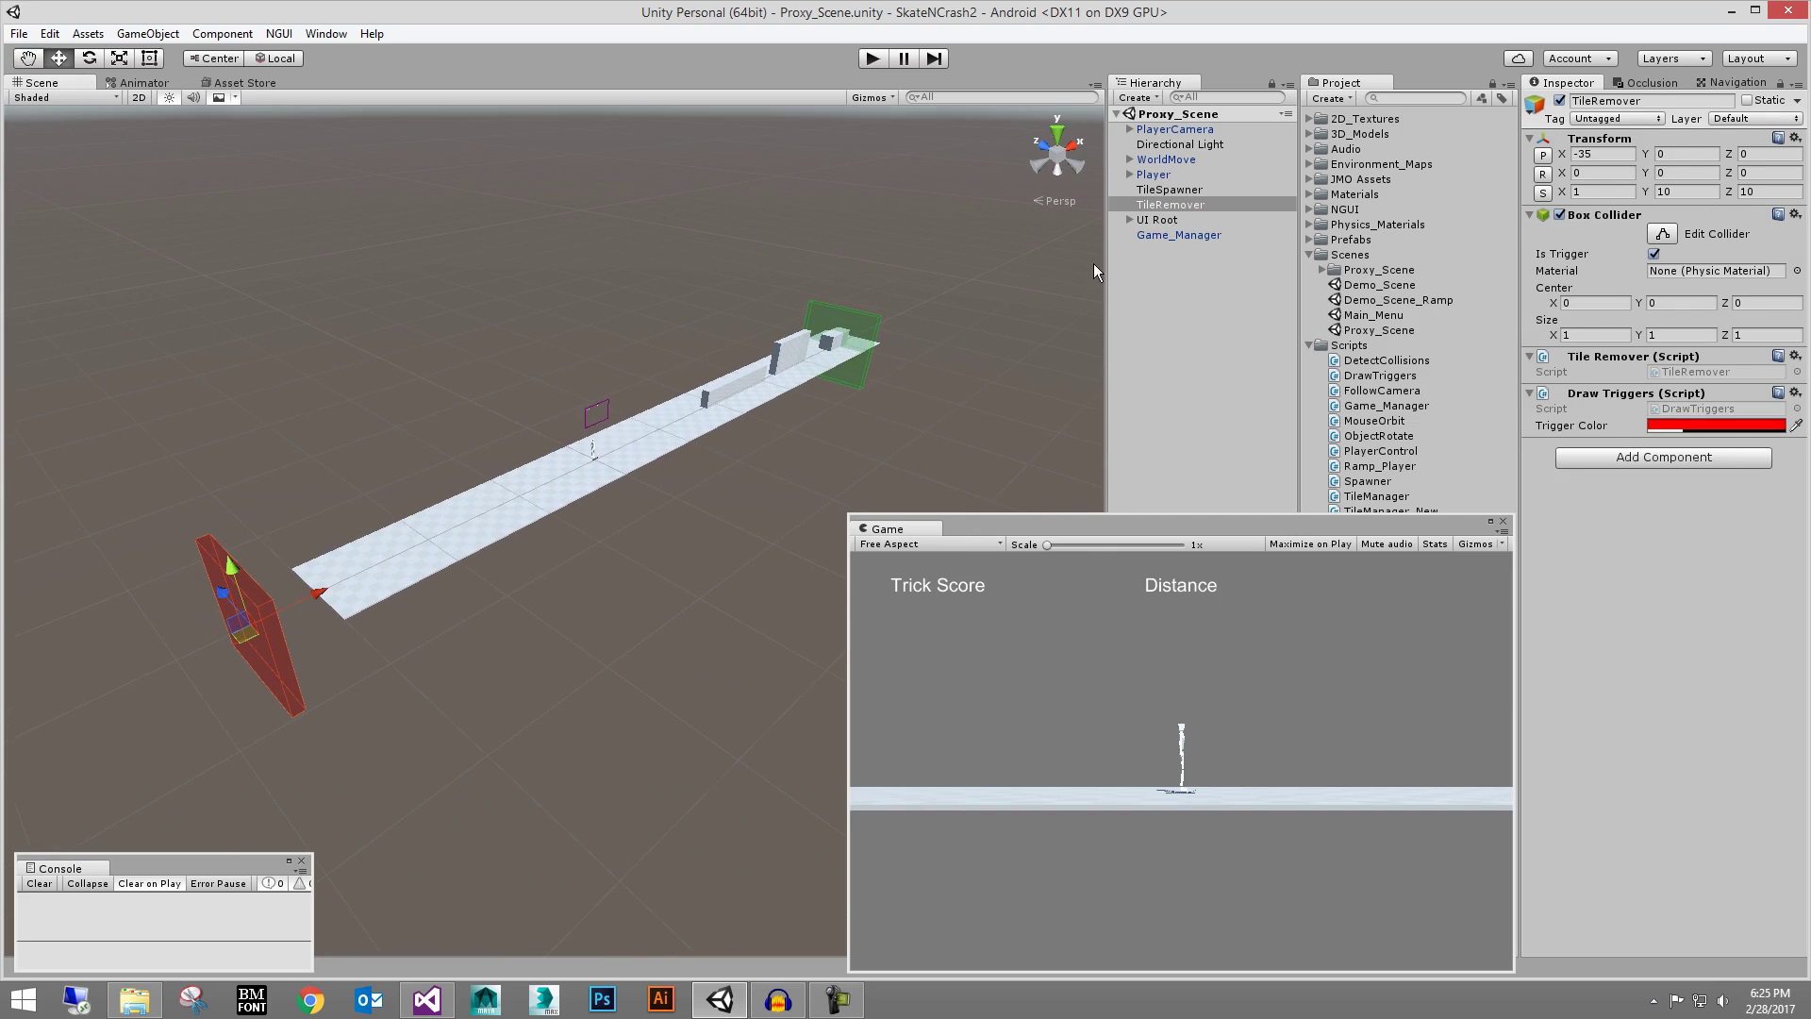
Try raising Tile_01 to about Y 0.383 and Tile_02 to about Y 0.416, undoing each move
click(359, 568)
click(388, 550)
drag(377, 496, 364, 464)
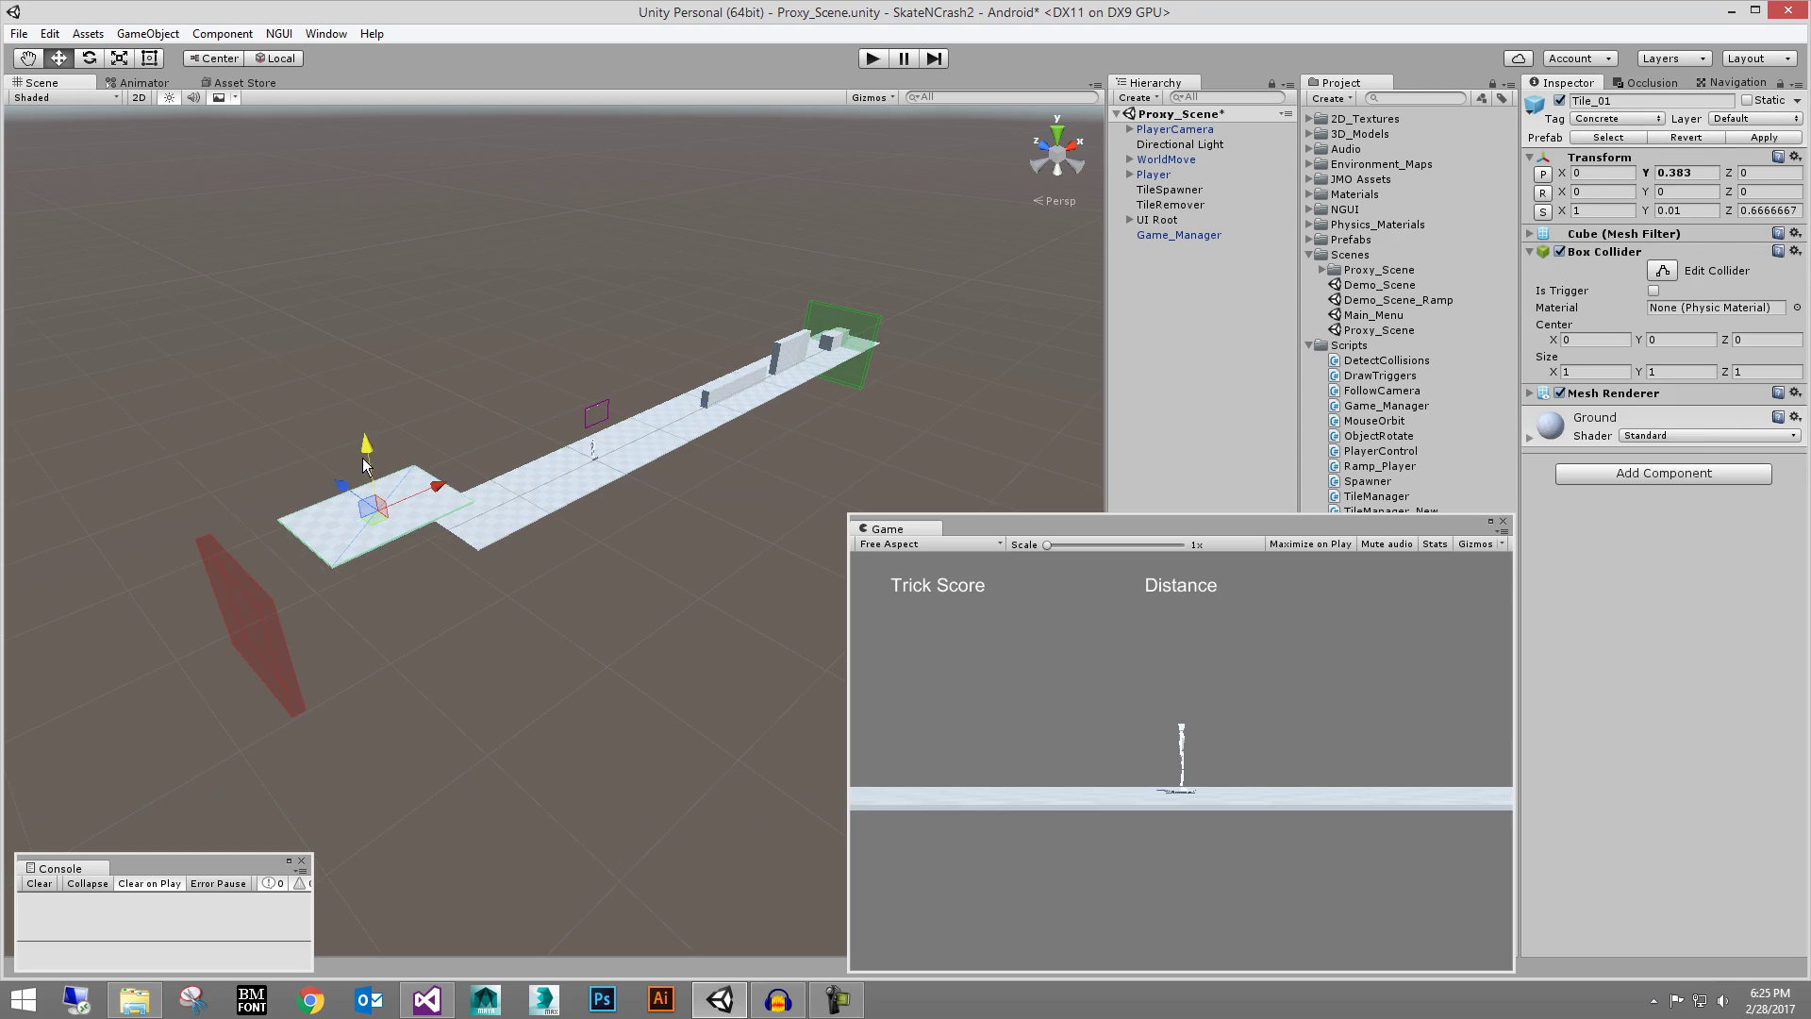
key(ctrl+z)
click(507, 495)
click(523, 483)
drag(497, 445, 486, 394)
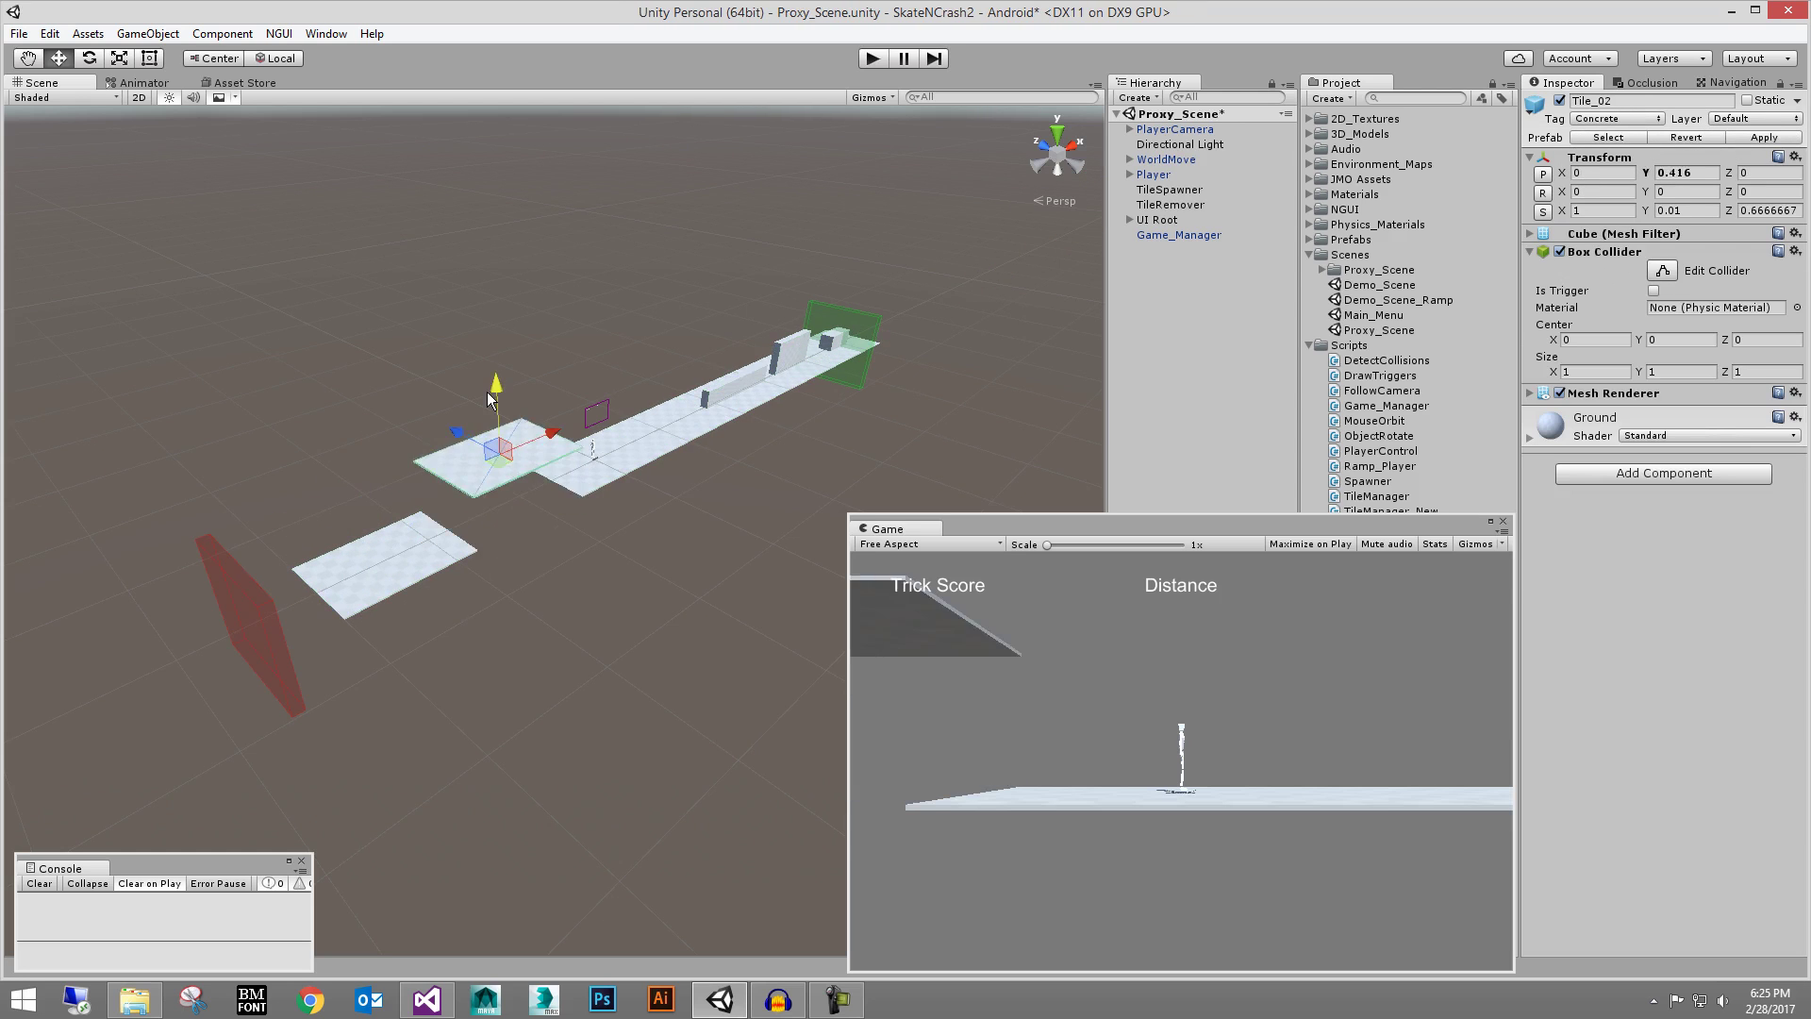
key(ctrl+z)
alt+right_drag(487, 394, 575, 419)
alt+drag(575, 419, 447, 369)
key(ctrl+z)
Try moving Tile_05, the ground tile beneath the first long block, and undo the change
click(911, 368)
middle_drag(909, 368, 642, 411)
scroll(660, 410, up, 1)
click(668, 409)
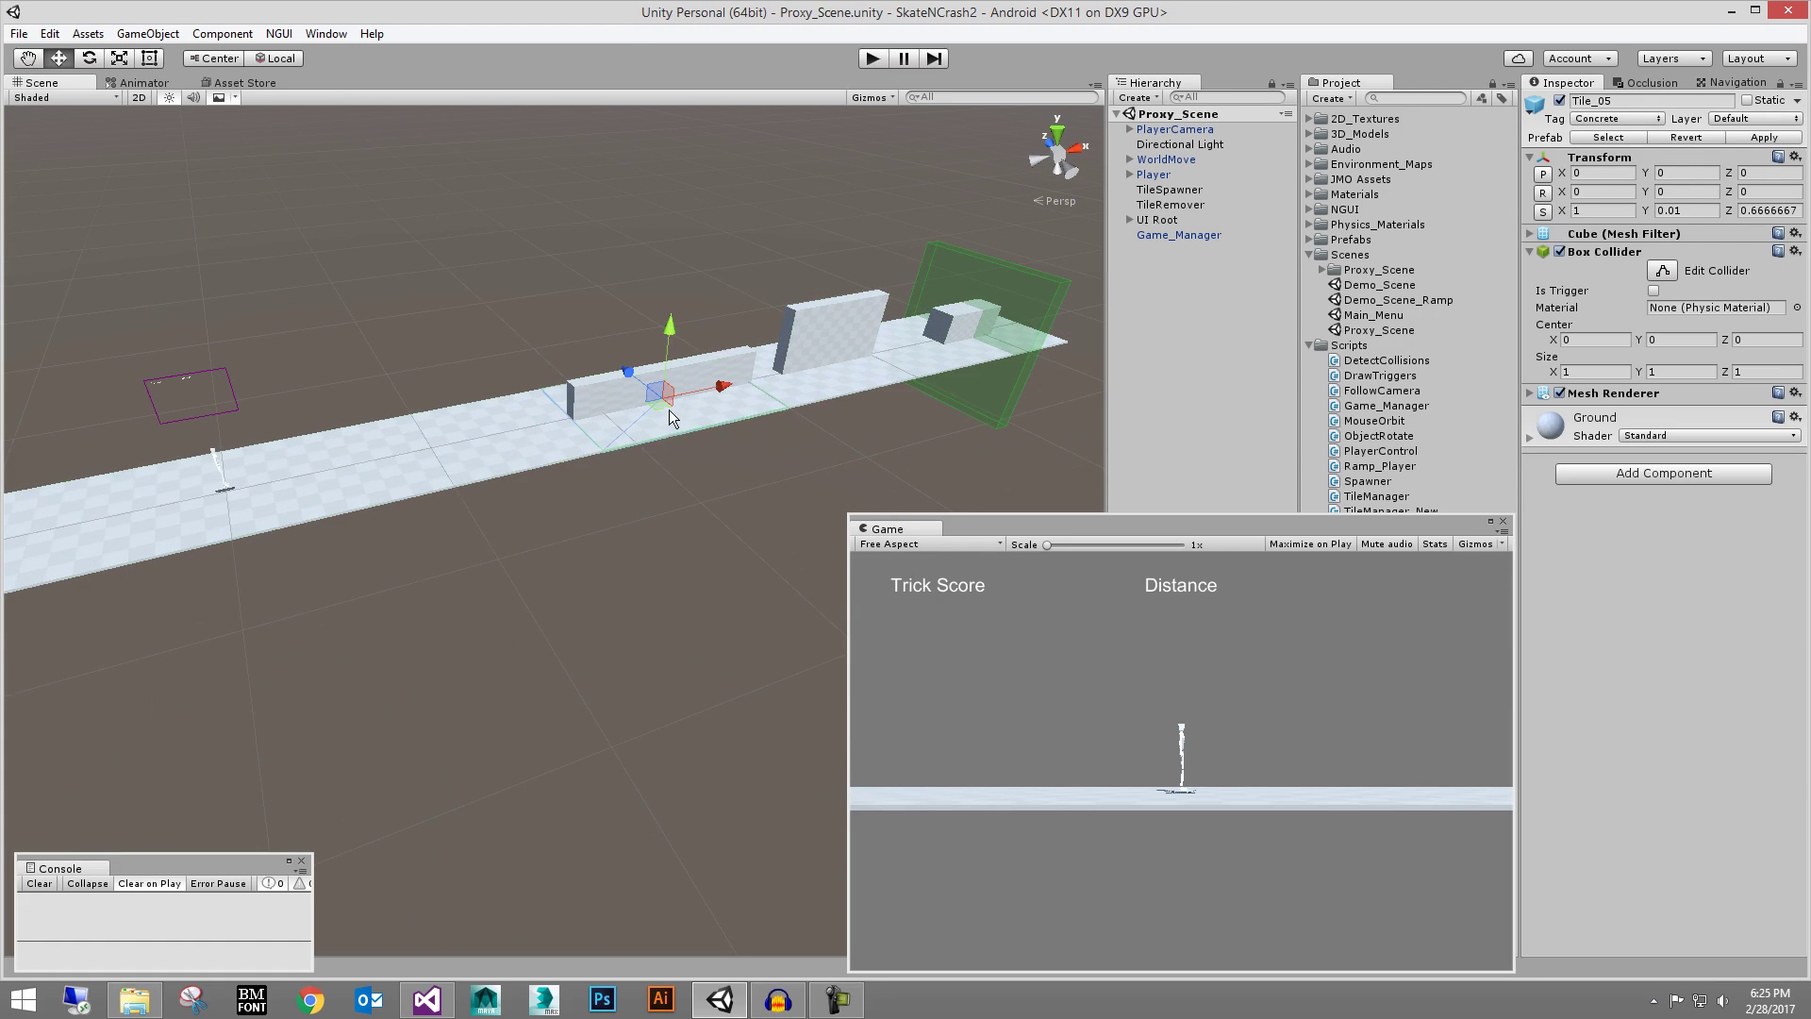
mouse_move(673, 319)
mouse_down()
mouse_move(674, 292)
mouse_move(674, 326)
mouse_up()
key(ctrl+z)
key(f)
Try raising Zone_05 with its tile and block to about Y 3.35, and undo the move
click(1167, 235)
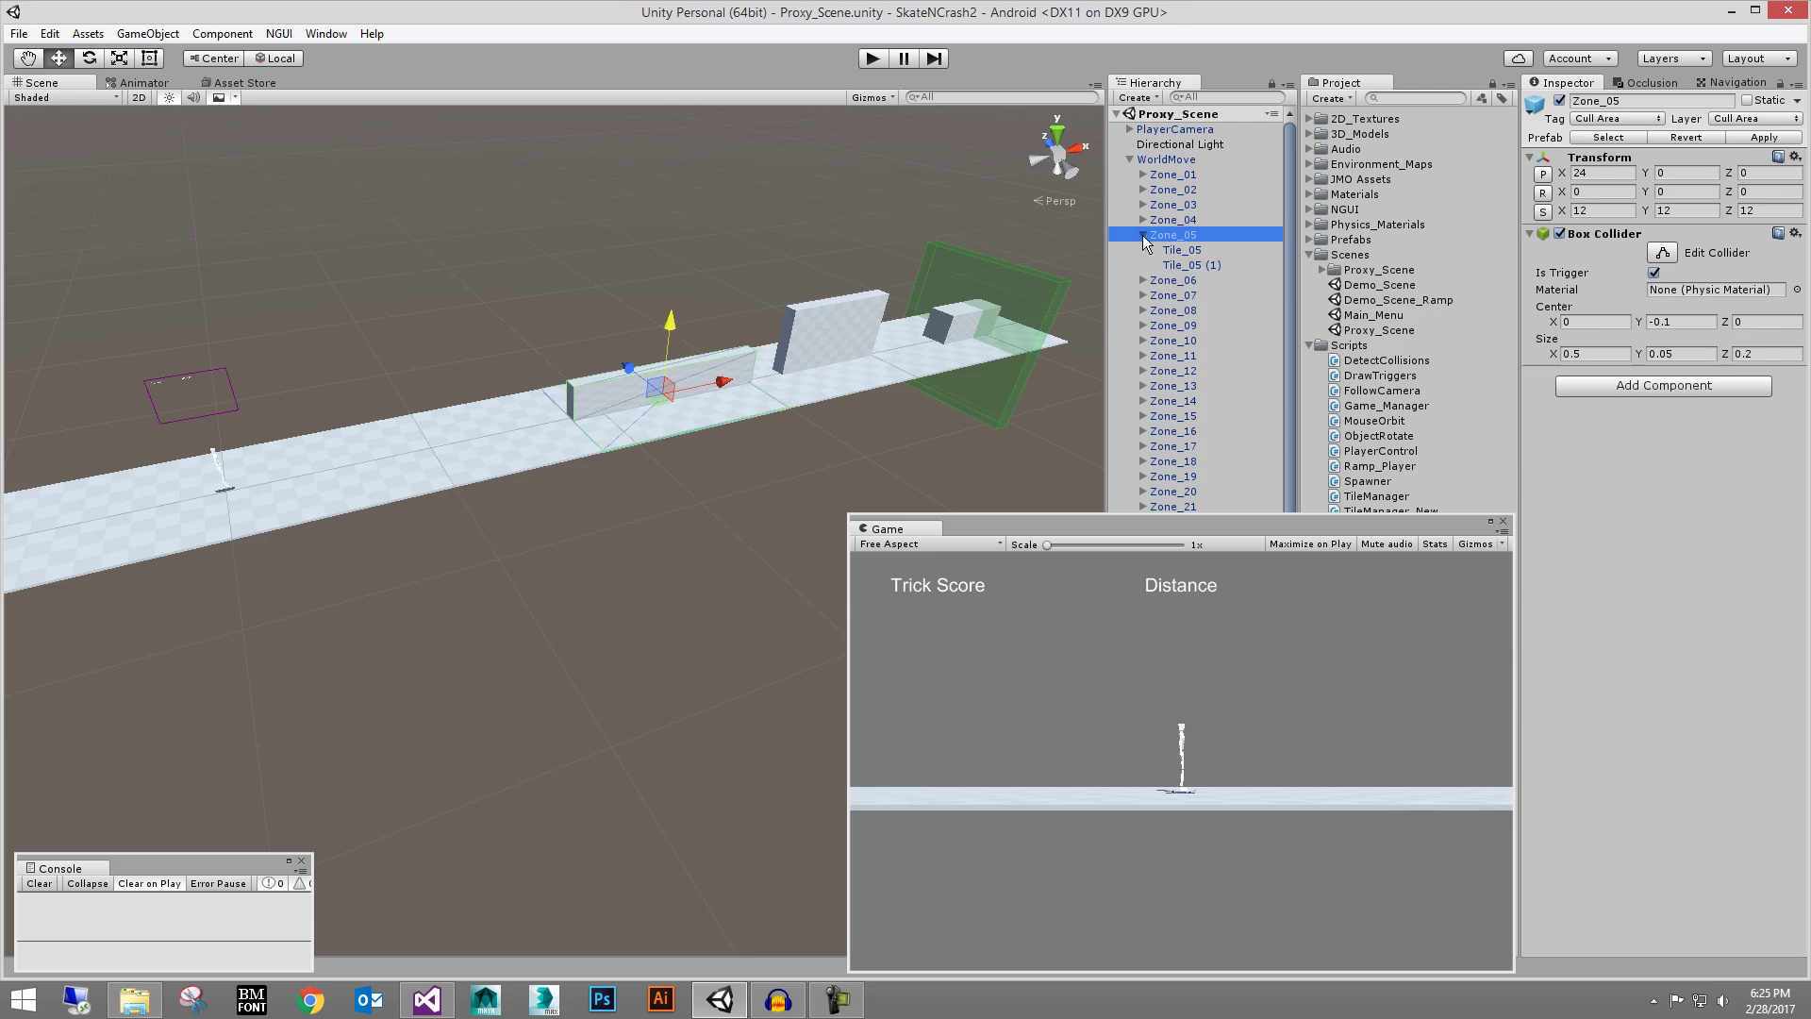
click(1142, 234)
alt+middle_drag(746, 296, 648, 331)
scroll(648, 331, up, 2)
drag(561, 364, 562, 300)
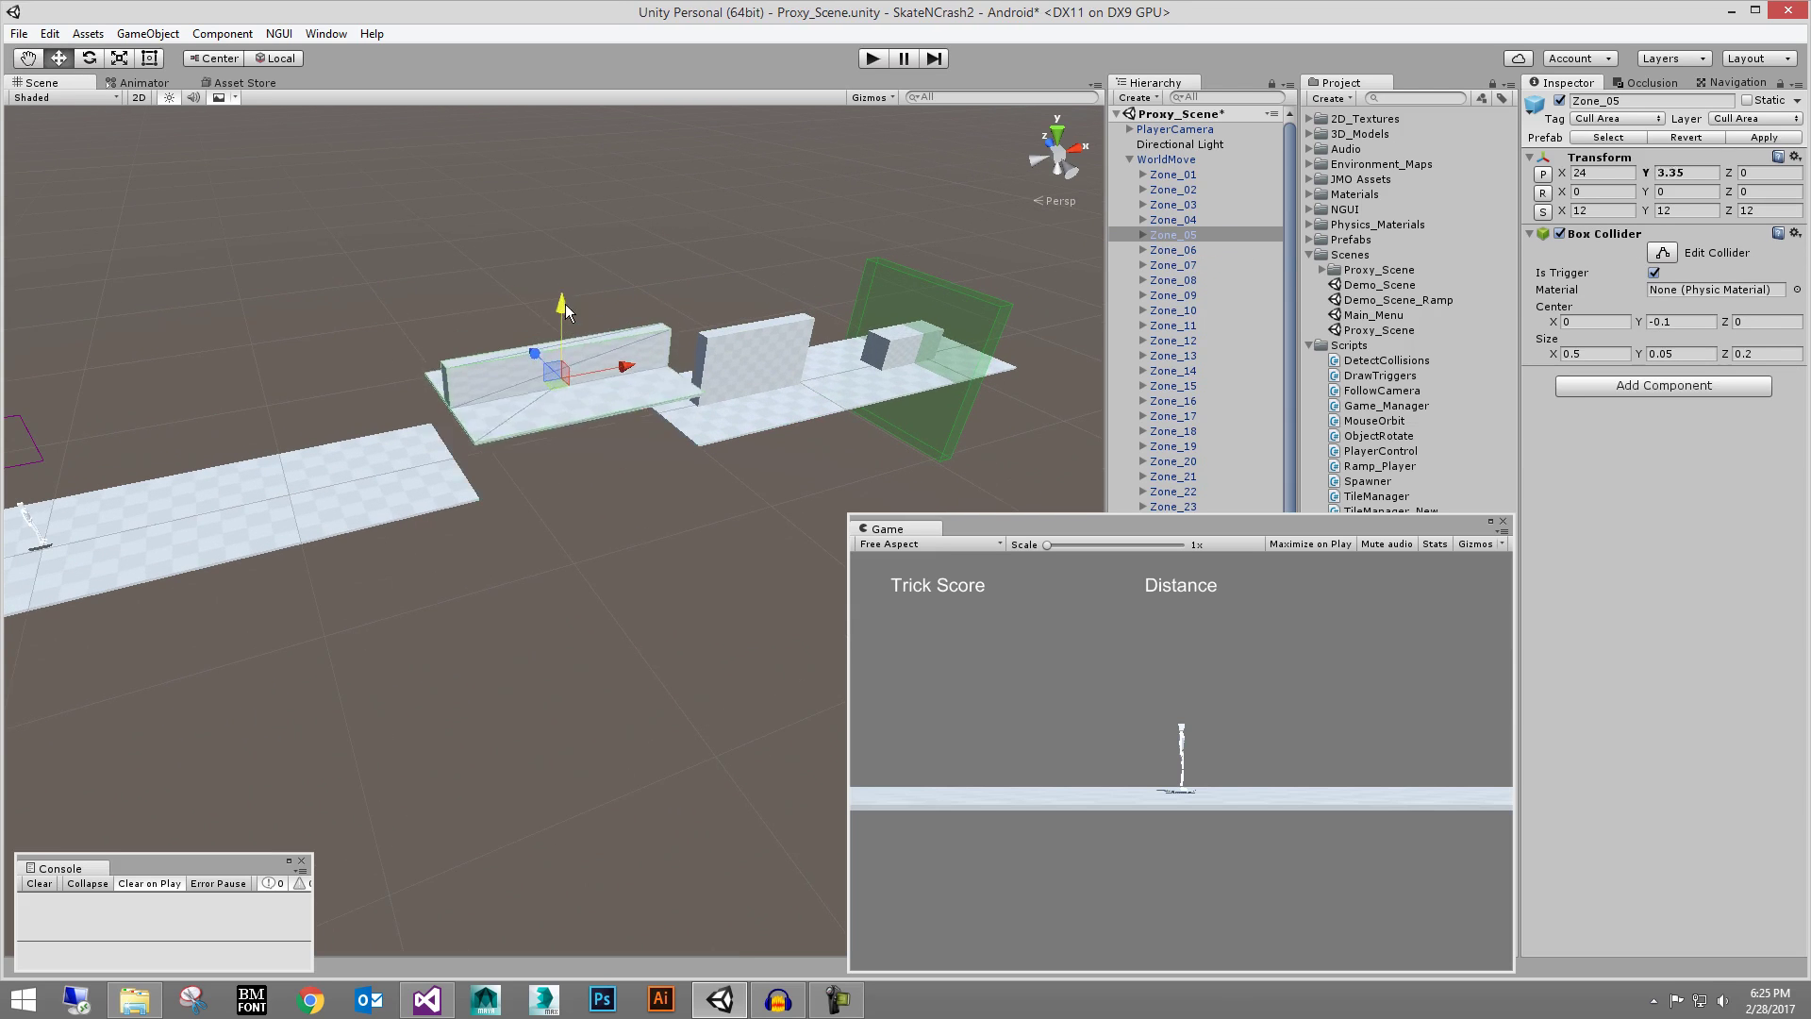
key(ctrl+z)
Scale down the length of the long low block standing on Zone_05's tile
scroll(590, 382, up, 8)
alt+drag(591, 382, 665, 385)
click(489, 366)
key(r)
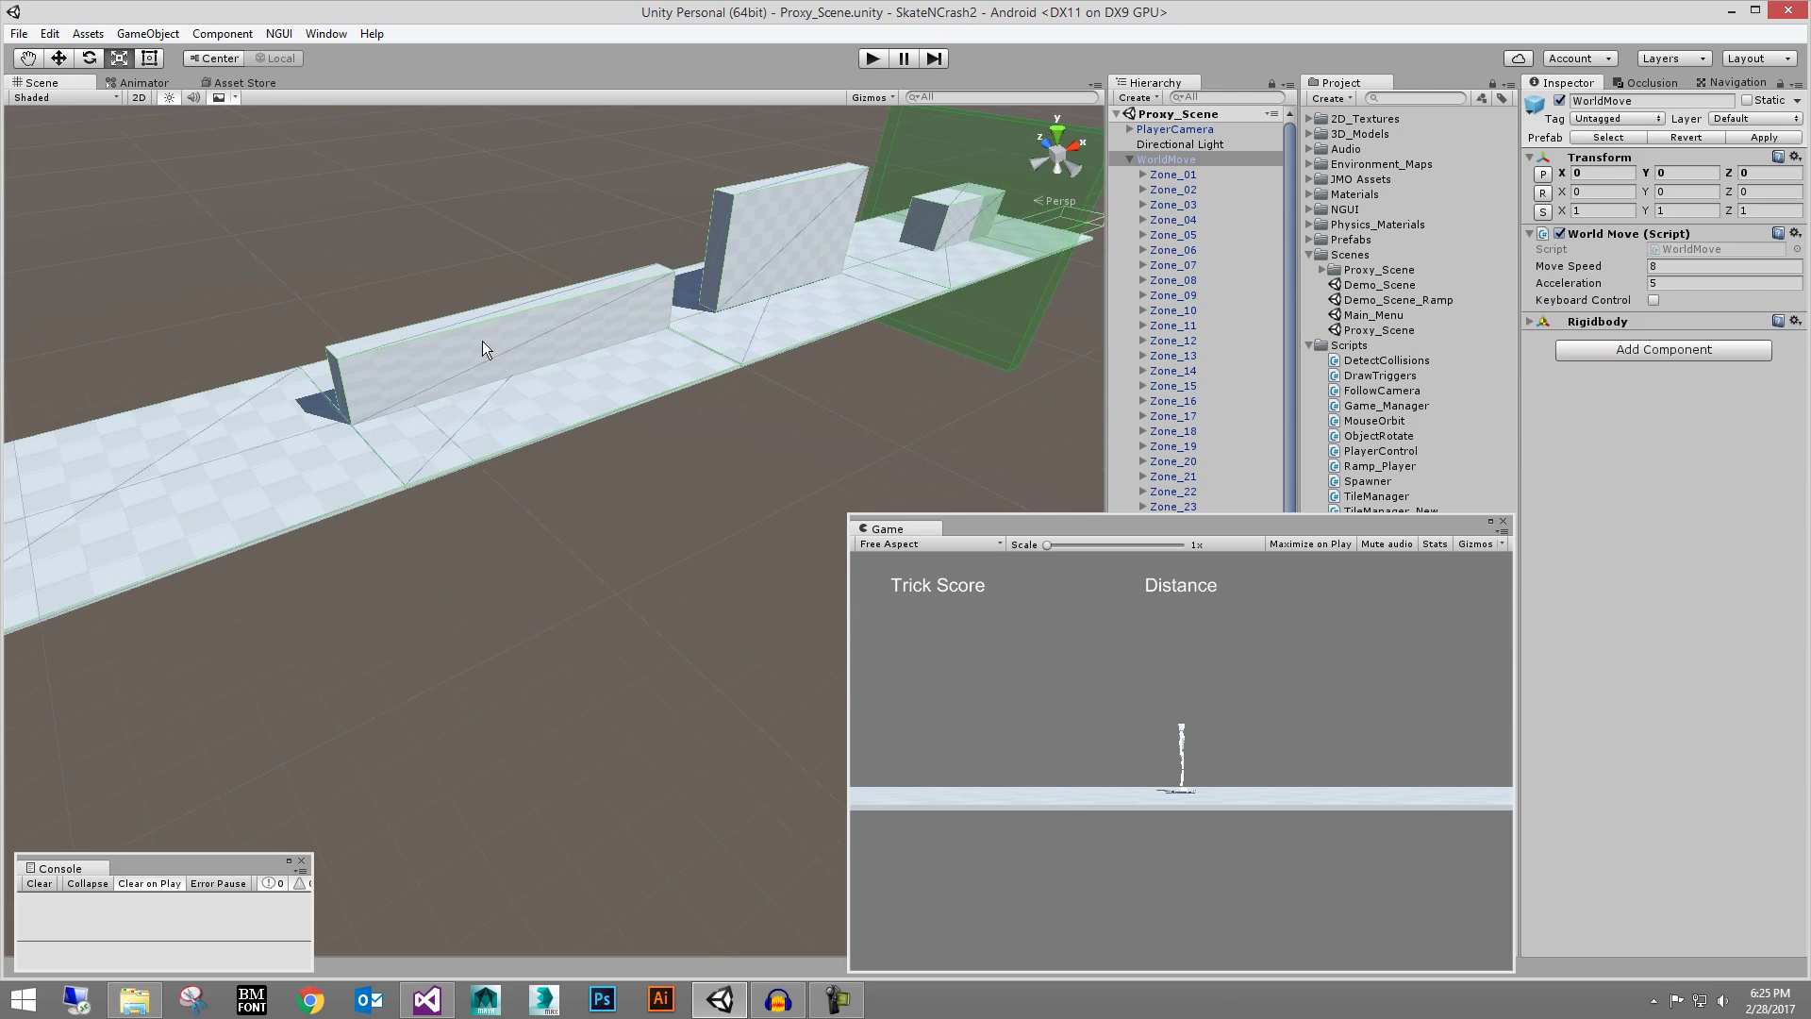
click(486, 341)
mouse_move(581, 320)
mouse_down()
mouse_move(504, 336)
mouse_move(595, 347)
mouse_up()
Duplicate the shortened block and scale the copy into a smaller, lower block in front of it
key(ctrl+d)
key(w)
key(r)
drag(554, 286, 540, 366)
key(w)
alt+scroll(612, 294, down, 3)
alt+middle_drag(540, 366, 462, 351)
alt+scroll(462, 351, up, 8)
alt+drag(462, 351, 477, 403)
Try tilting Tile_05 with its blocks about 10.26 degrees around Z, and undo the rotation
click(487, 404)
key(ctrl+z)
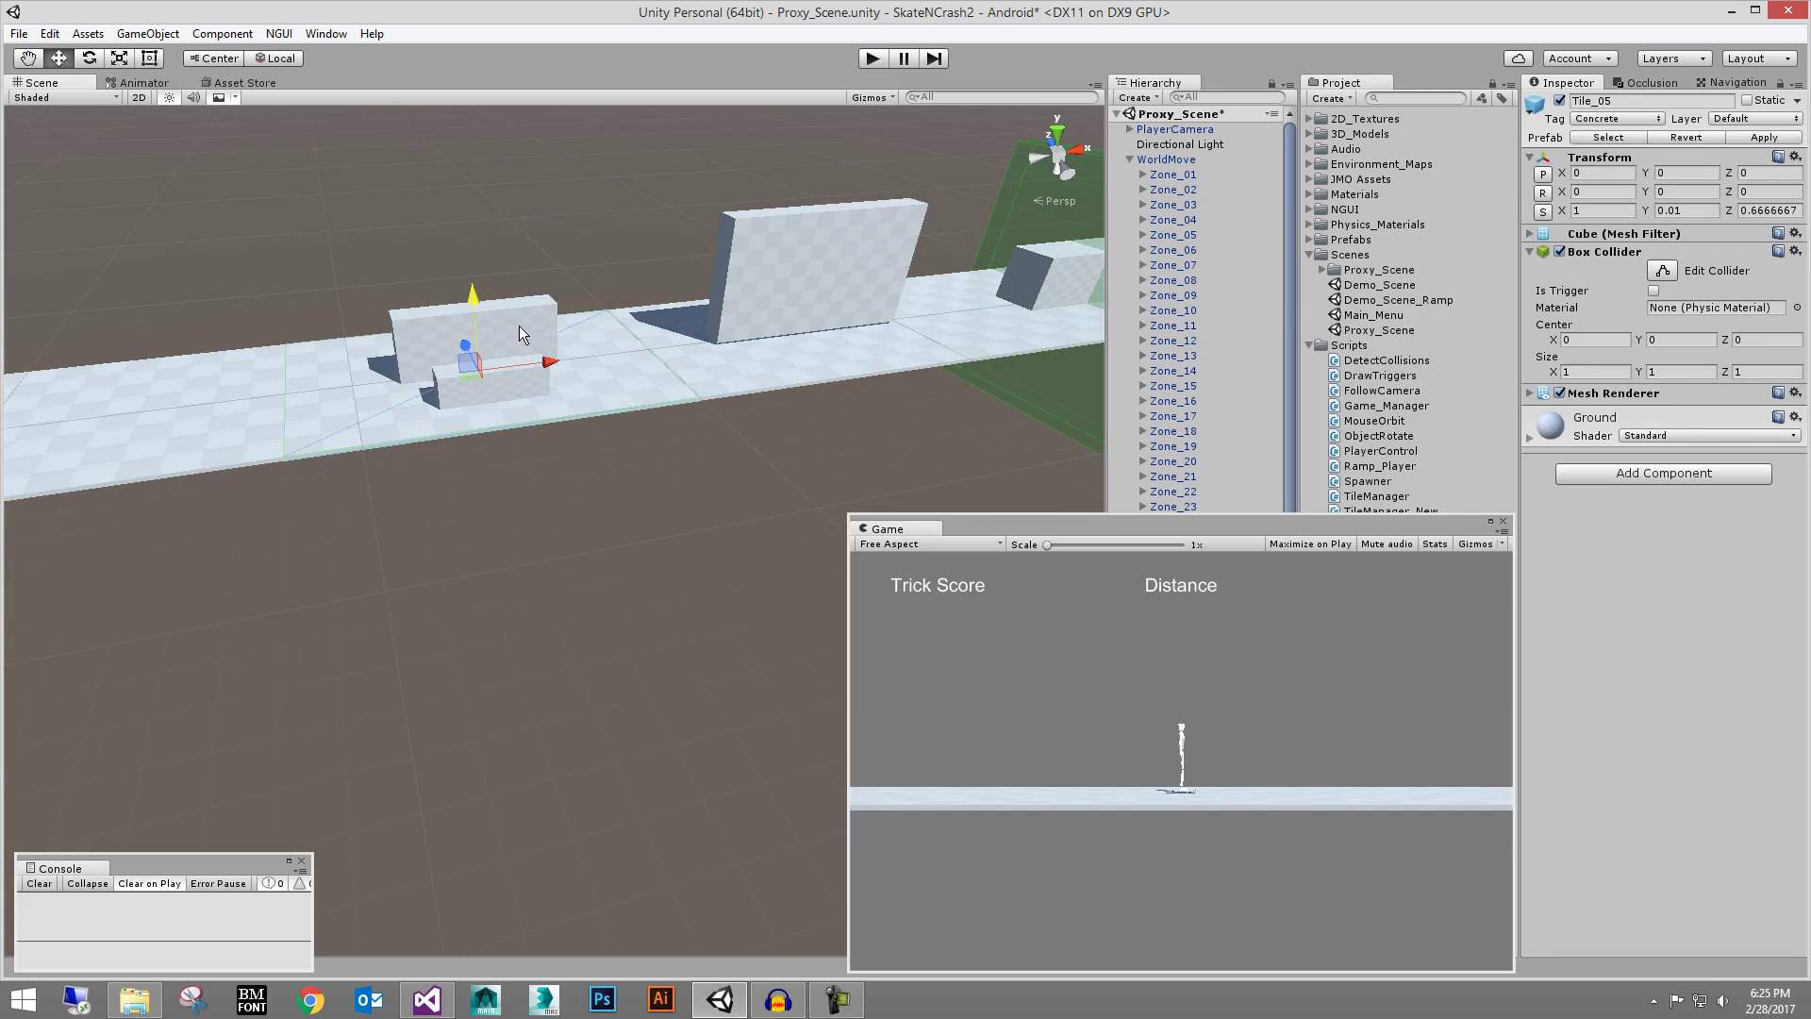
key(e)
drag(488, 290, 451, 270)
key(w)
key(ctrl+z)
key(ctrl+z)
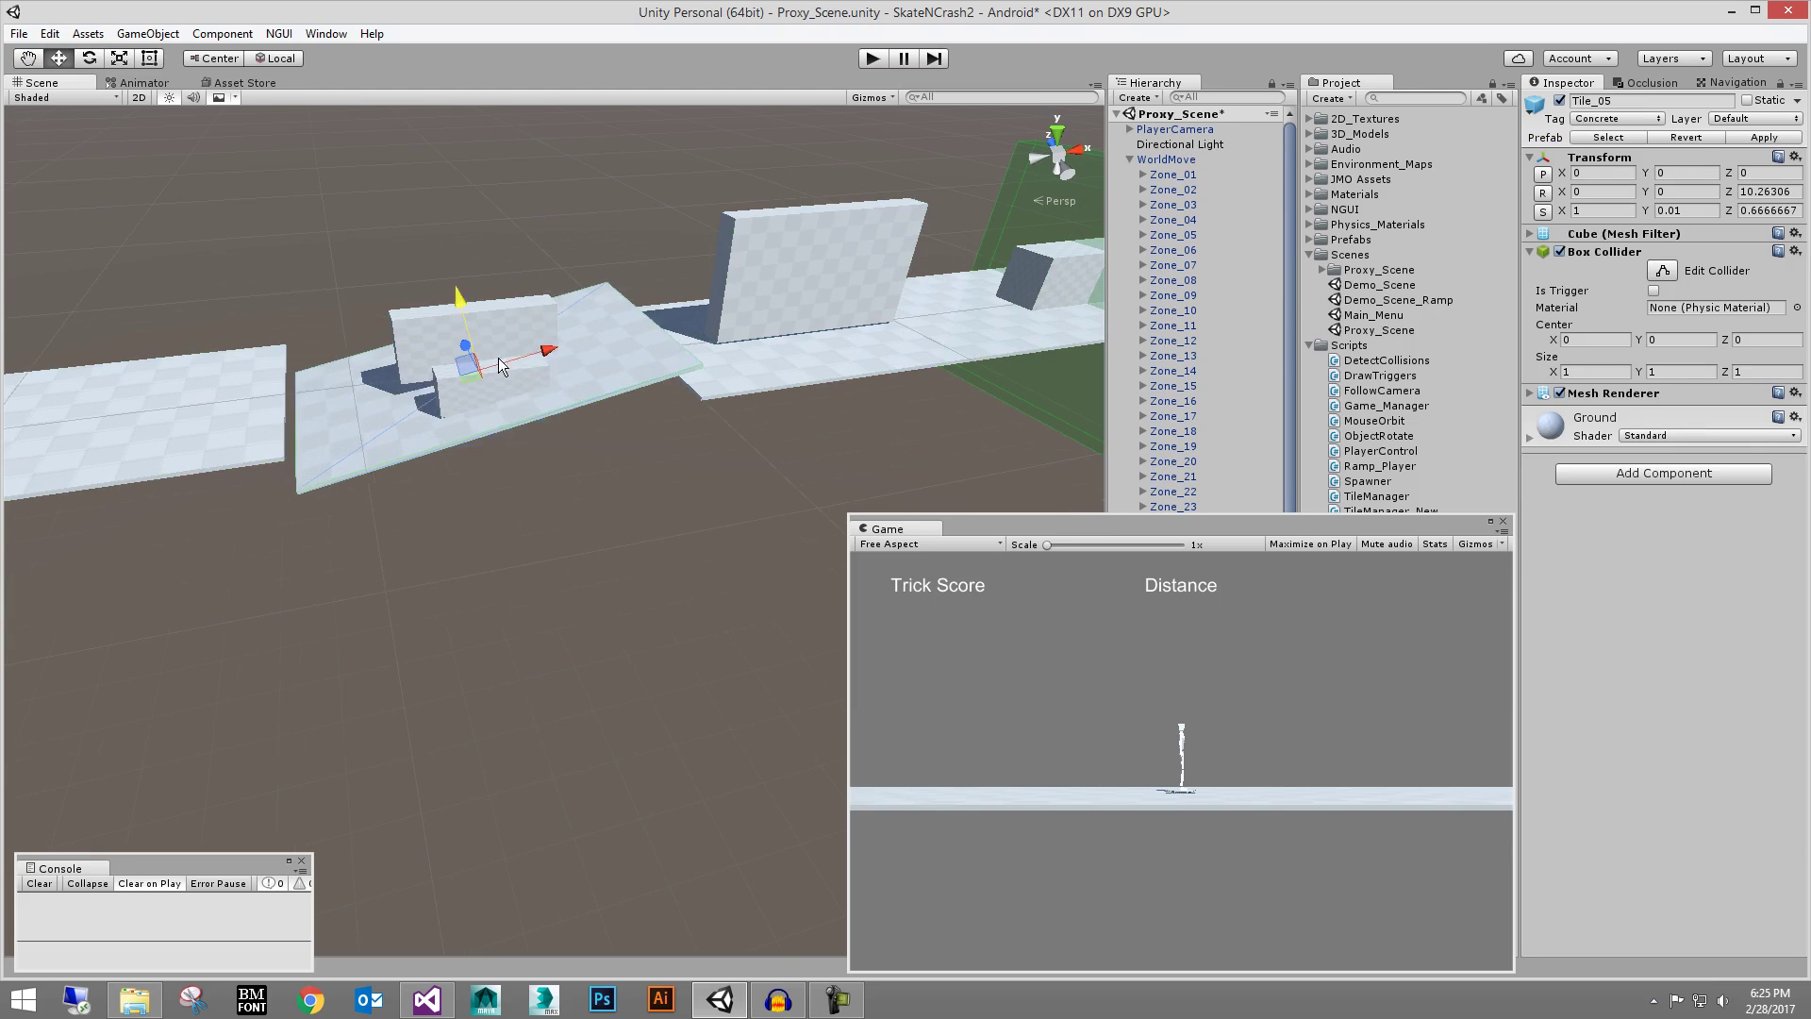
Select WorldMove, collapse its zone list and examine the full track and the distant zone markers
scroll(525, 465, down, 6)
middle_drag(526, 465, 590, 311)
alt+drag(443, 330, 651, 278)
click(1144, 162)
click(1129, 160)
alt+right_drag(826, 311, 906, 368)
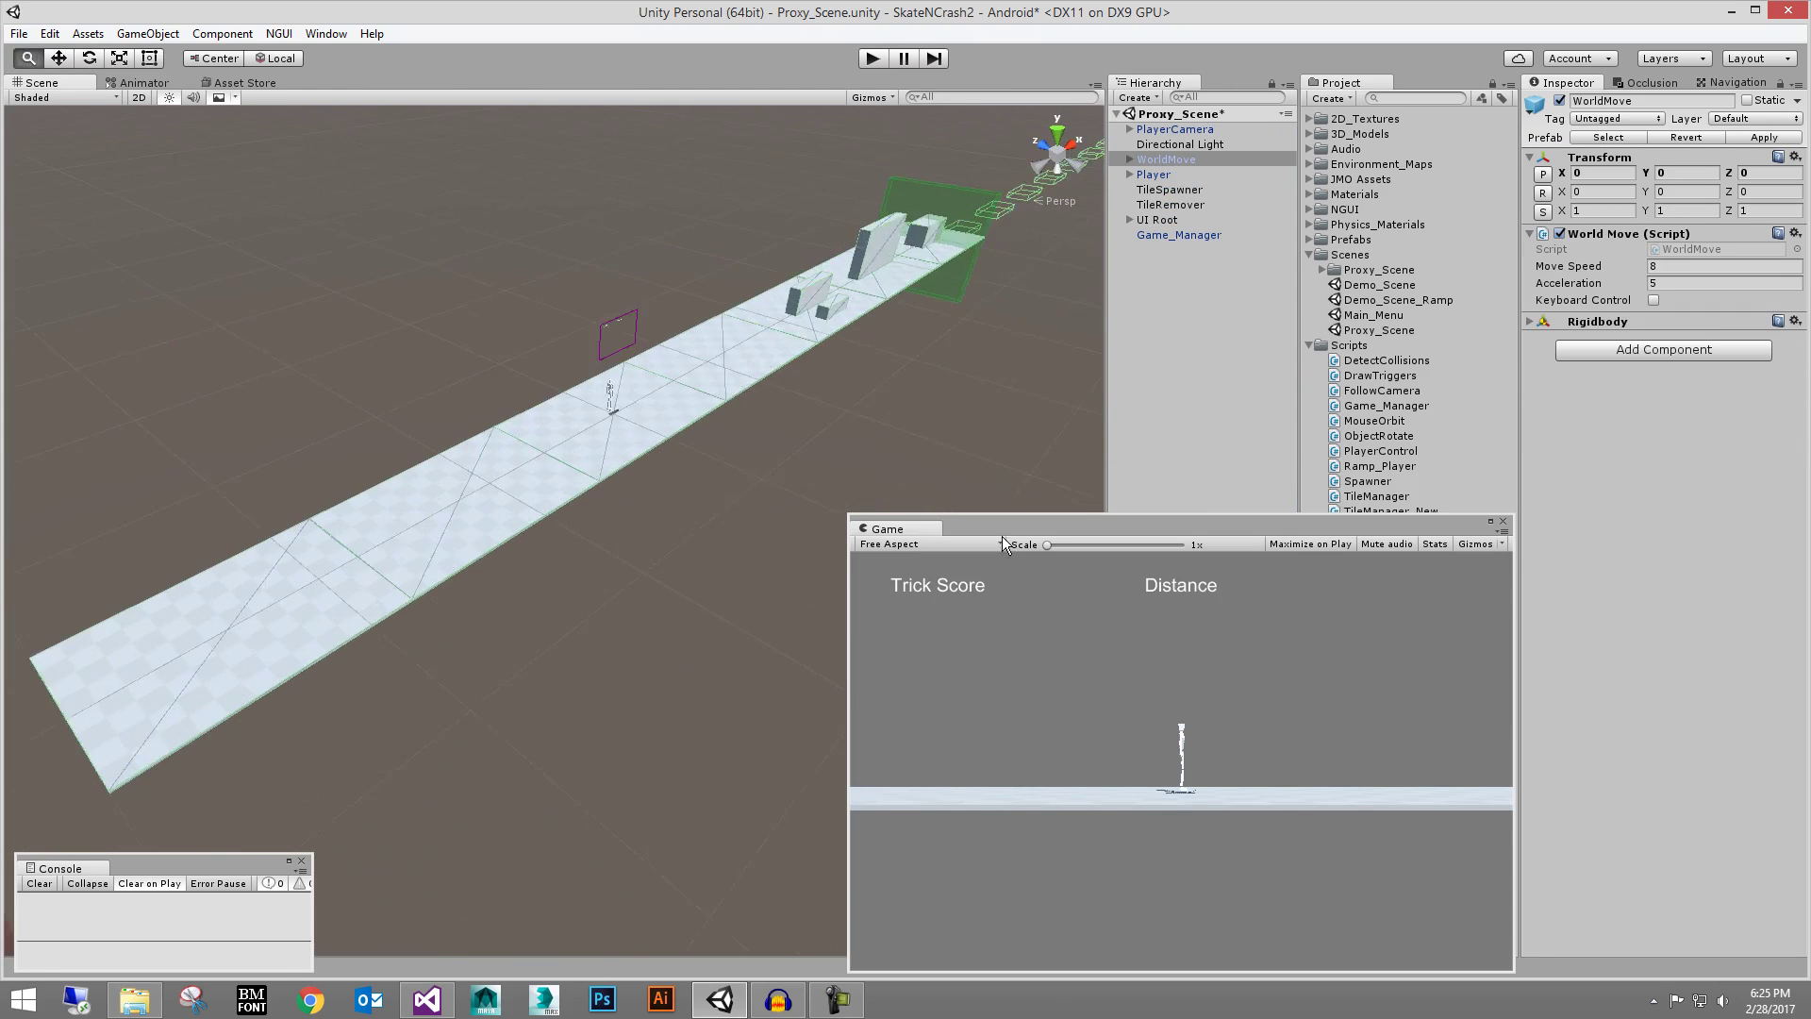
alt+middle_drag(905, 368, 716, 448)
alt+right_drag(717, 448, 938, 614)
alt+drag(584, 434, 667, 408)
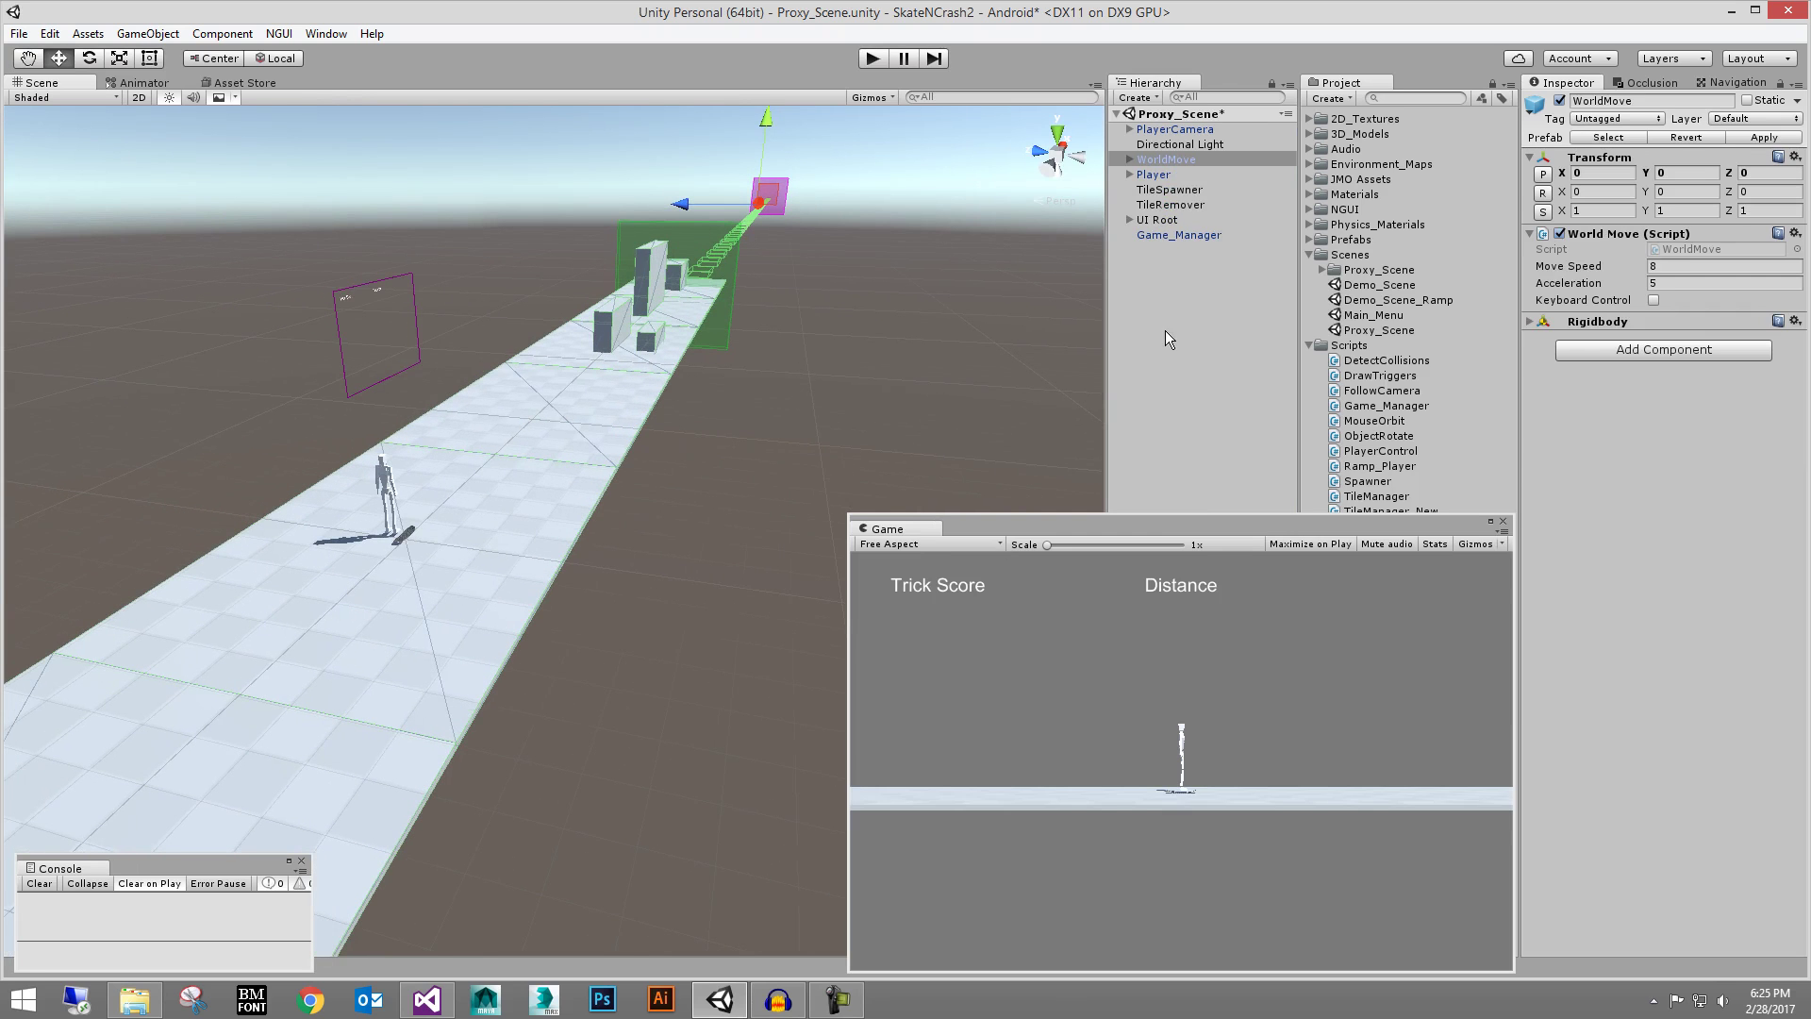
Collapse the Scripts folder and focus on the Player object
click(1309, 346)
alt+drag(406, 311, 529, 445)
double_click(1154, 173)
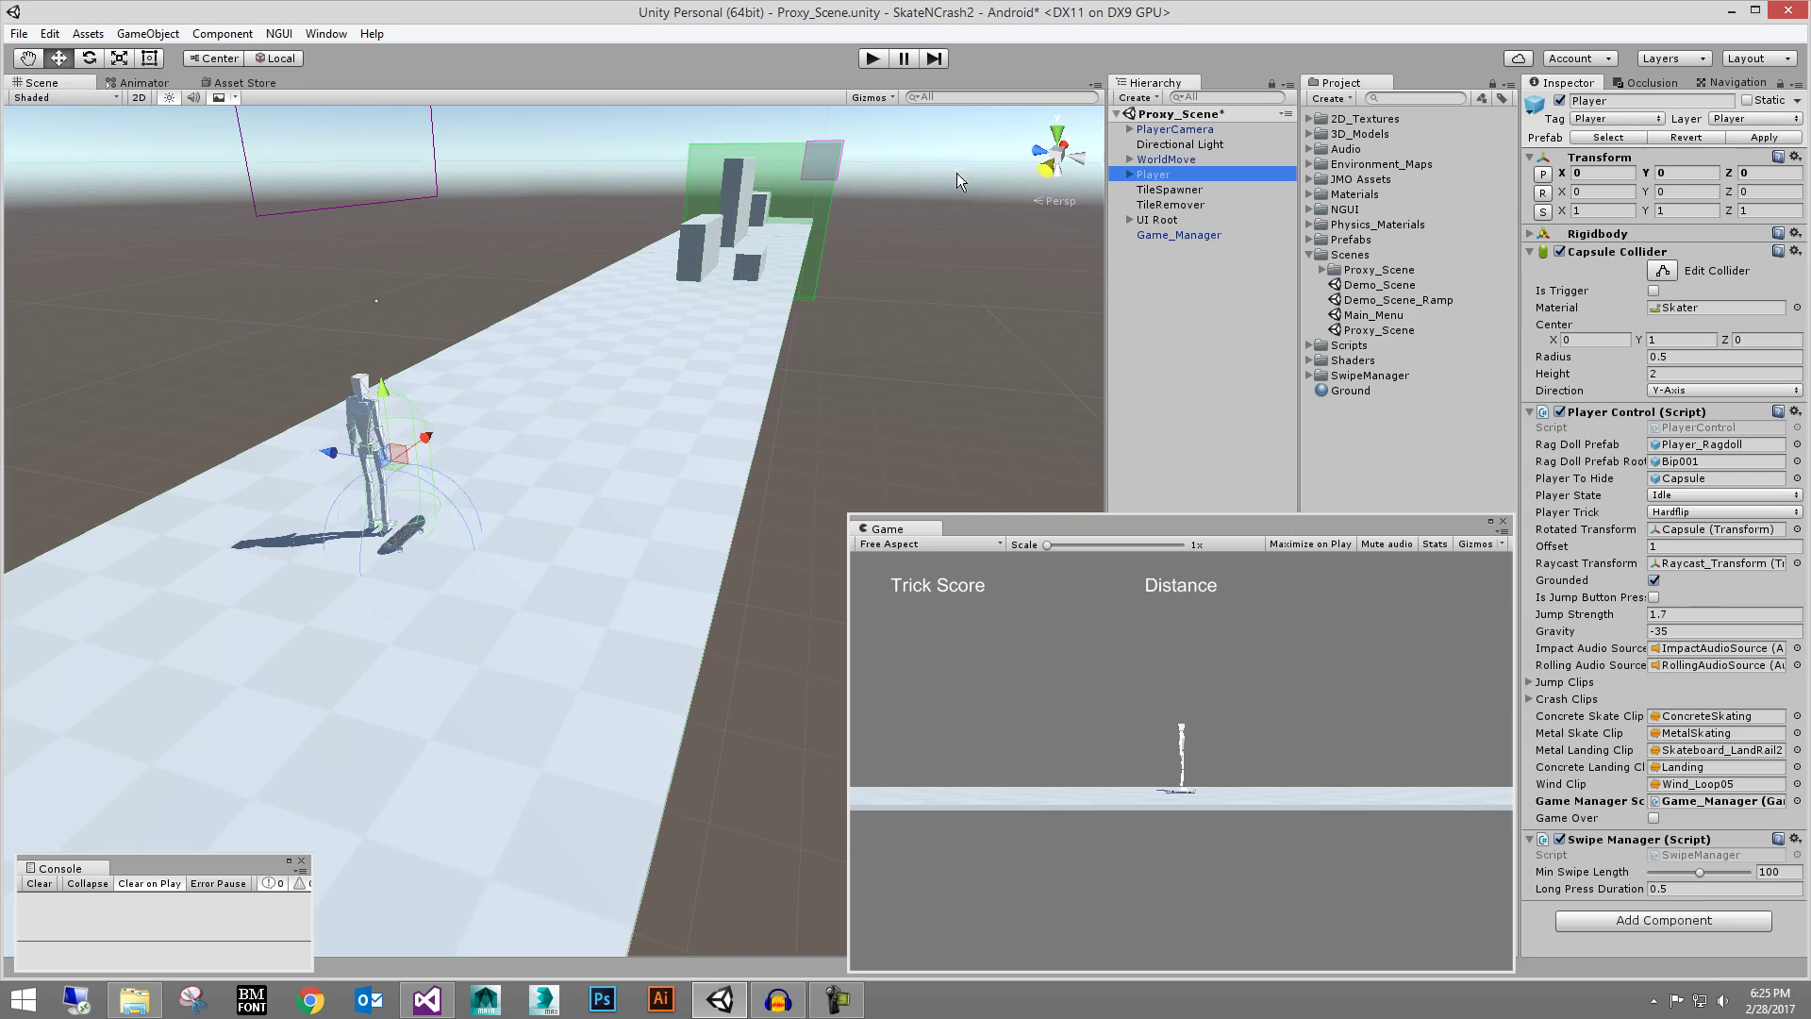
Try sliding WorldMove along X to about -24.09 to carry the track past the player, and undo it
click(1166, 159)
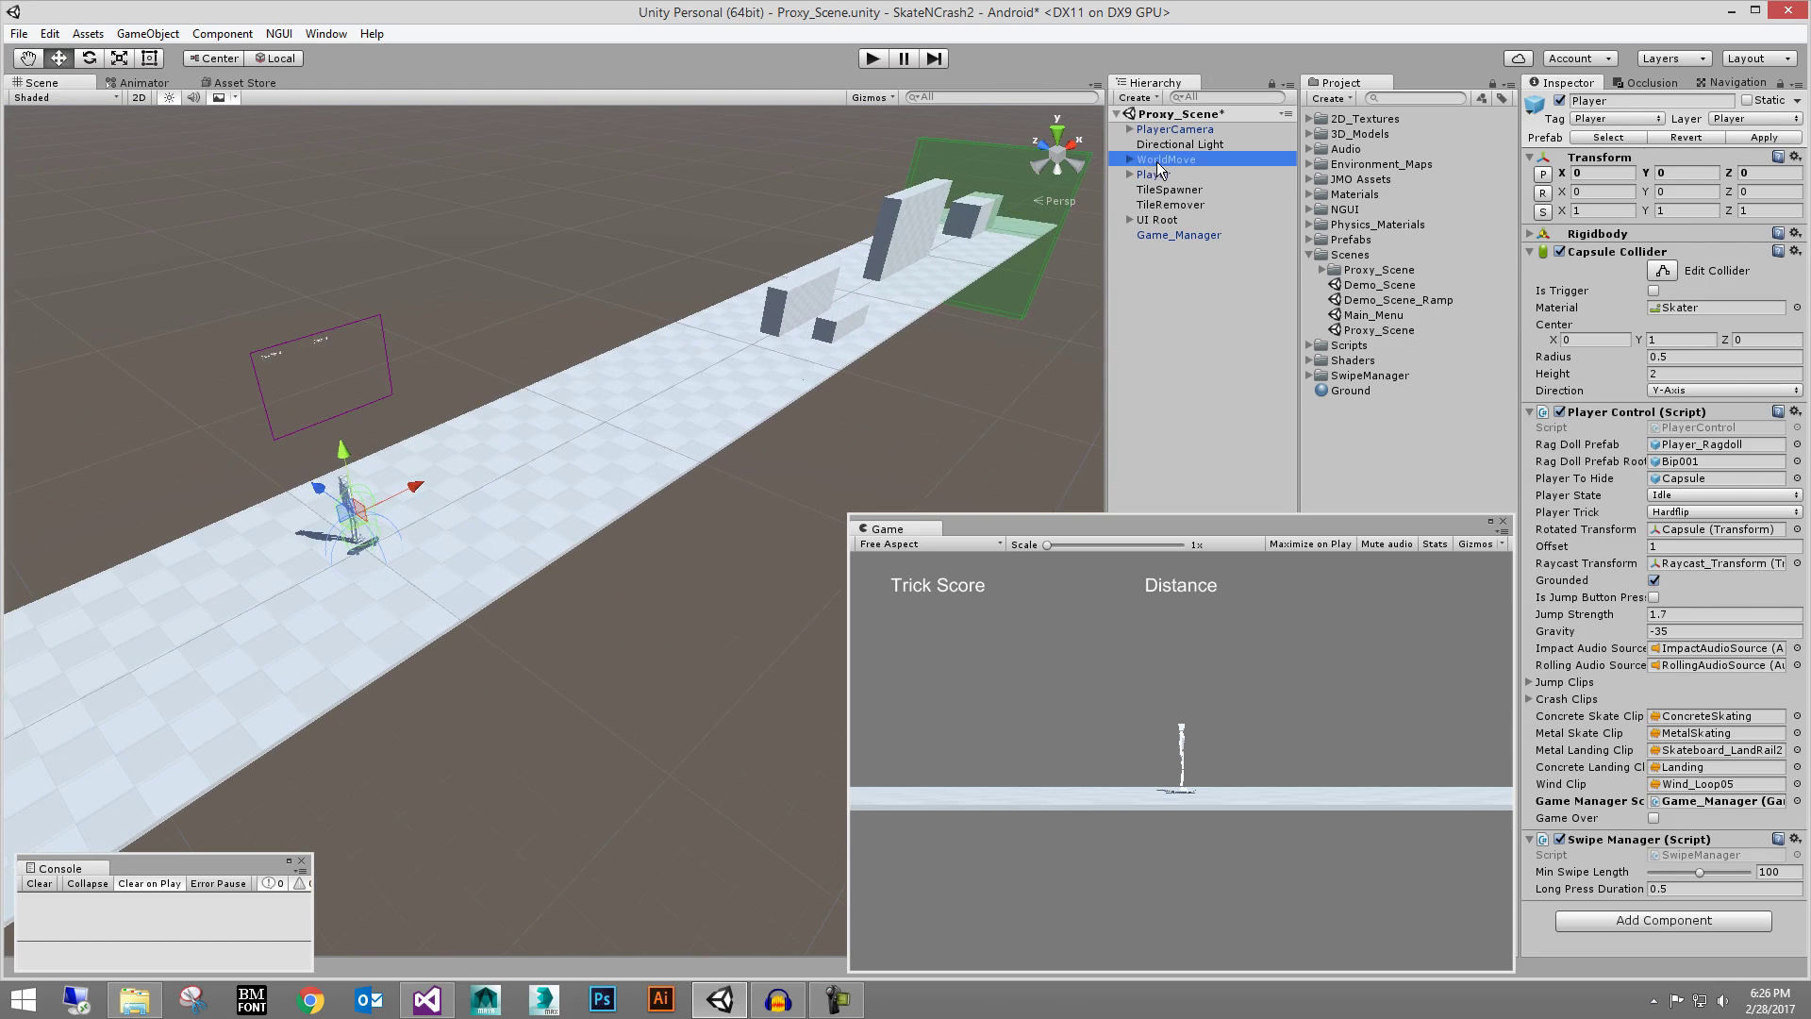
scroll(578, 485, down, 10)
alt+drag(698, 316, 778, 277)
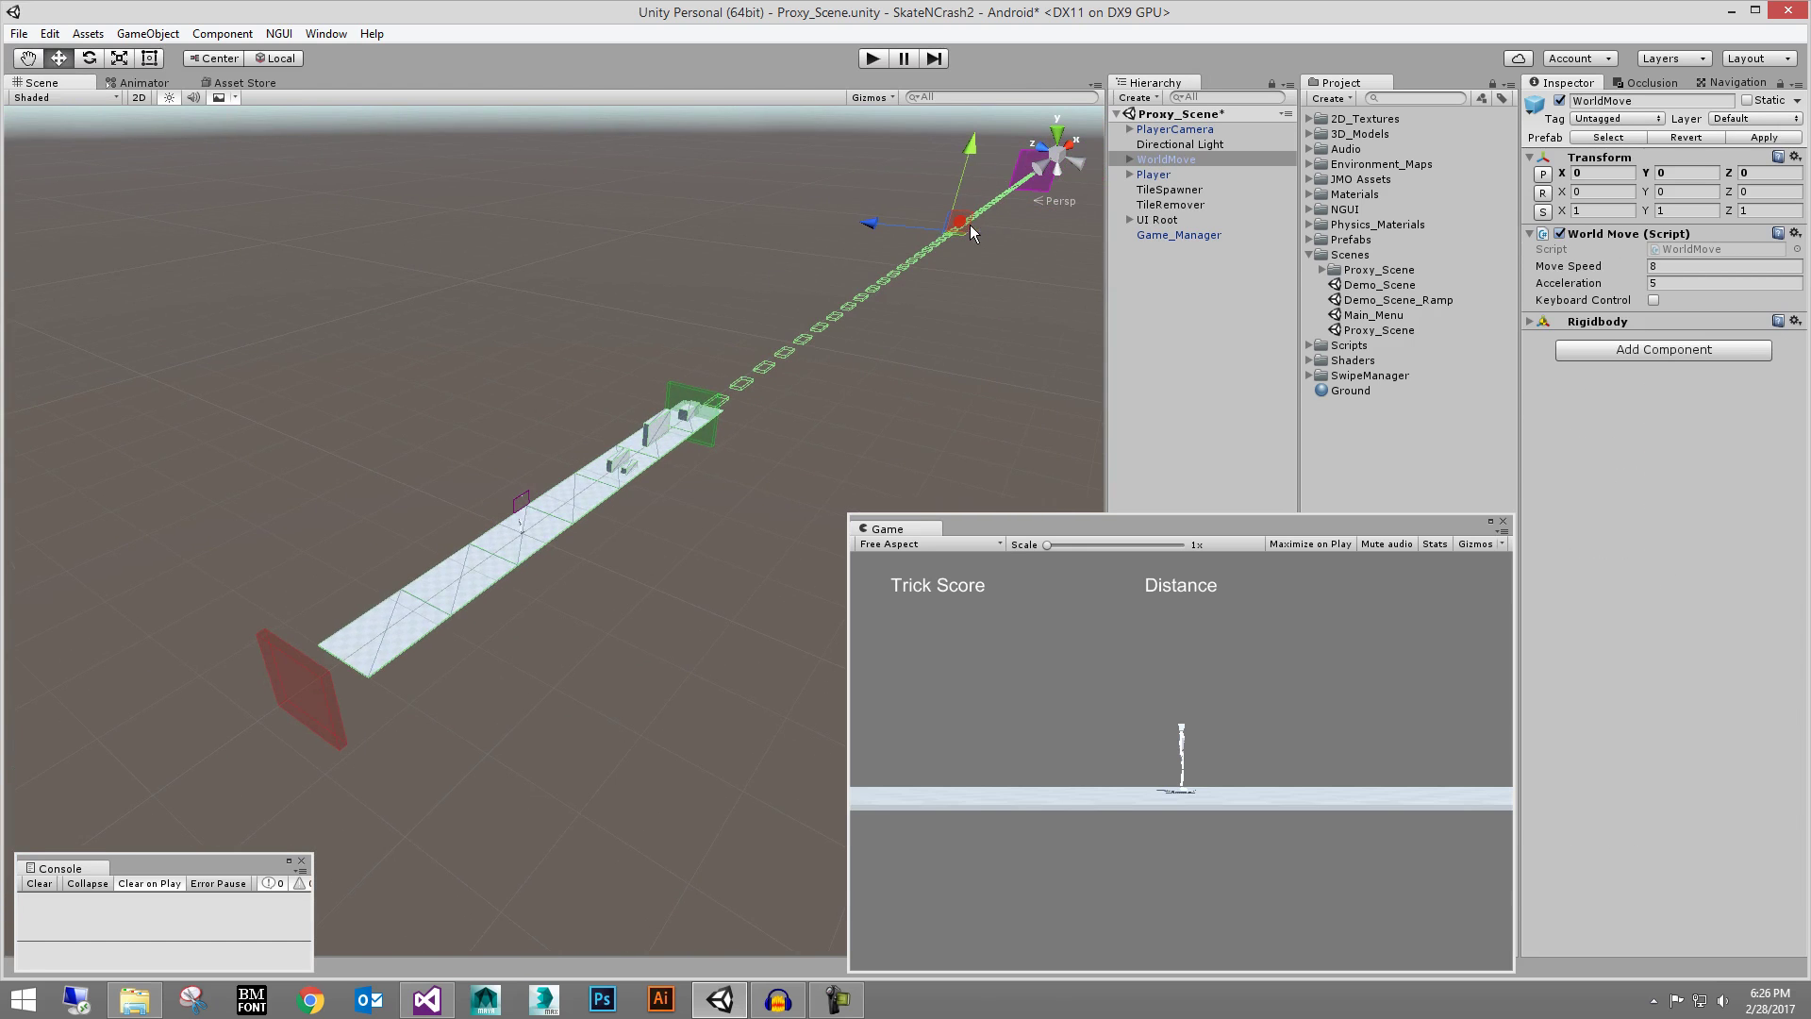
middle_drag(1024, 236, 942, 315)
scroll(942, 315, down, 5)
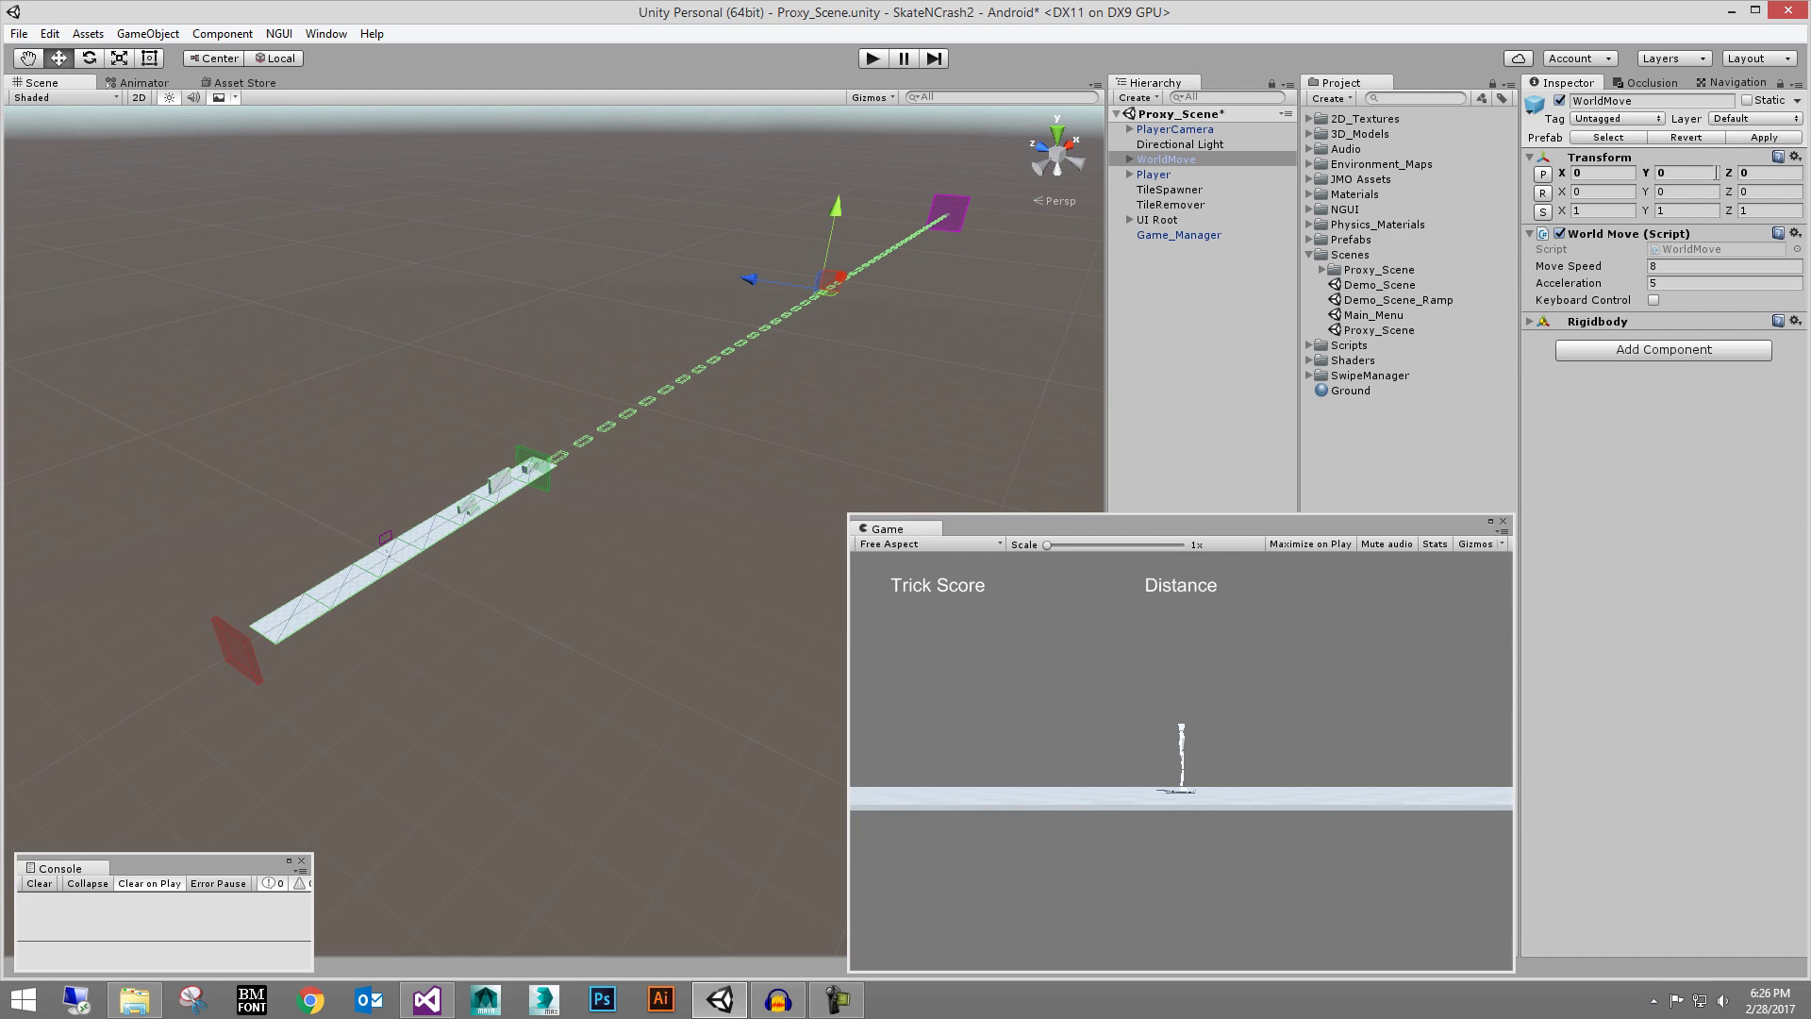
drag(1562, 173, 816, 258)
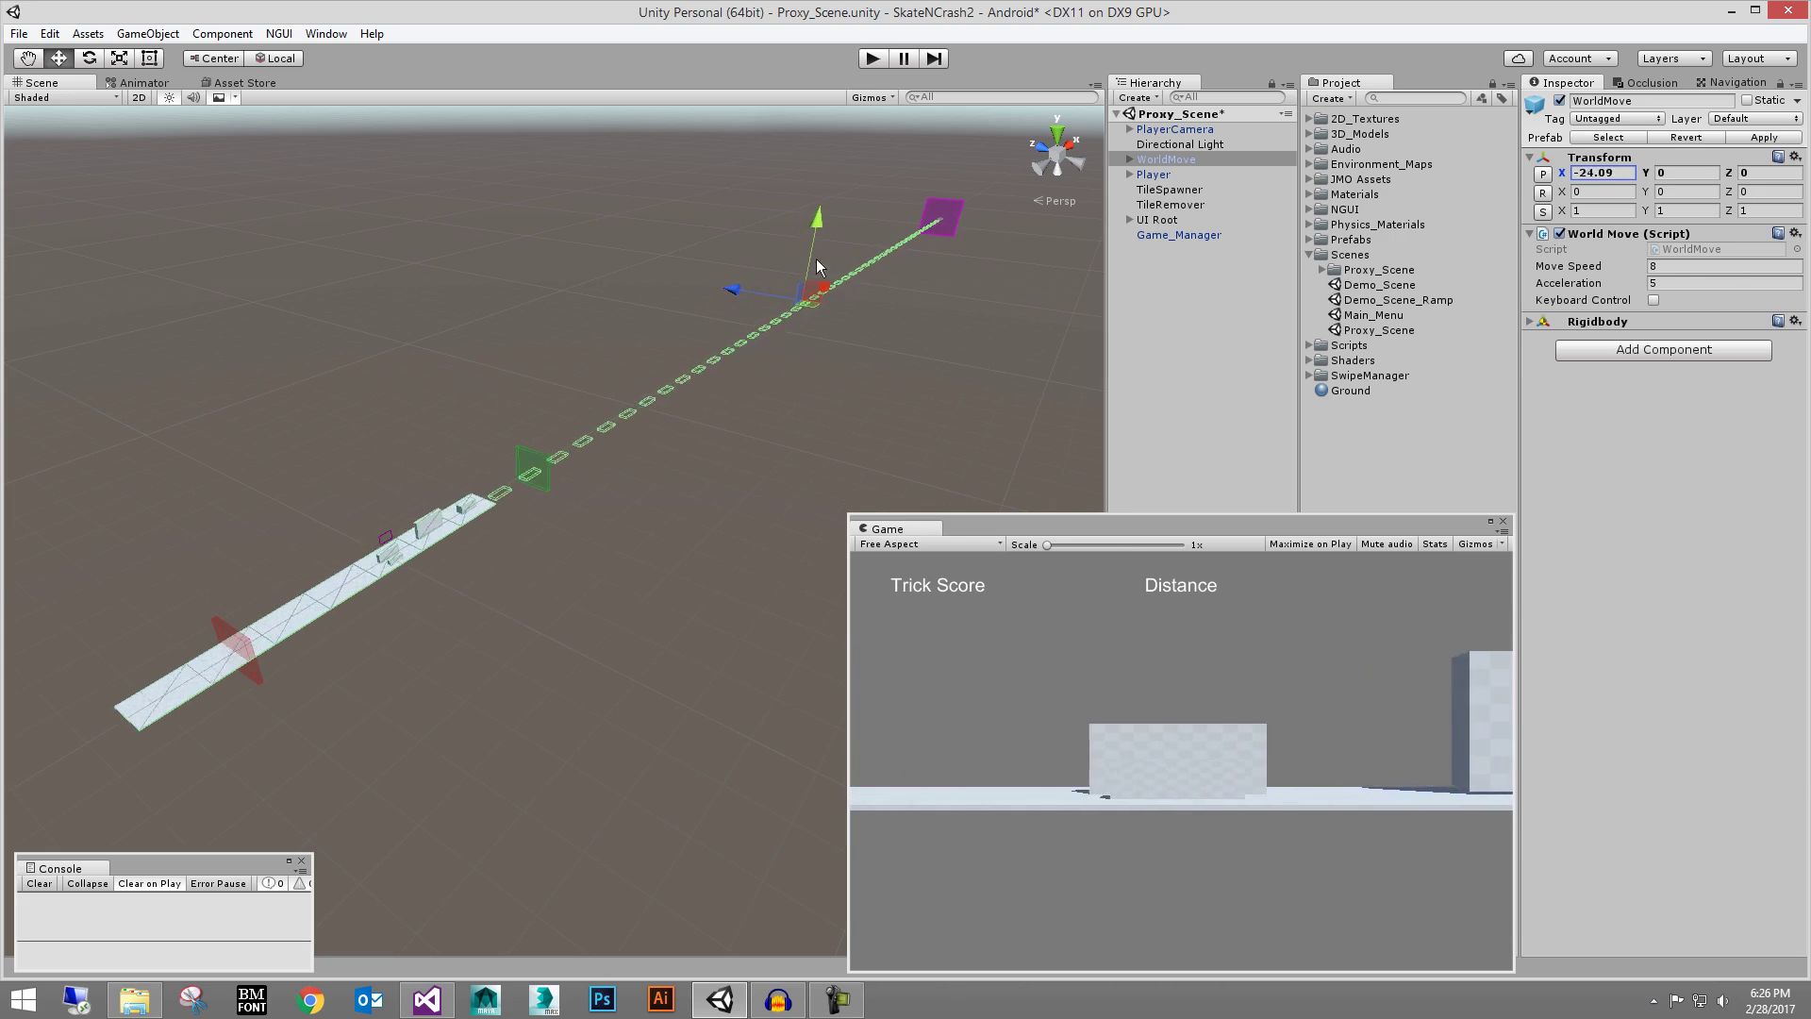
key(ctrl+z)
Inspect Zone_01 inside WorldMove and the PlayerCamera object, collapse the zone list and reselect Player
alt+right_drag(497, 355, 997, 499)
mouse_move(667, 354)
alt+right_down()
mouse_move(628, 426)
mouse_move(698, 371)
alt+right_up()
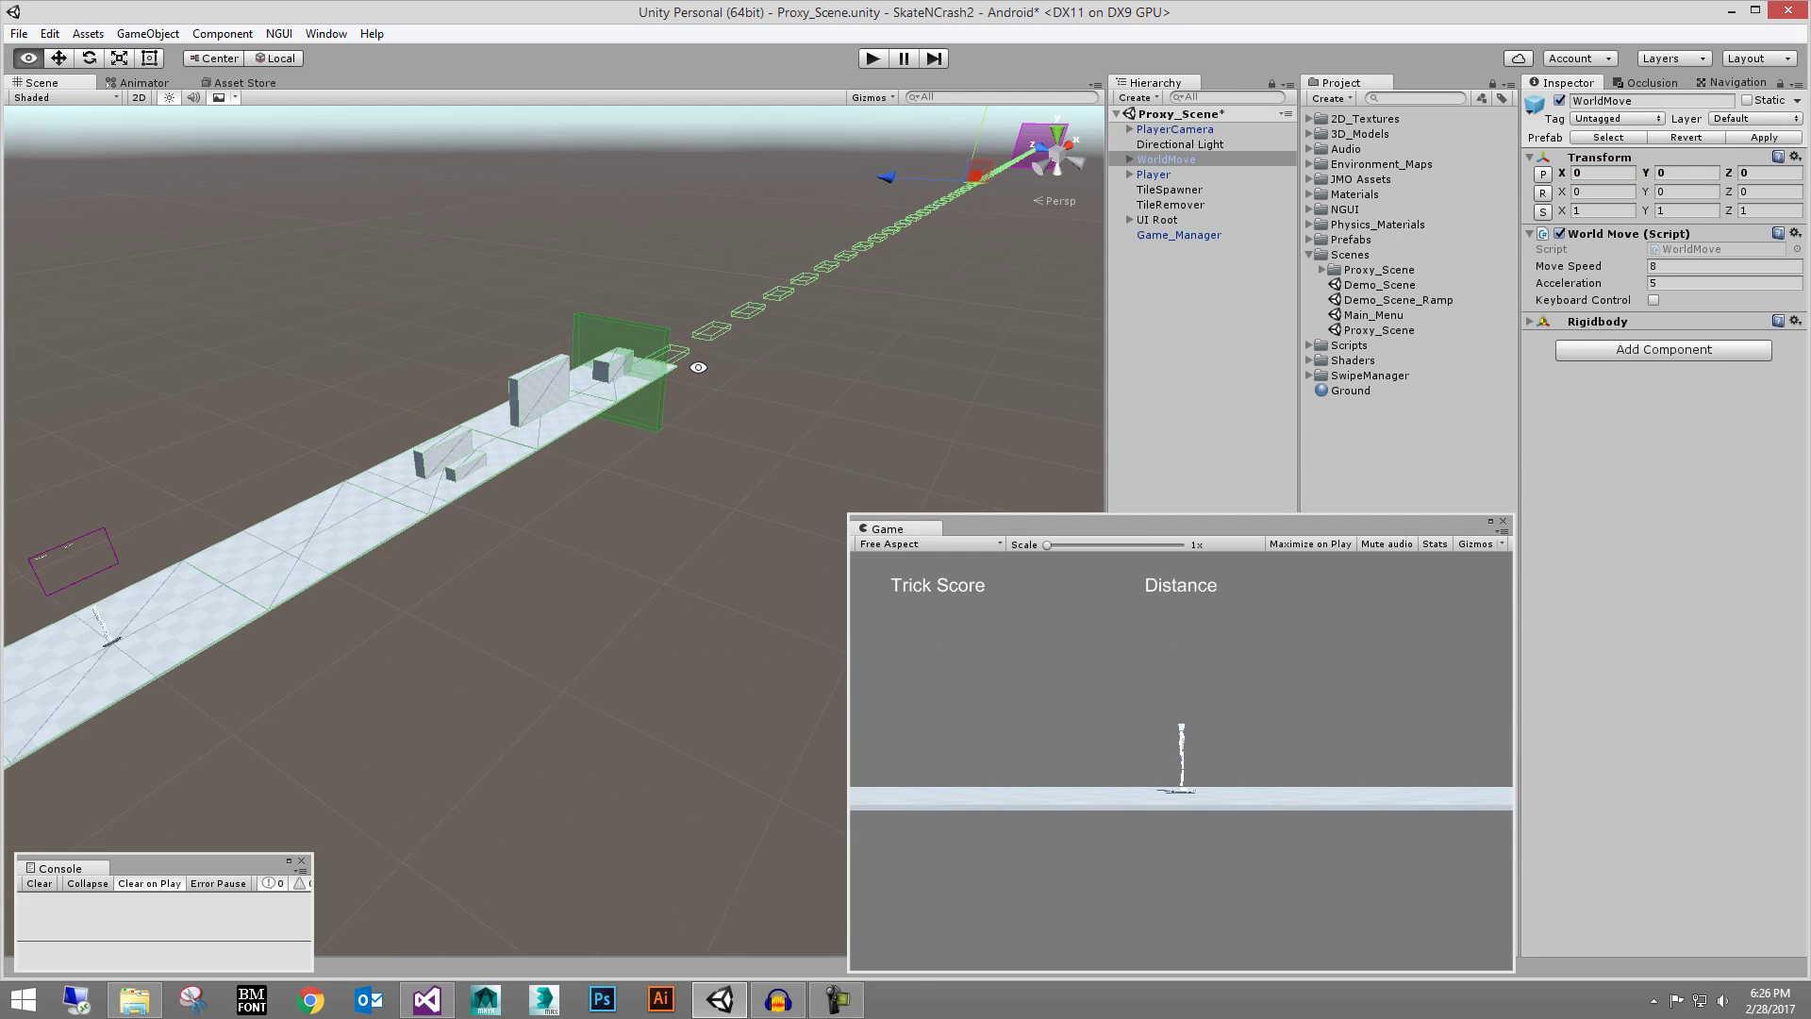
alt+drag(703, 374, 702, 400)
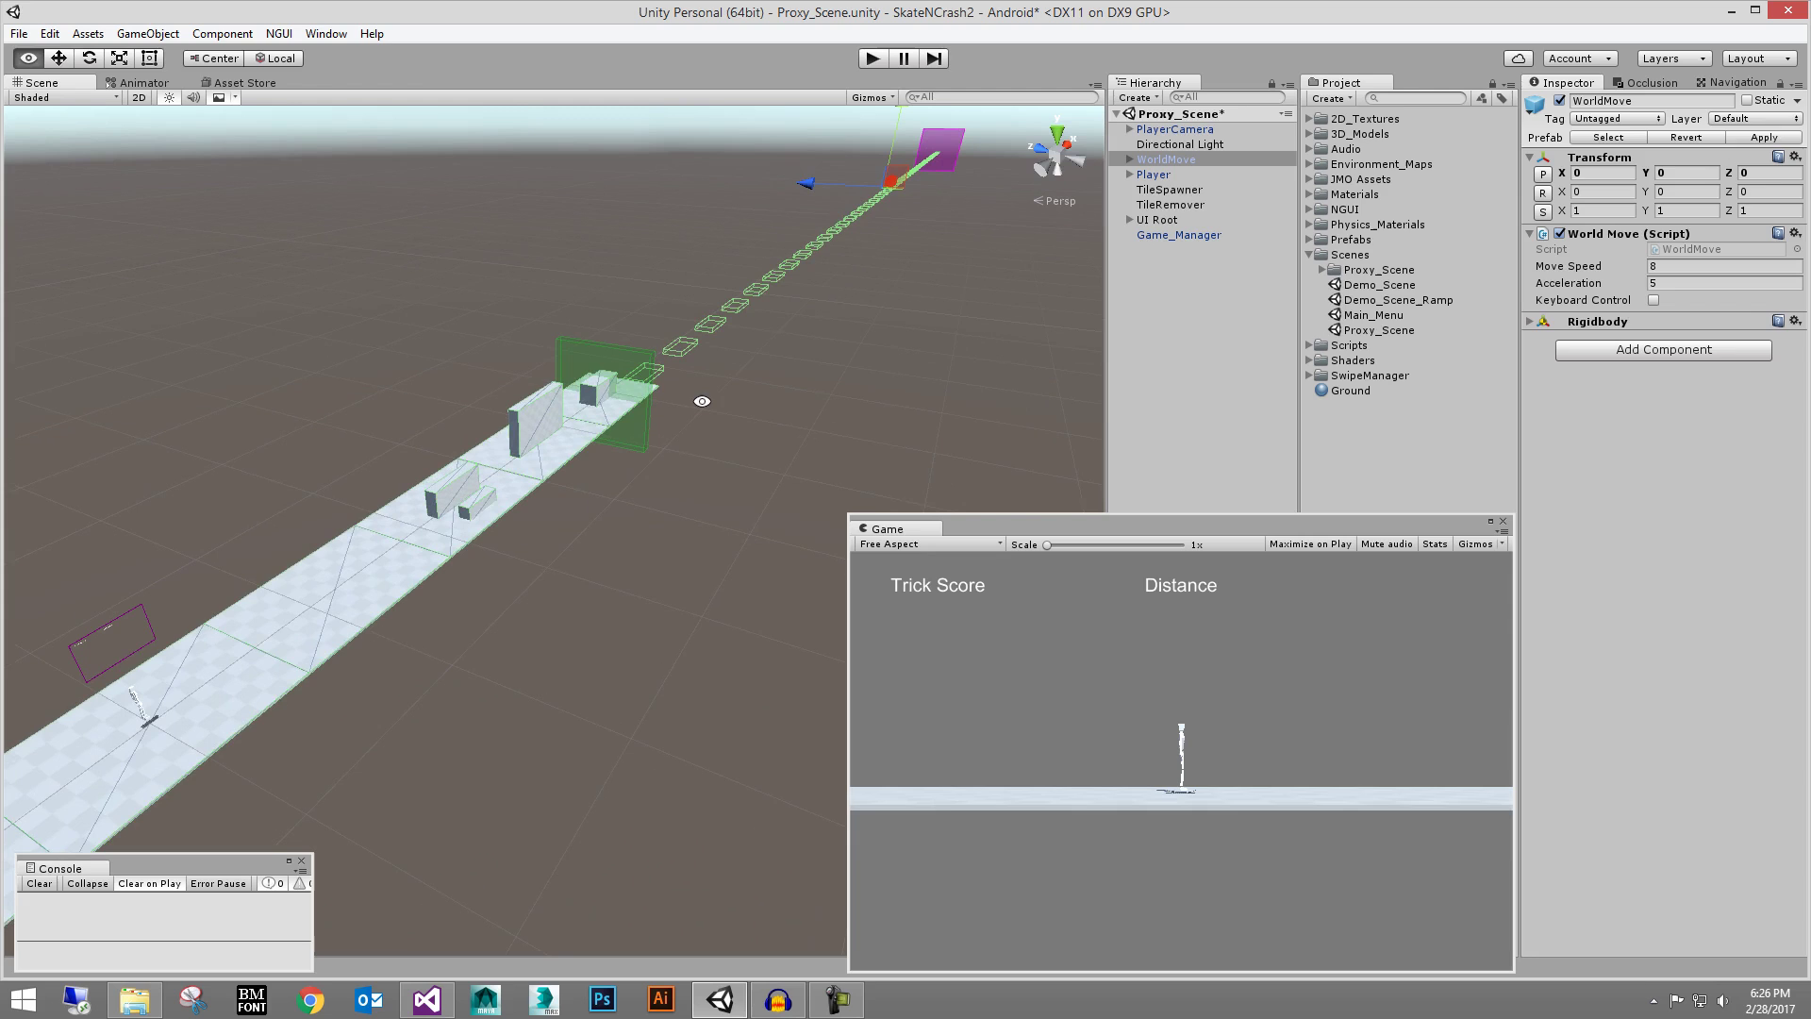
click(1130, 160)
click(1159, 176)
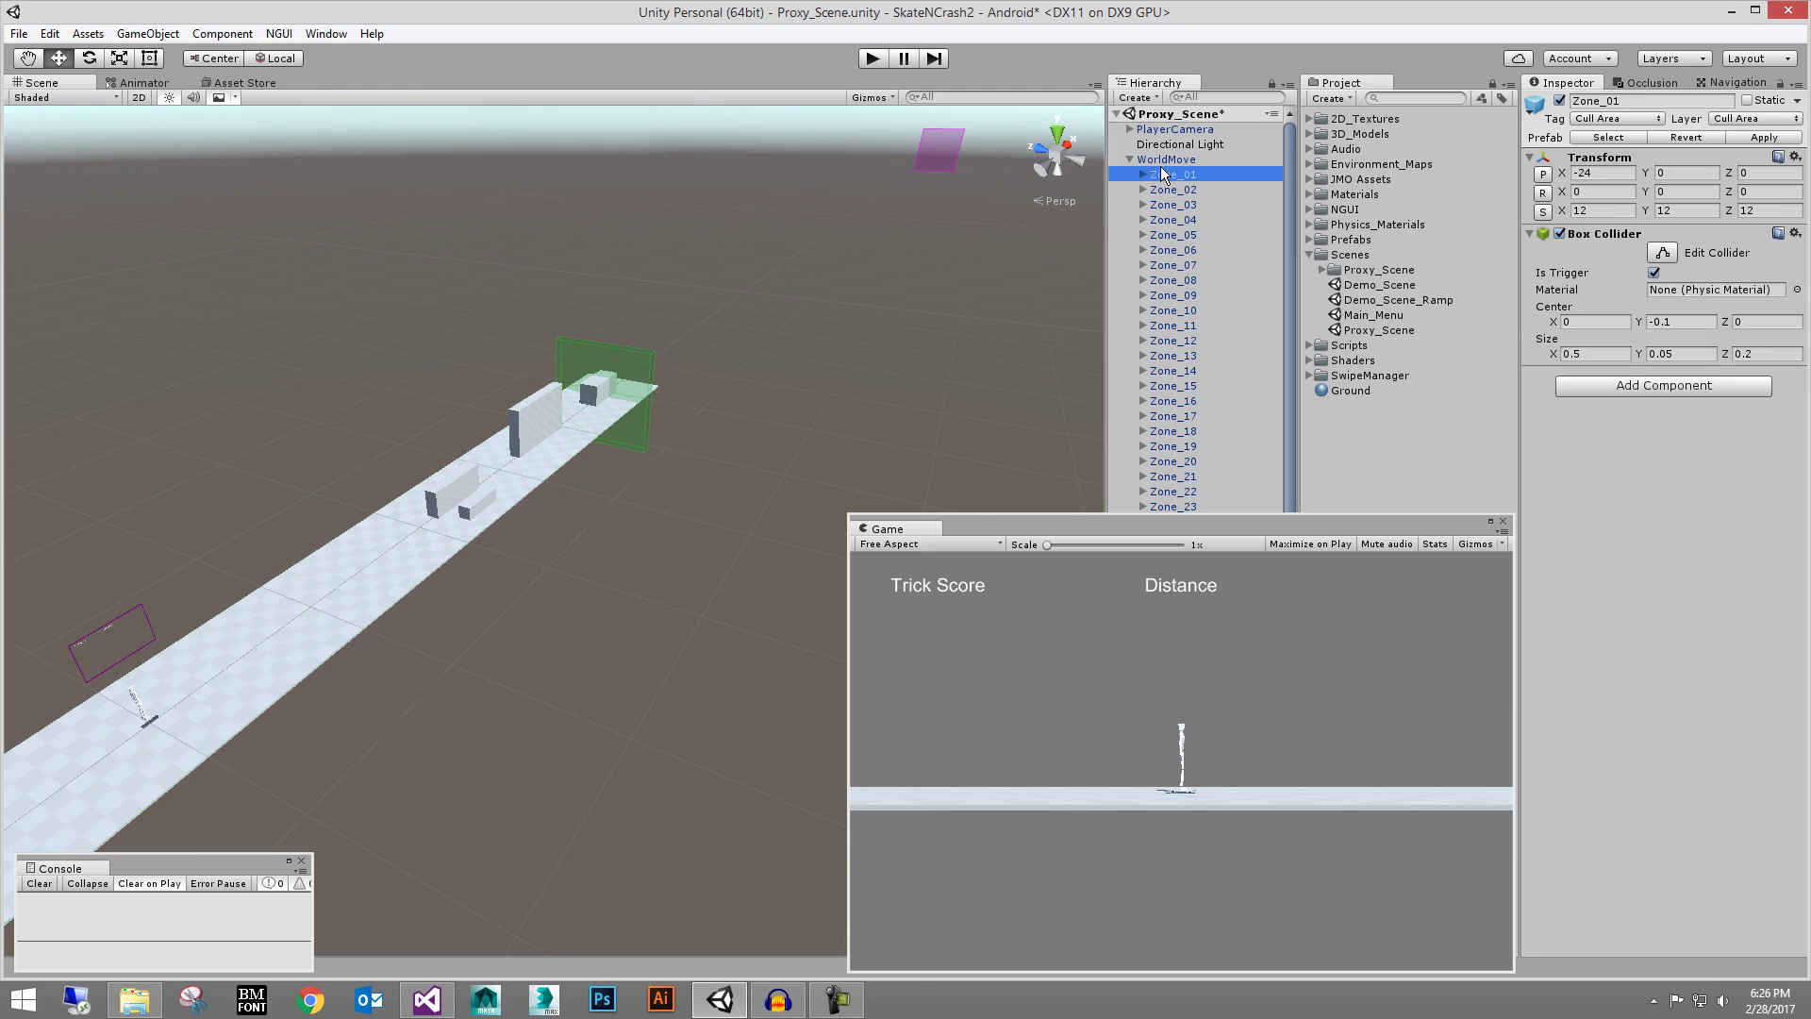
click(1130, 160)
double_click(1155, 131)
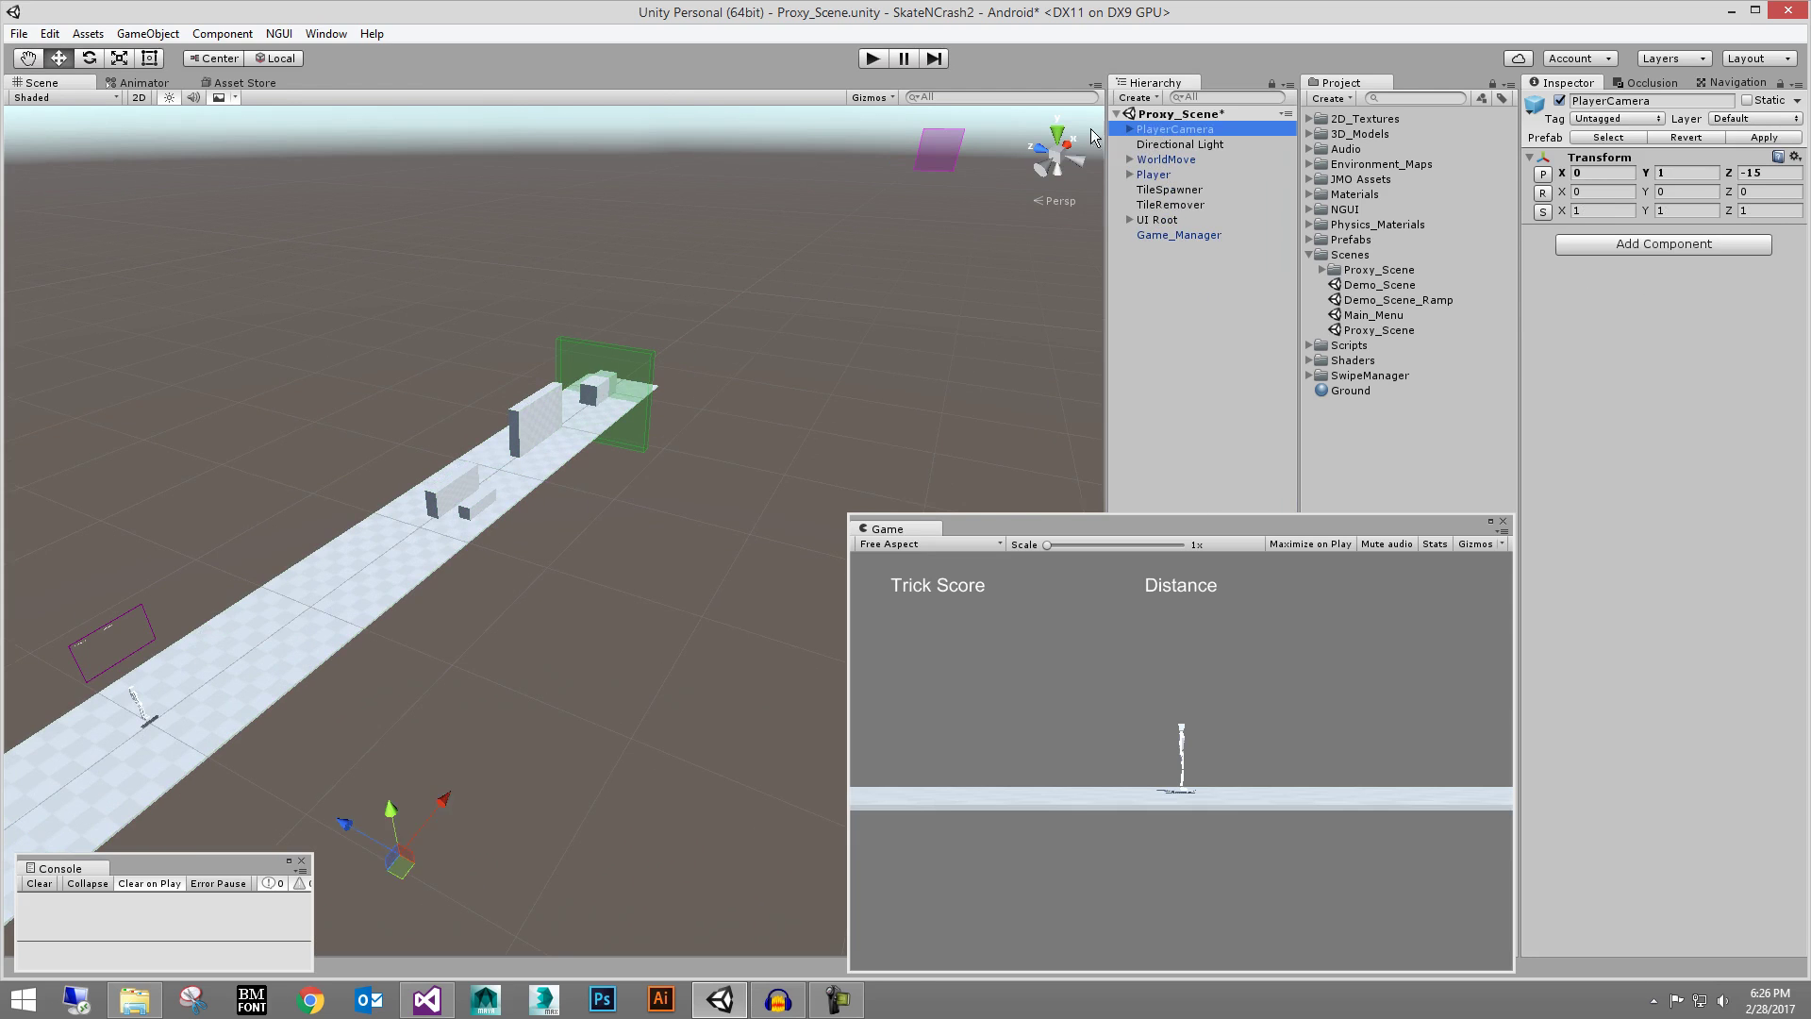
double_click(1153, 175)
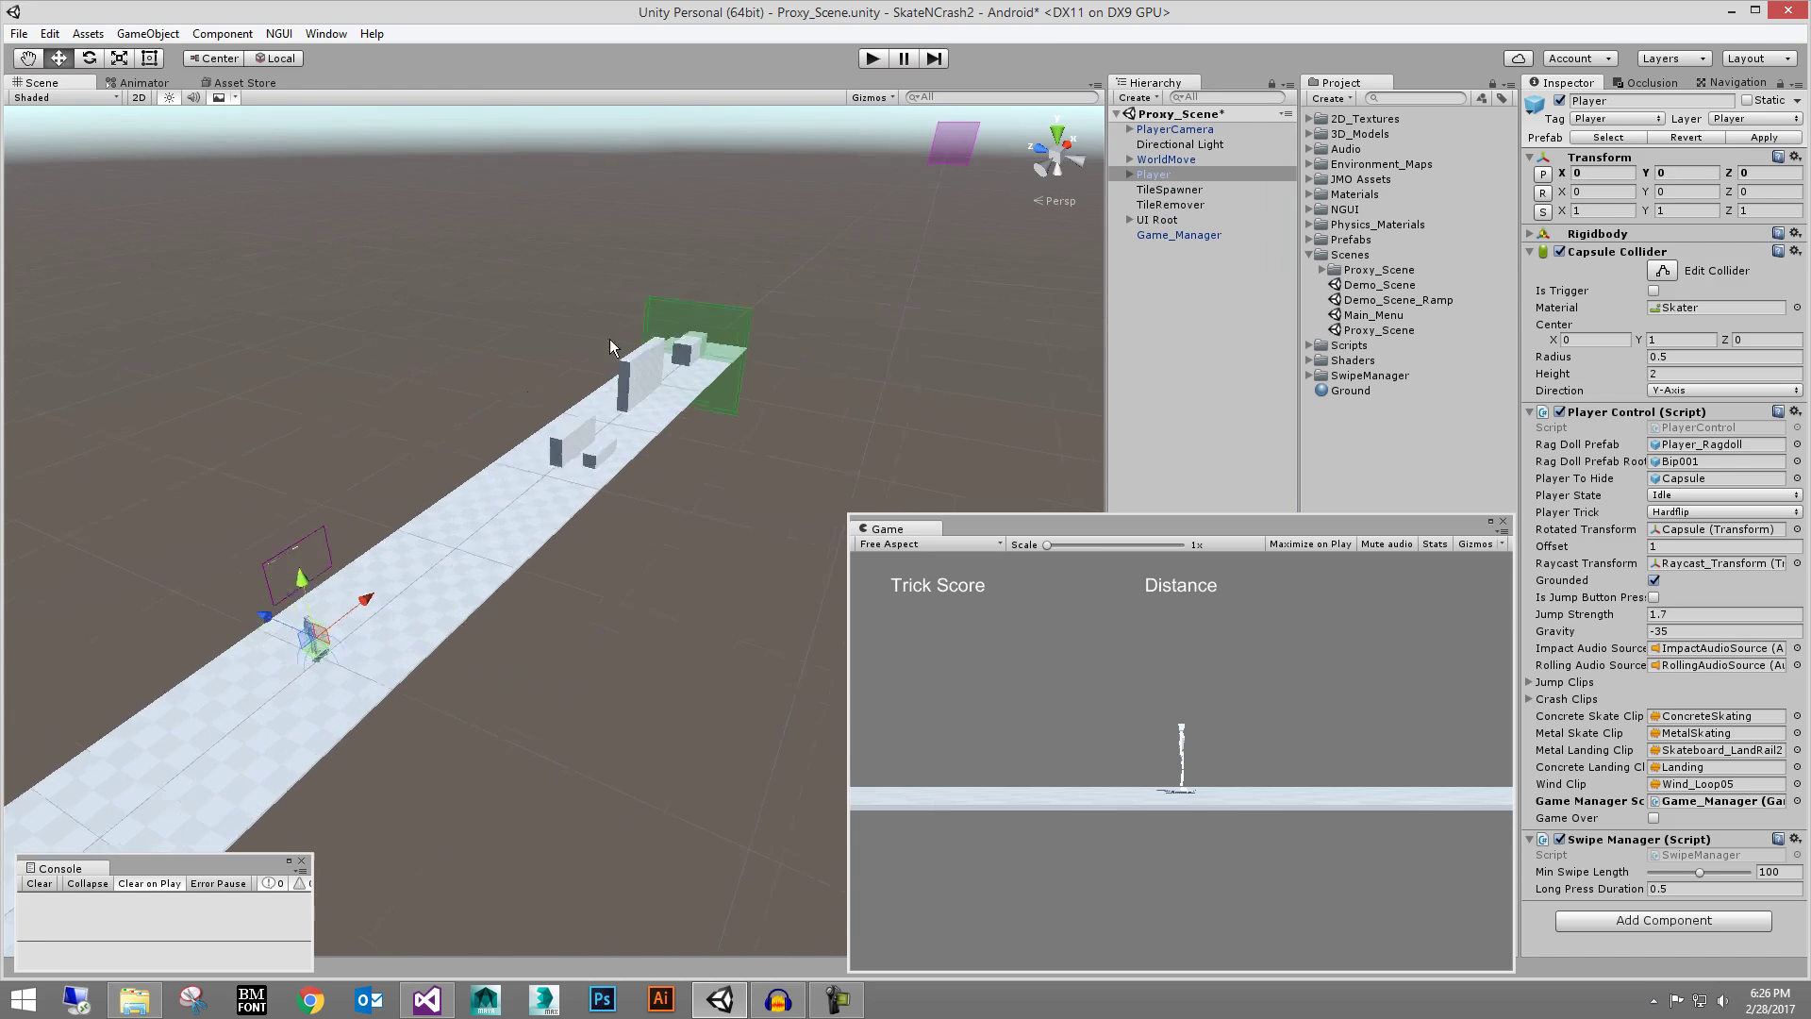
Collapse the Player's Capsule Collider settings and show the whole track from the remover to the spawner trigger
alt+drag(551, 344, 632, 370)
alt+scroll(698, 298, down, 3)
click(1609, 252)
scroll(663, 368, down, 8)
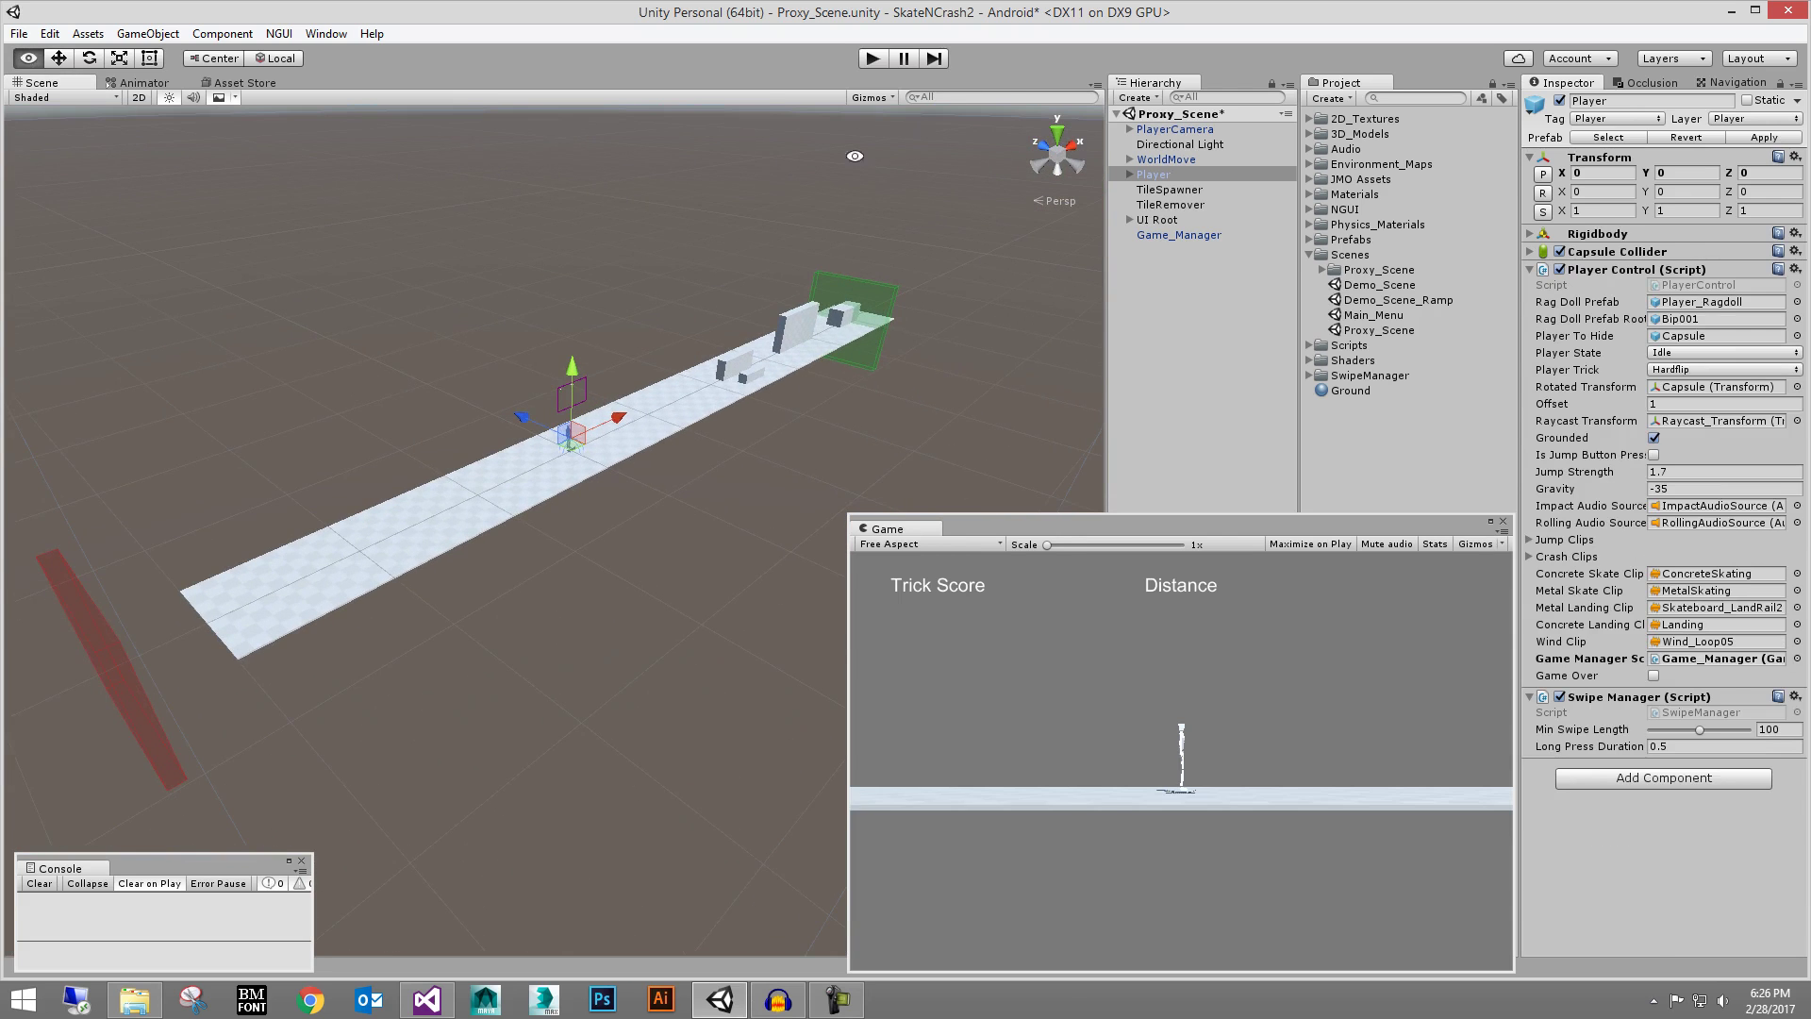
Play-test the scene with the Game view shifted up slightly, jump at the obstacles, inspect the player up close and stop
click(869, 60)
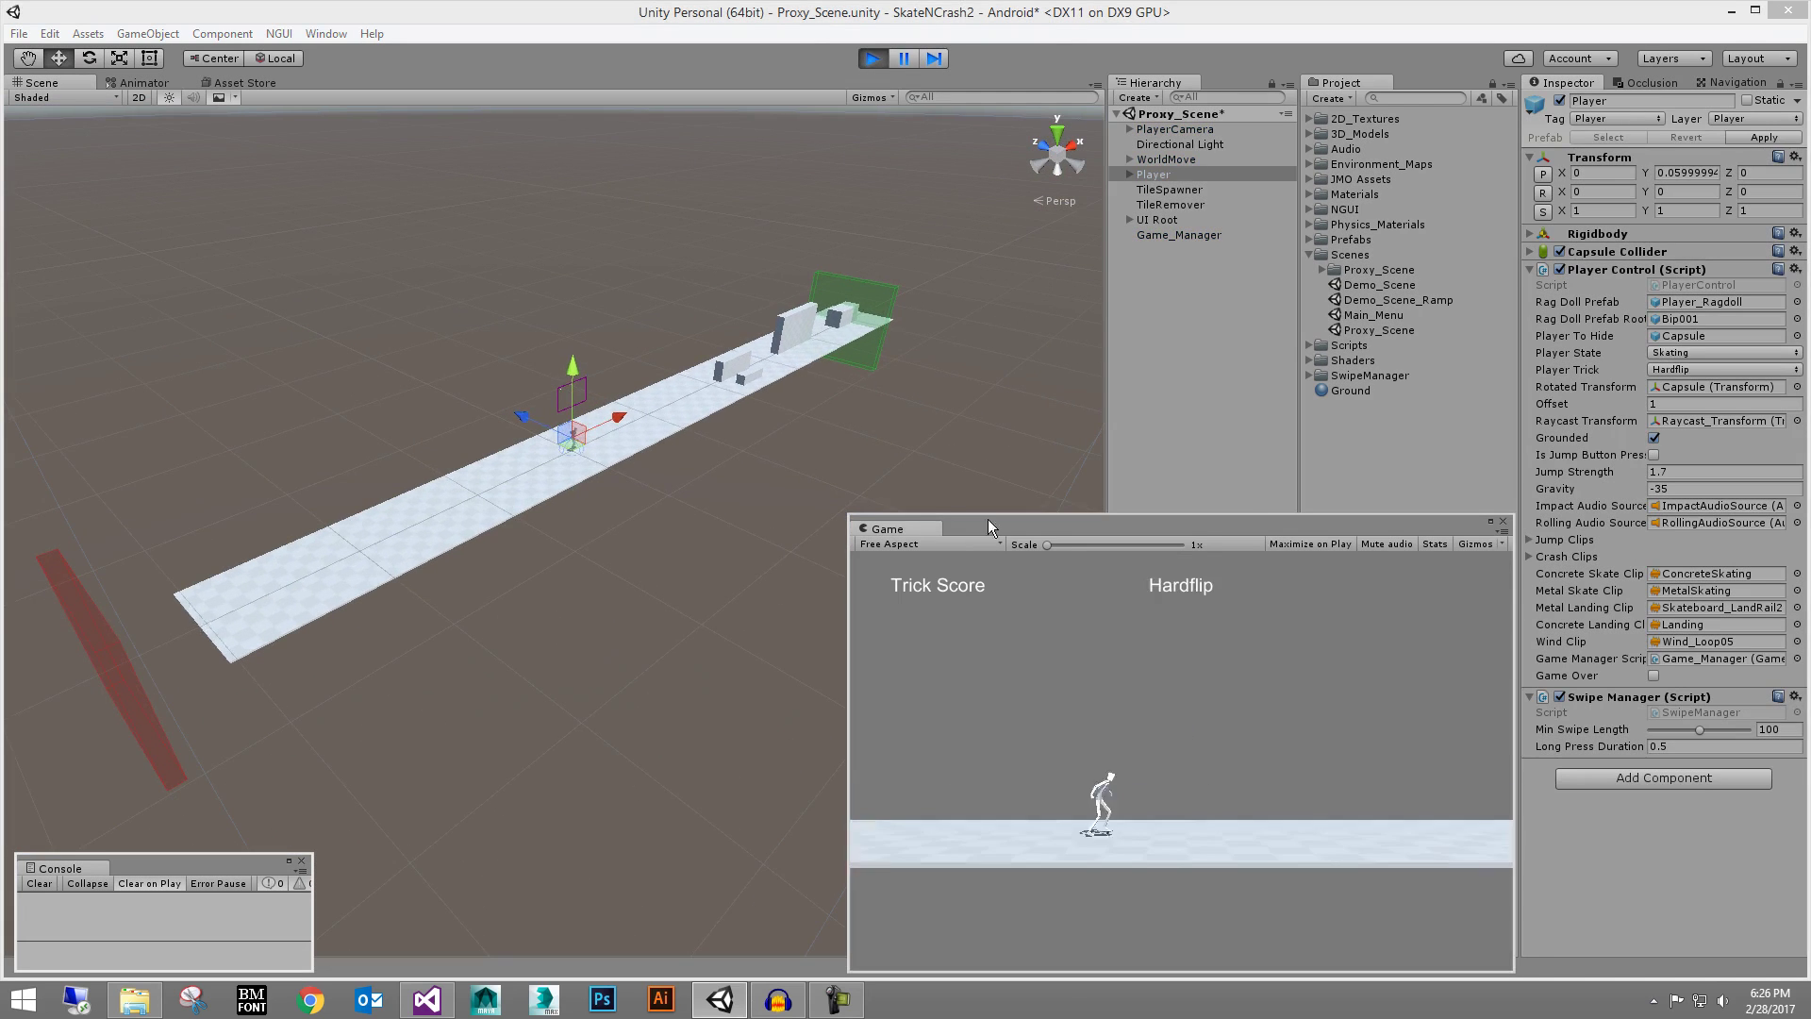
drag(988, 518, 964, 496)
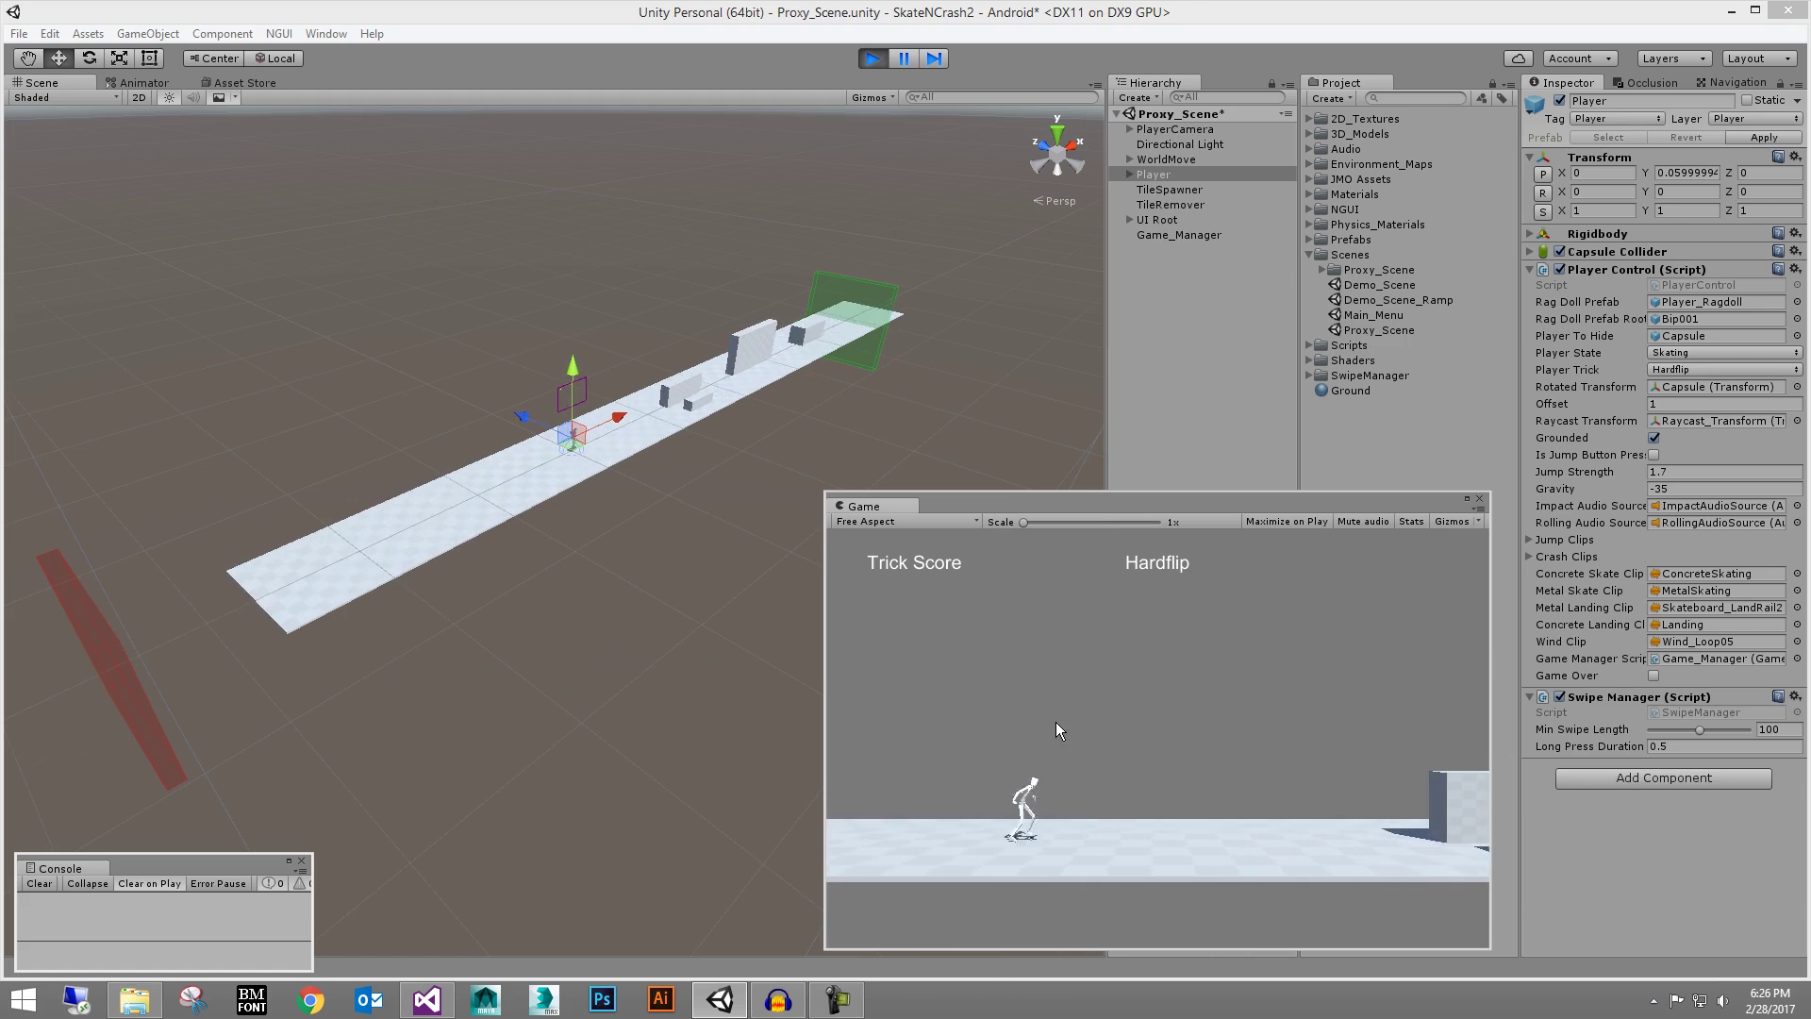
click(1210, 794)
click(1208, 794)
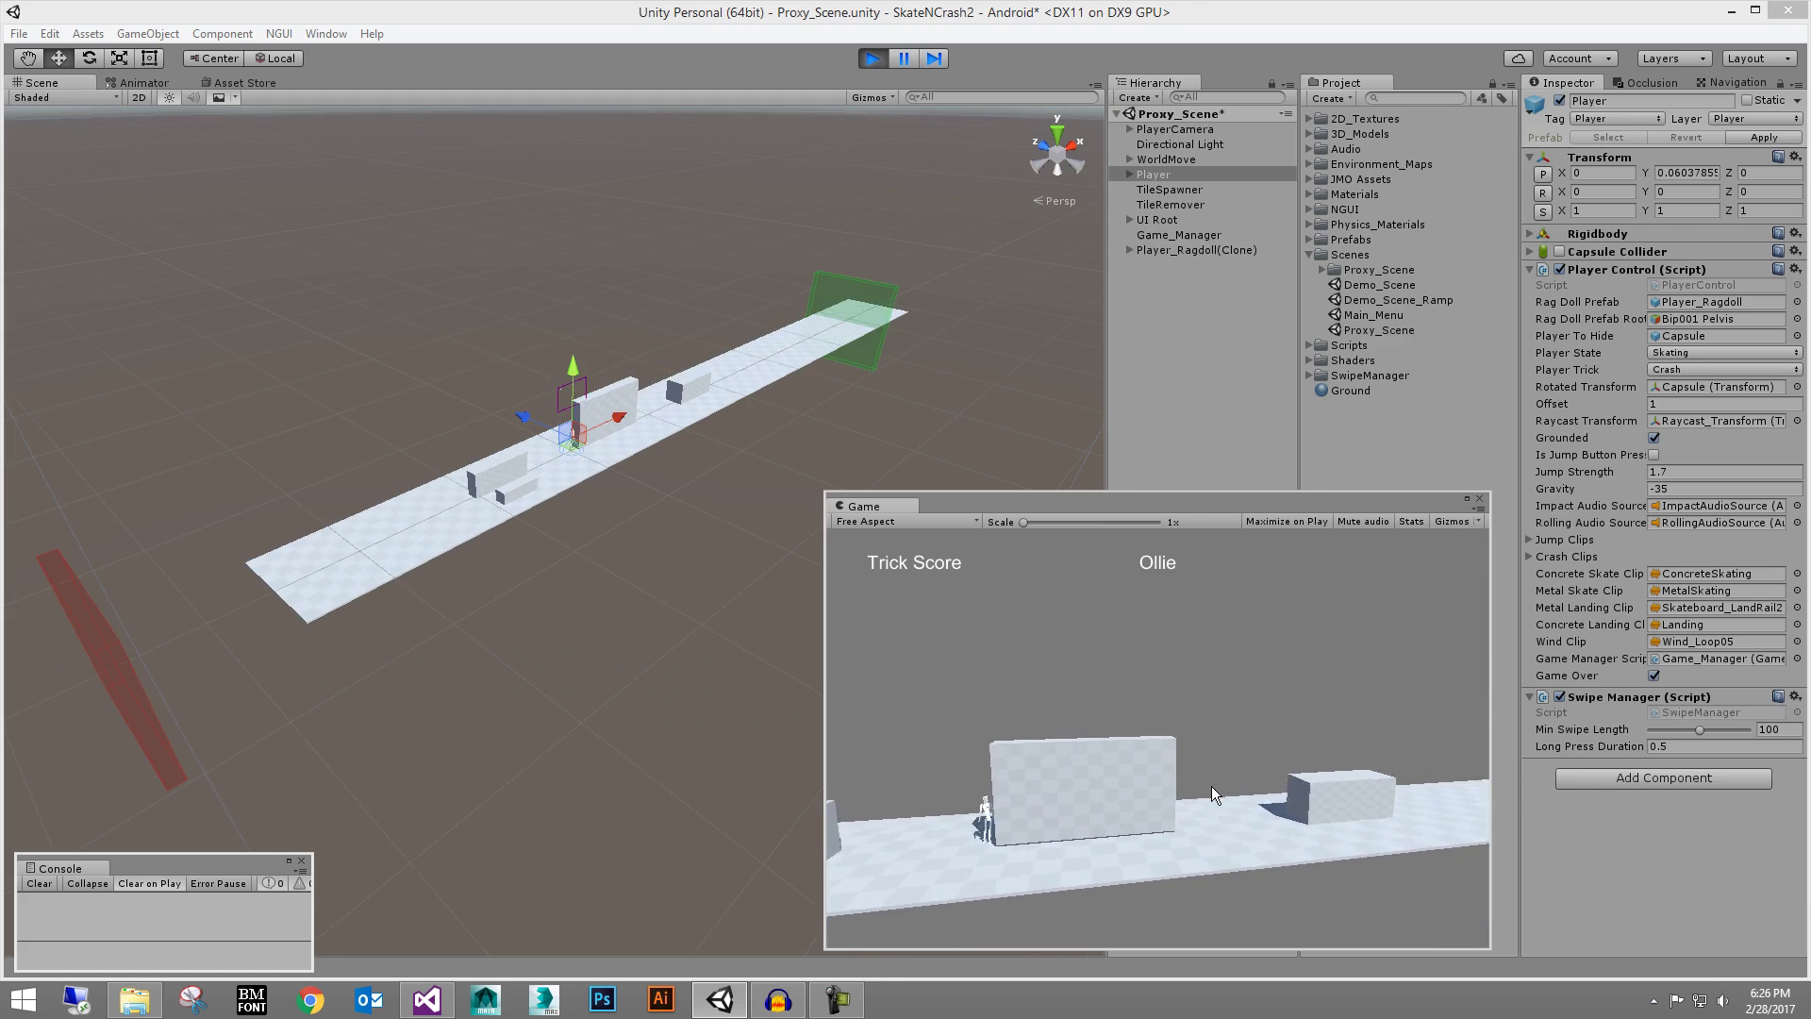
alt+right_drag(587, 341, 917, 494)
middle_drag(771, 412, 830, 651)
scroll(717, 477, up, 8)
click(869, 60)
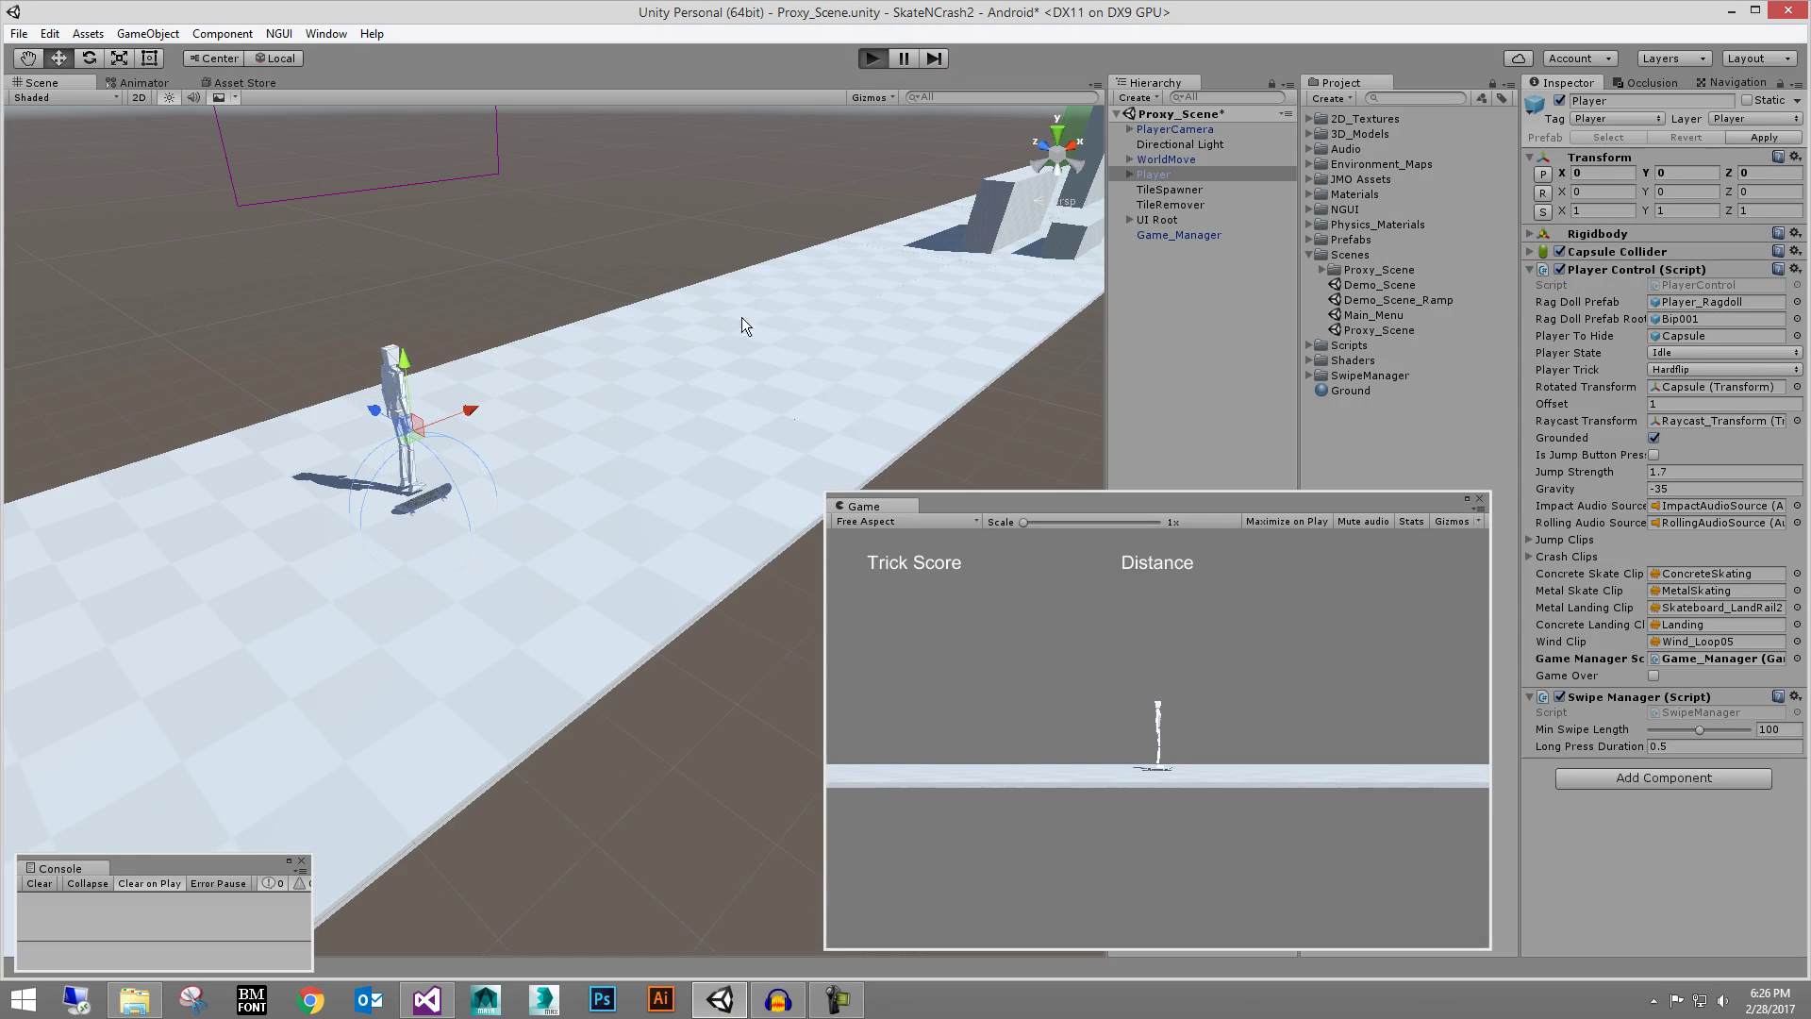
Run the scene again with the close-up of the player, jump once toward the obstacles and stop play mode
key(ctrl+p)
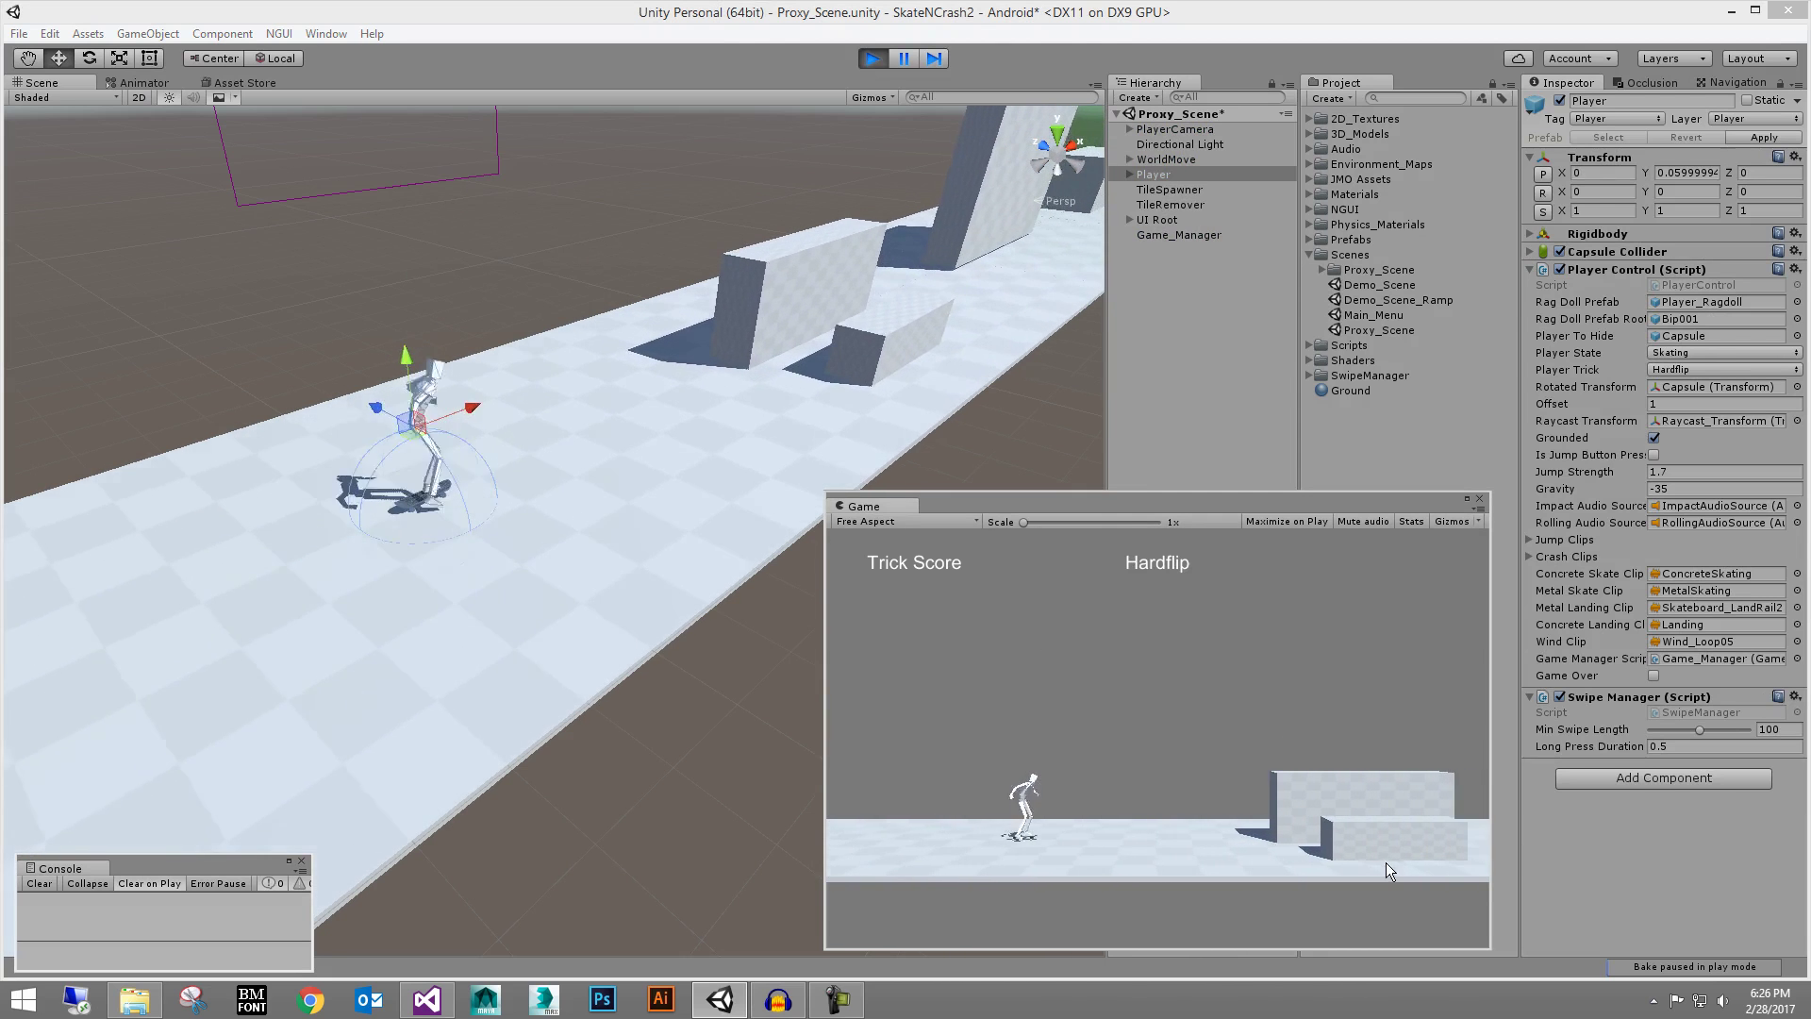
click(1384, 858)
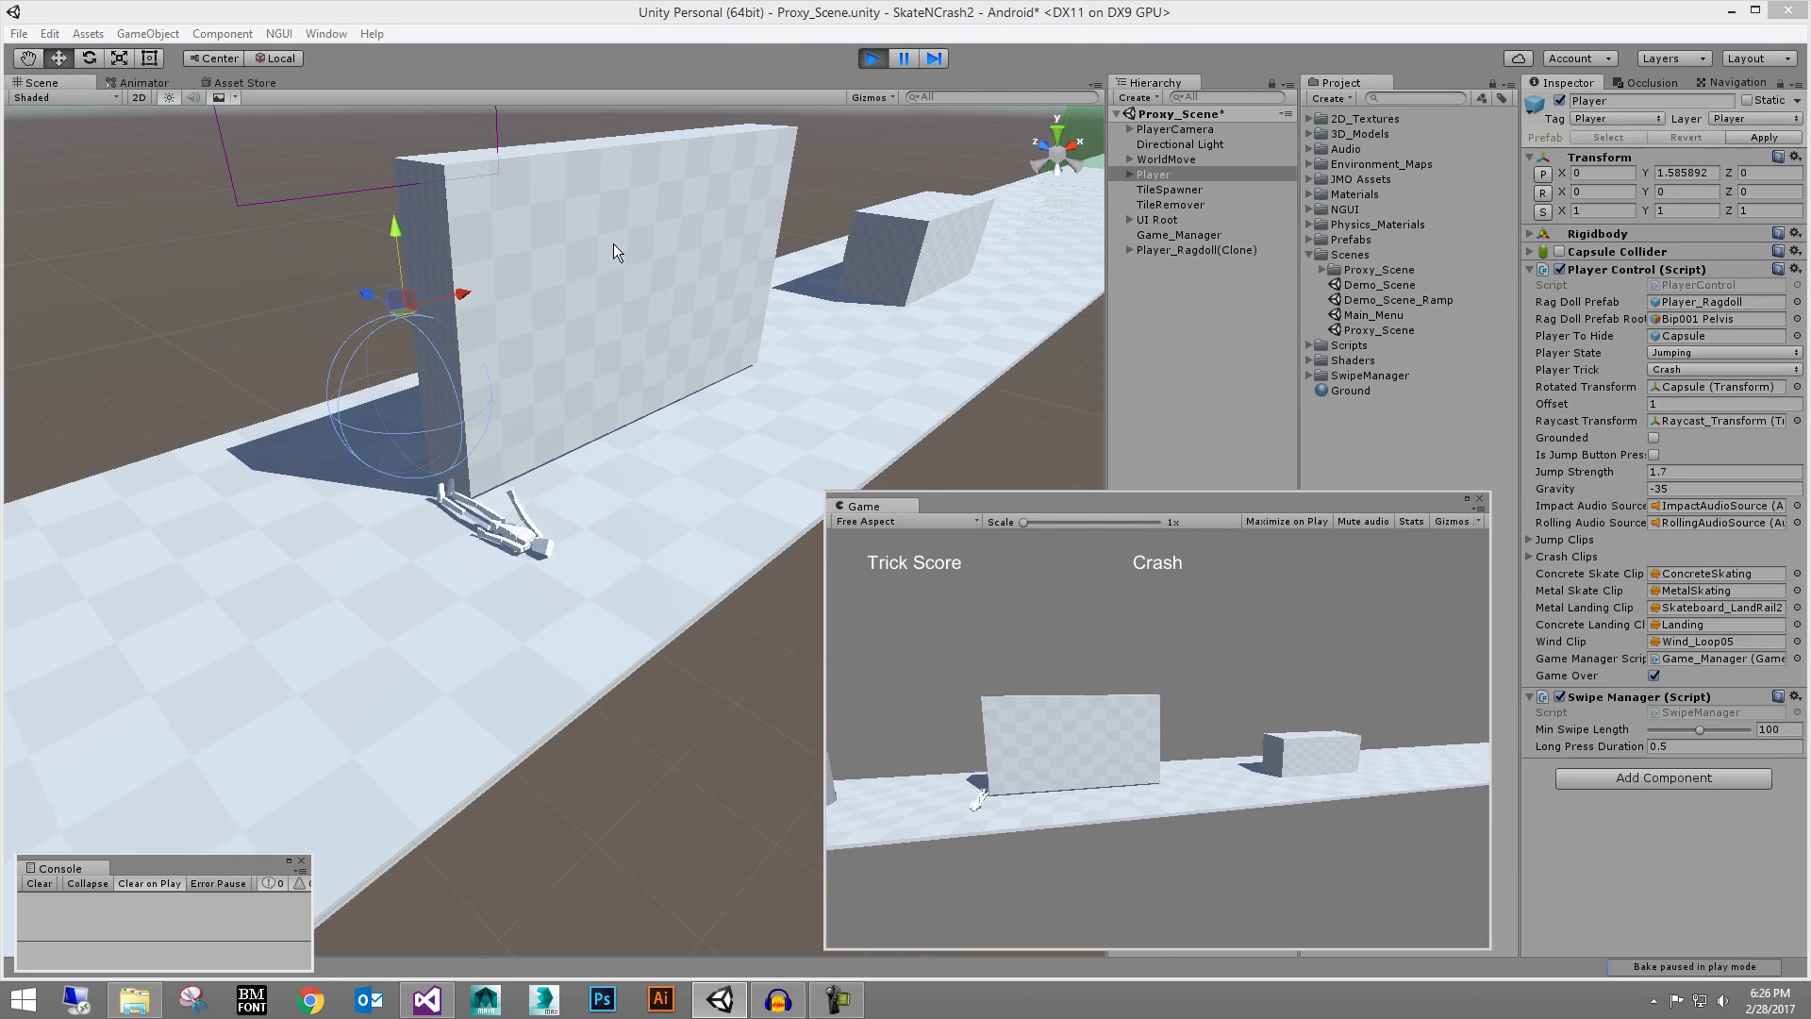
click(872, 57)
Scale the tall wall obstacle's height to about 0.271 and lower it to Y 0.125
alt+drag(587, 353, 826, 318)
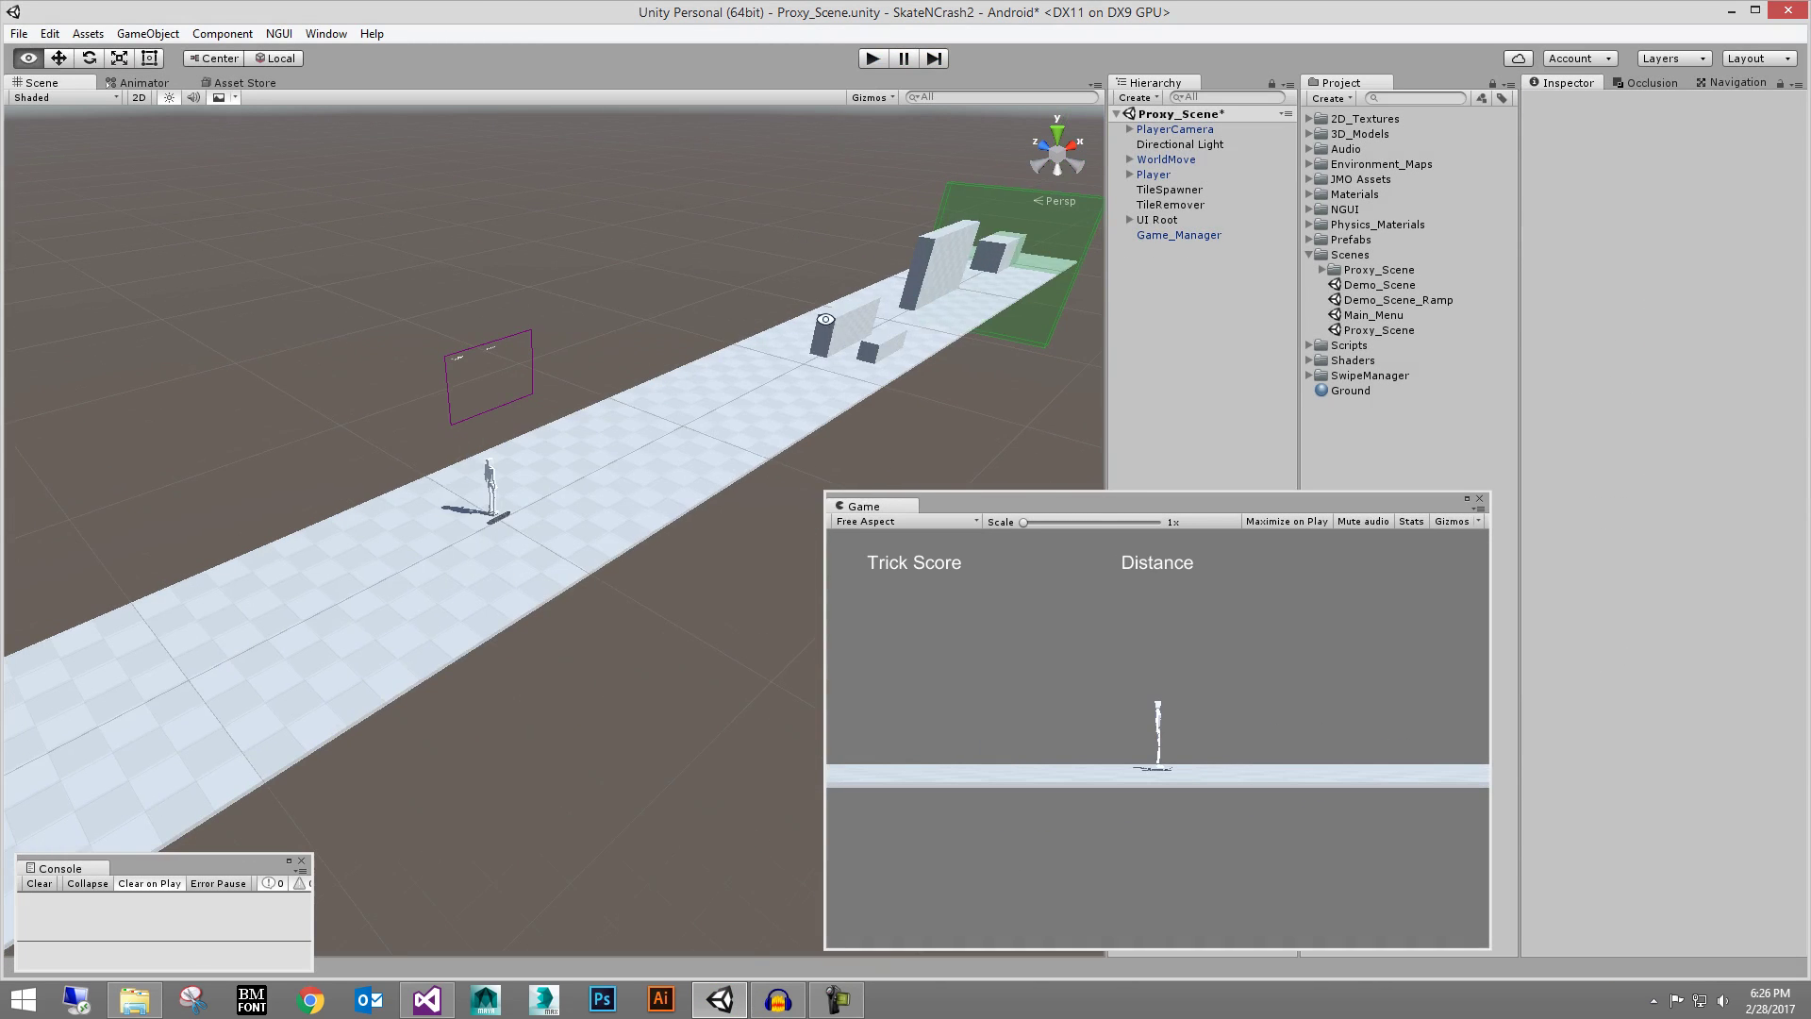
click(957, 260)
middle_drag(932, 334, 743, 336)
click(818, 270)
key(r)
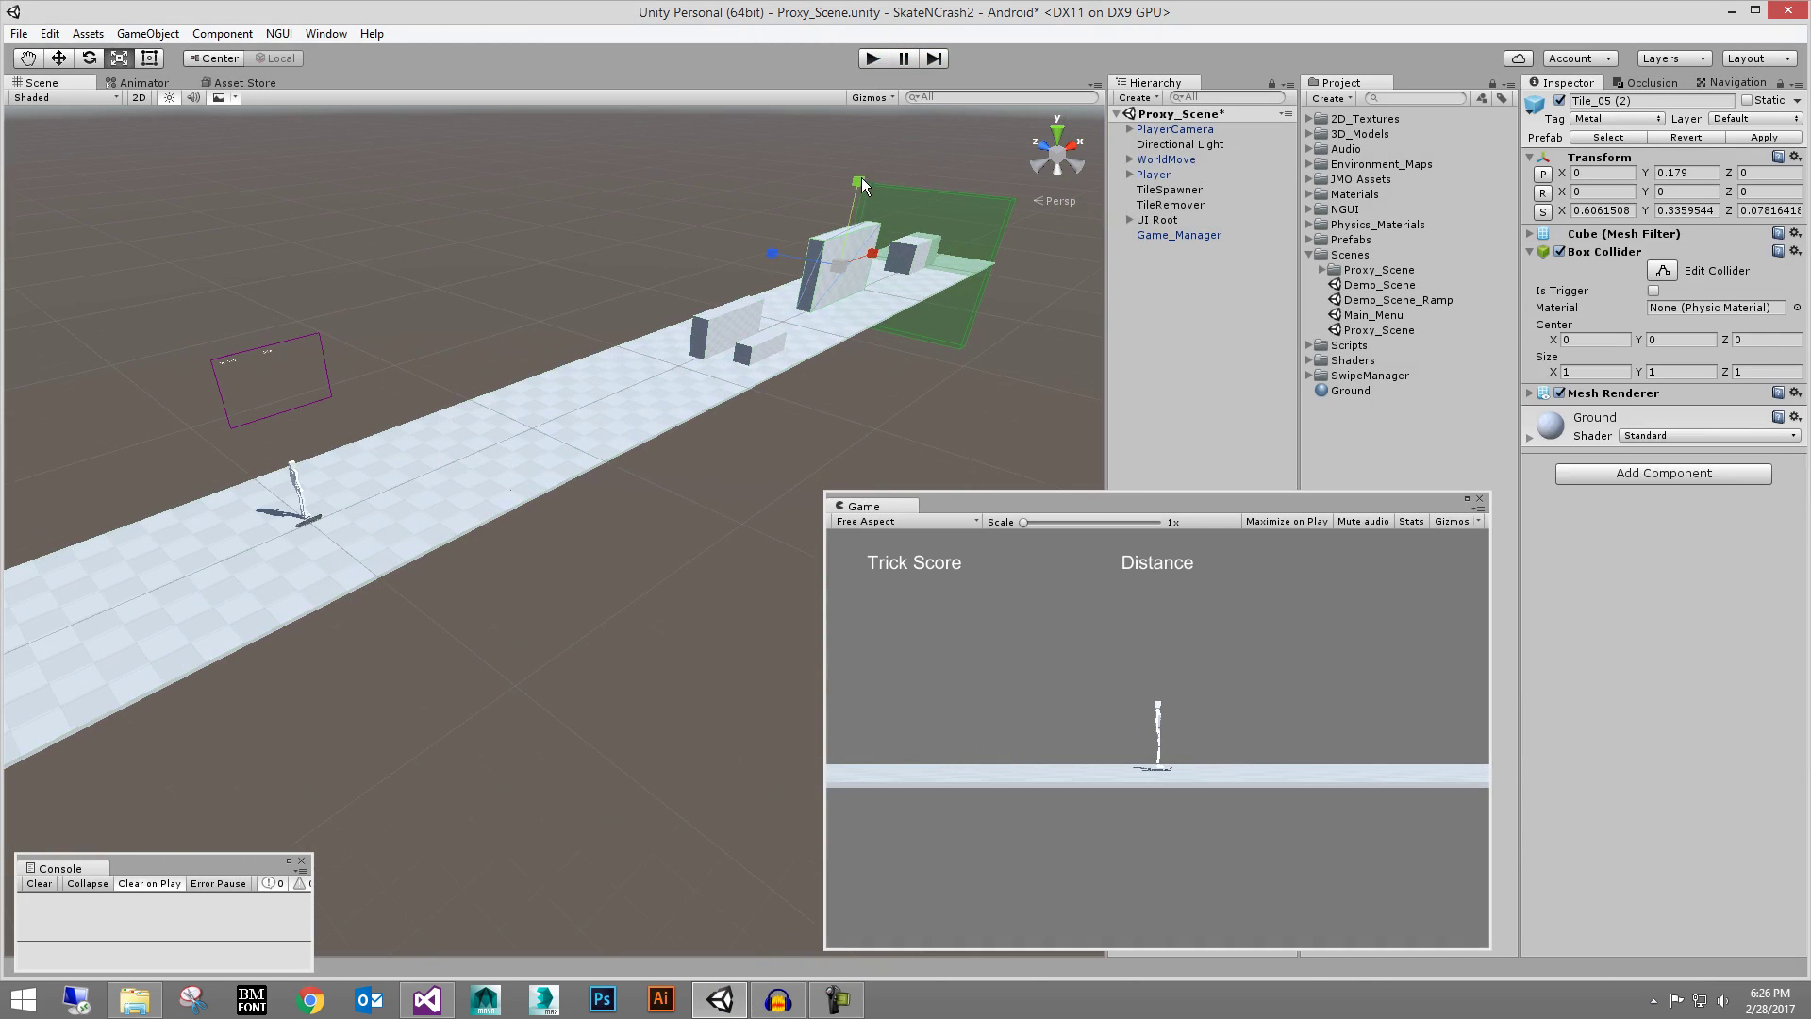
drag(859, 179, 857, 205)
key(w)
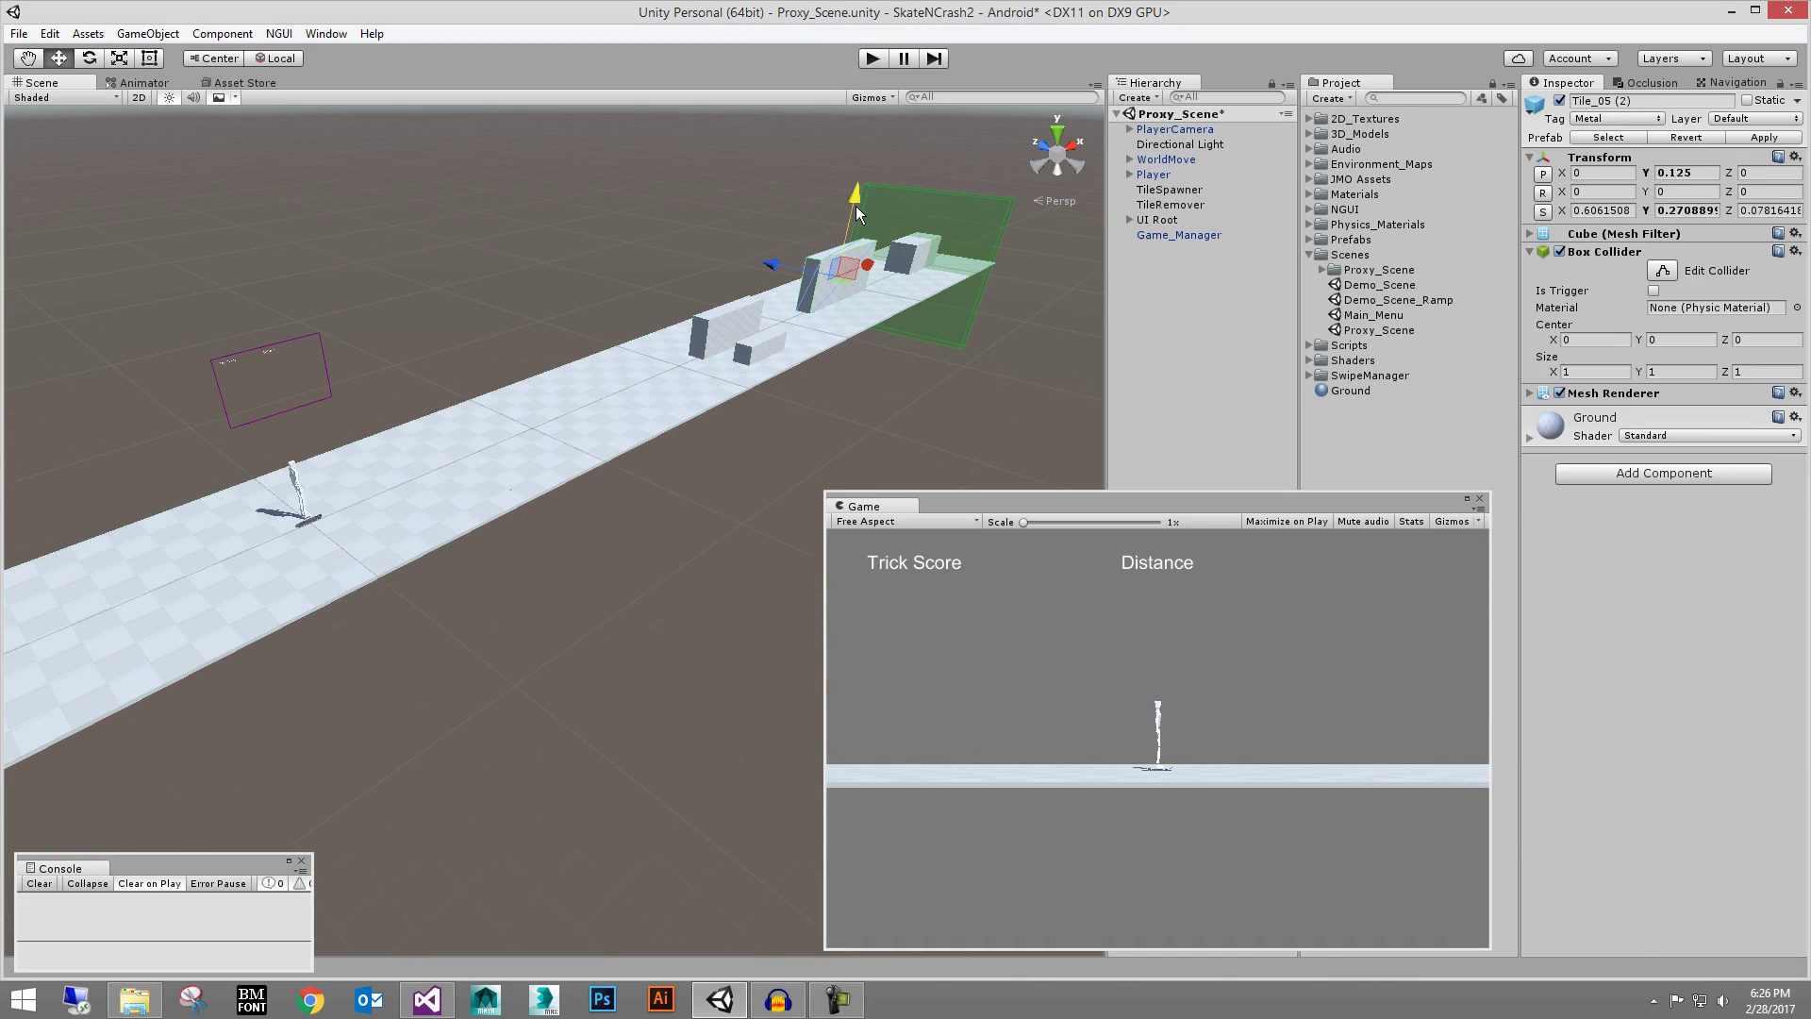
Play-test the shortened wall with swipe tricks, inspect the player at the wall and stop play mode
click(874, 60)
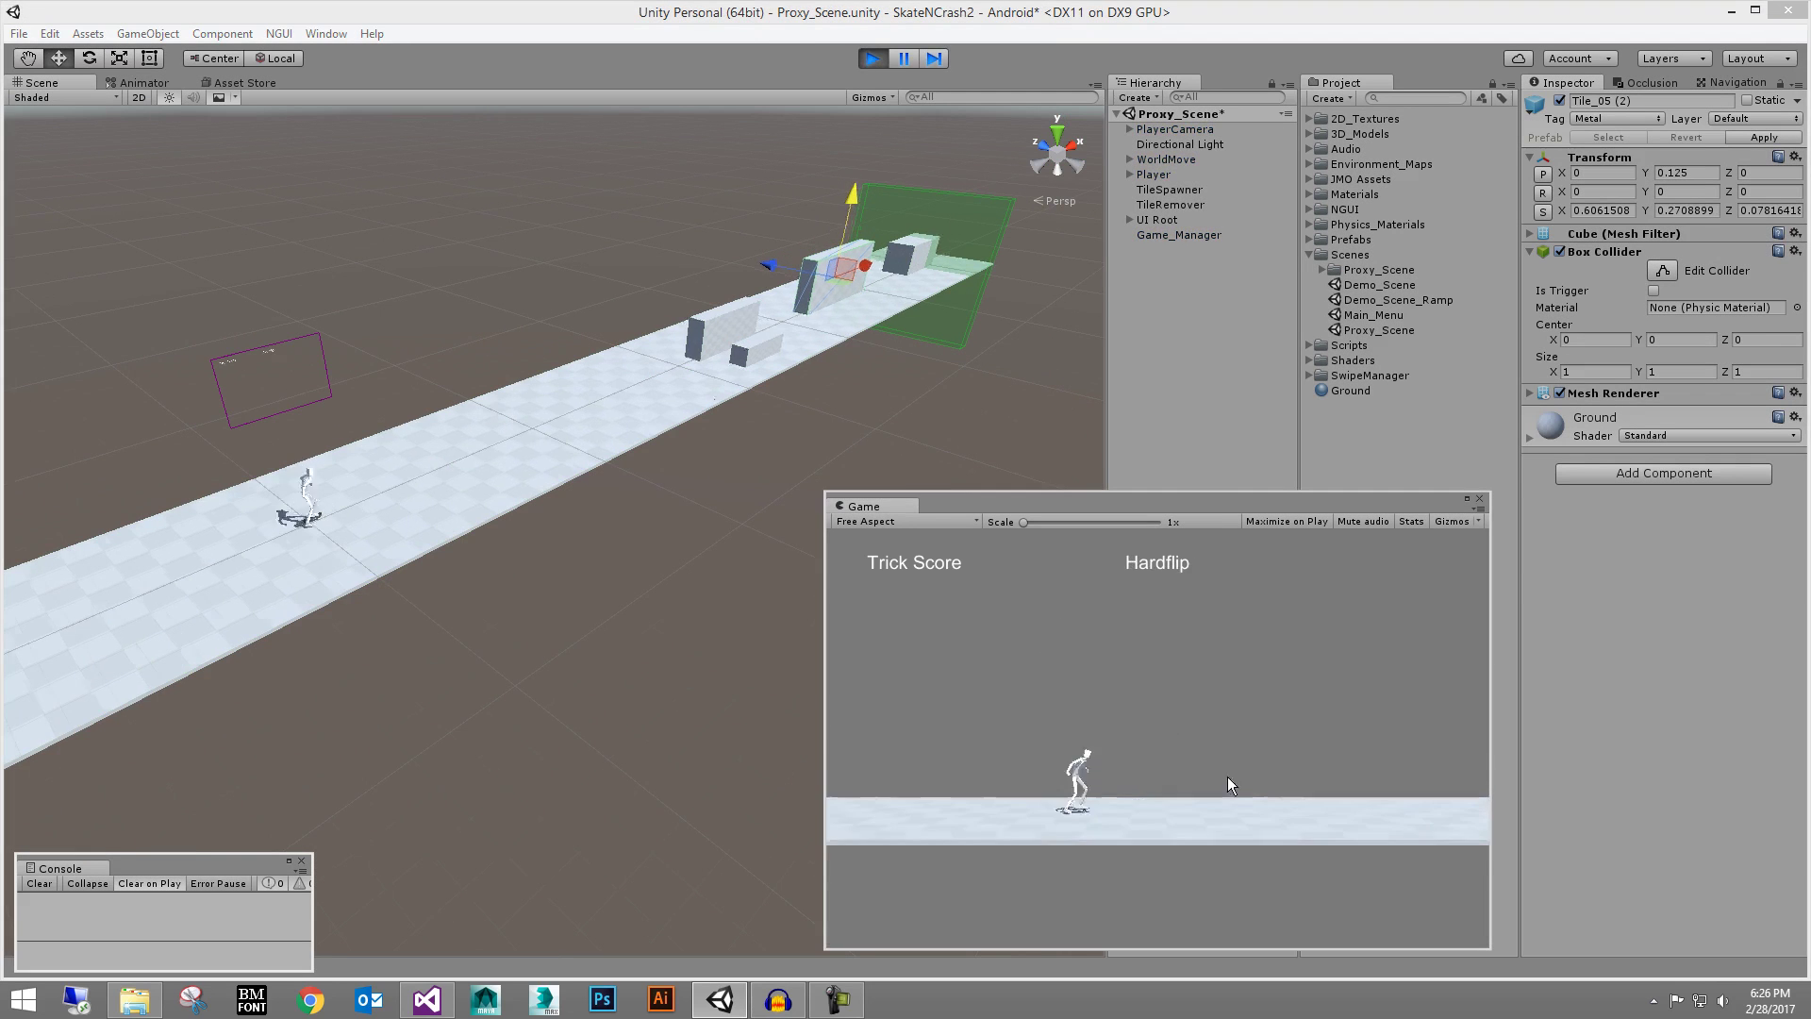
drag(1226, 777, 1232, 659)
drag(1277, 842, 1362, 845)
drag(1190, 769, 1358, 632)
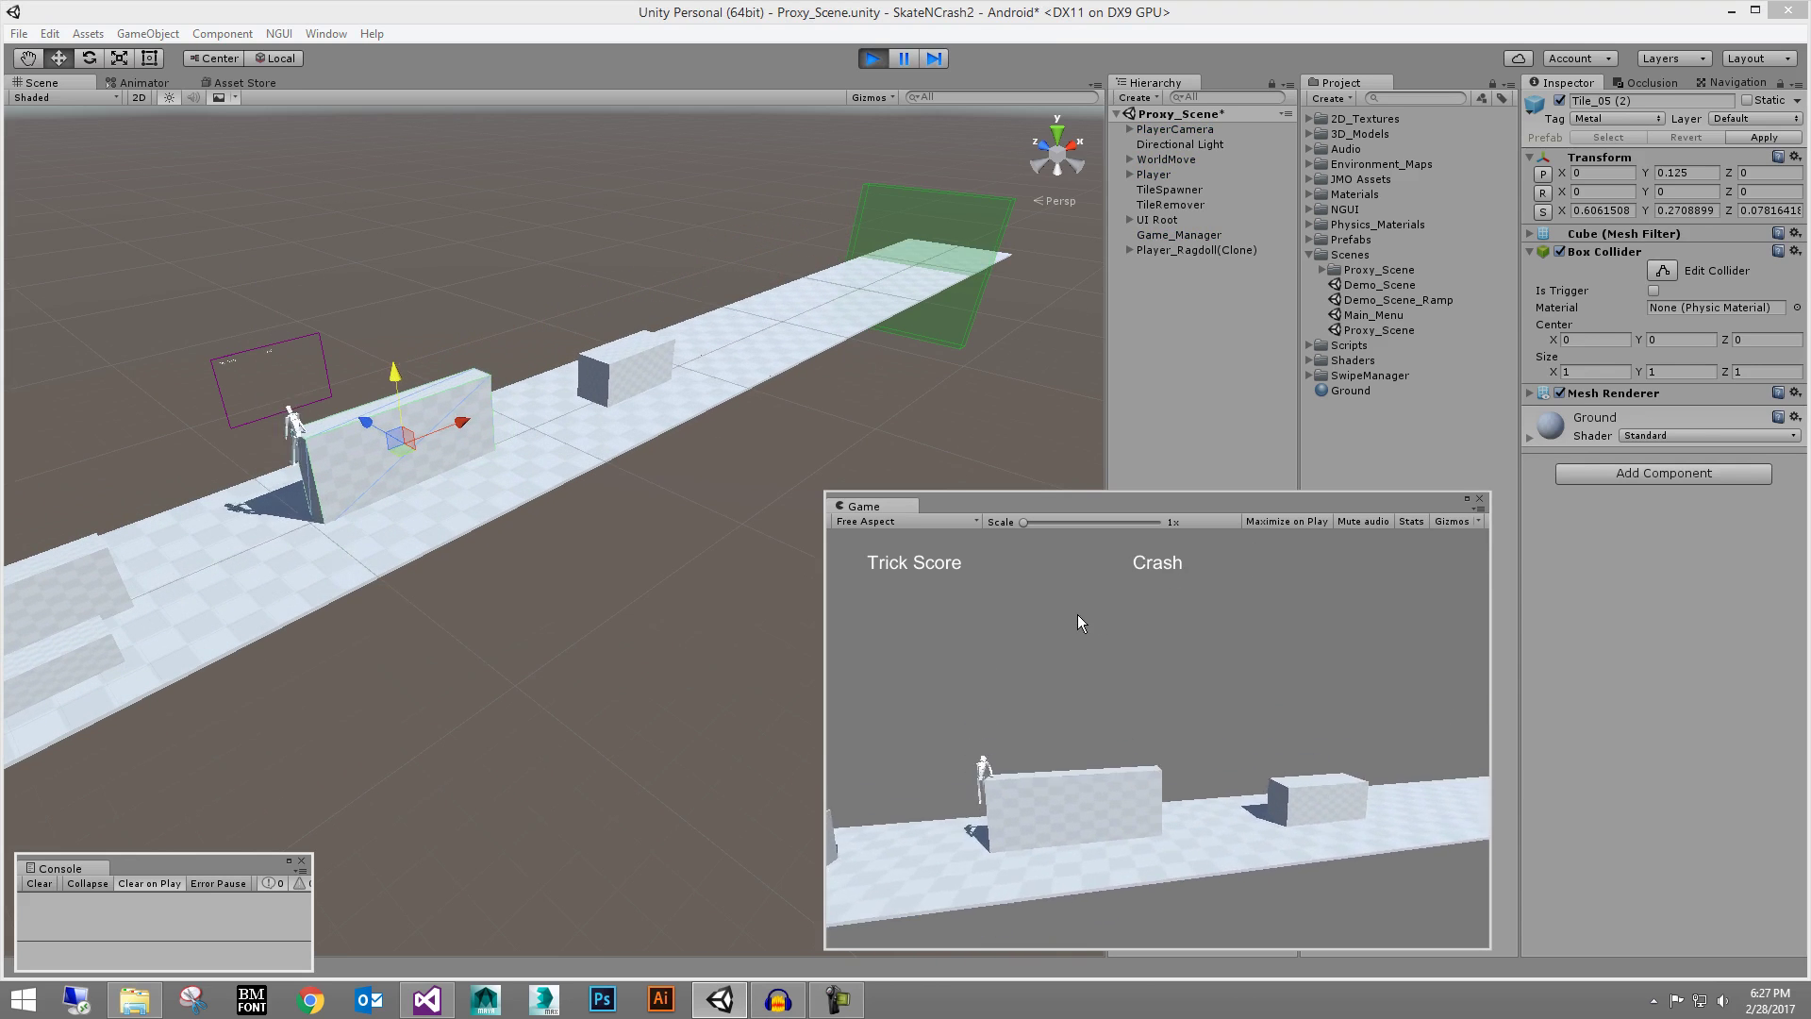
alt+right_drag(707, 603, 788, 611)
alt+middle_drag(358, 396, 648, 447)
alt+right_drag(648, 447, 726, 524)
alt+drag(726, 525, 611, 543)
click(873, 58)
Shift the shortened wall along the track to X -0.017 and return to the player's area
alt+right_drag(978, 412, 882, 352)
alt+middle_drag(881, 353, 626, 359)
right_drag(626, 359, 910, 304)
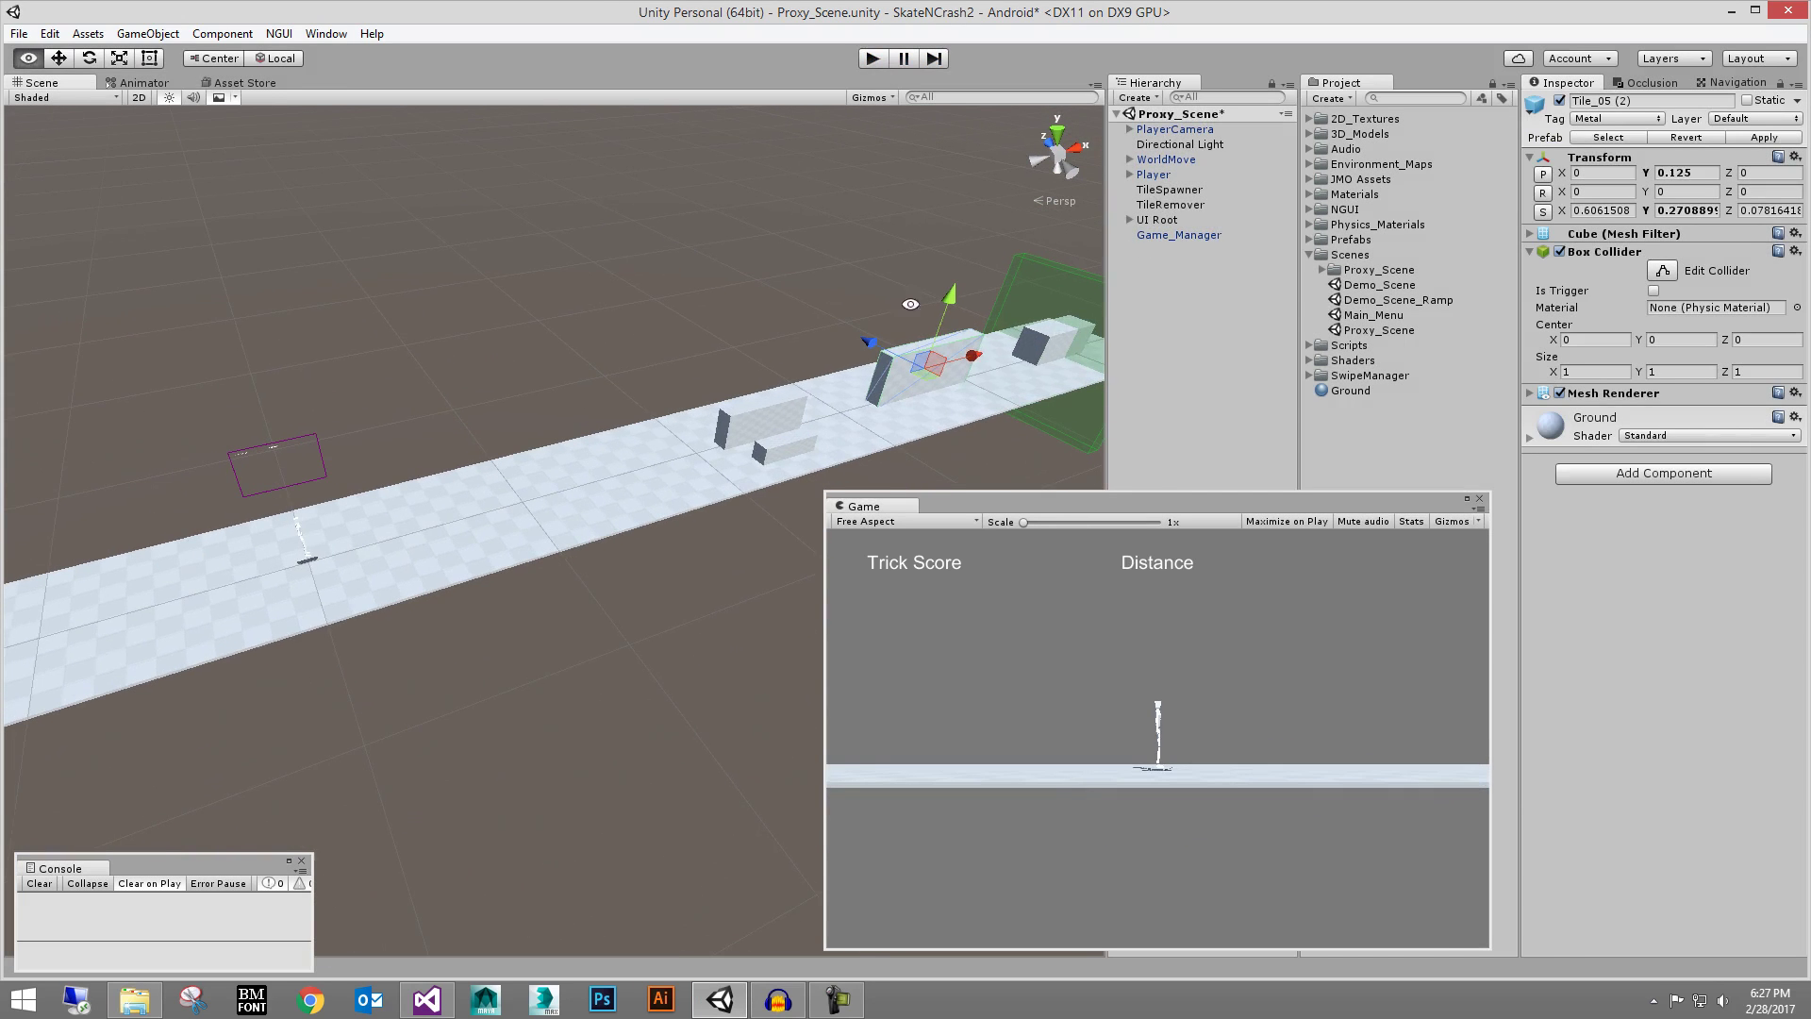
scroll(605, 455, up, 4)
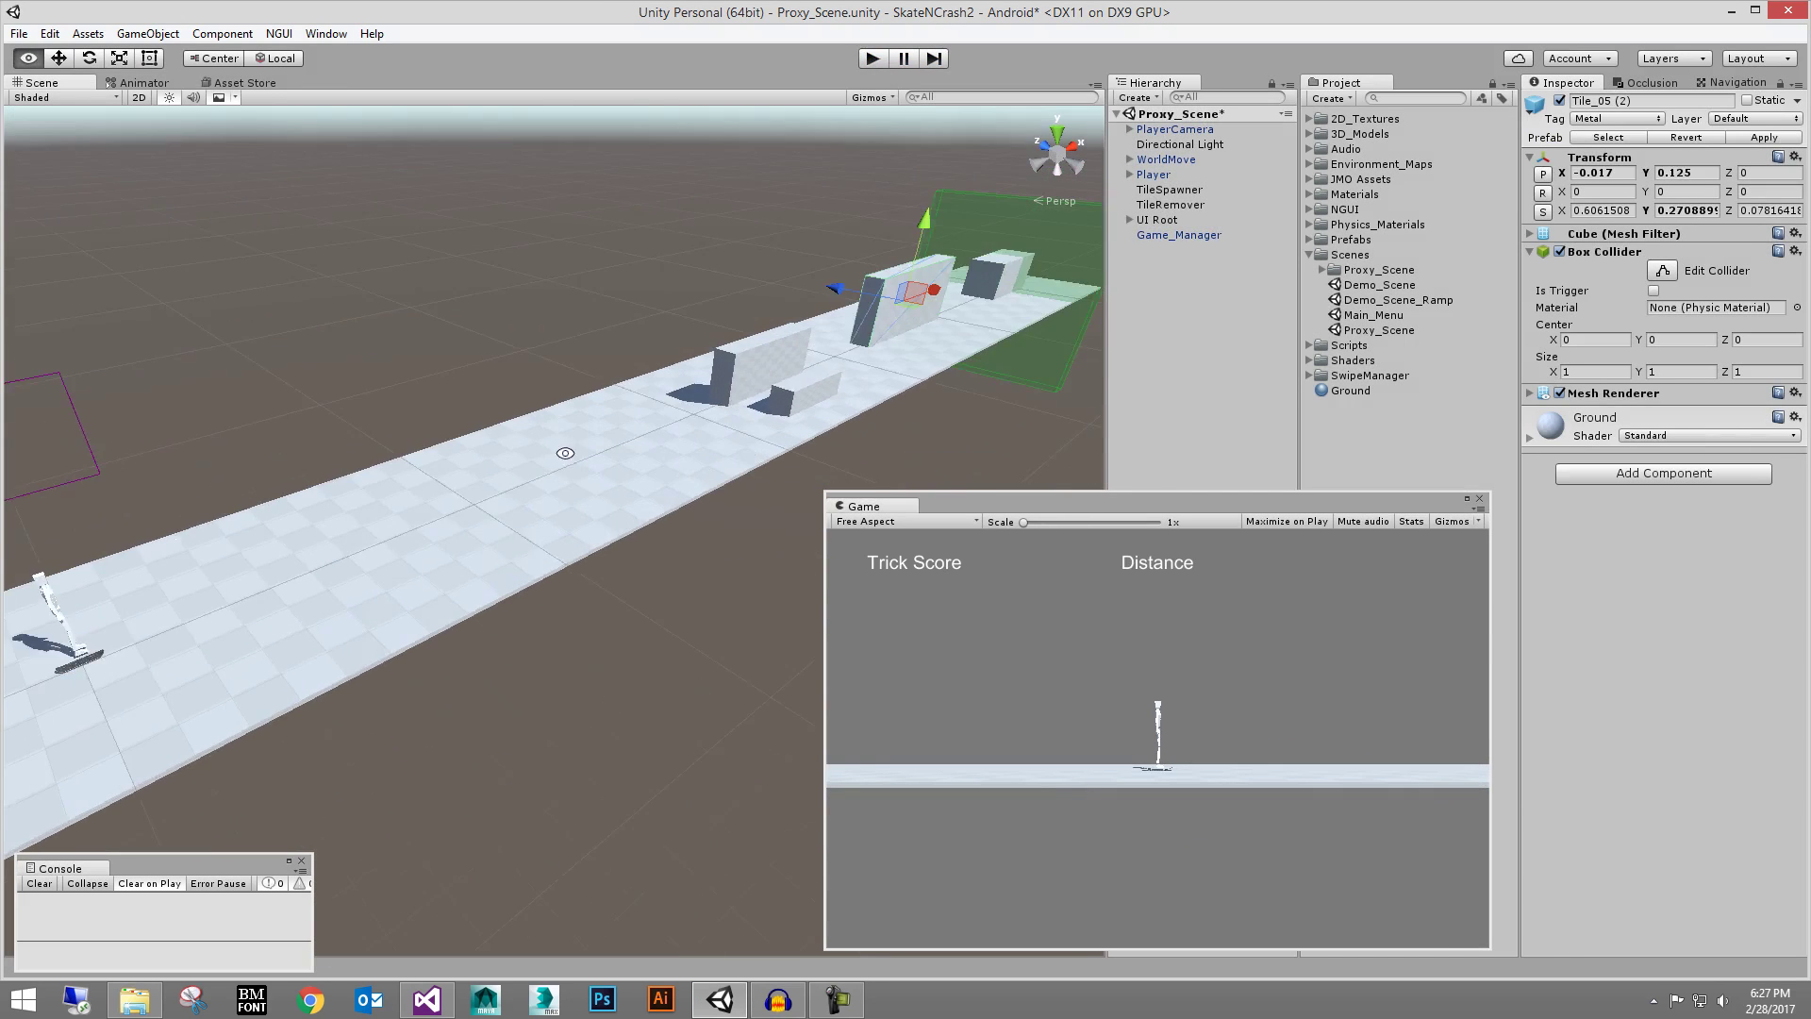
right_drag(481, 462, 634, 494)
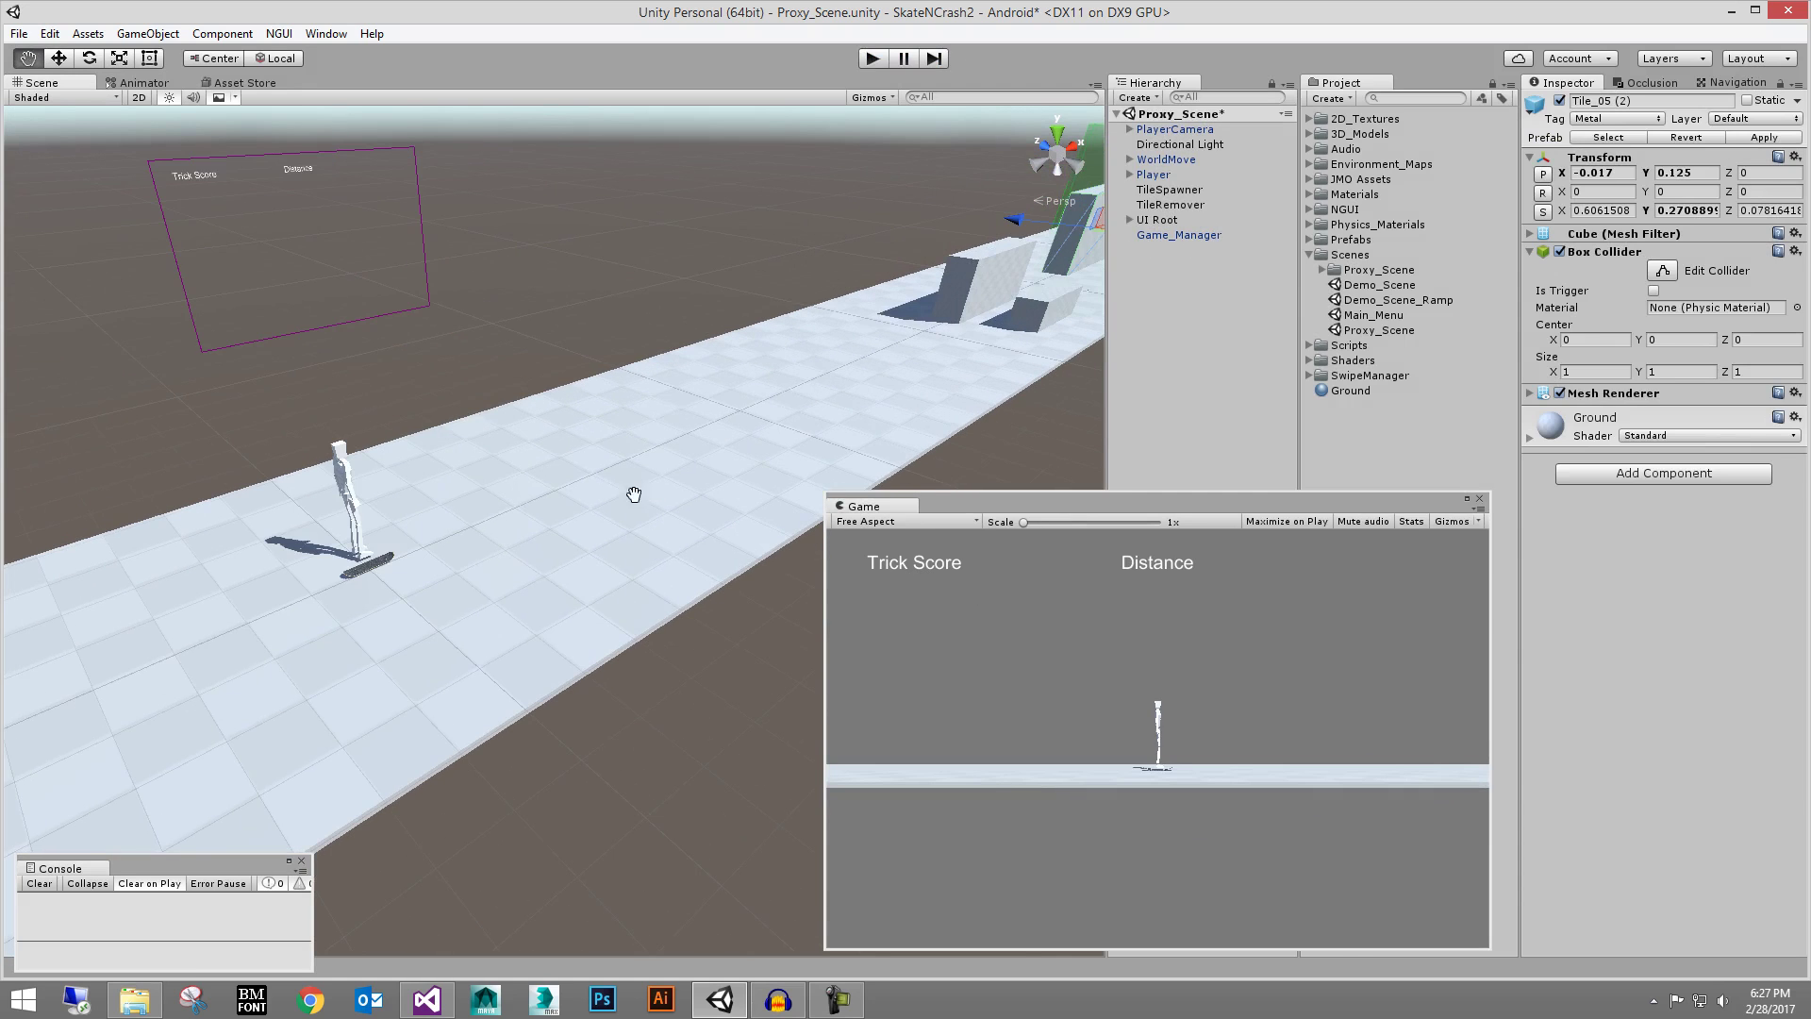
Play-test the wall's new position by jumping the obstacles, and stop play mode
click(871, 58)
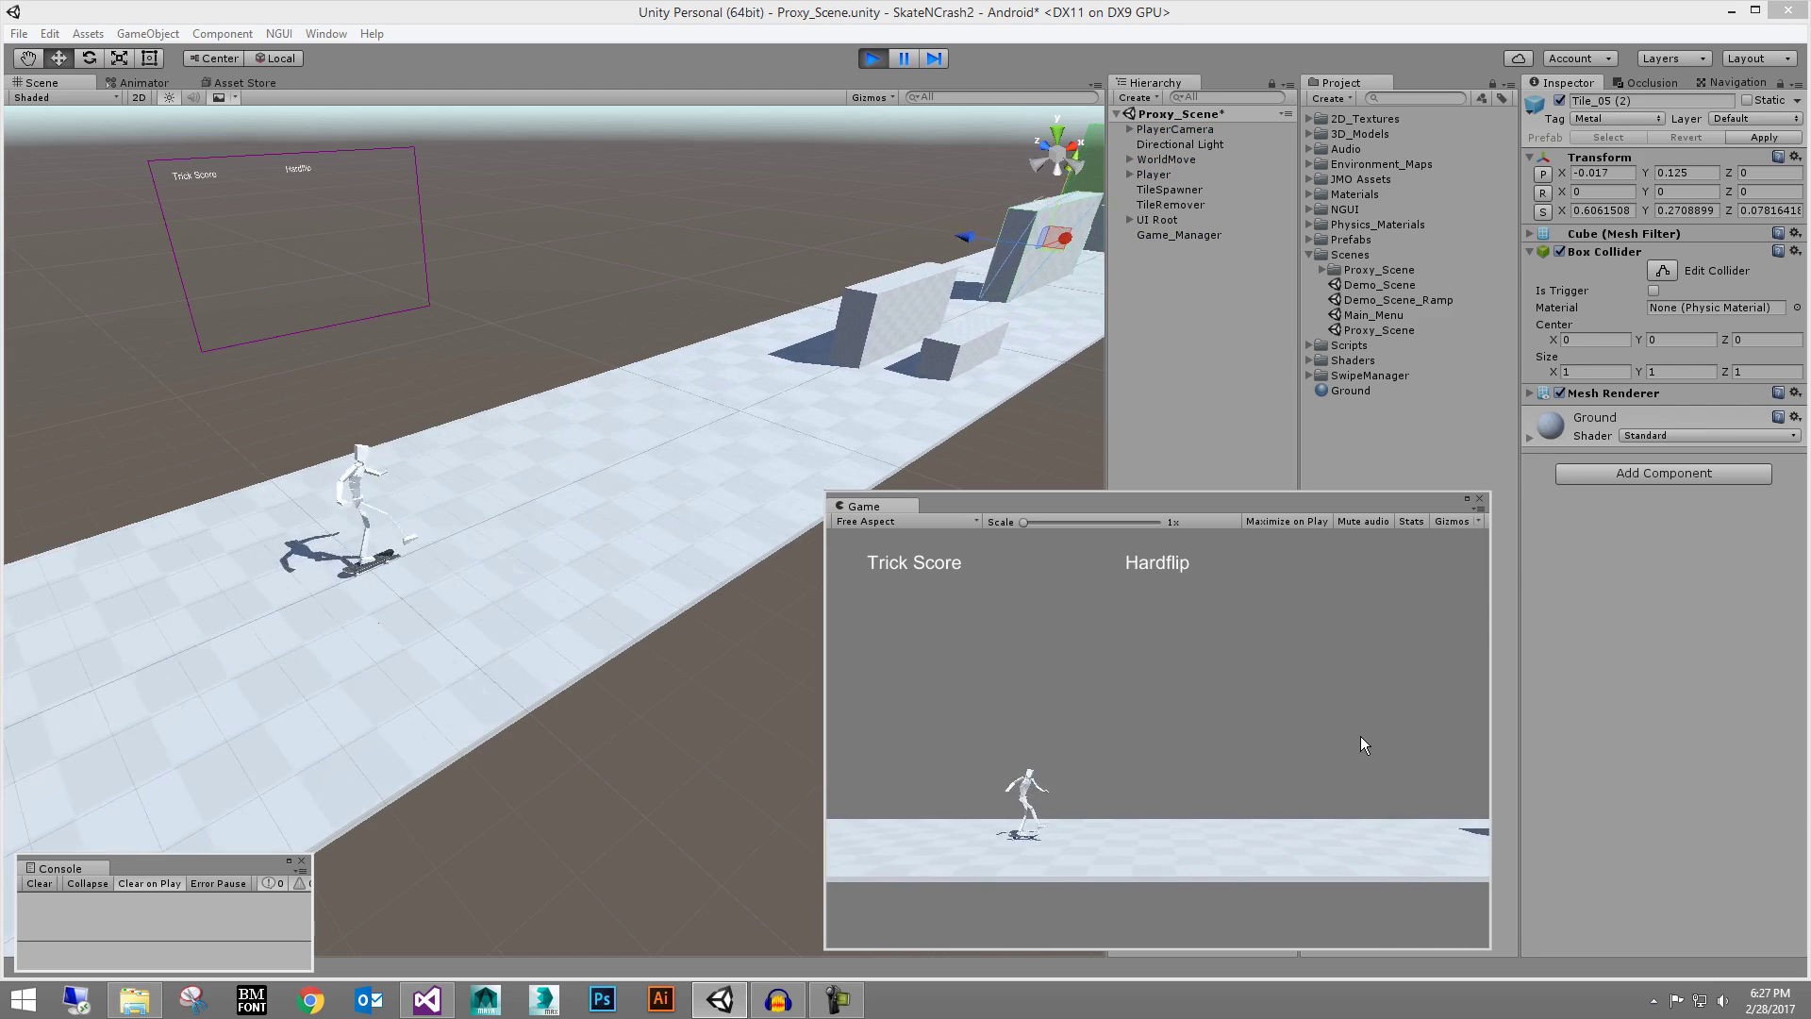
click(1390, 807)
click(1391, 807)
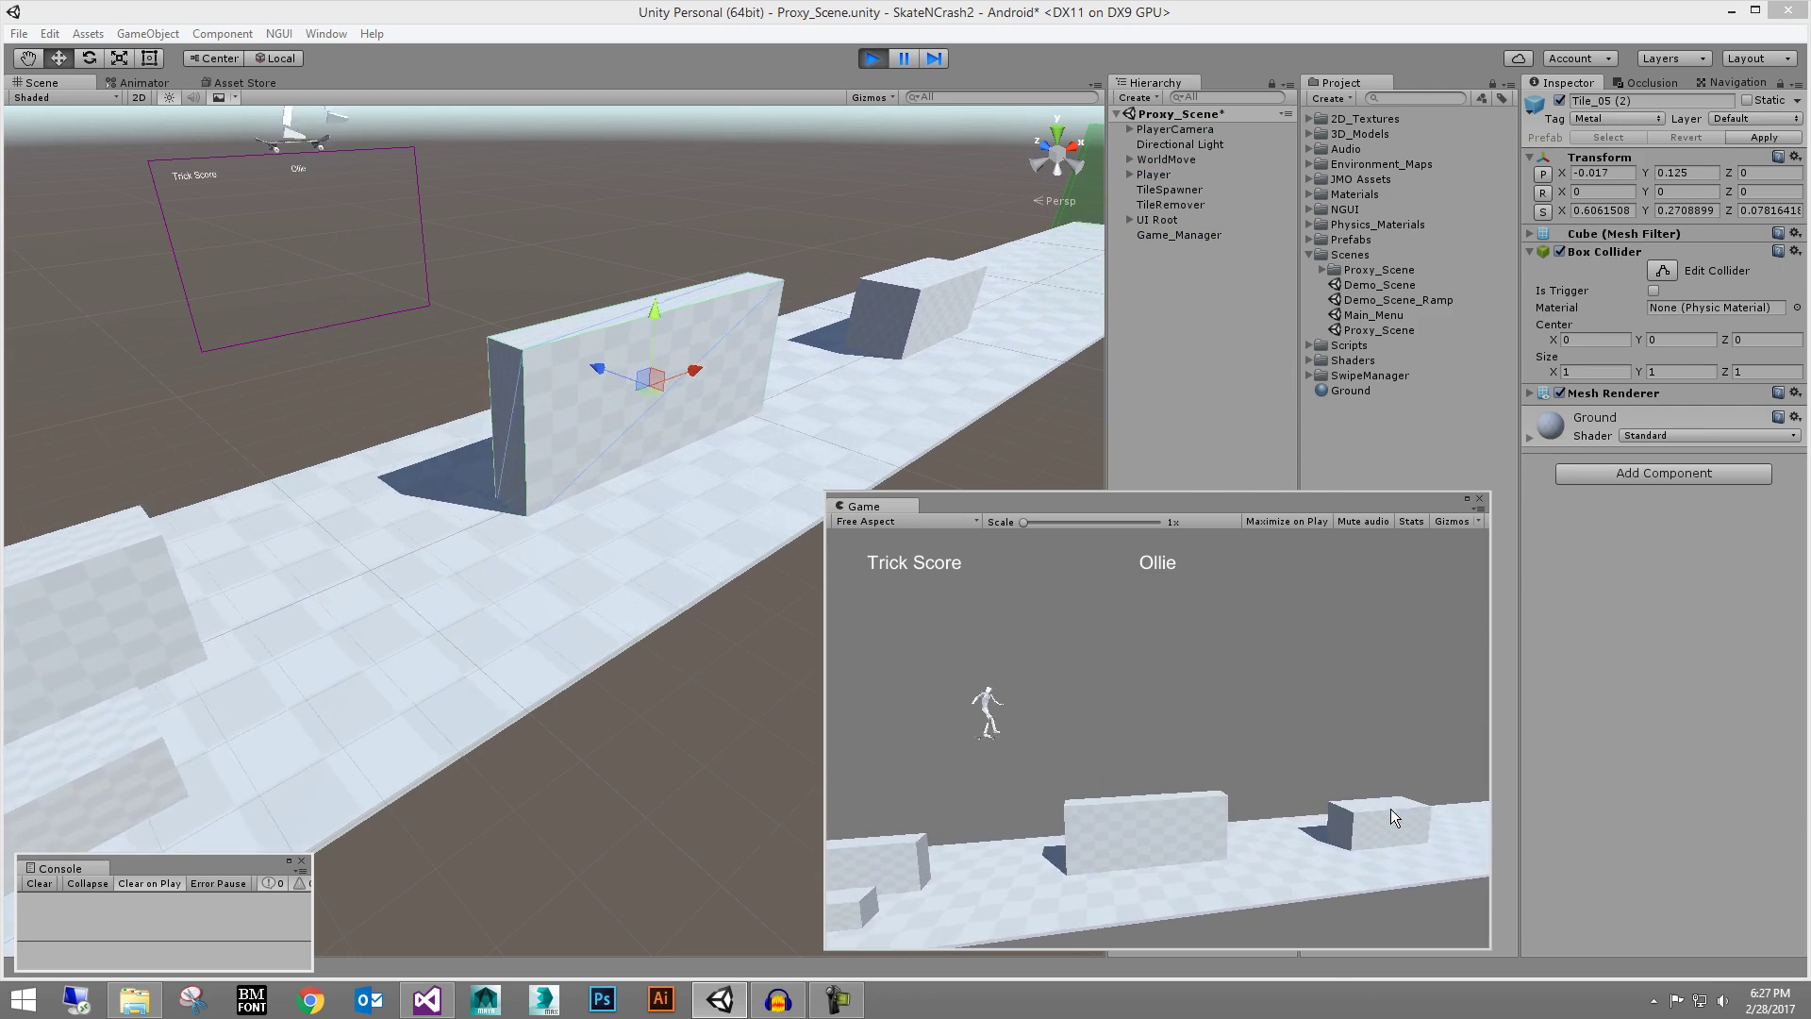
click(873, 59)
Move the shortened wall along the track to X -0.262 and play-test it by jumping over each obstacle in turn
alt+right_drag(873, 160, 796, 173)
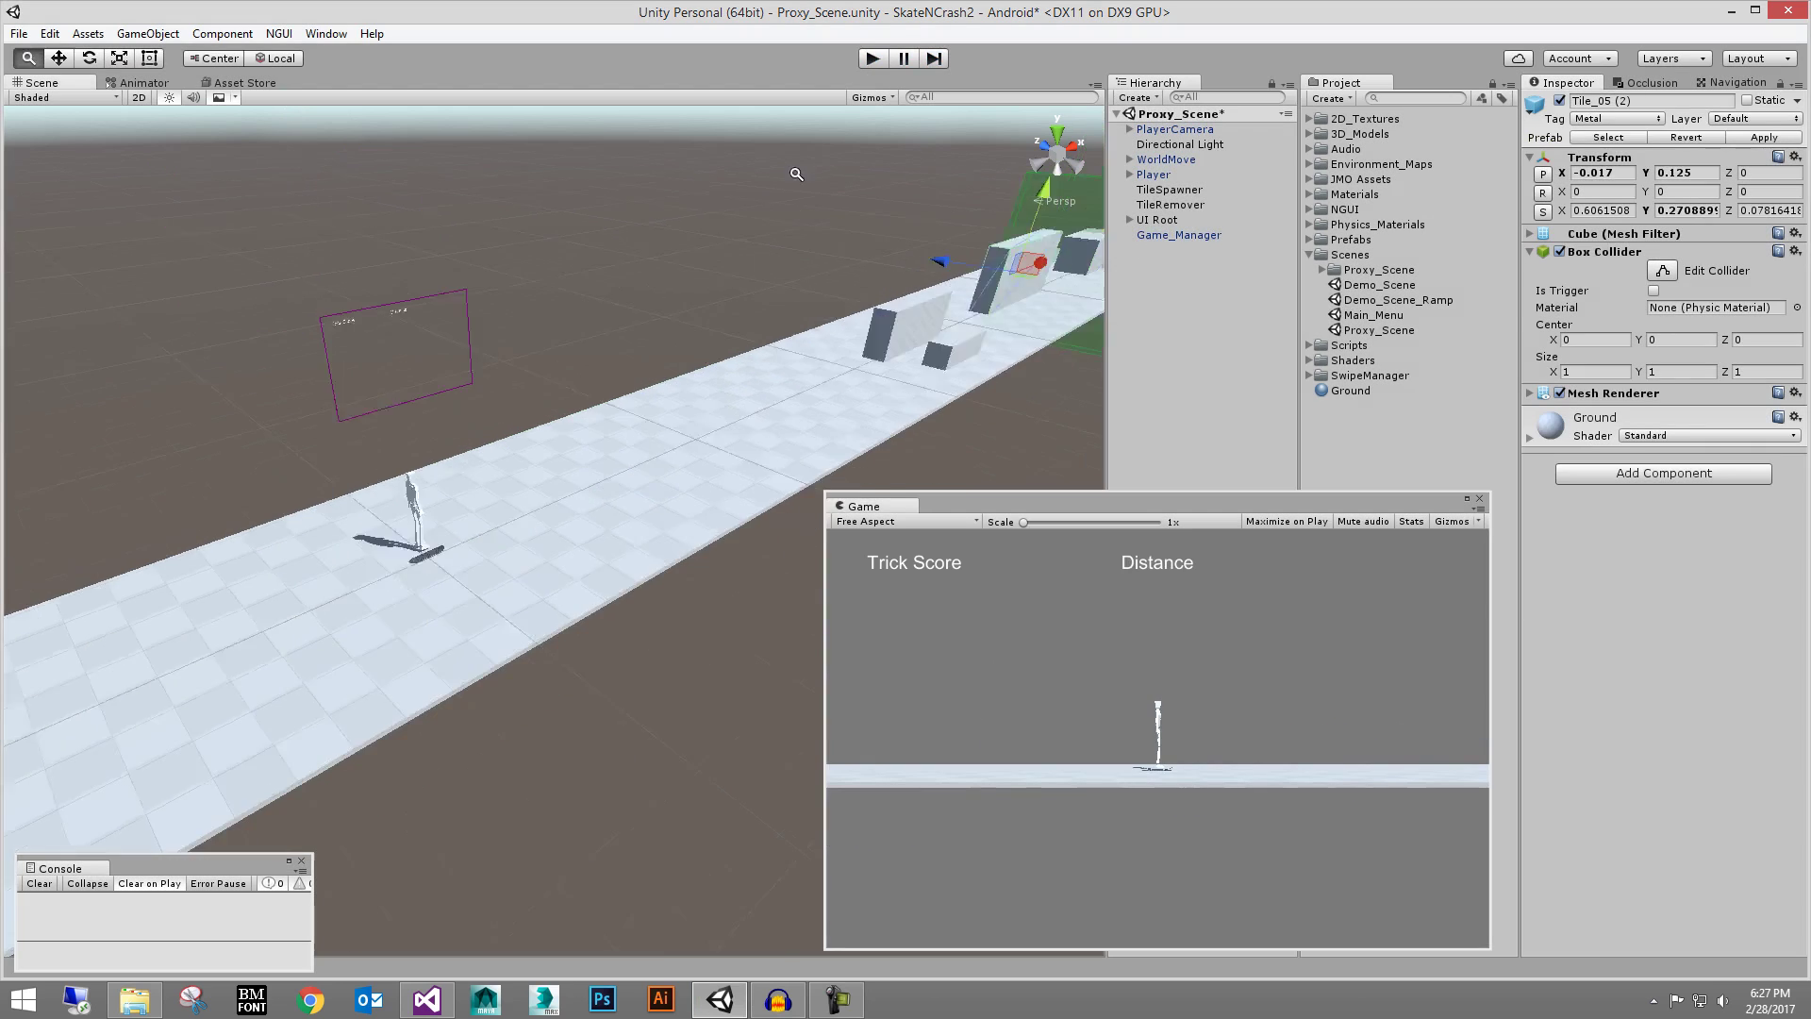
alt+drag(796, 173, 947, 374)
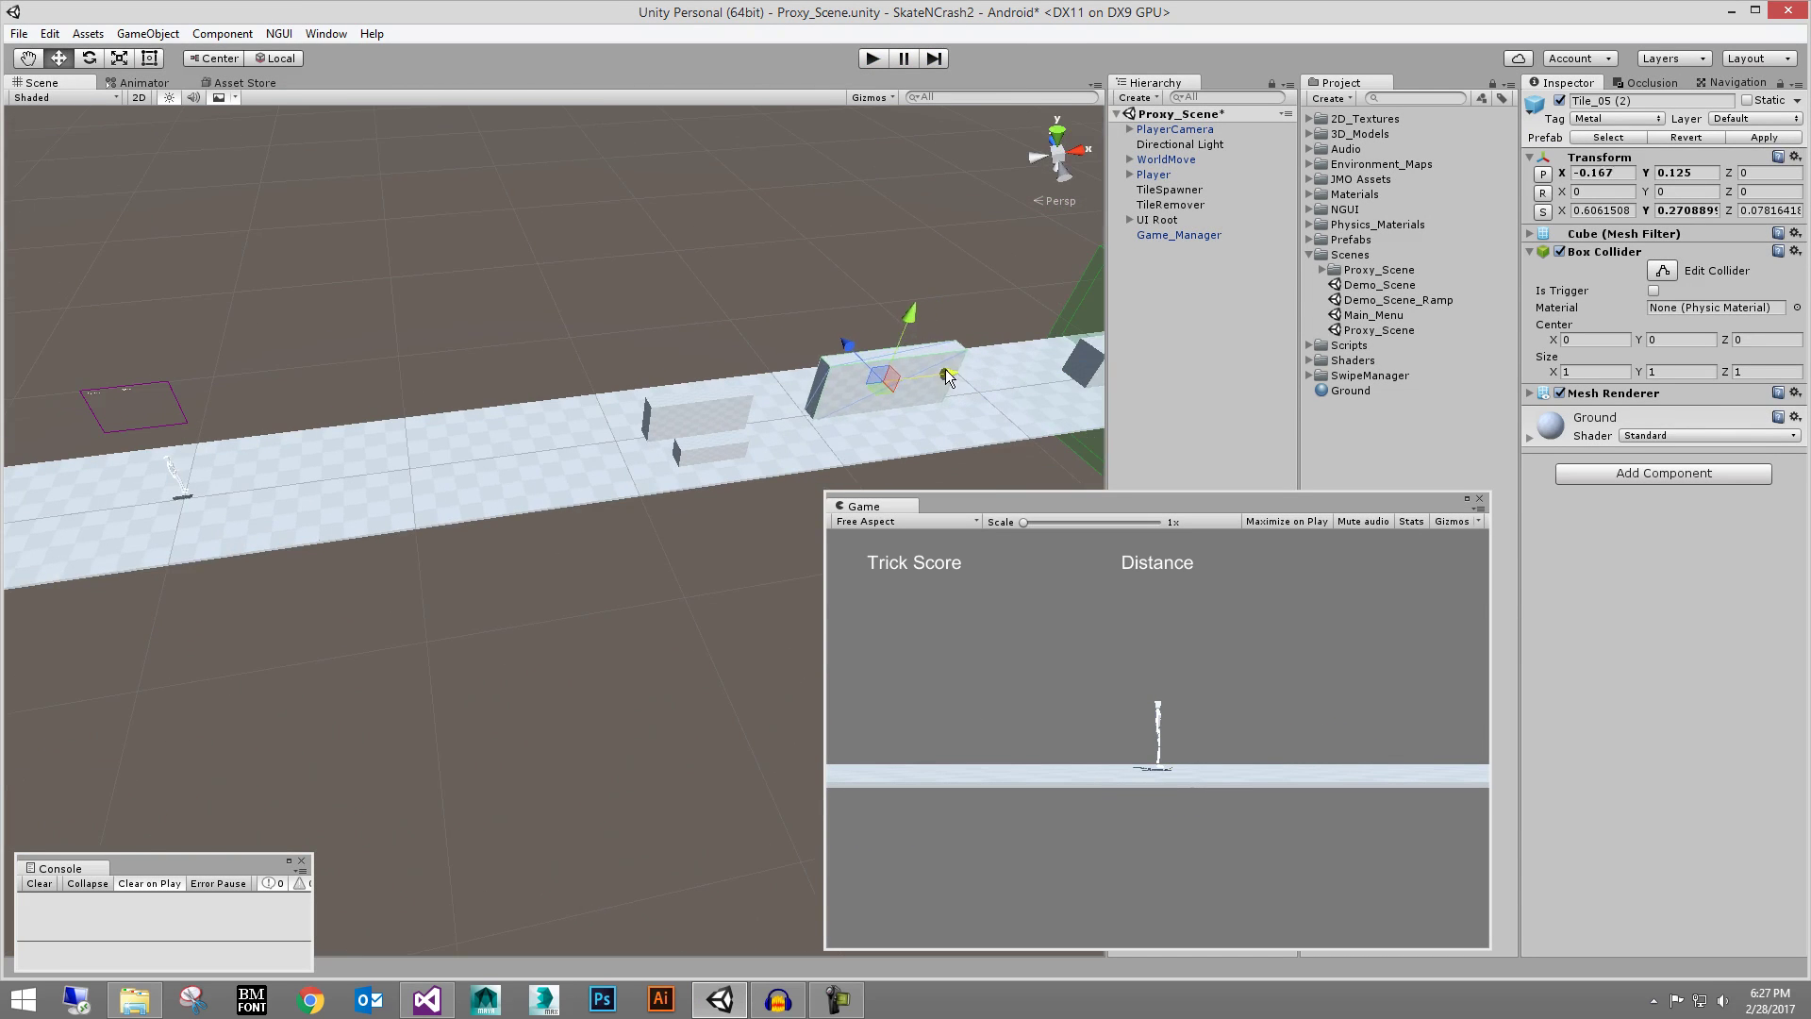
click(873, 59)
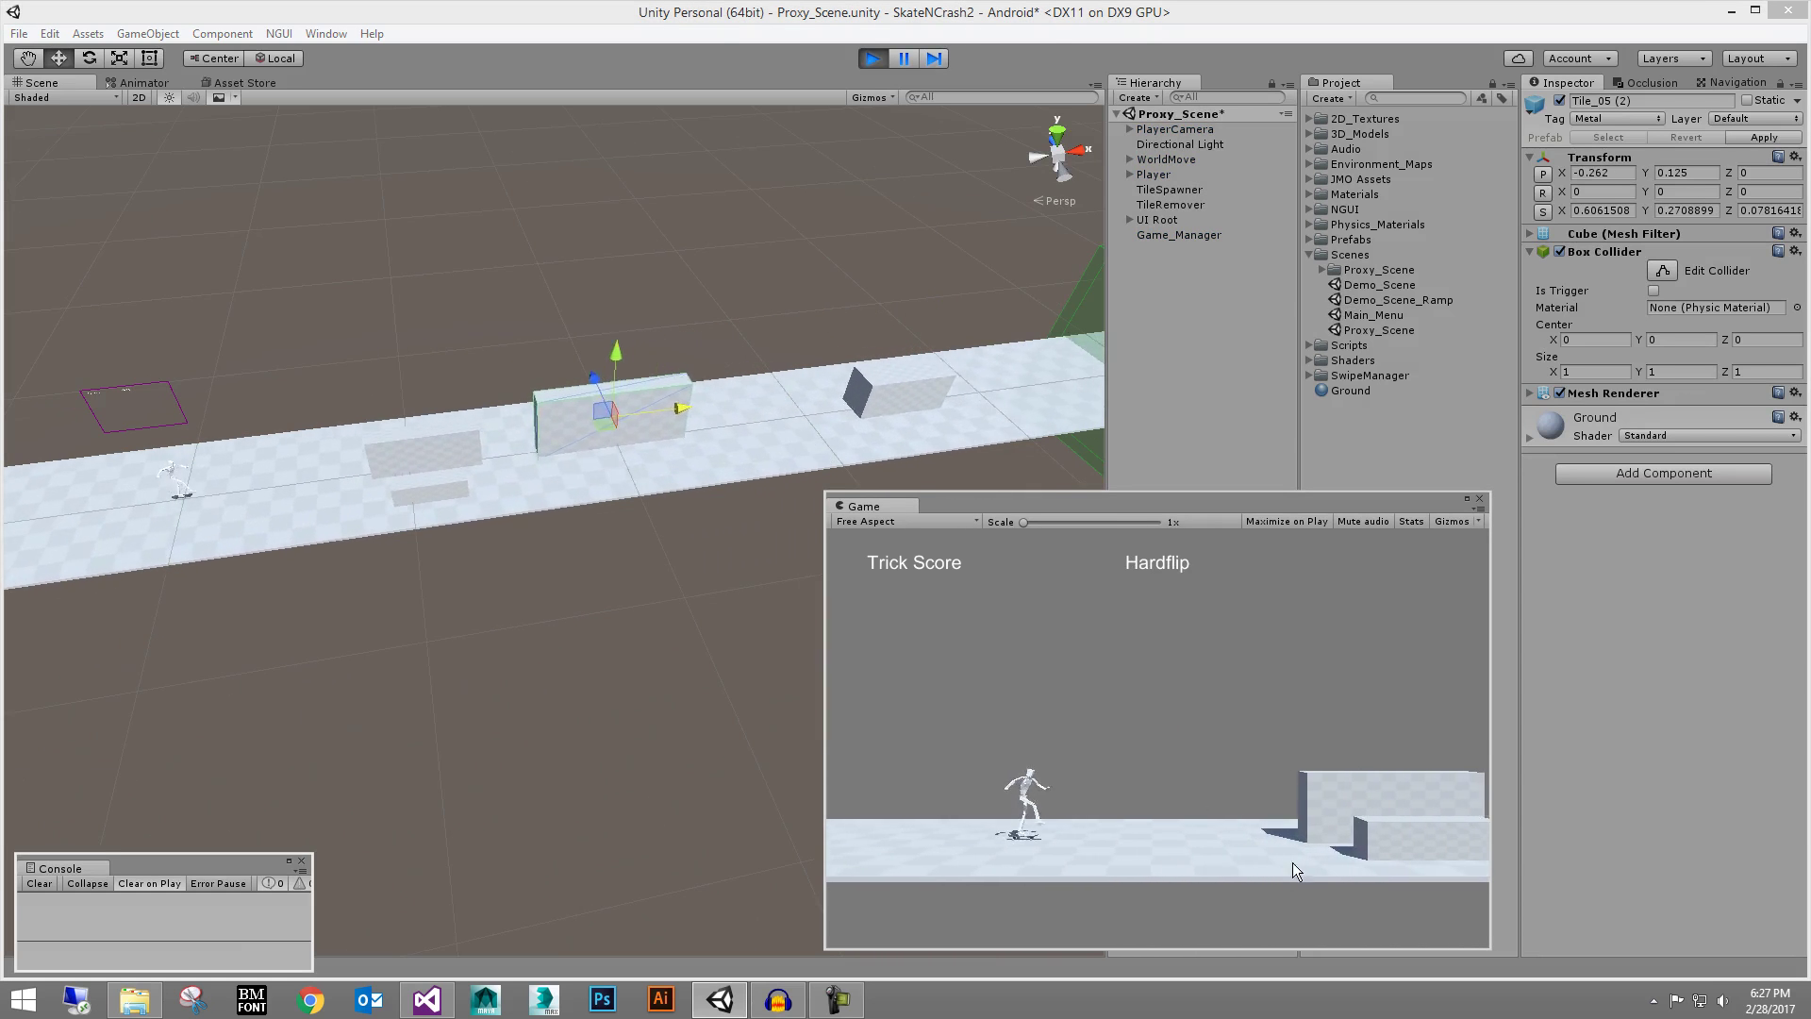
click(1265, 870)
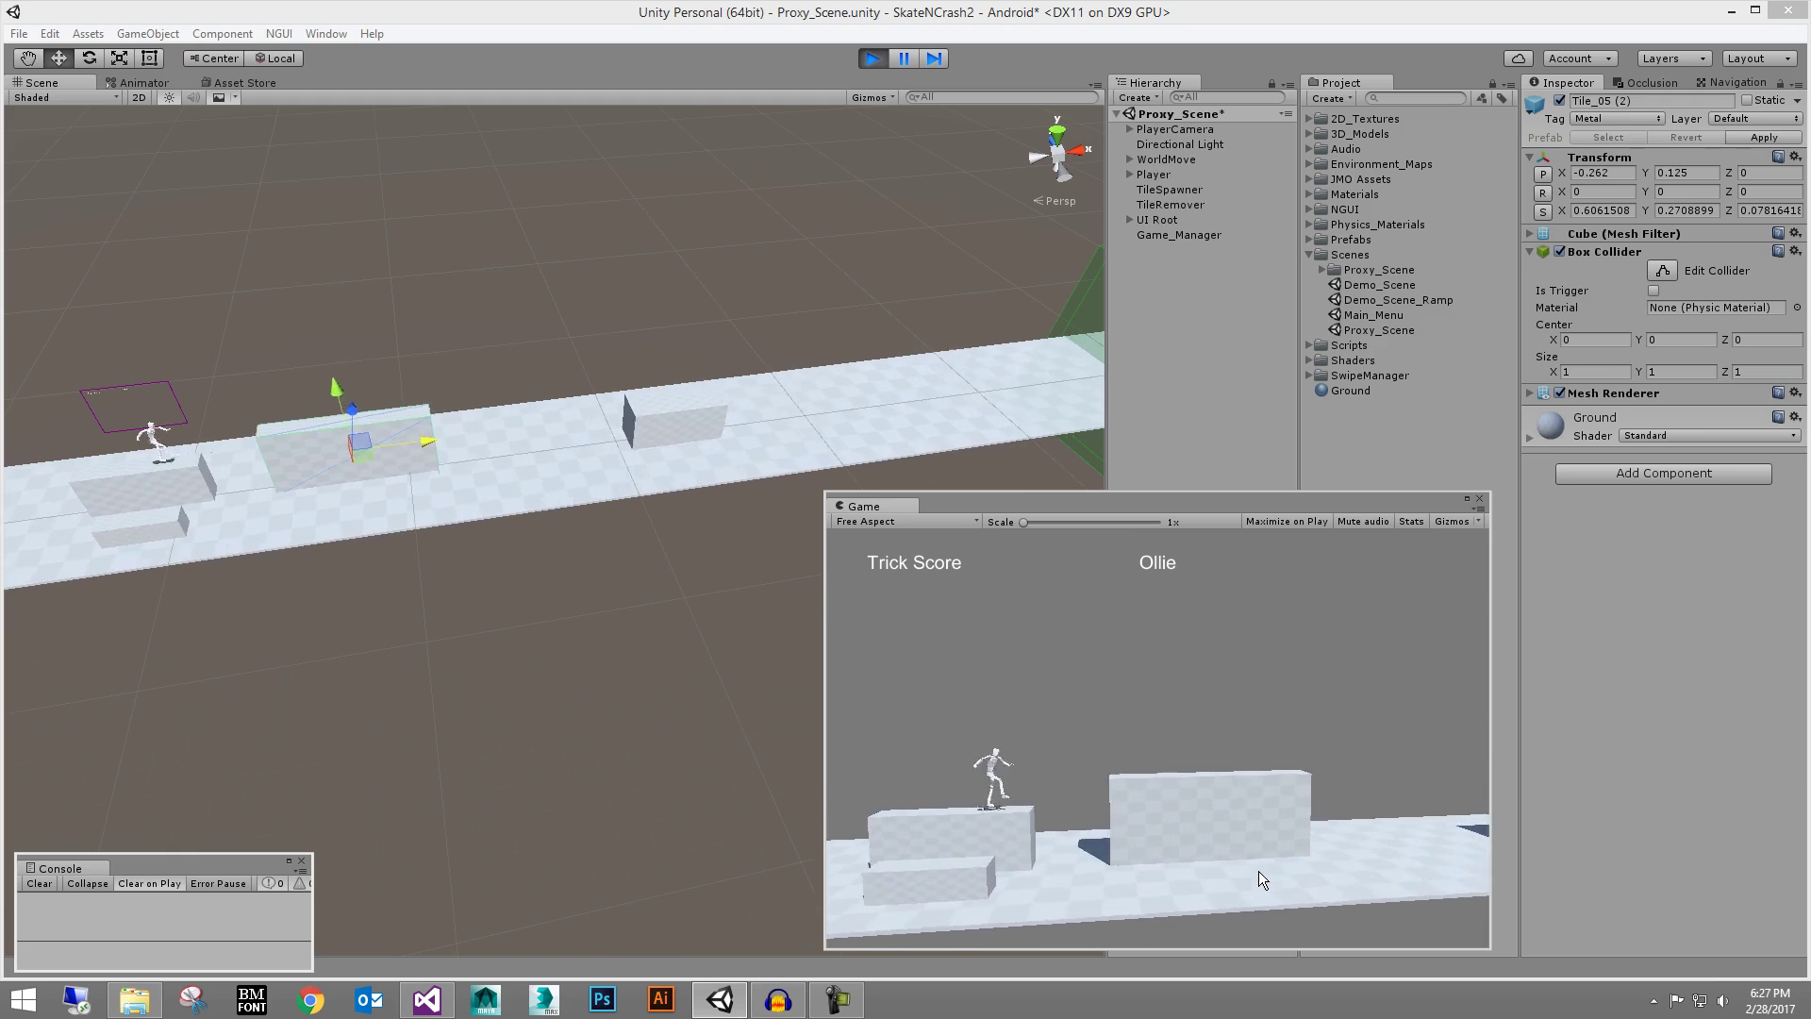
click(1258, 871)
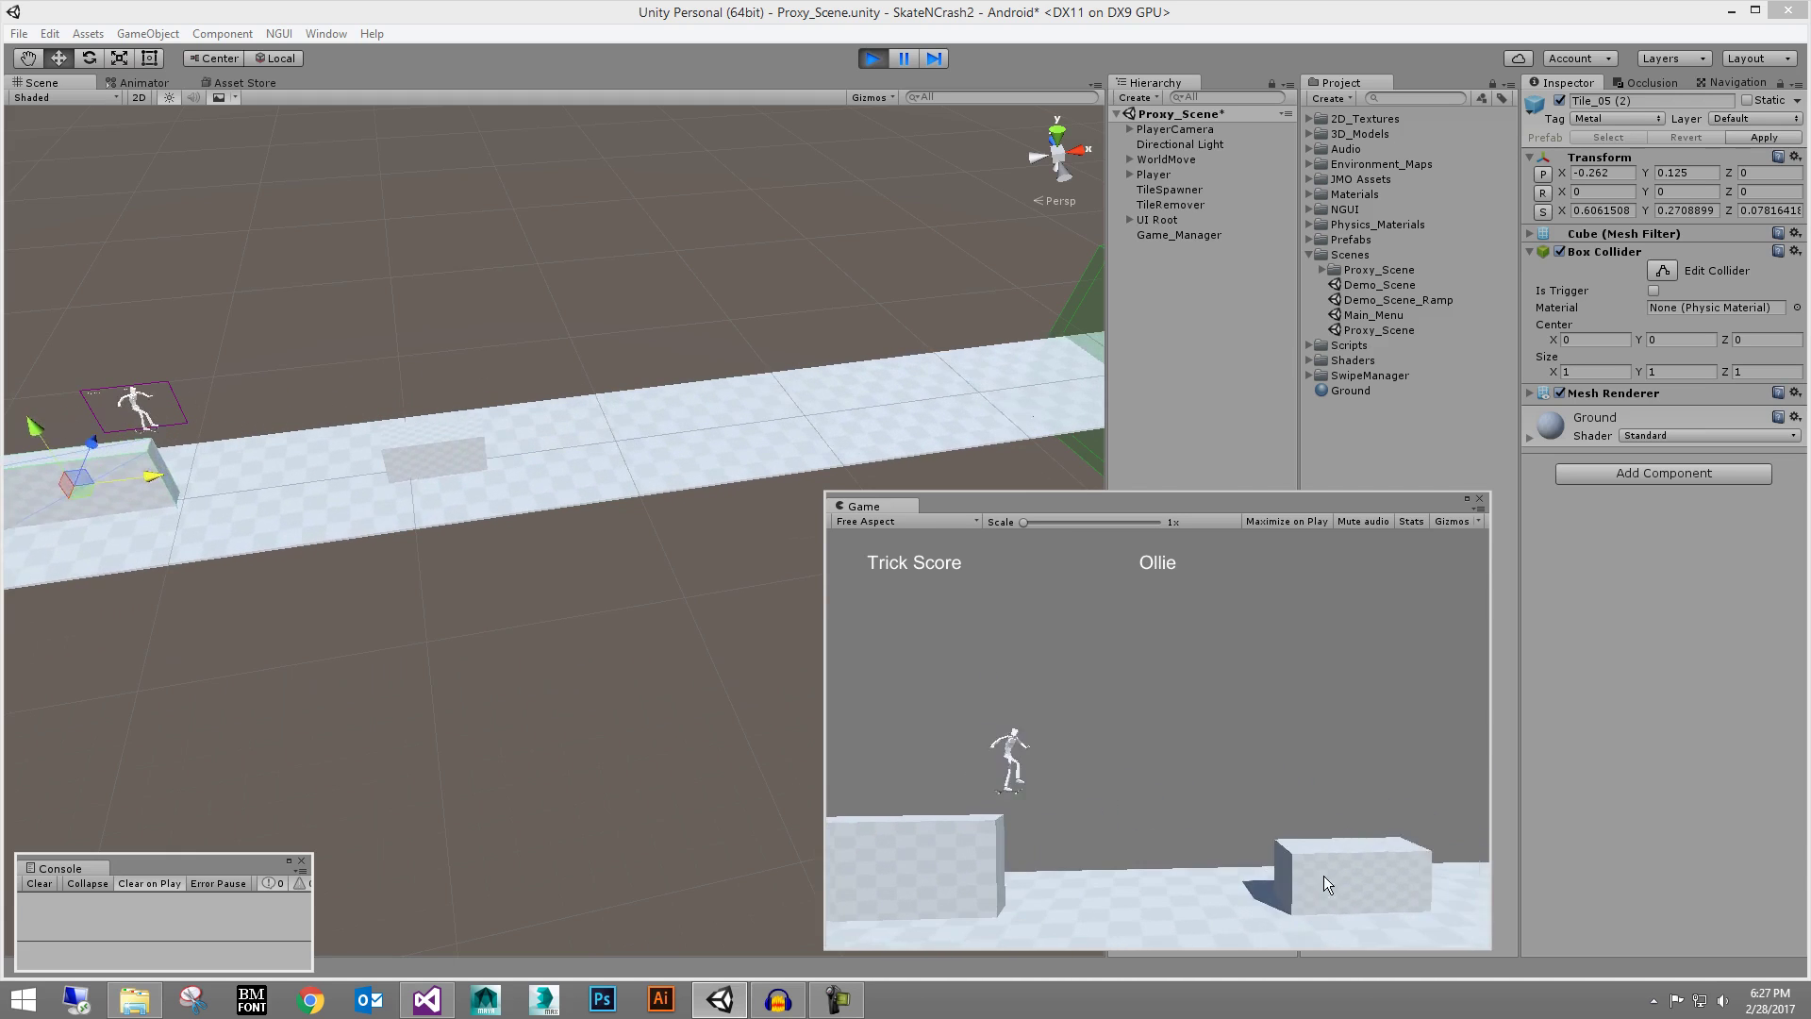
click(1293, 876)
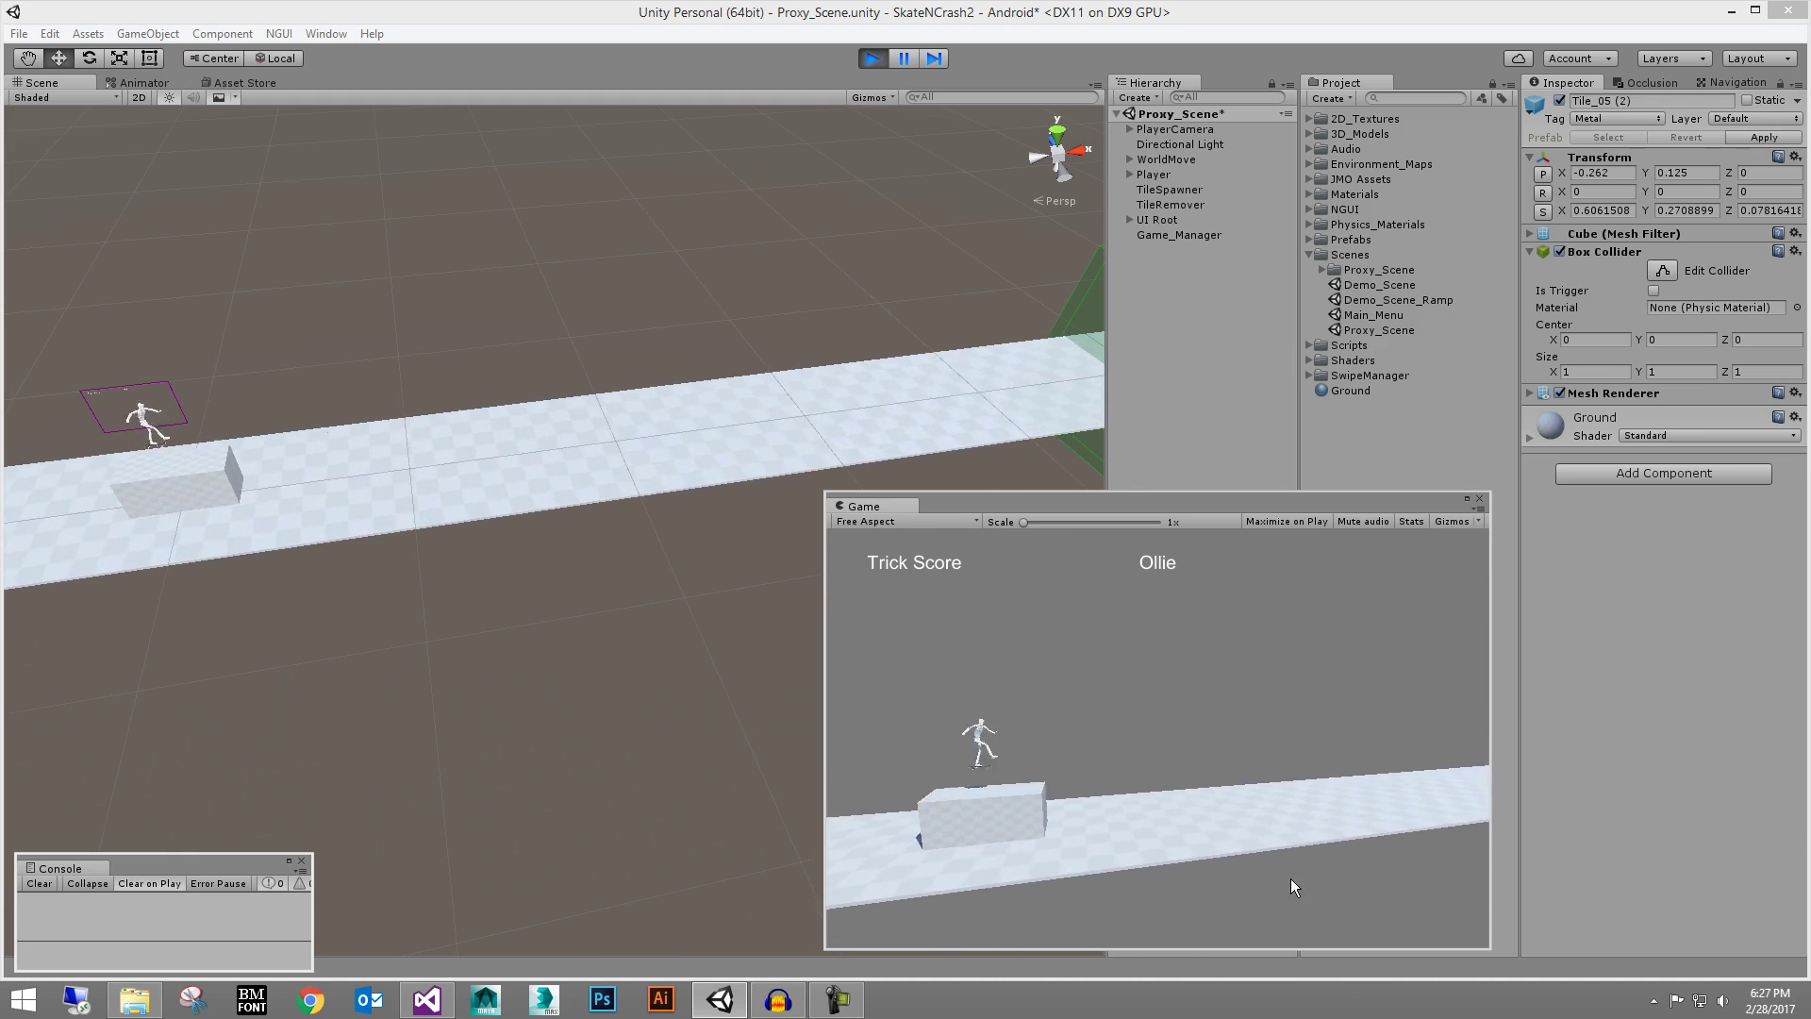
Focus on the Player during play and examine it from several angles as the track moves beneath
alt+drag(328, 467, 748, 433)
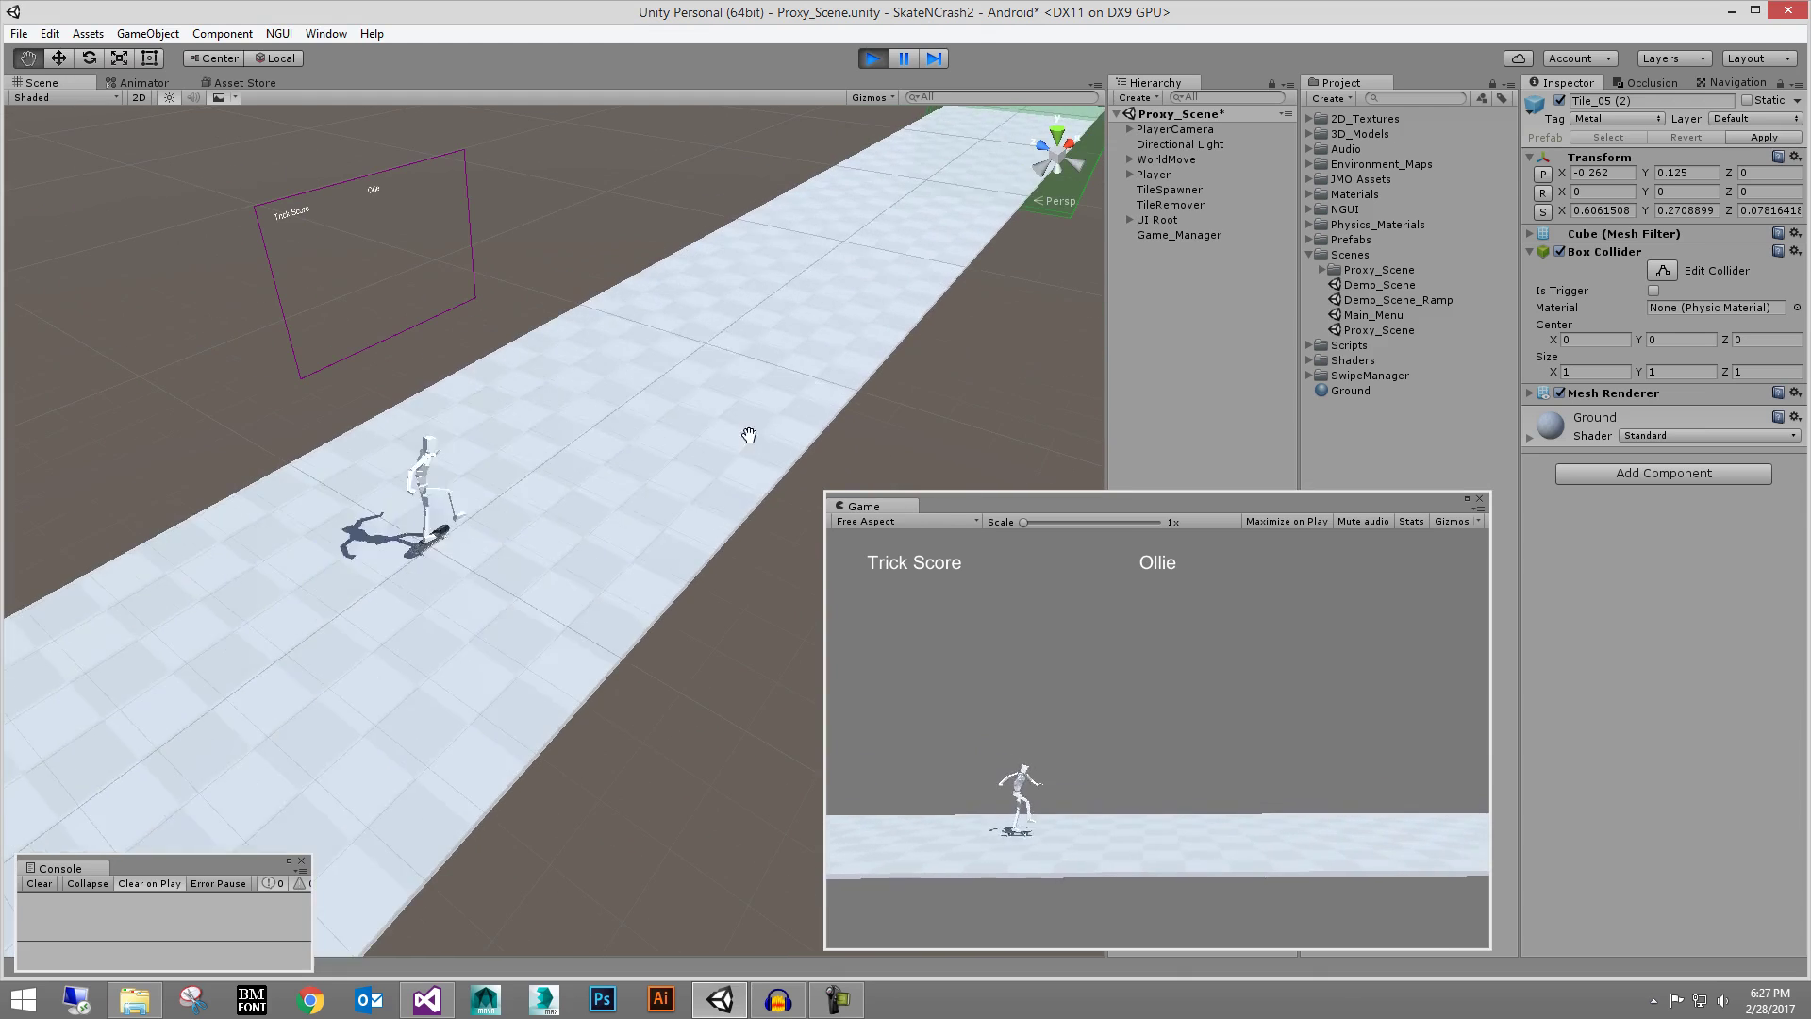
click(1153, 175)
key(f)
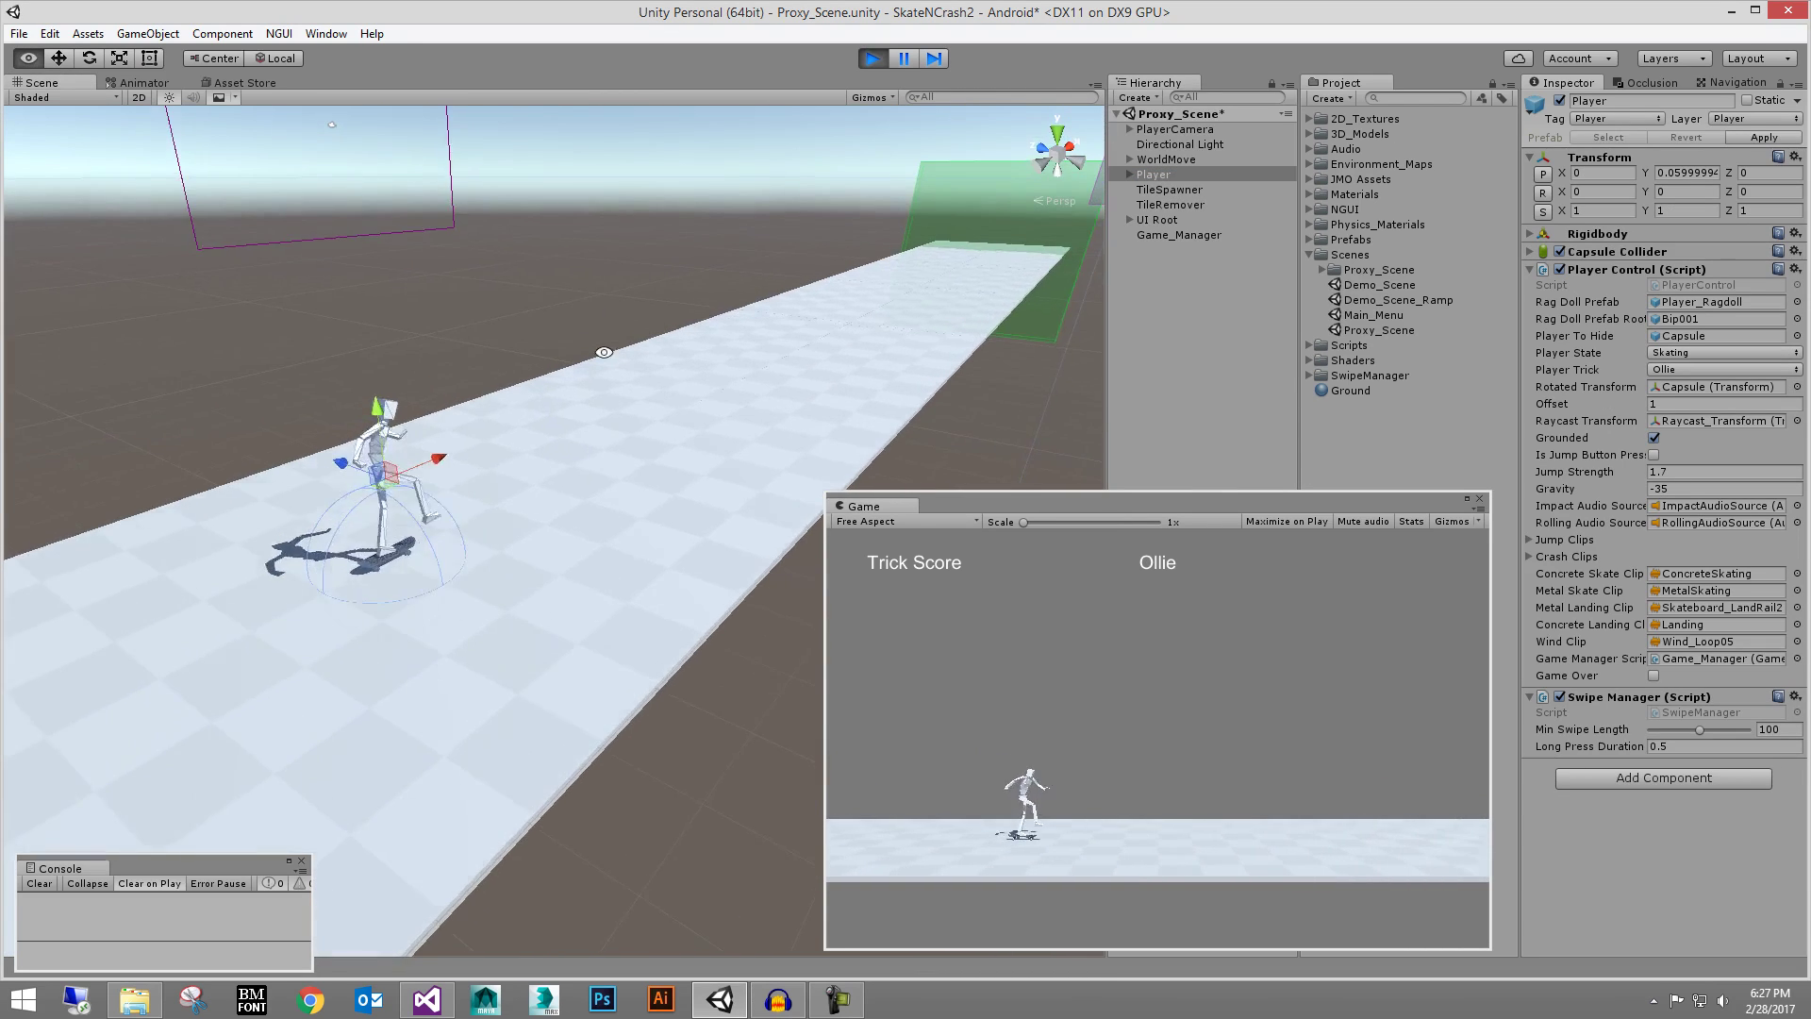
key(alt)
alt+middle_drag(497, 451, 521, 416)
alt+drag(522, 415, 630, 324)
click(1165, 176)
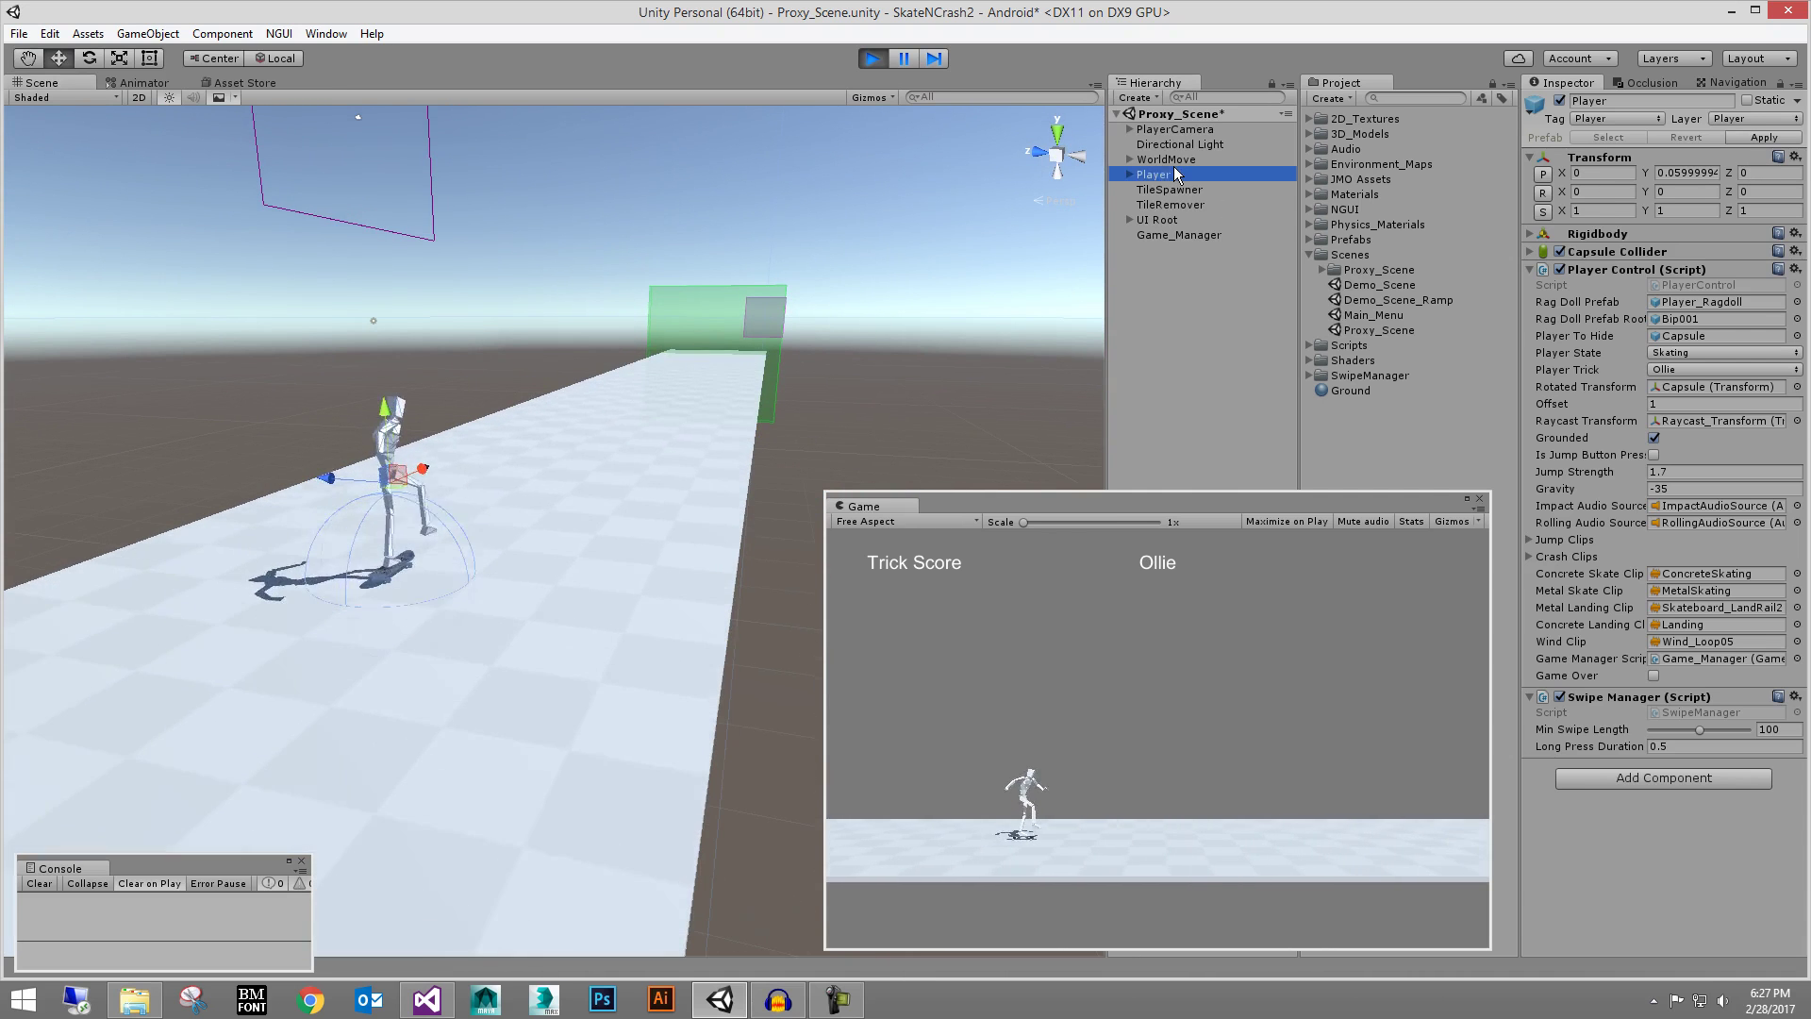
Focus on WorldMove and examine the moving track with its Move Speed and Acceleration settings
click(1168, 161)
key(f)
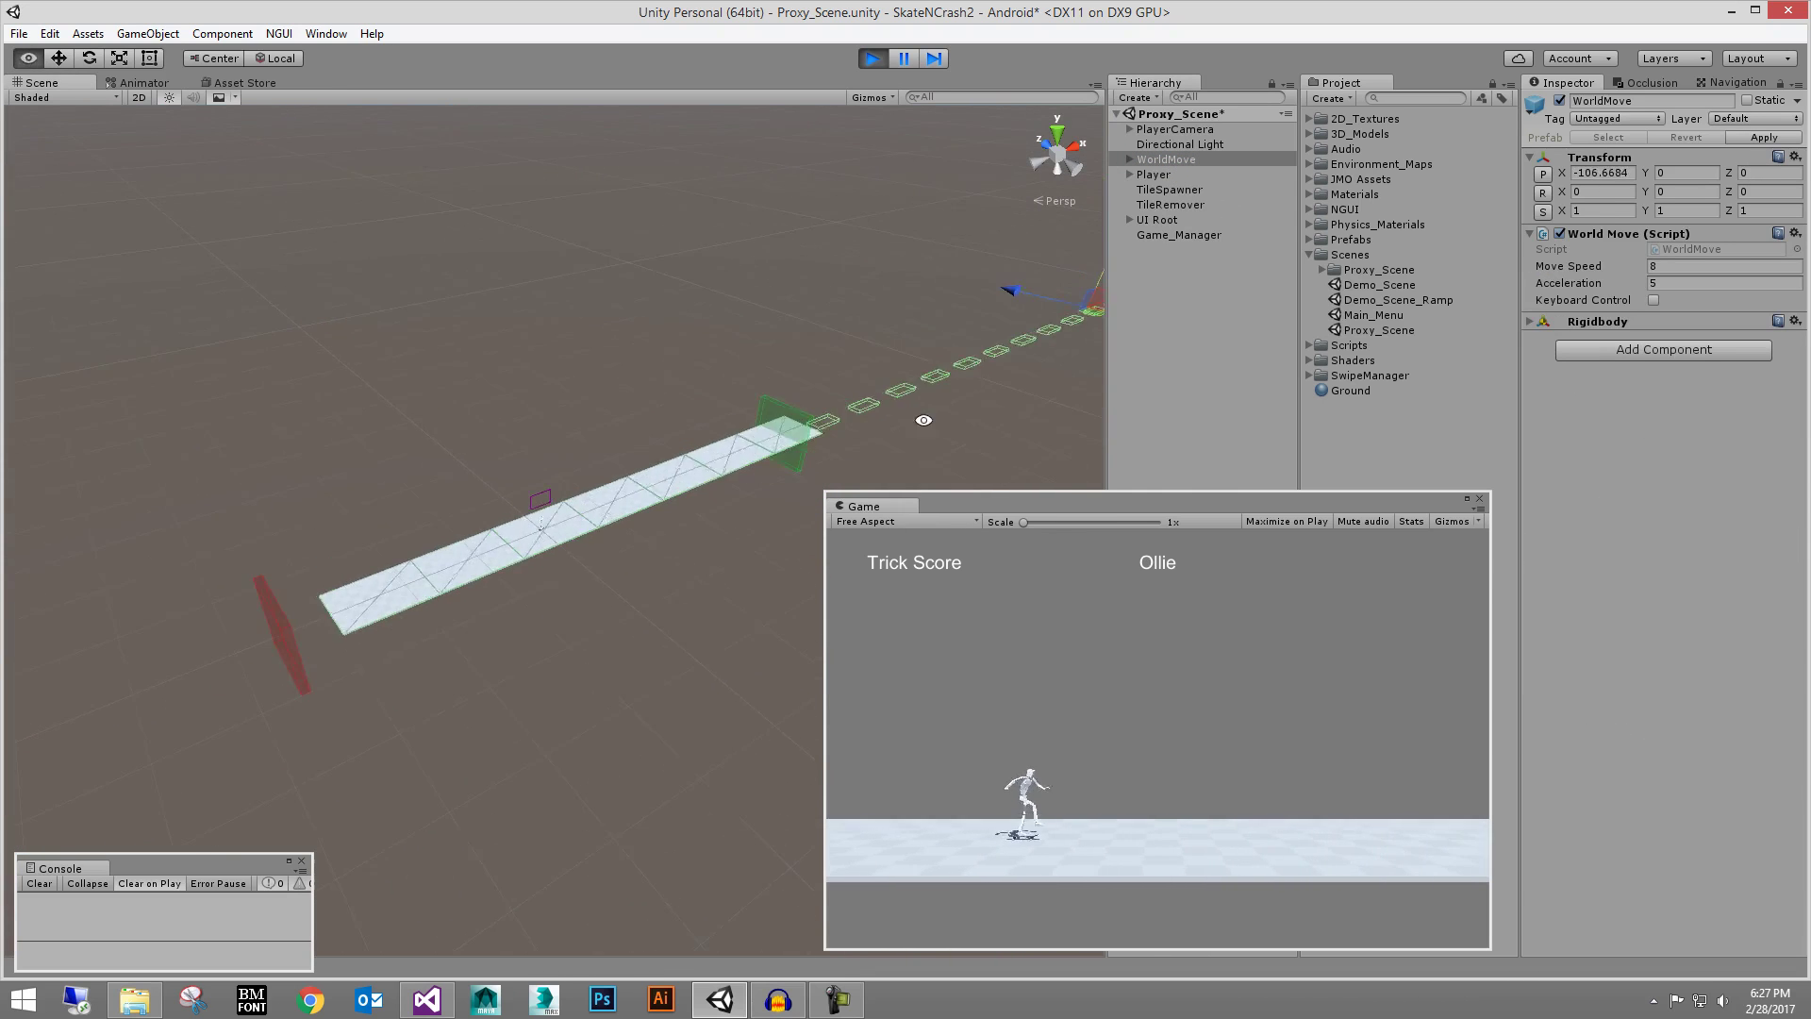
alt+drag(858, 390, 960, 360)
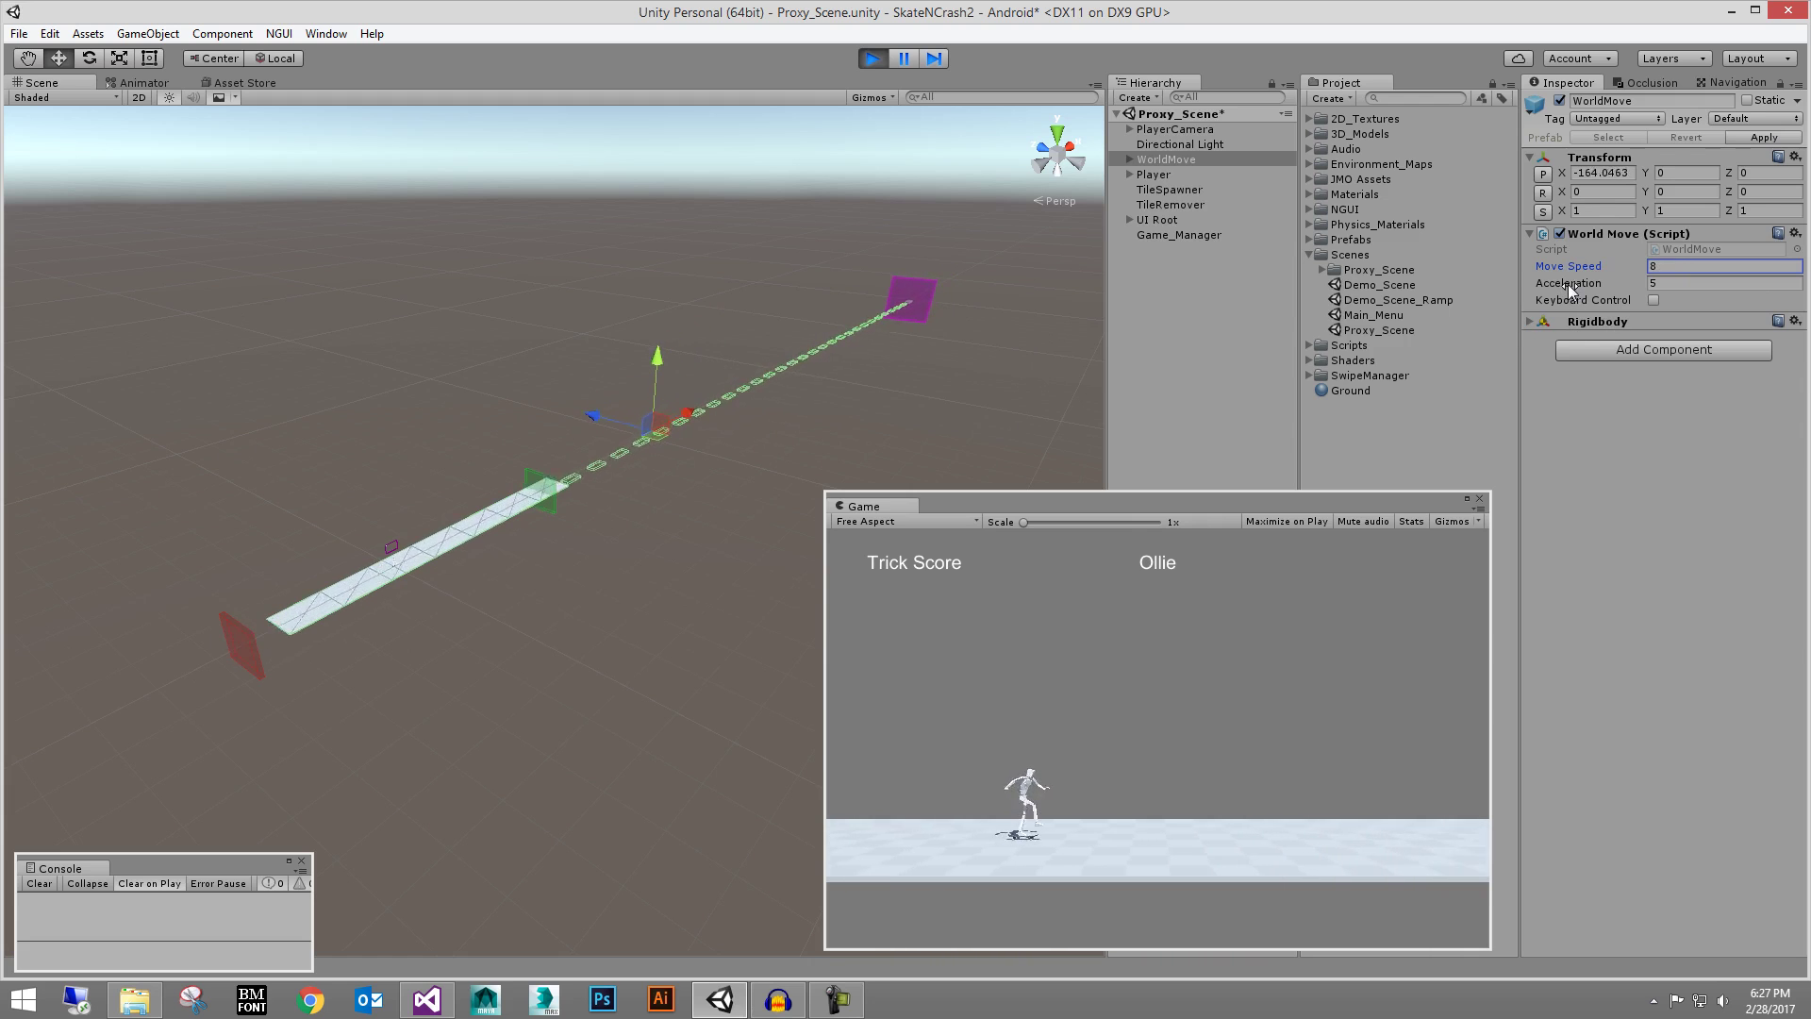
Try Keyboard Control on WorldMove in the running game, and switch the option off again
click(1654, 300)
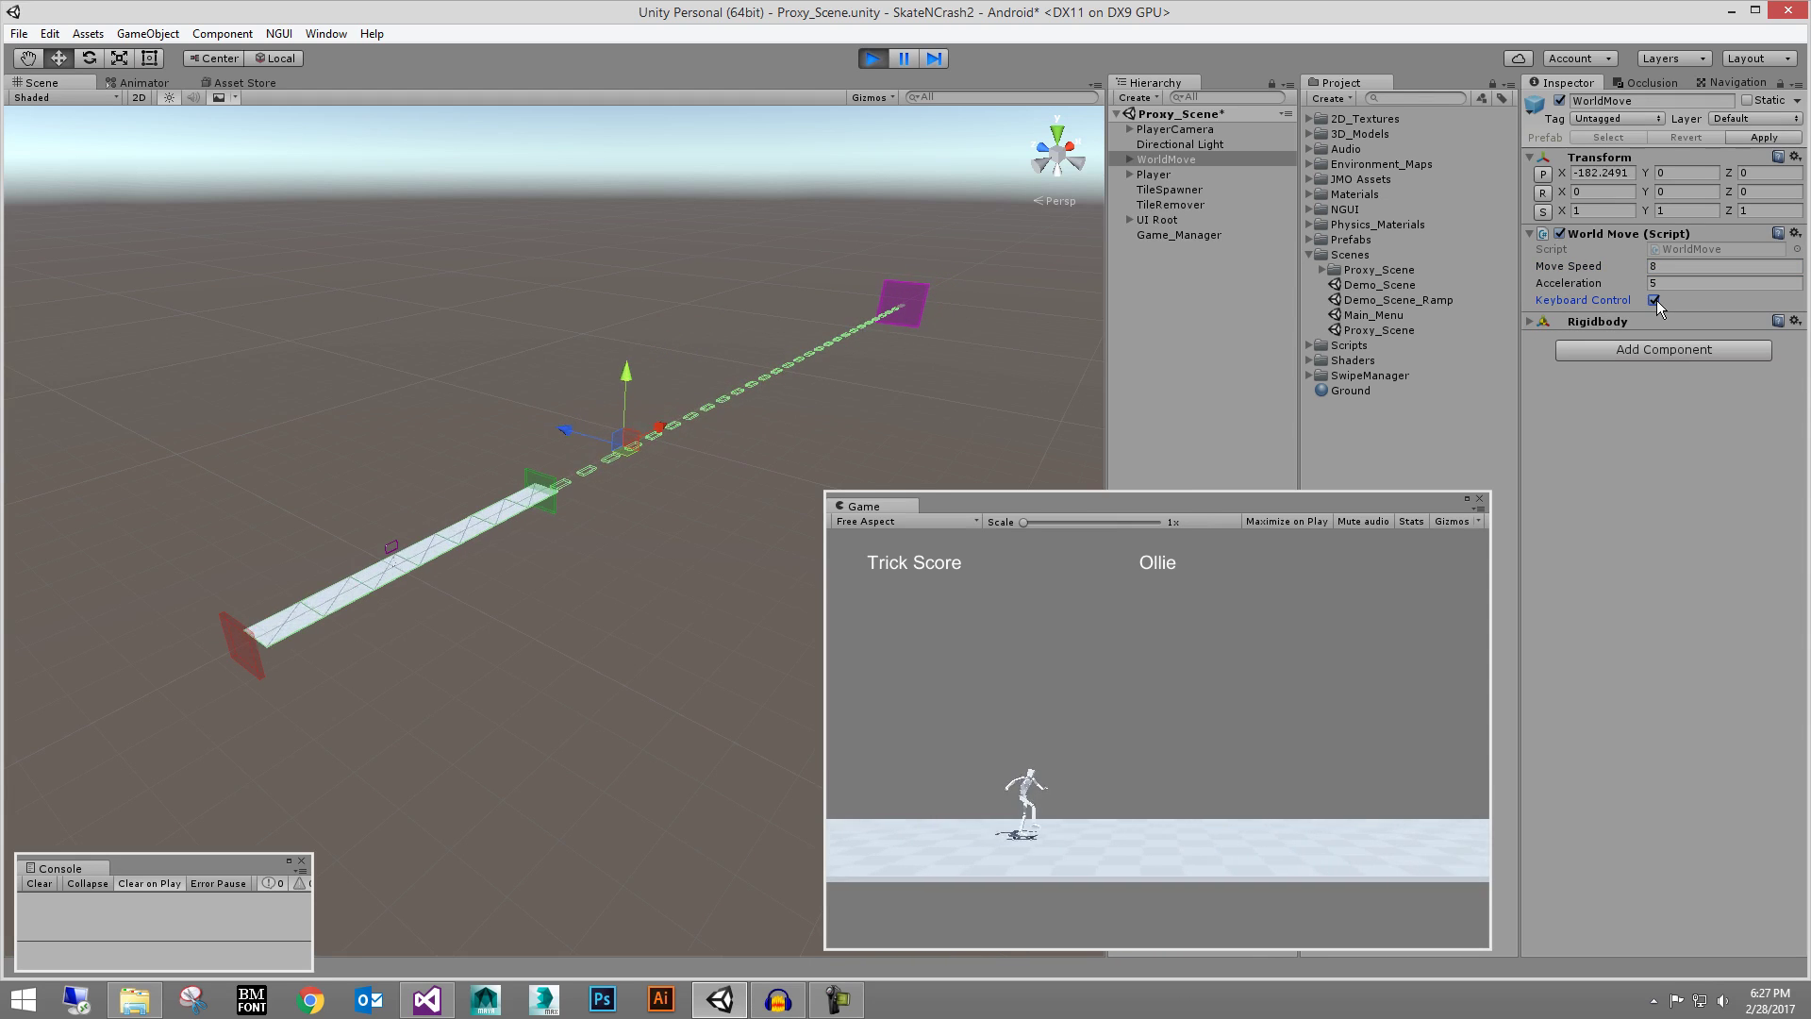
click(1156, 680)
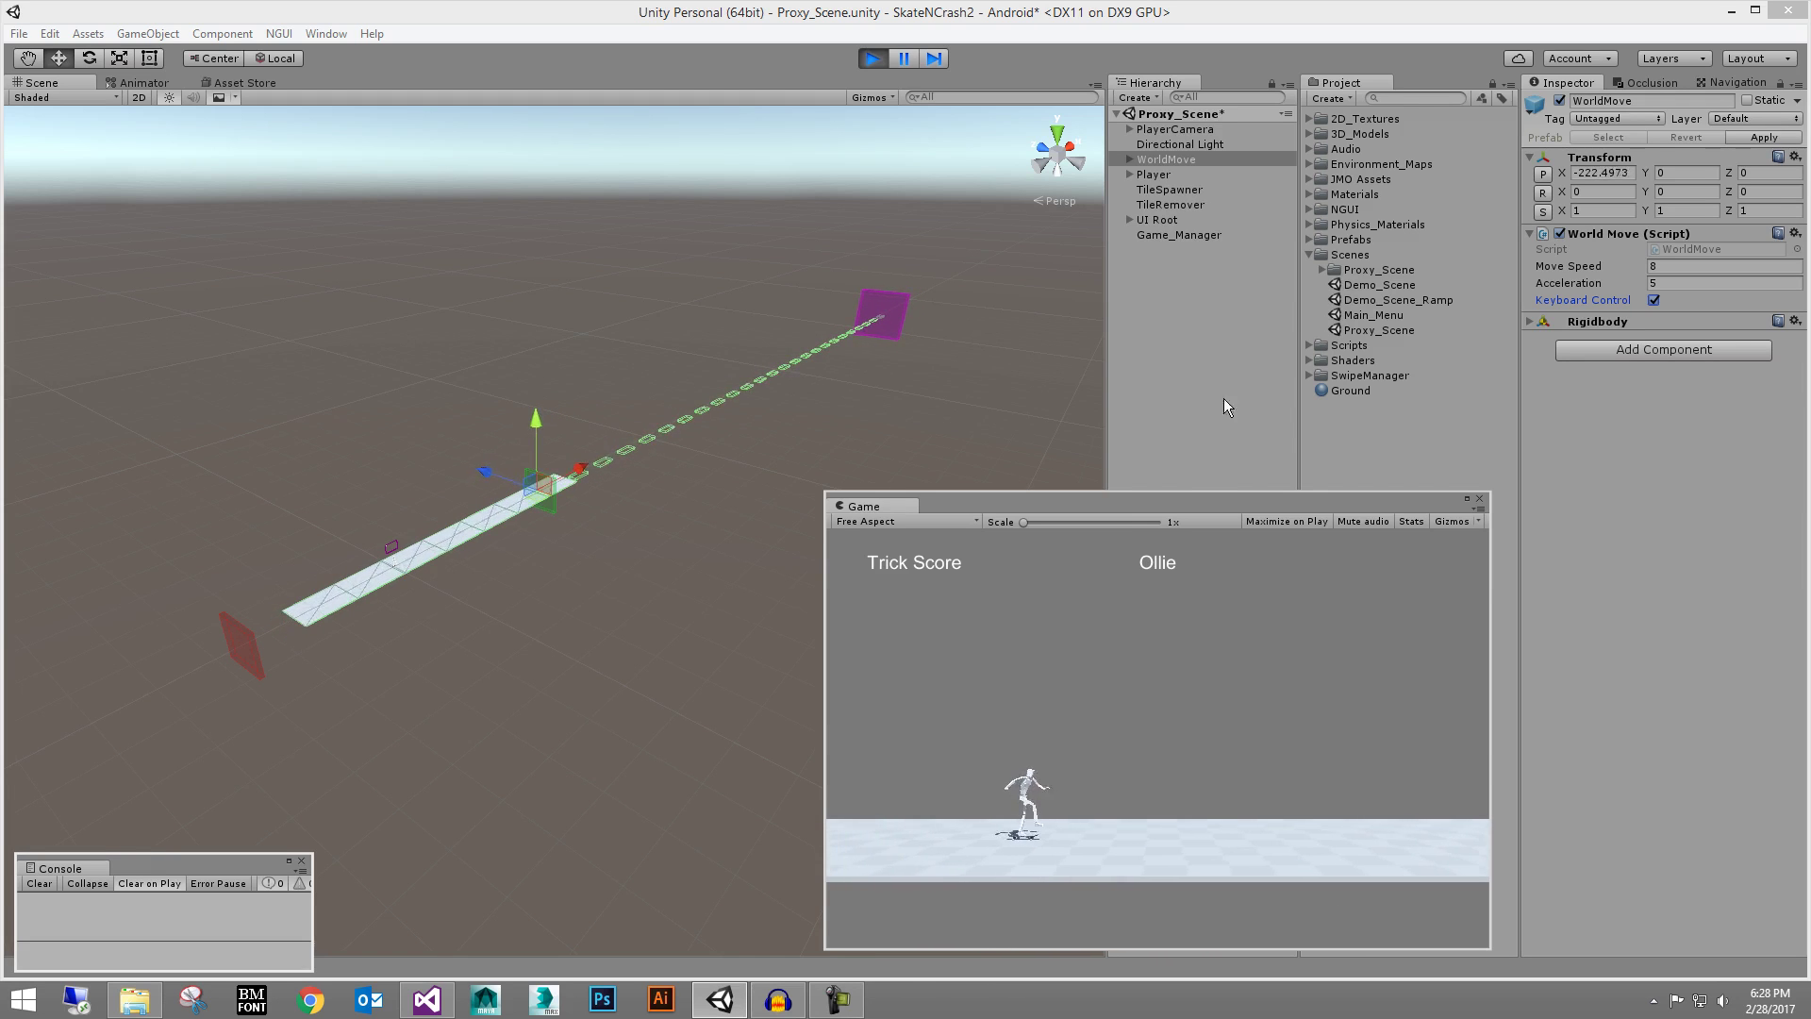
click(1654, 301)
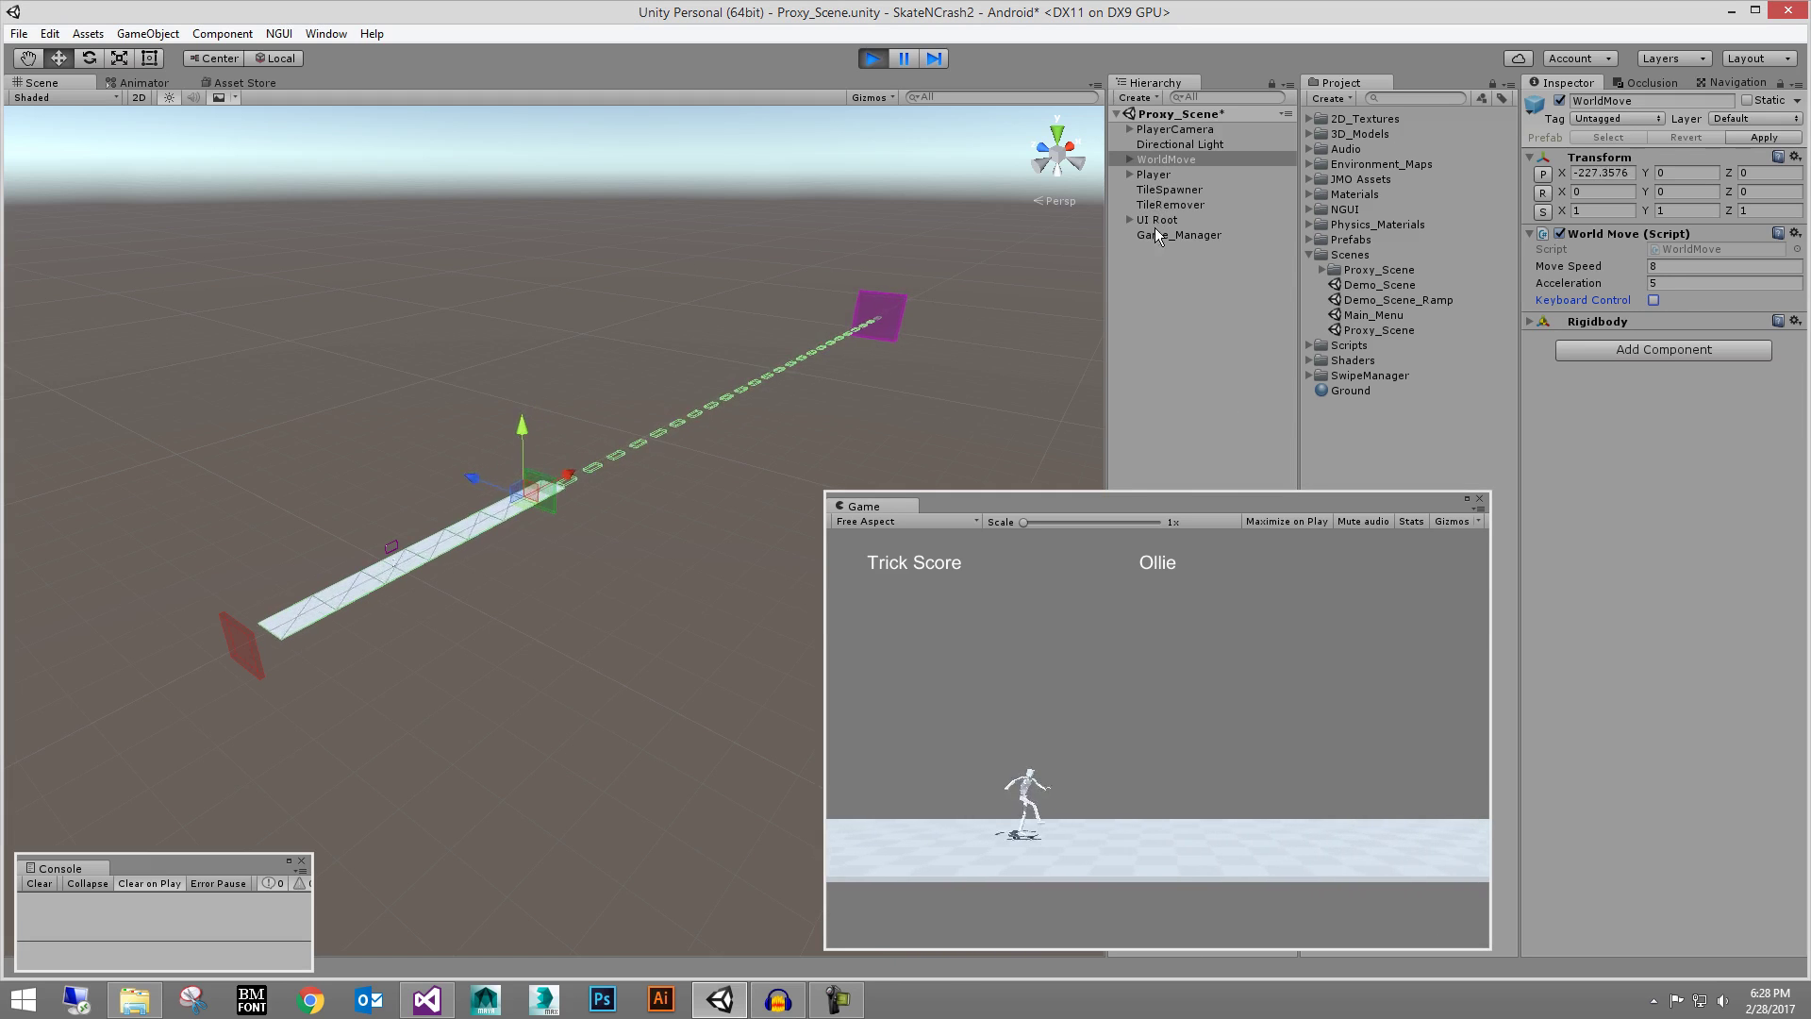
Select the red TileRemover trigger and examine how tiles reach it at the end of the moving track
alt+right_drag(693, 281, 663, 424)
alt+drag(663, 424, 615, 498)
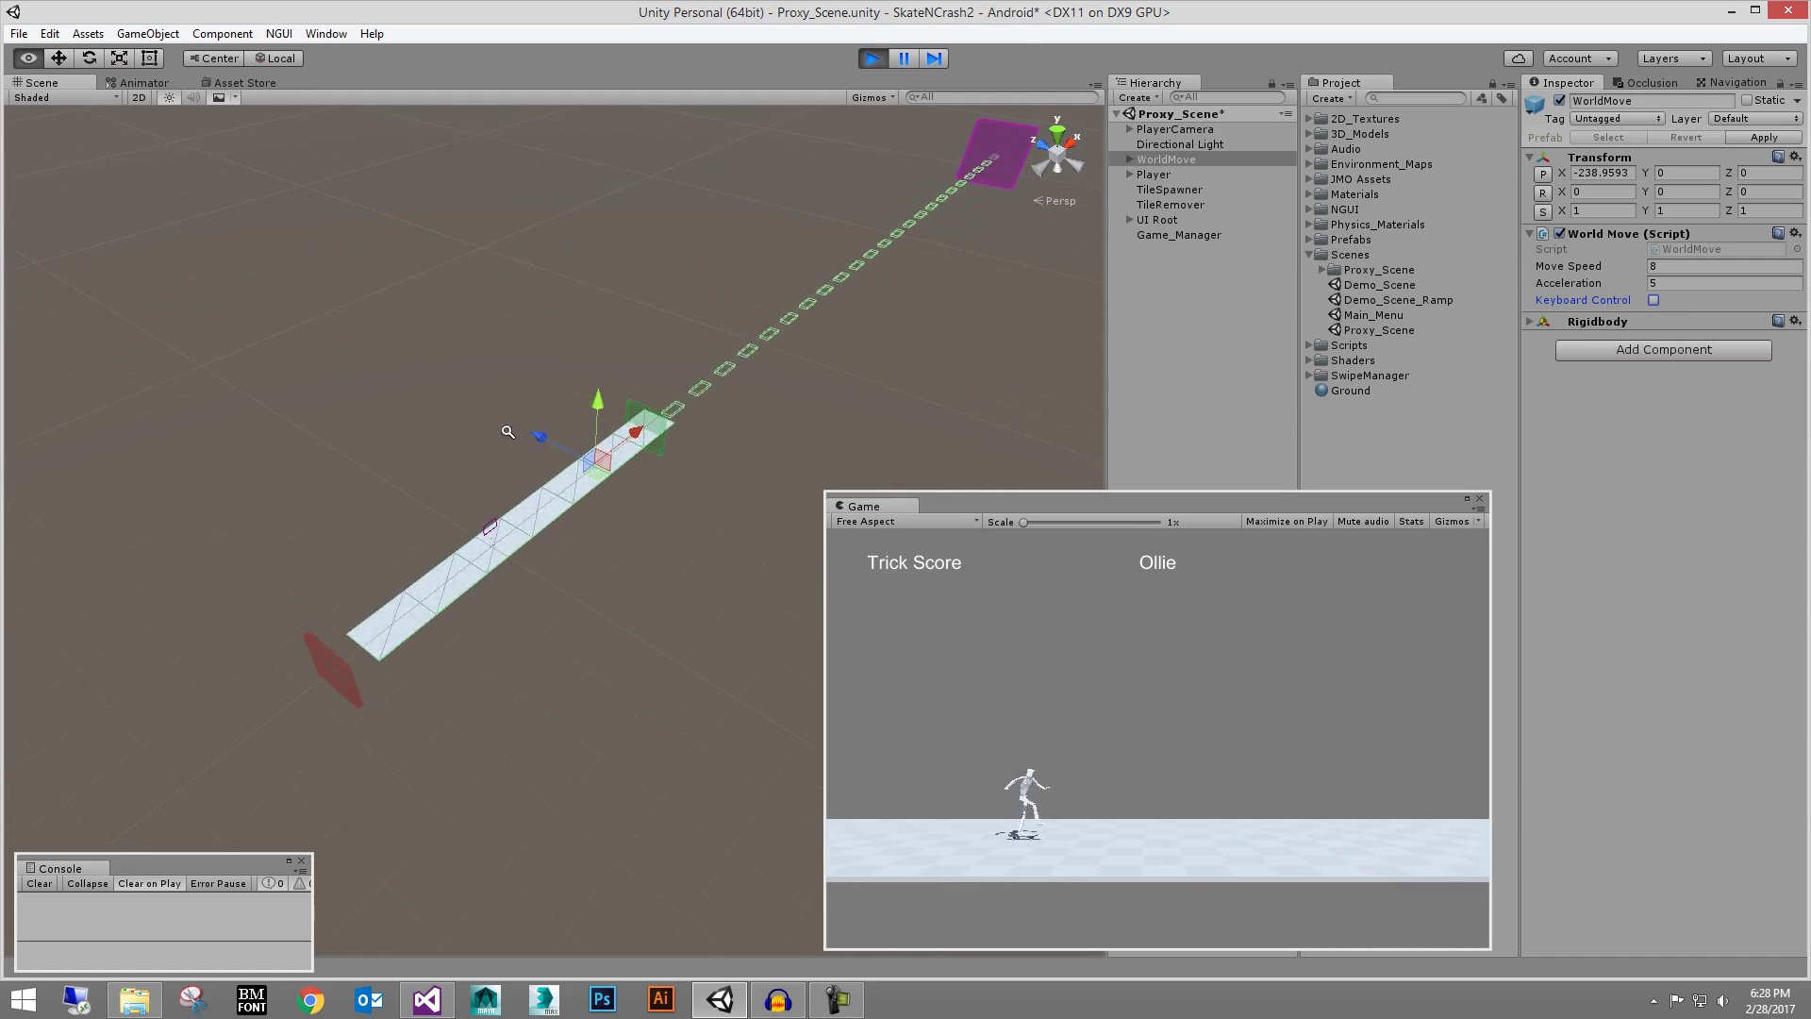
click(247, 723)
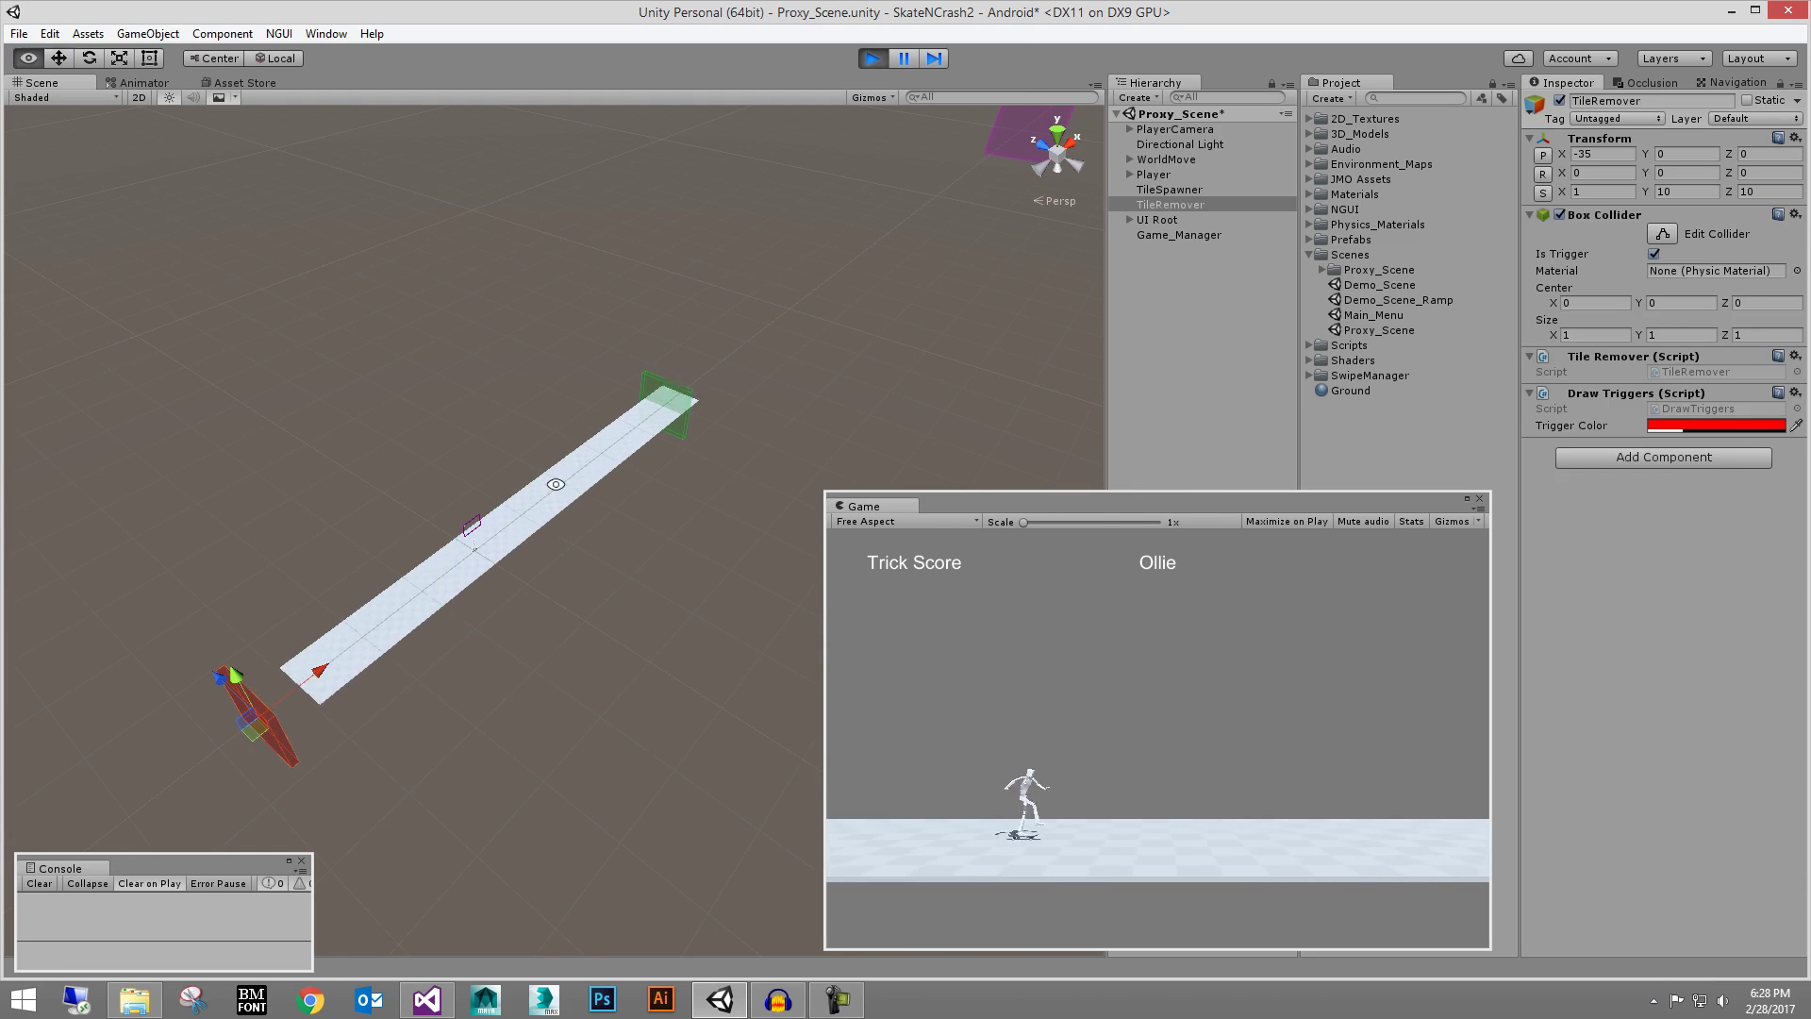
alt+drag(554, 479, 459, 407)
right_drag(459, 408, 576, 553)
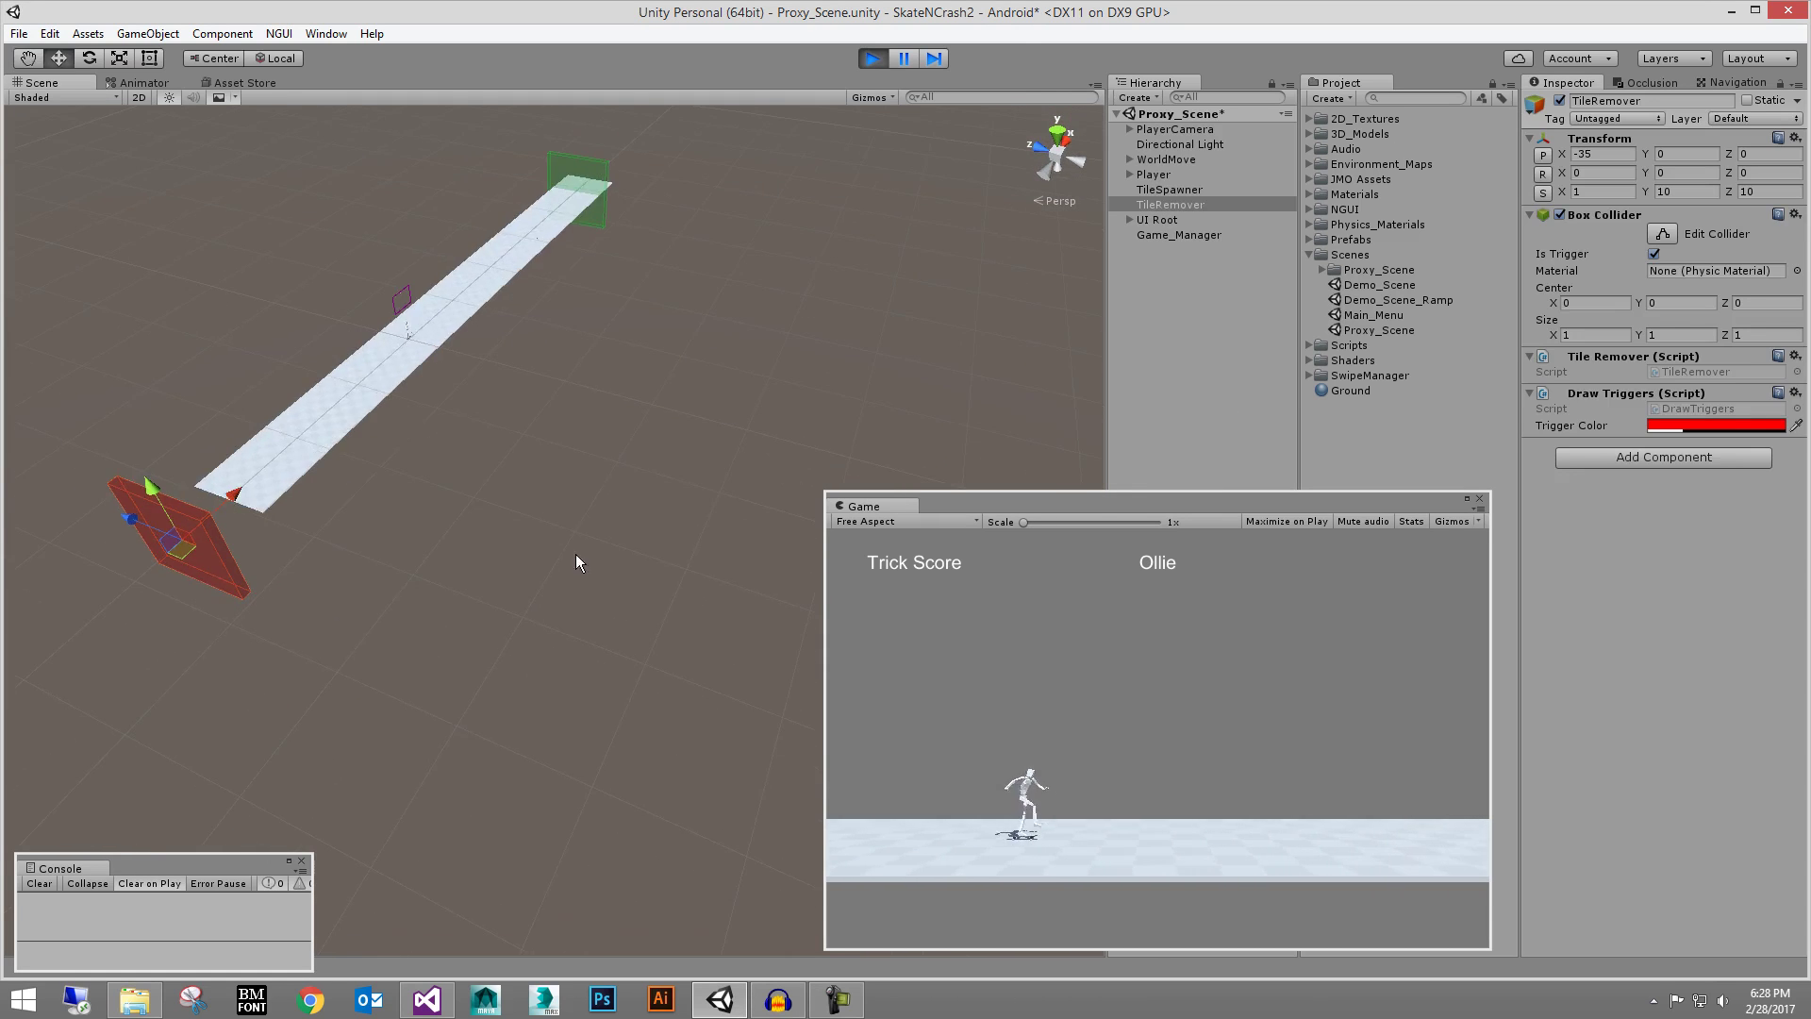
alt+drag(575, 552, 377, 421)
middle_drag(376, 421, 415, 538)
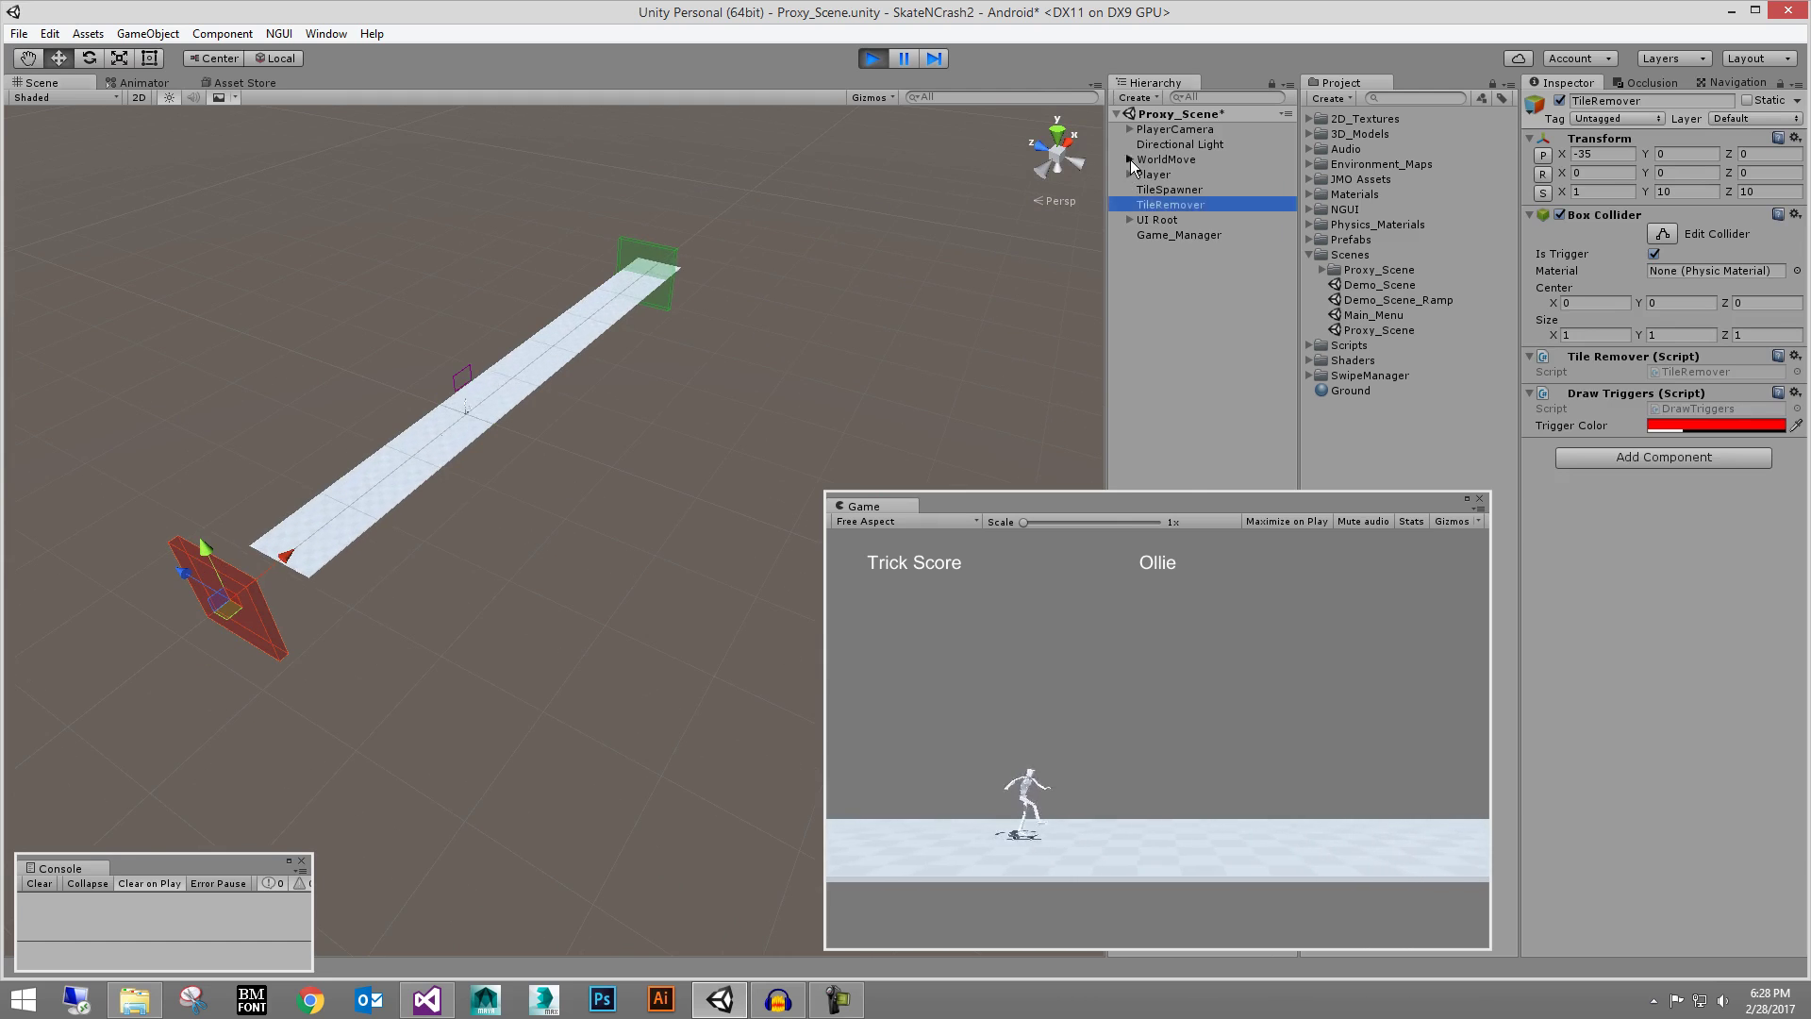
Check the zones grouped under WorldMove and select the green TileSpawner trigger at the far end of the track
click(1130, 159)
drag(1229, 498, 1418, 721)
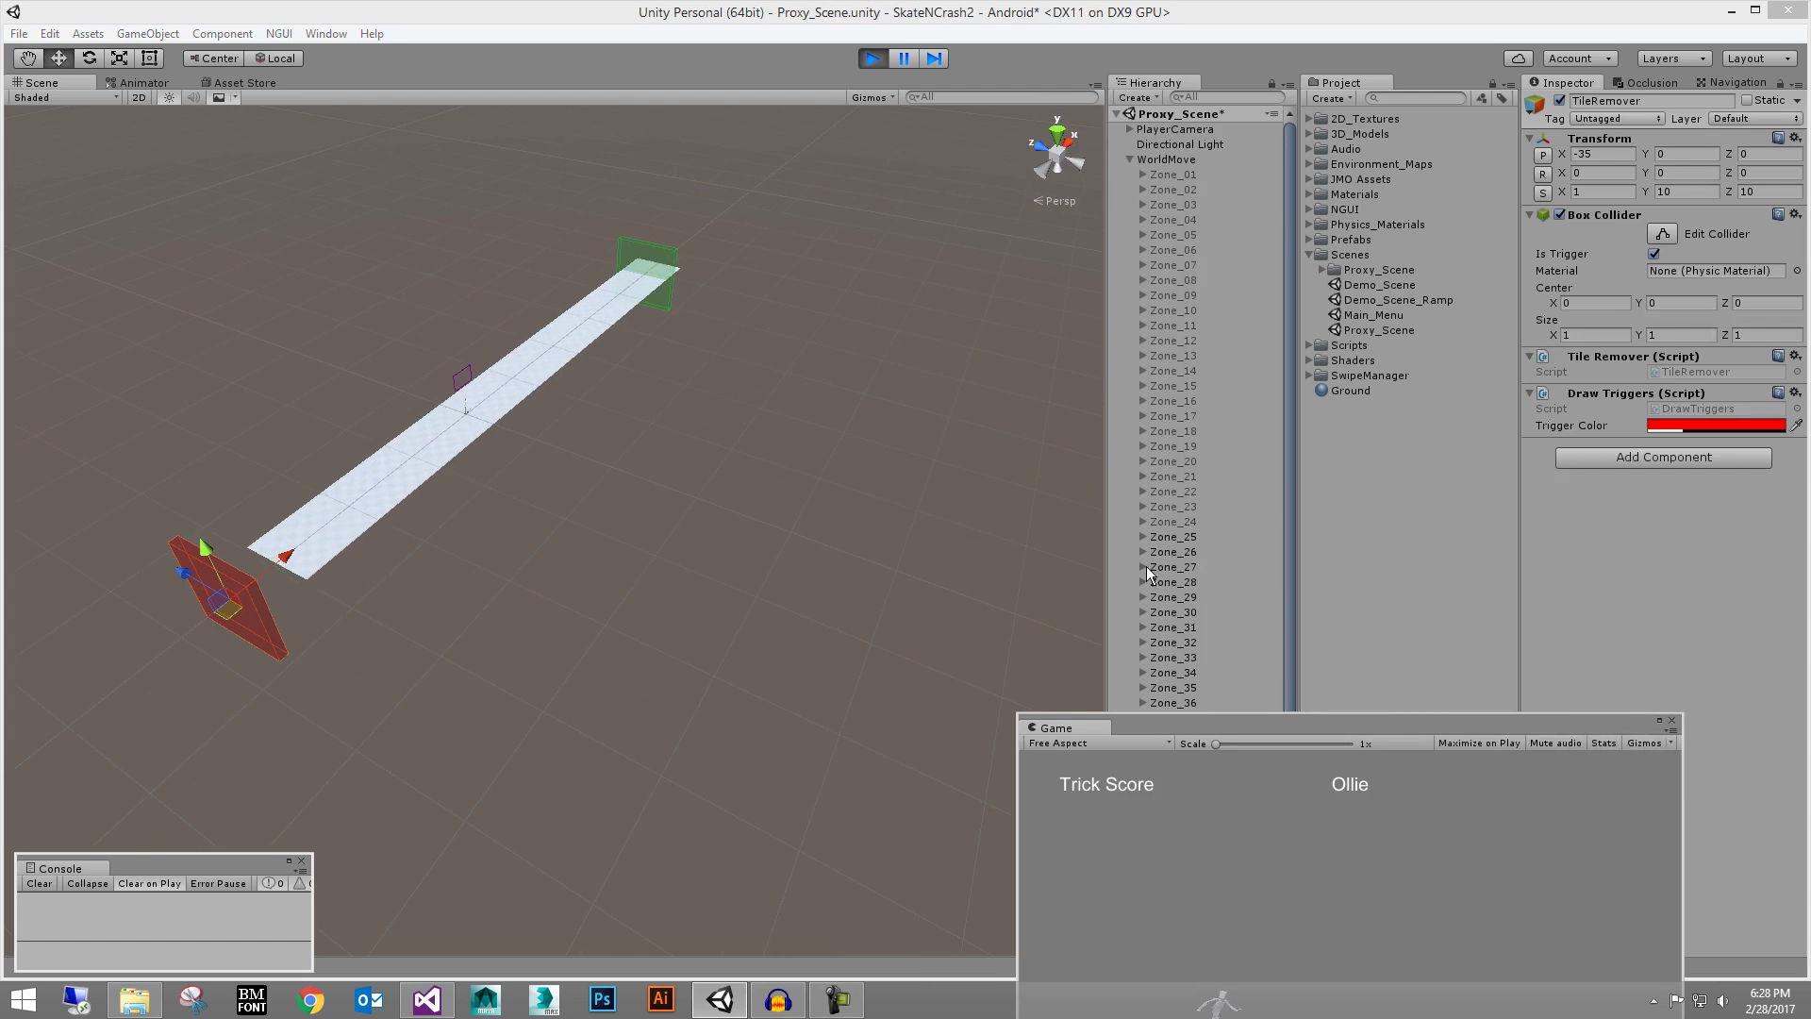
click(647, 273)
alt+right_drag(839, 296, 845, 435)
click(1129, 160)
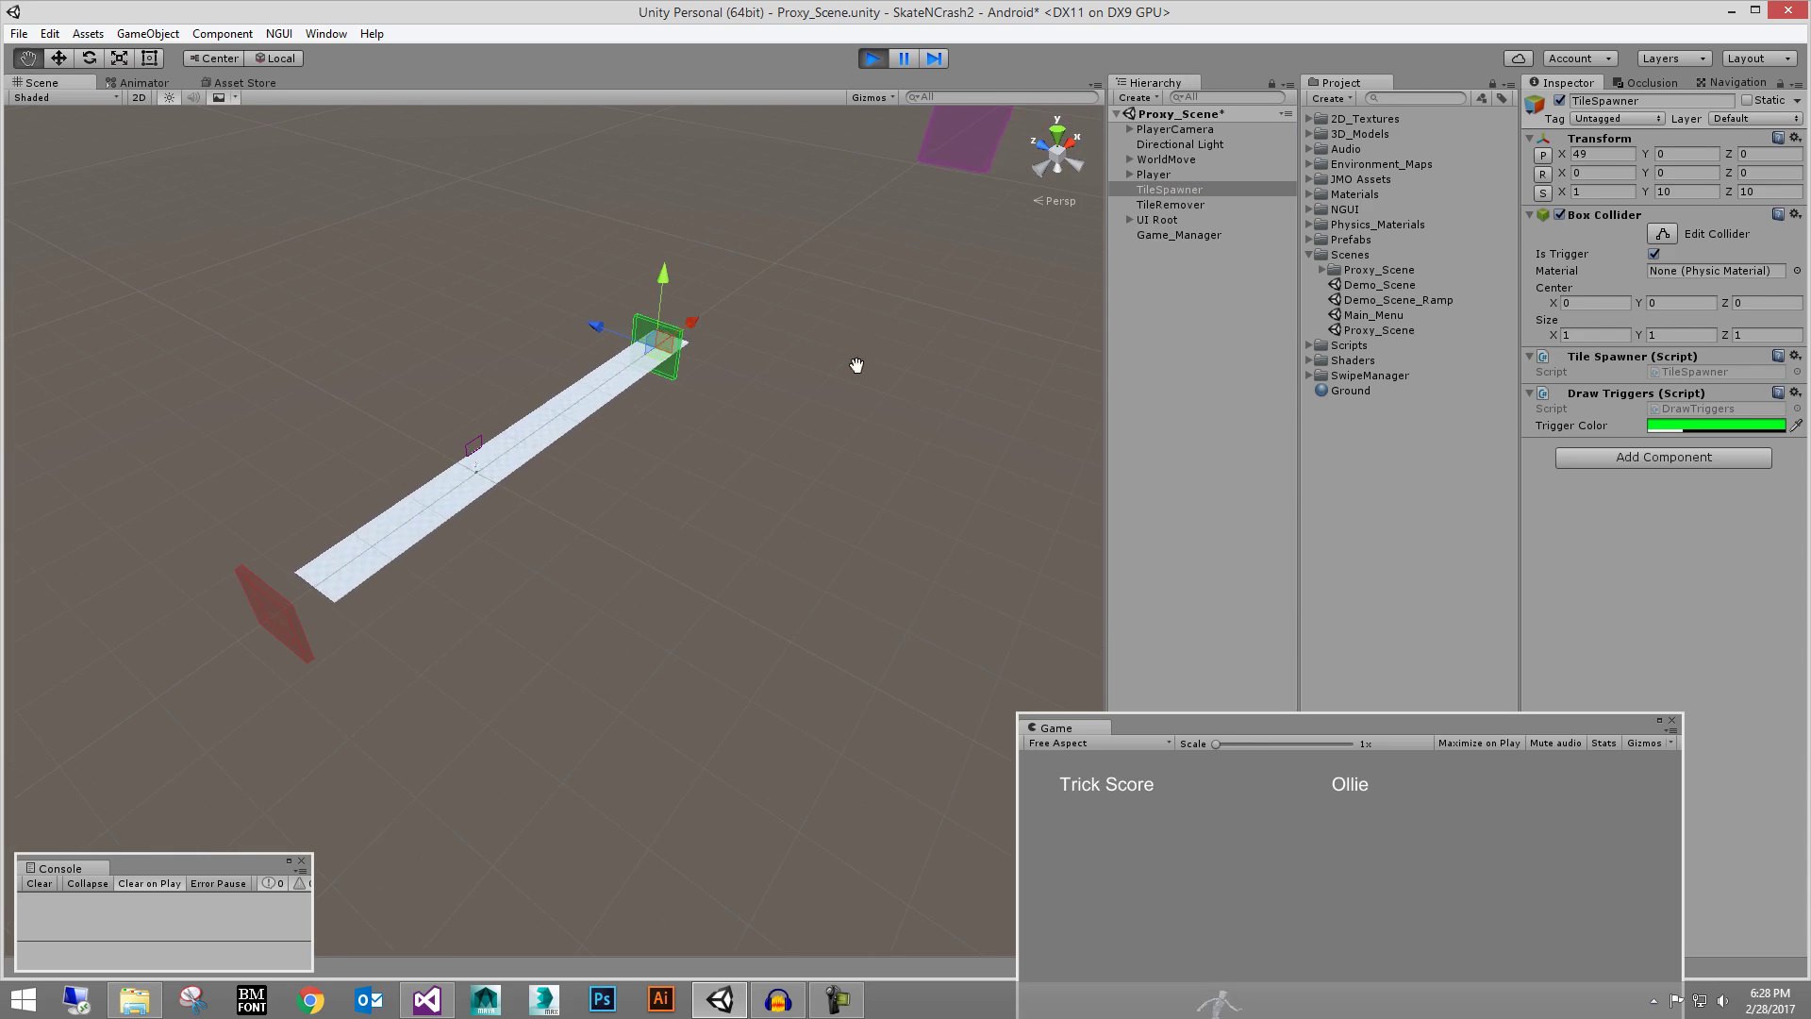
Select the purple EndOfLevelMarker beyond the track and examine it approaching, with the floating Game window moved clear
alt+drag(856, 364, 807, 350)
scroll(807, 350, up, 1)
drag(1172, 726, 1096, 464)
scroll(642, 465, down, 4)
alt+drag(642, 466, 808, 423)
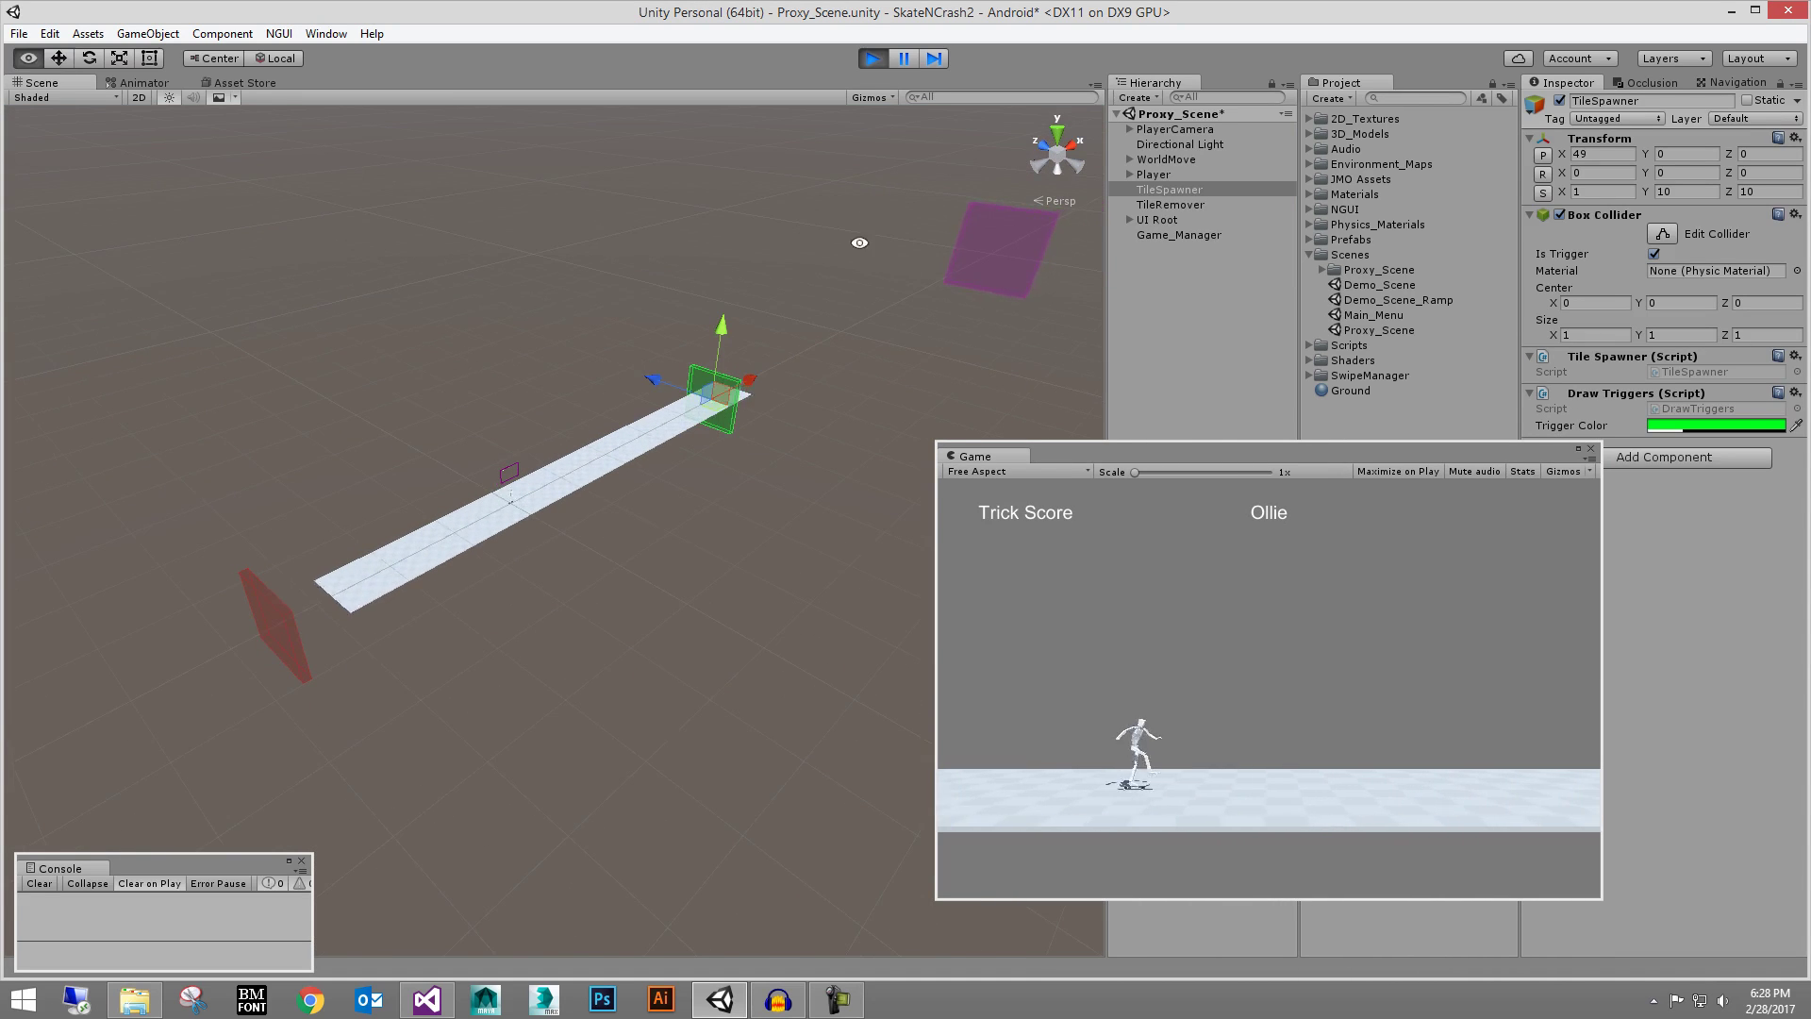
alt+drag(861, 242, 913, 228)
click(913, 230)
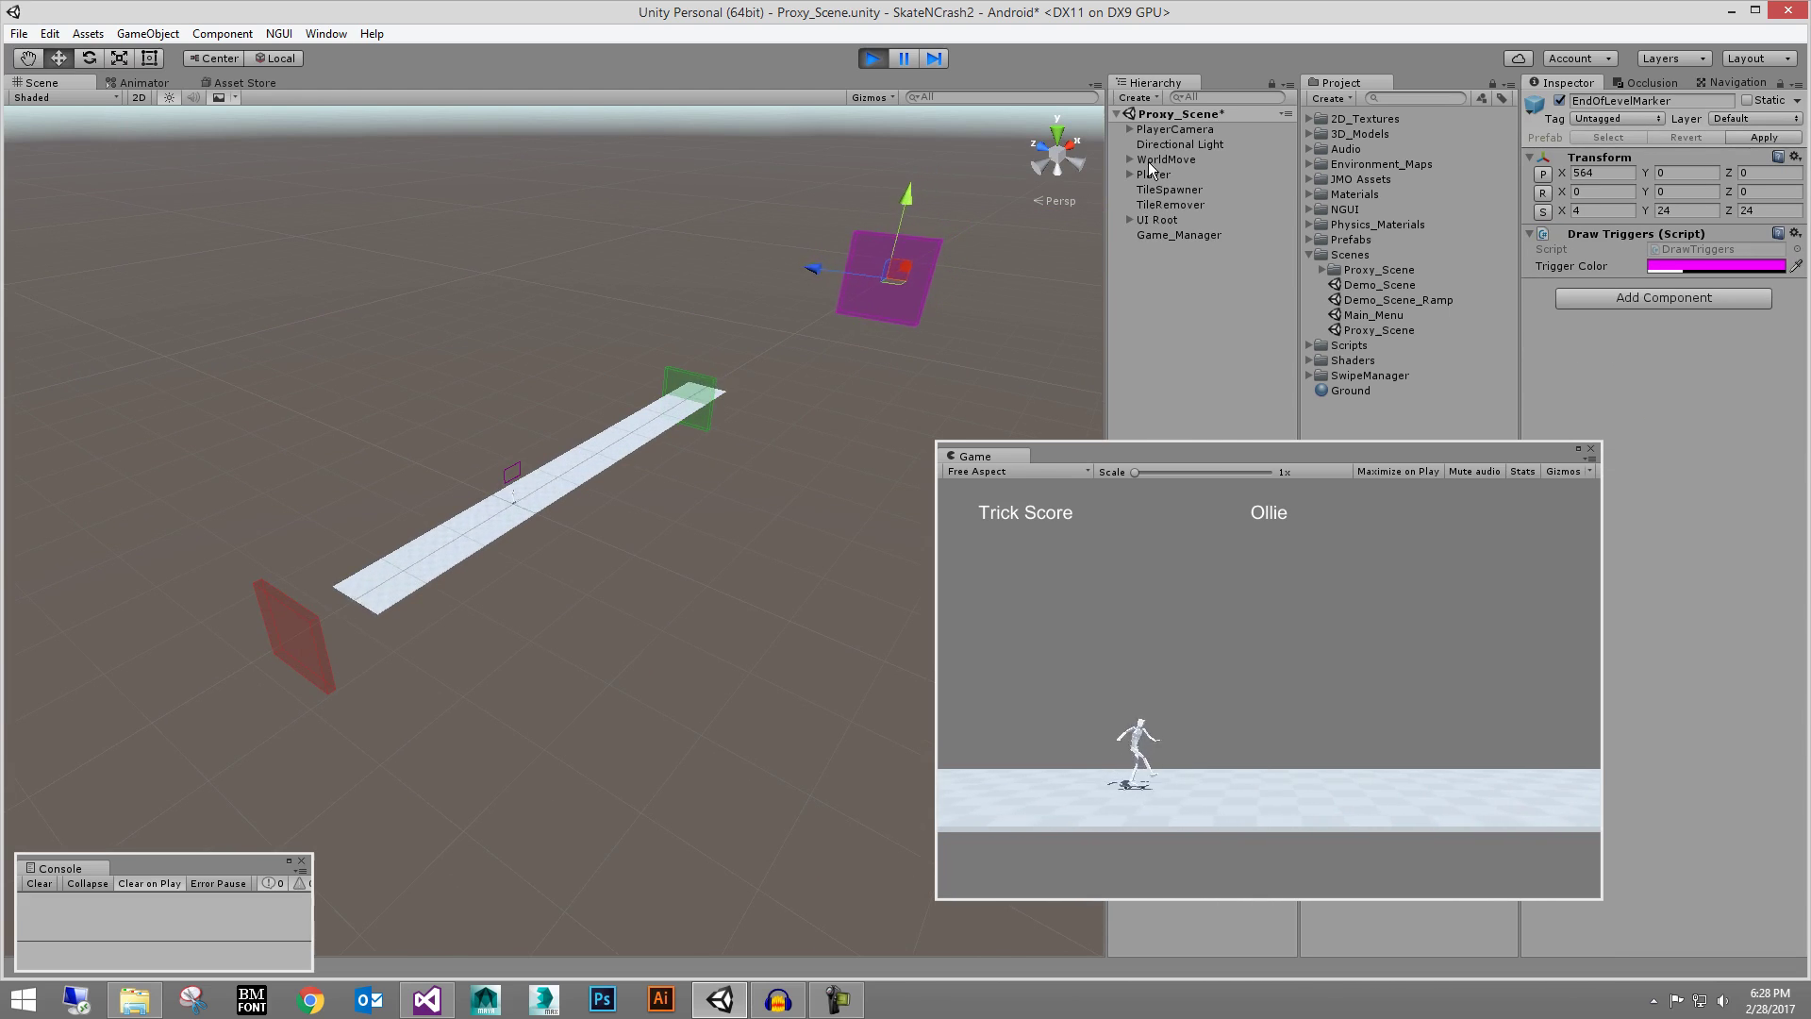
drag(1218, 451, 1082, 498)
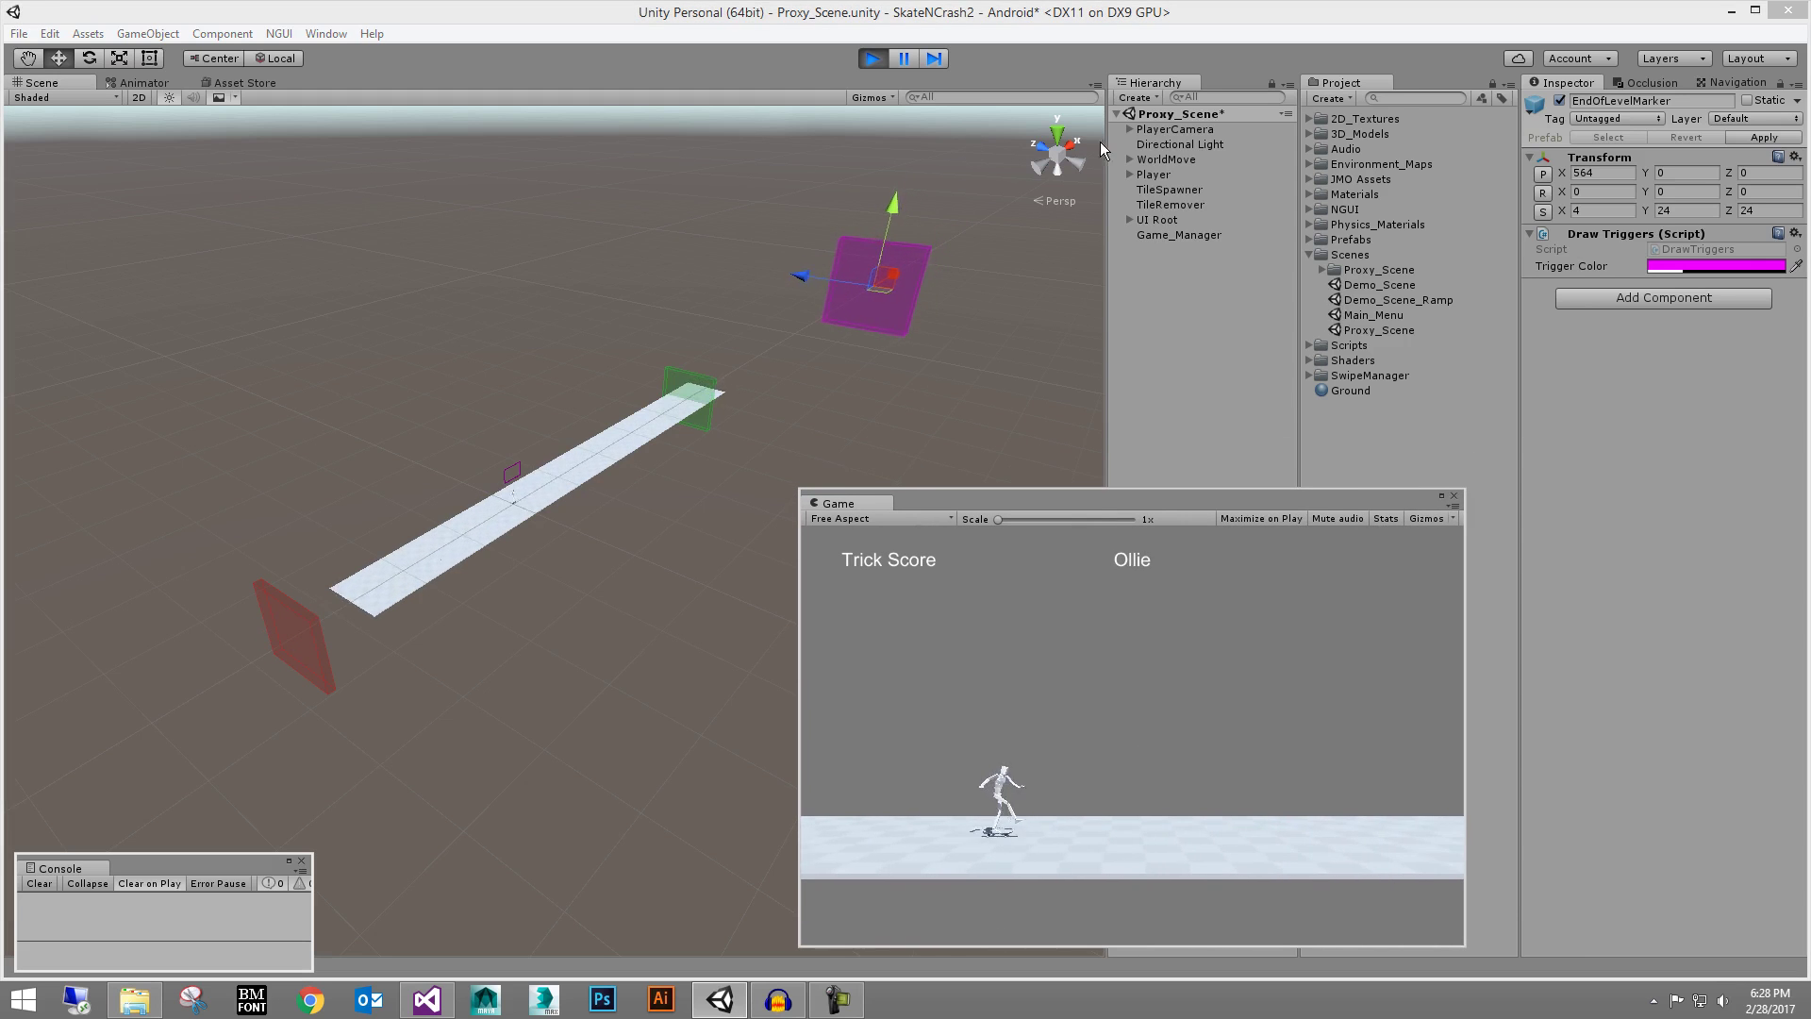
Compare WorldMove's changing X position with Game_Manager's Distance Traveled and End Level Distance
click(1163, 160)
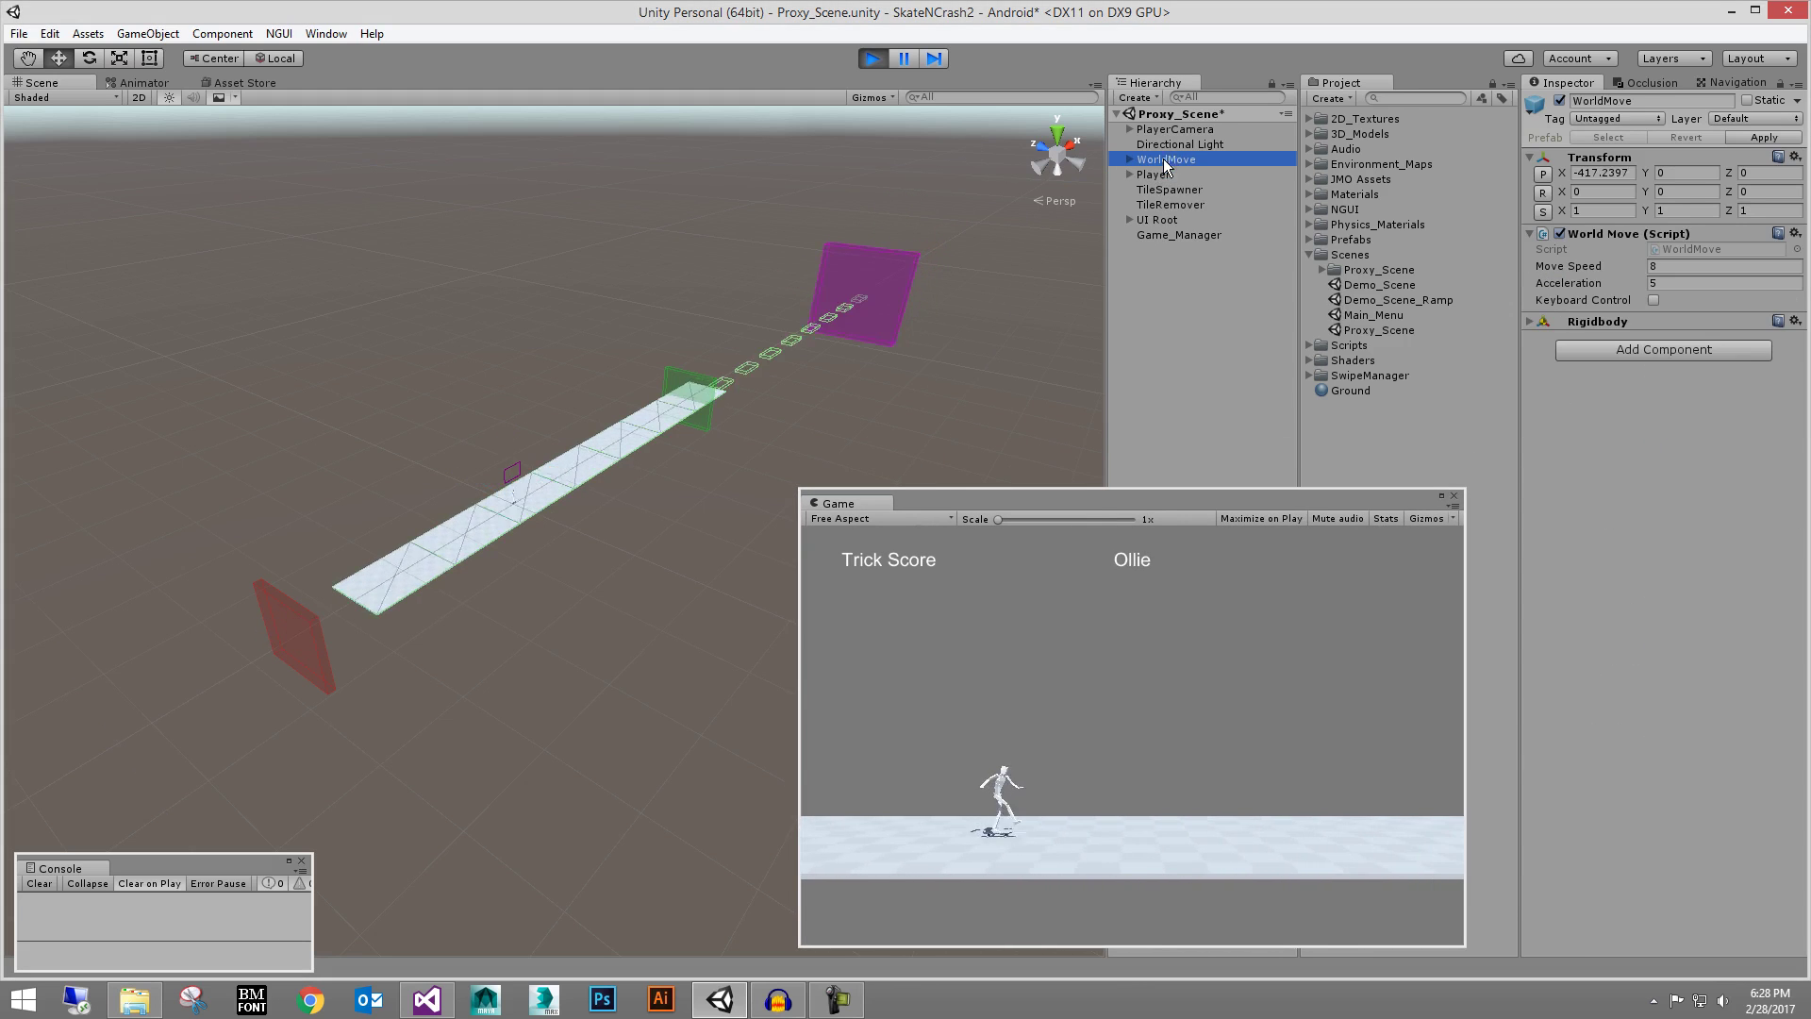
click(1156, 238)
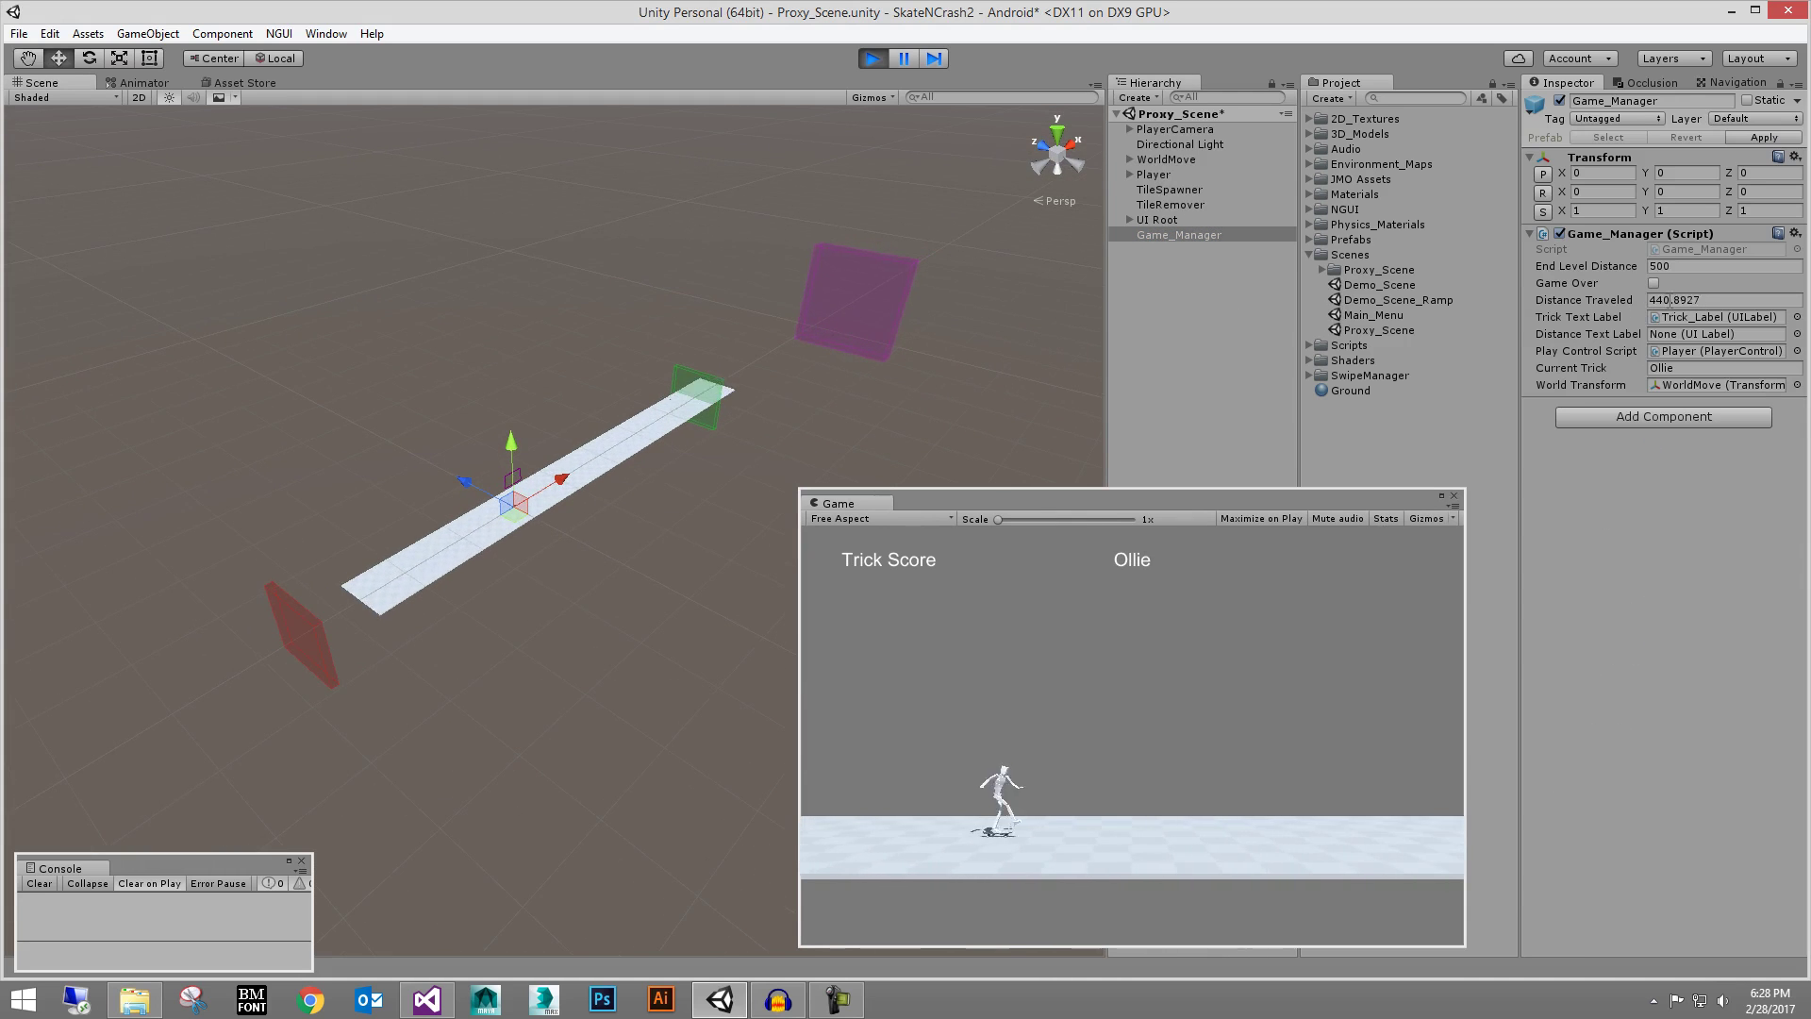
click(1166, 159)
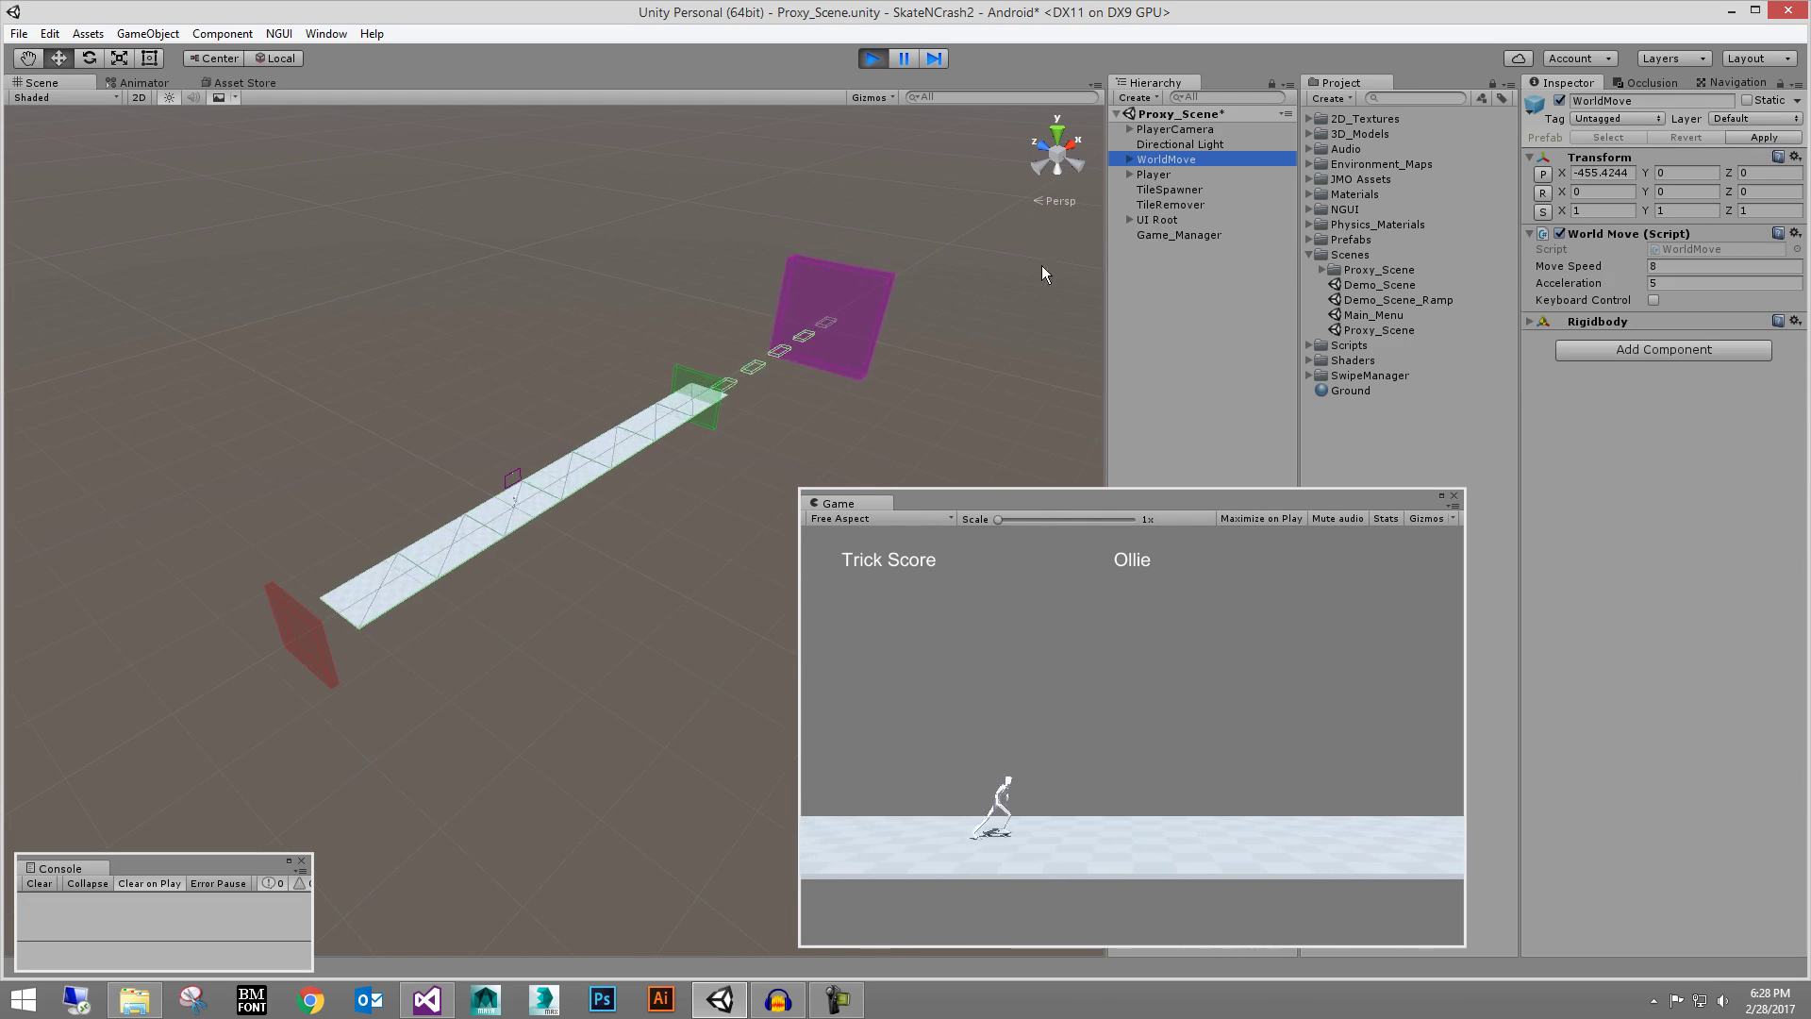
click(1165, 236)
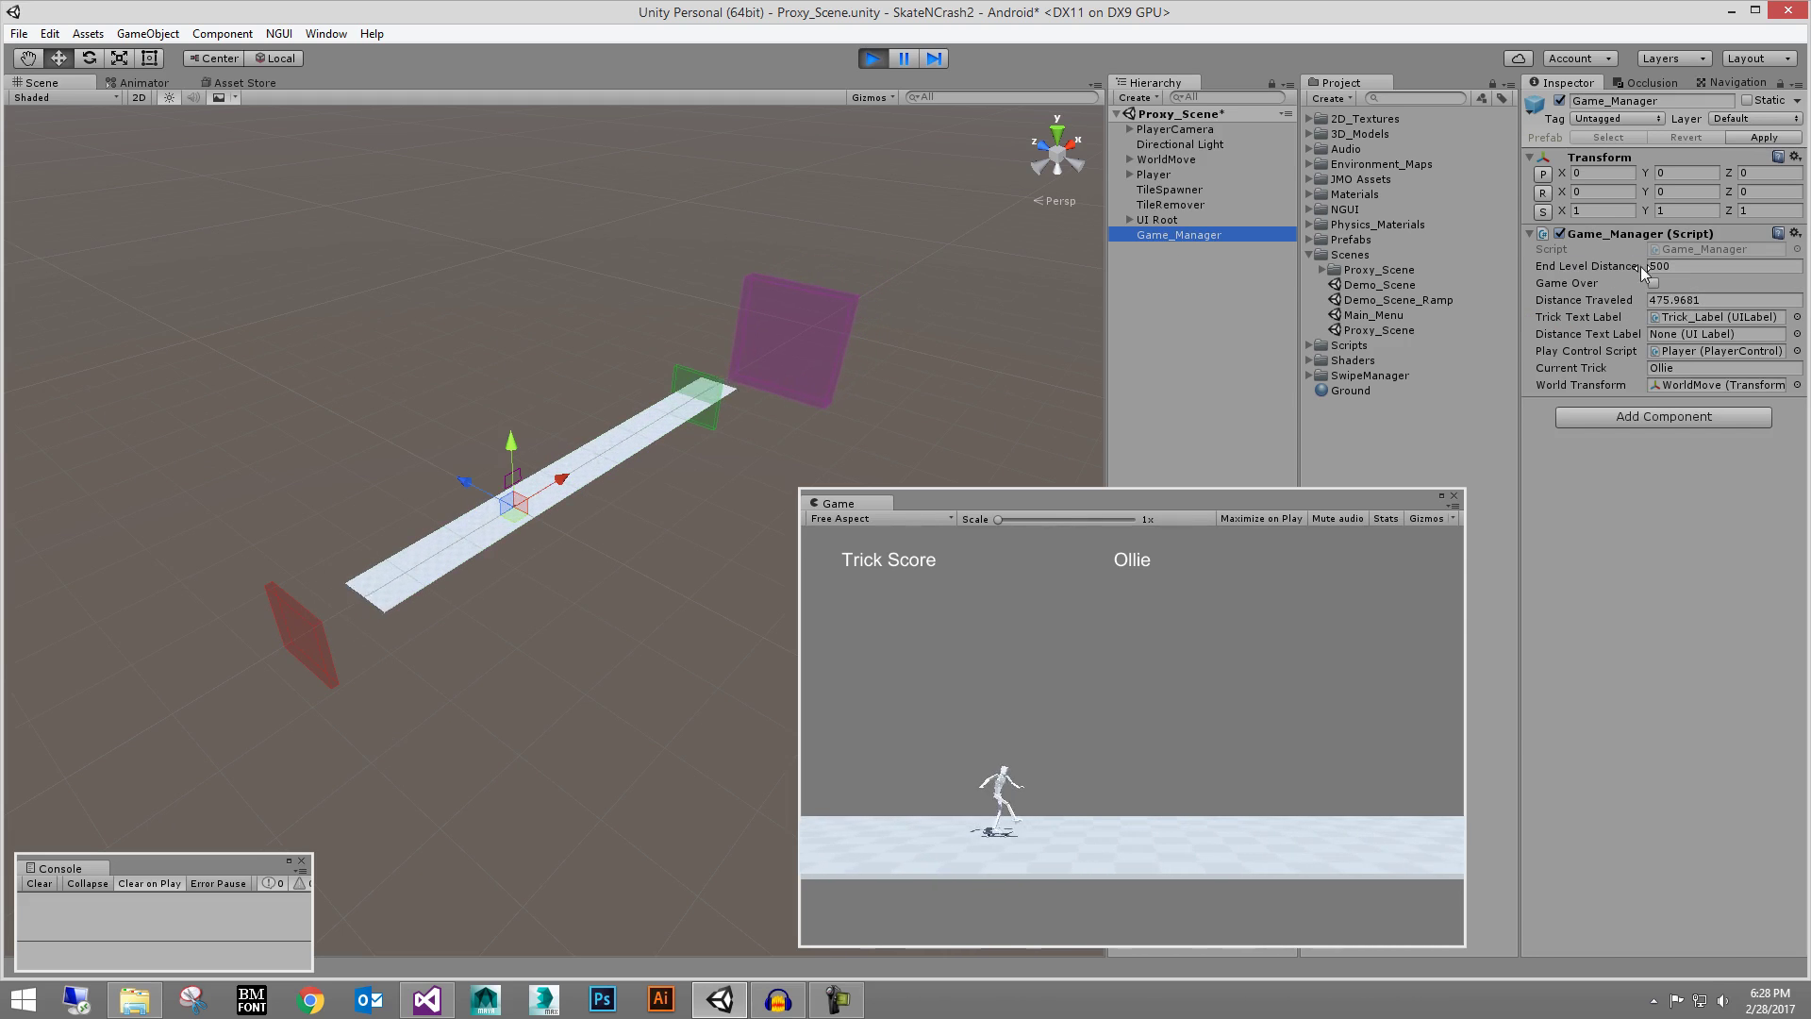
Examine the stopped track and the EndOfLevelMarker from several angles at the end of the level
scroll(1037, 349, up, 3)
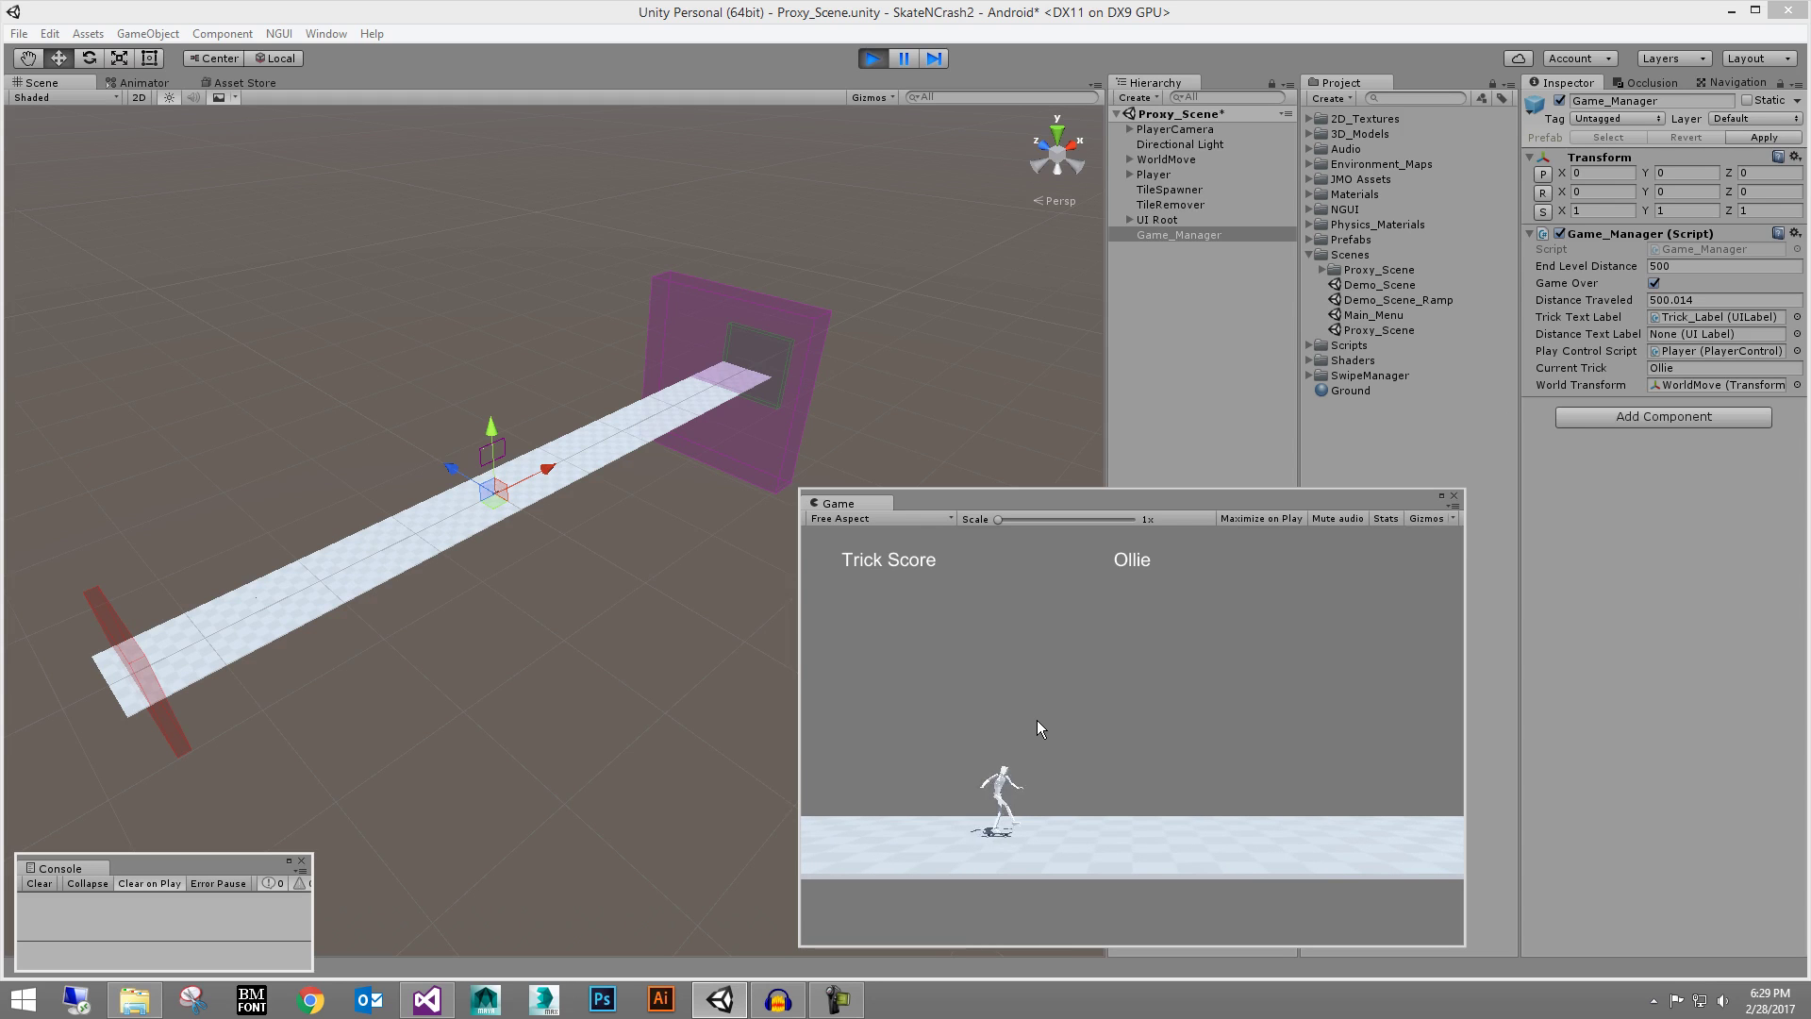
middle_drag(503, 405, 642, 368)
alt+drag(642, 368, 715, 386)
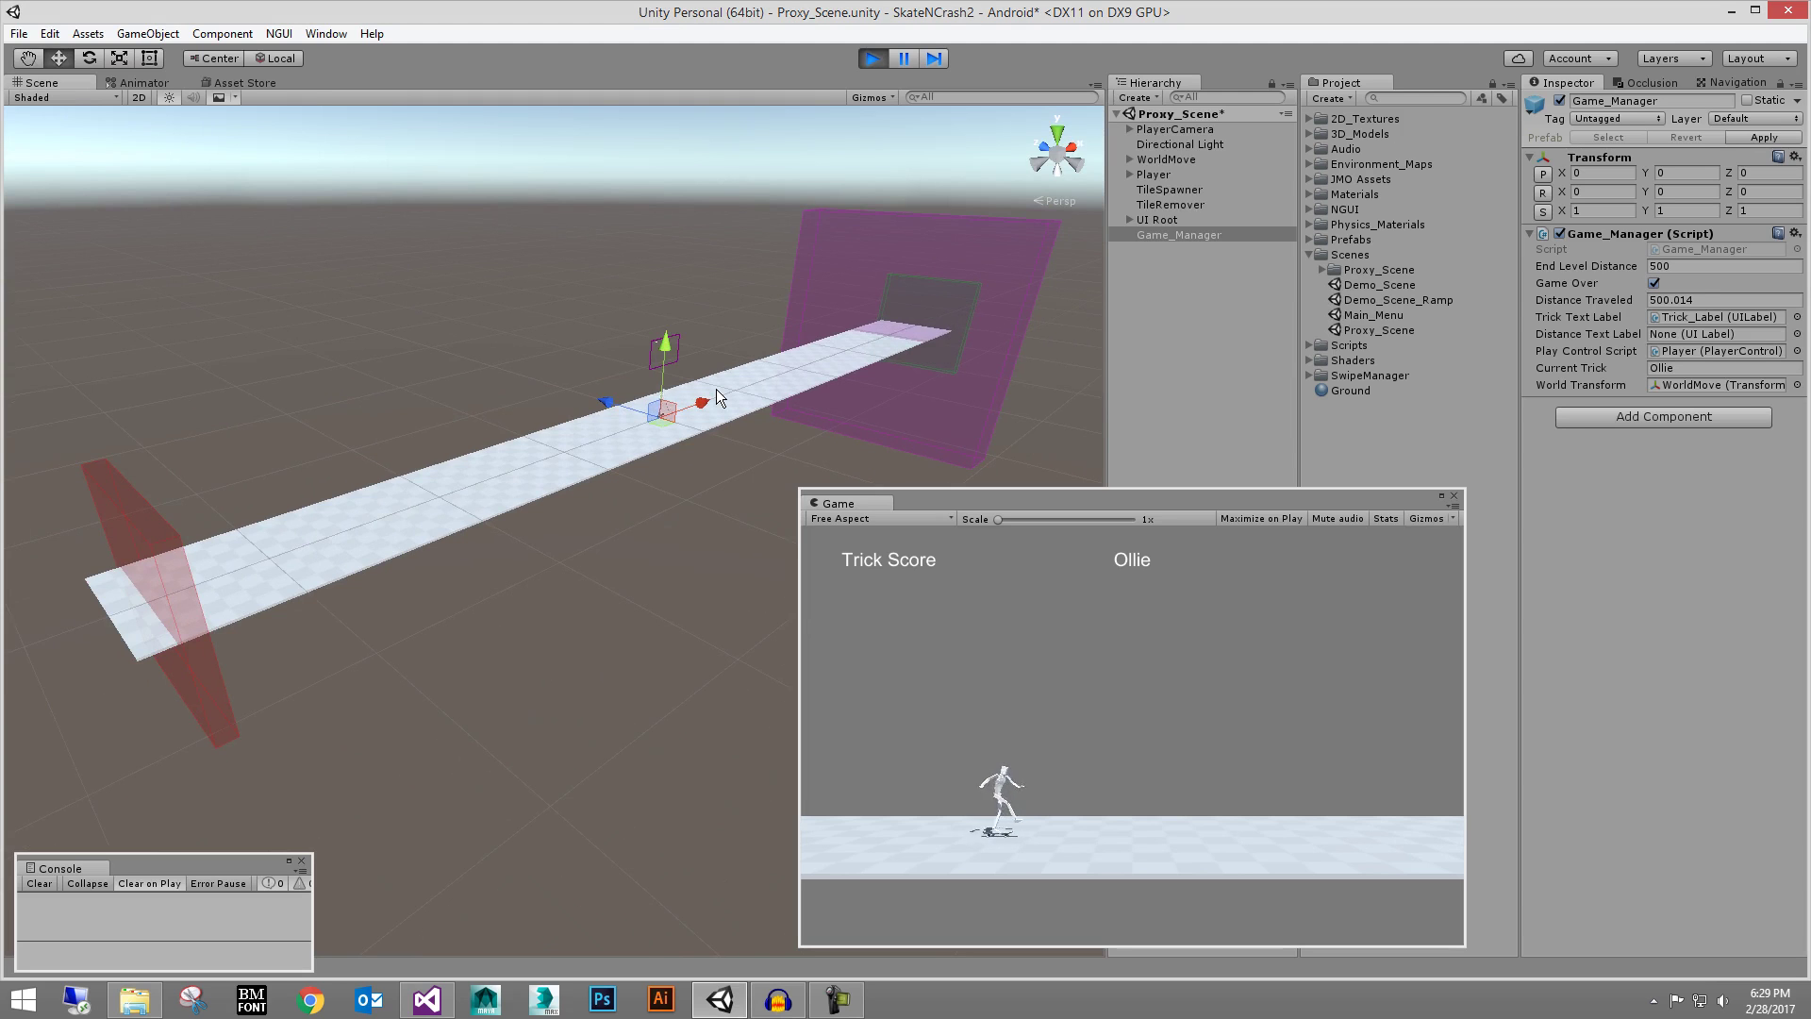
alt+drag(959, 417, 905, 292)
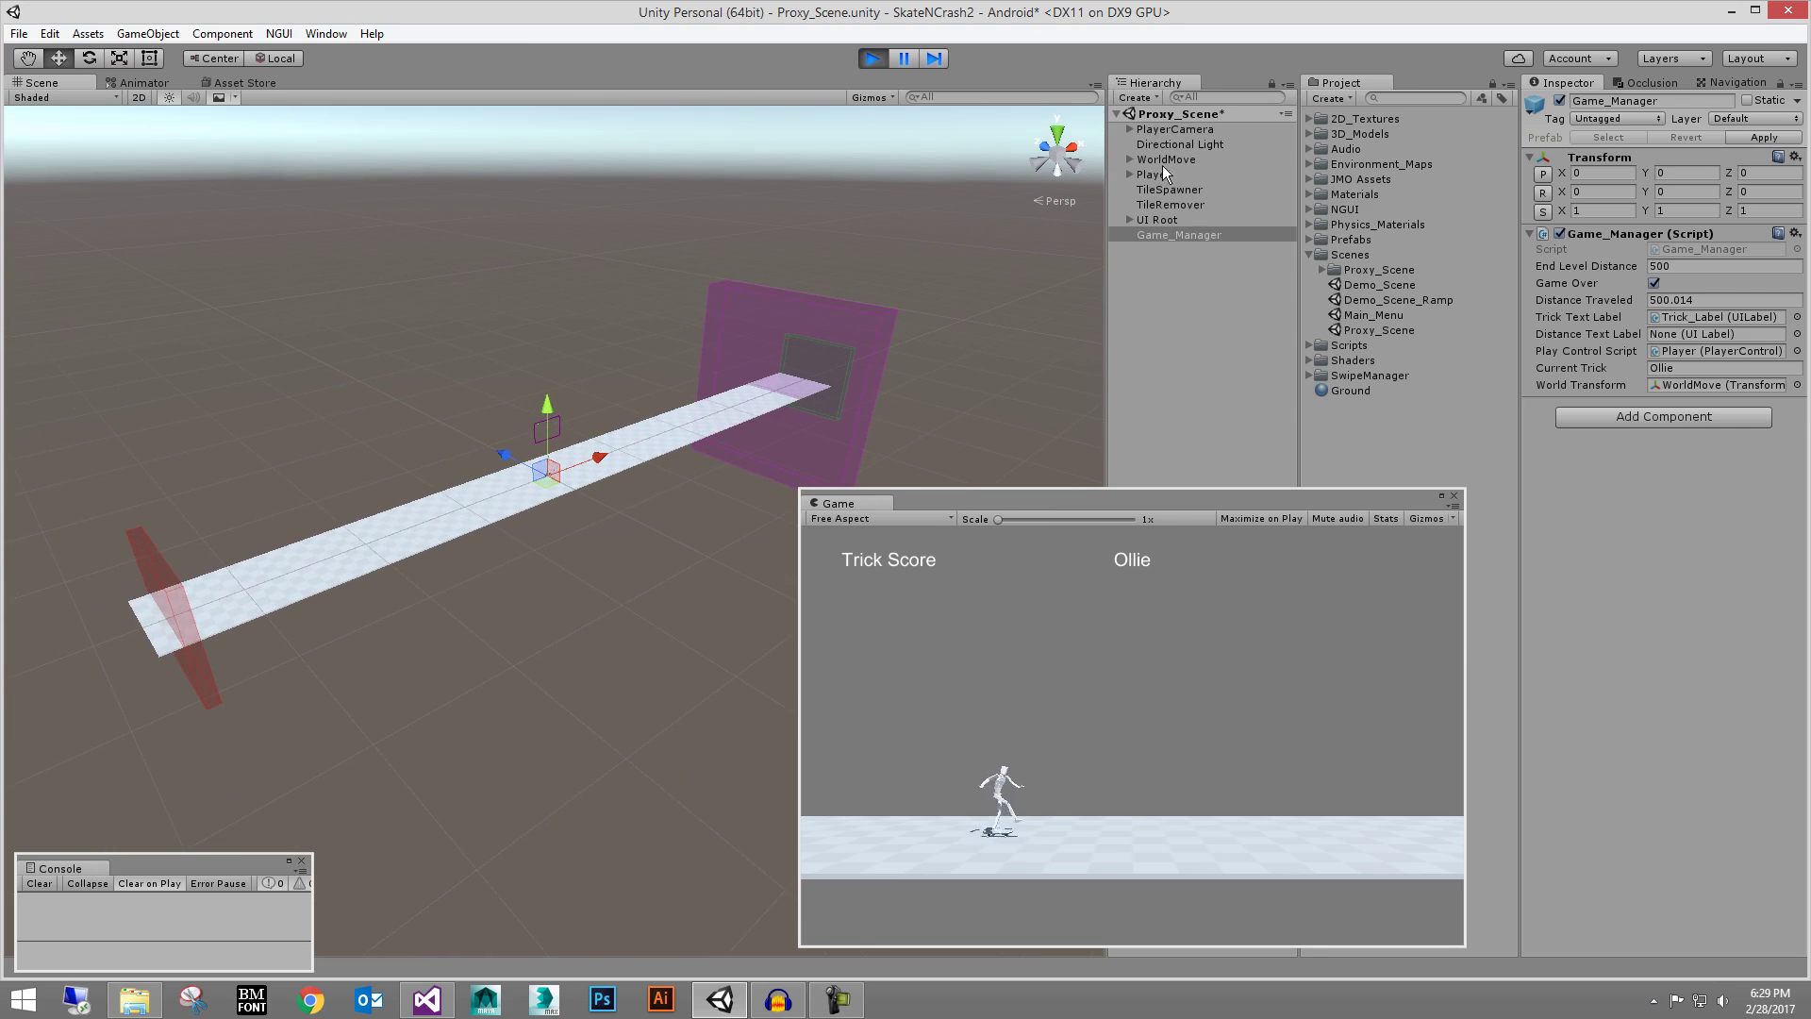
Switch on Game Over in the Player's Player Control script and stop the running game
click(1162, 172)
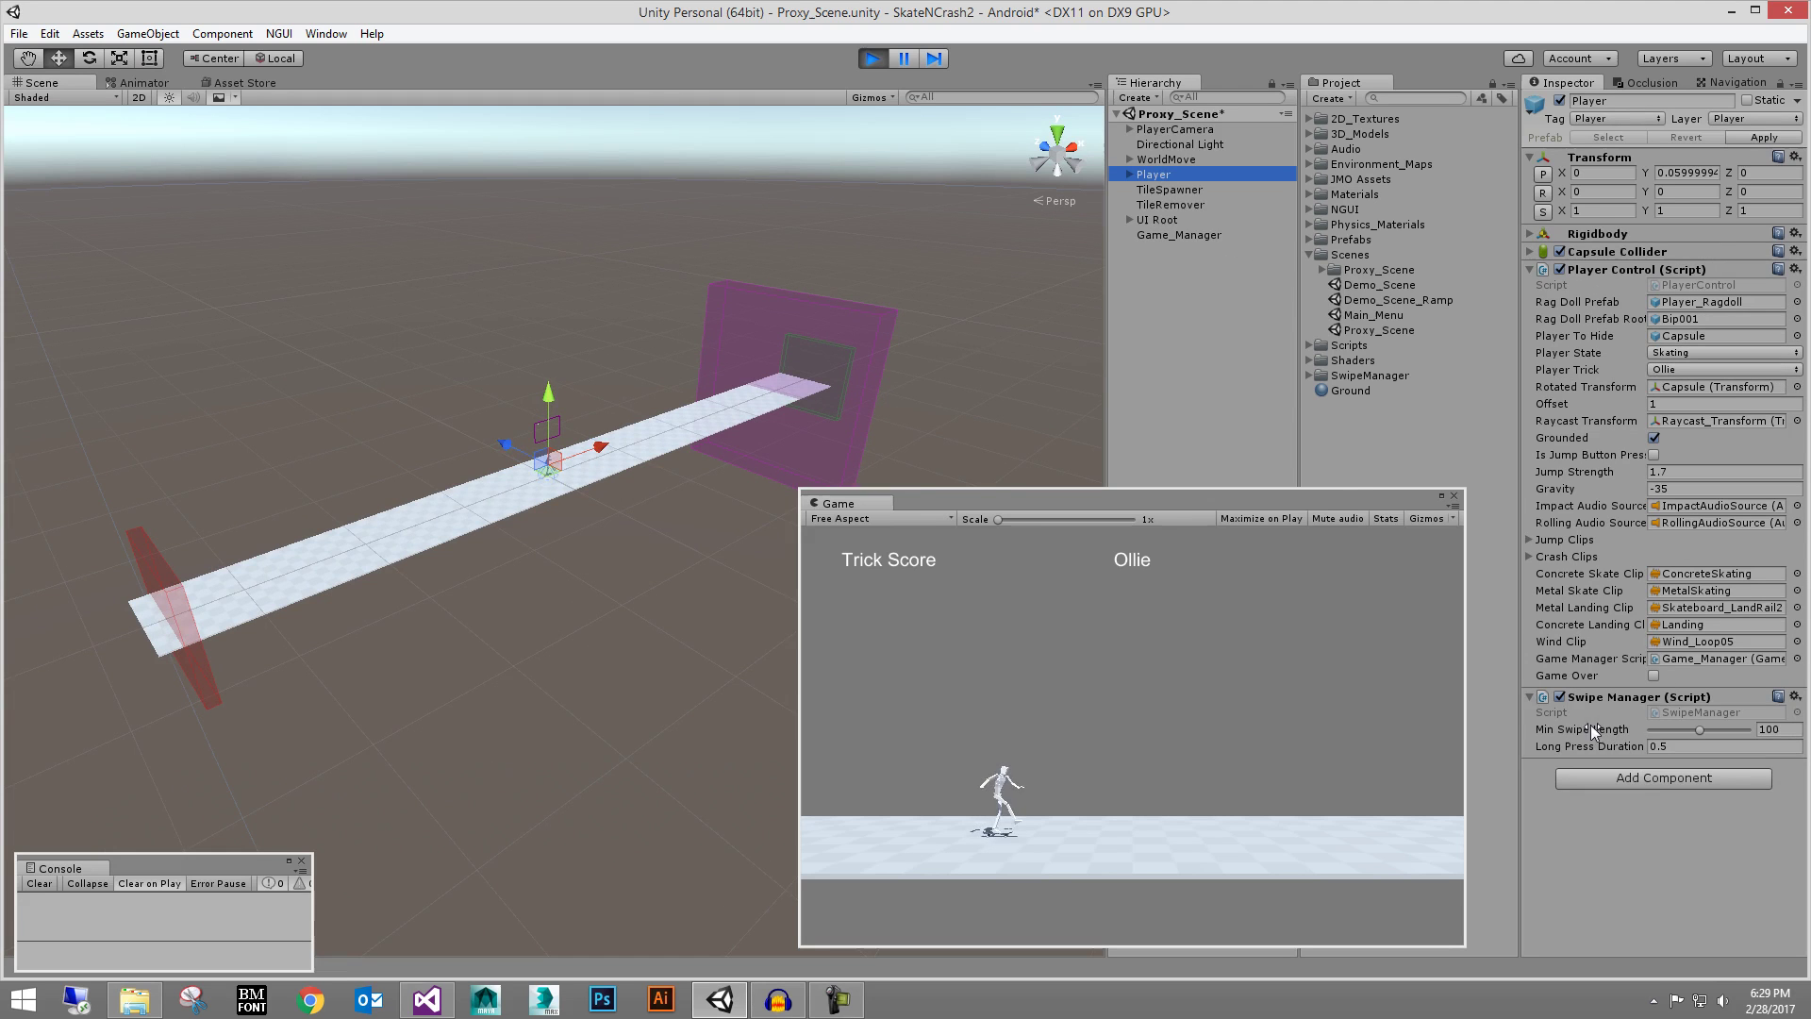
click(1655, 674)
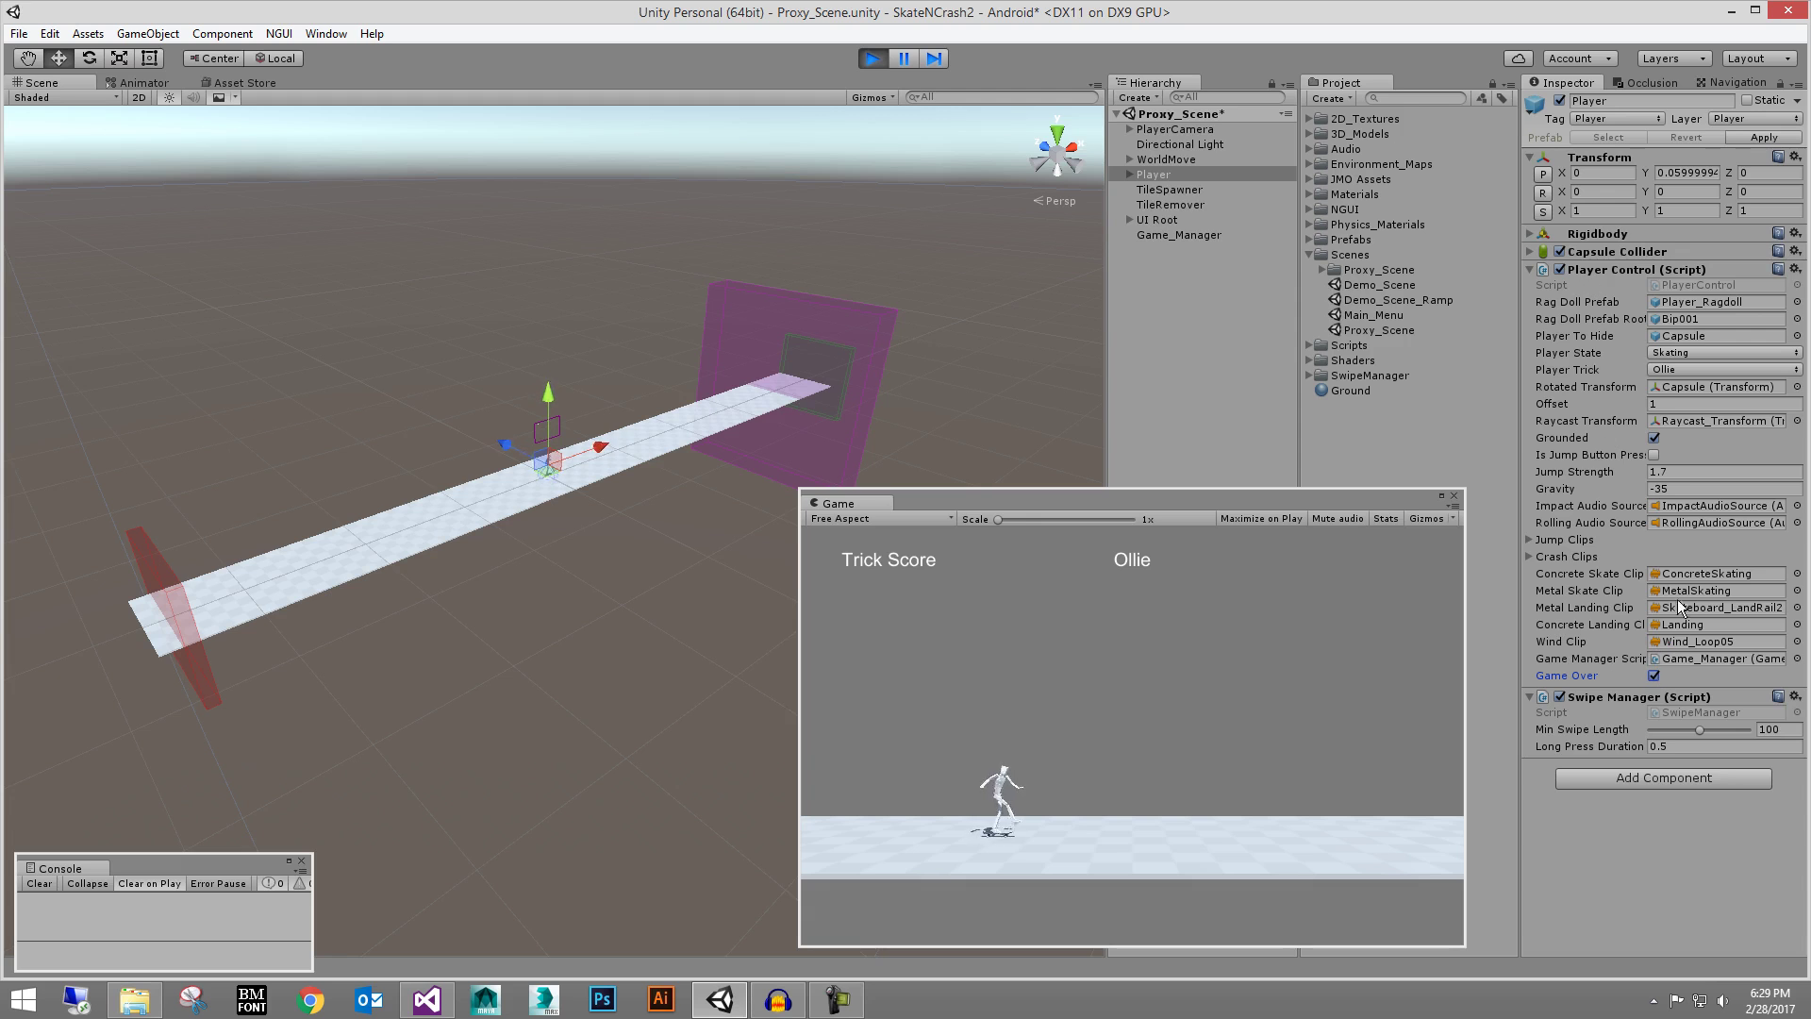
click(881, 62)
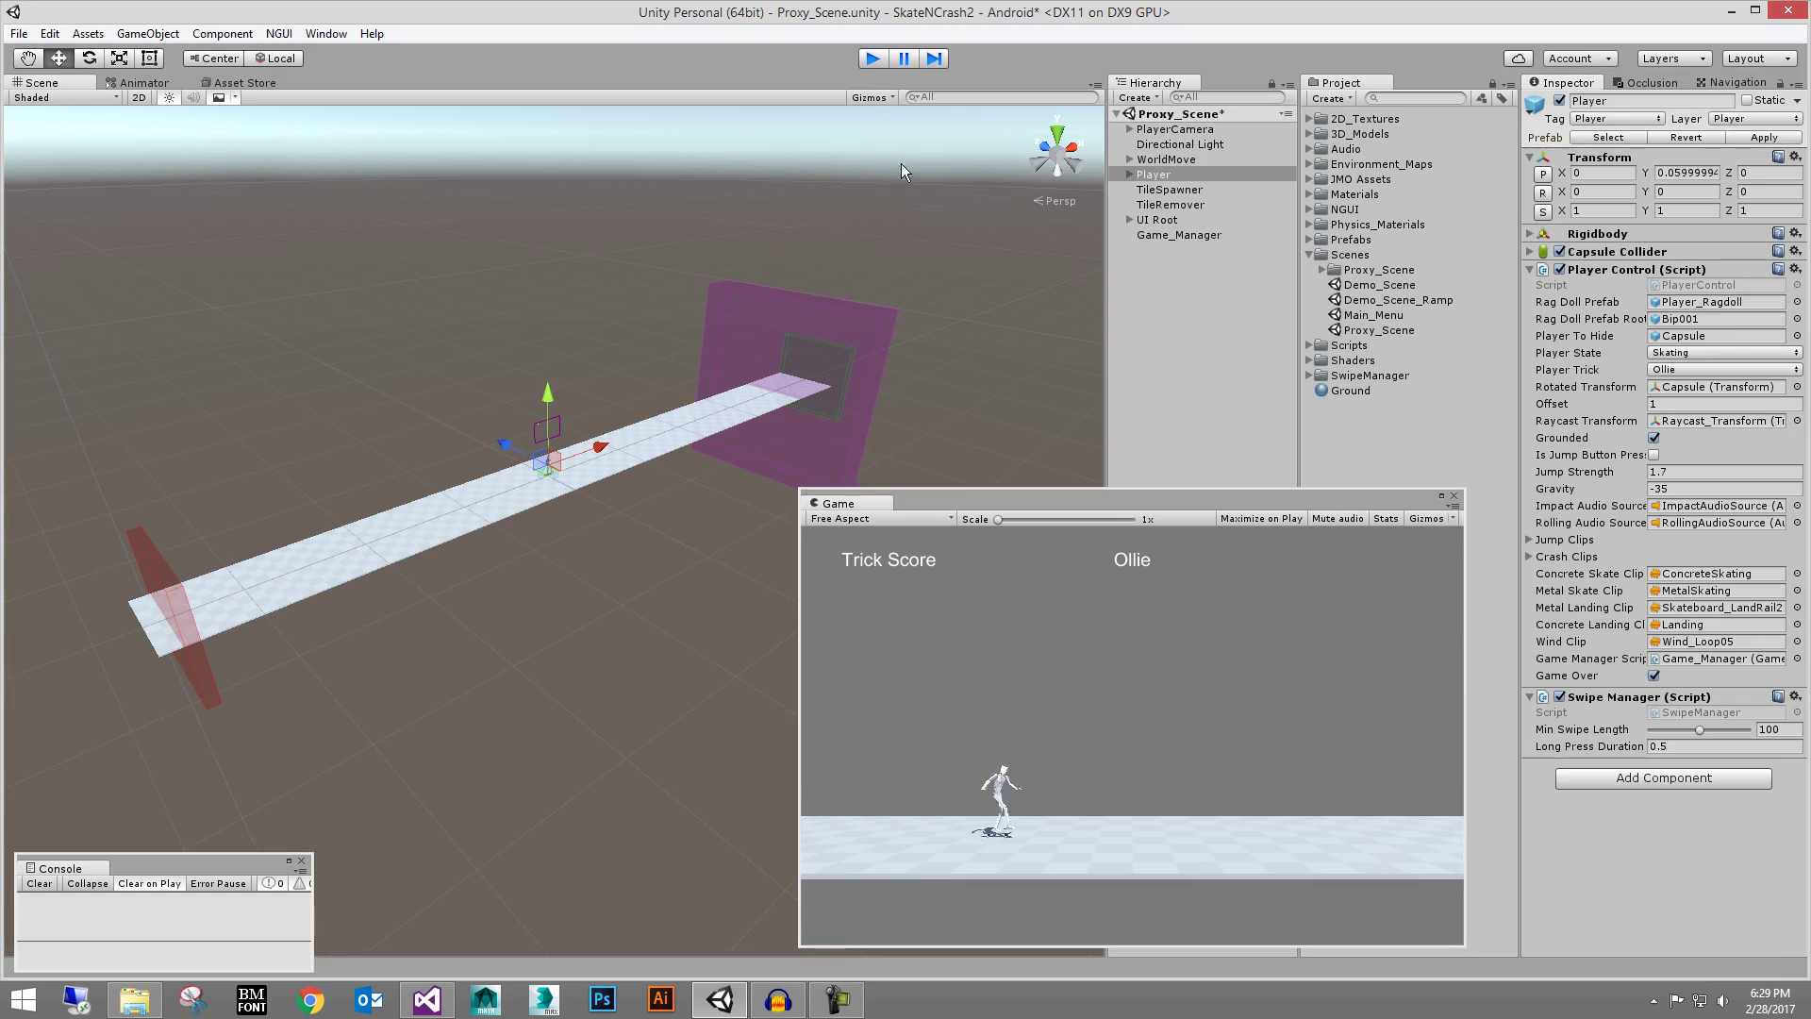
Select the Tile_05 (1) obstacle on the track and focus the scene view on it
middle_drag(809, 414, 837, 420)
alt+right_drag(837, 420, 884, 481)
alt+drag(884, 481, 786, 494)
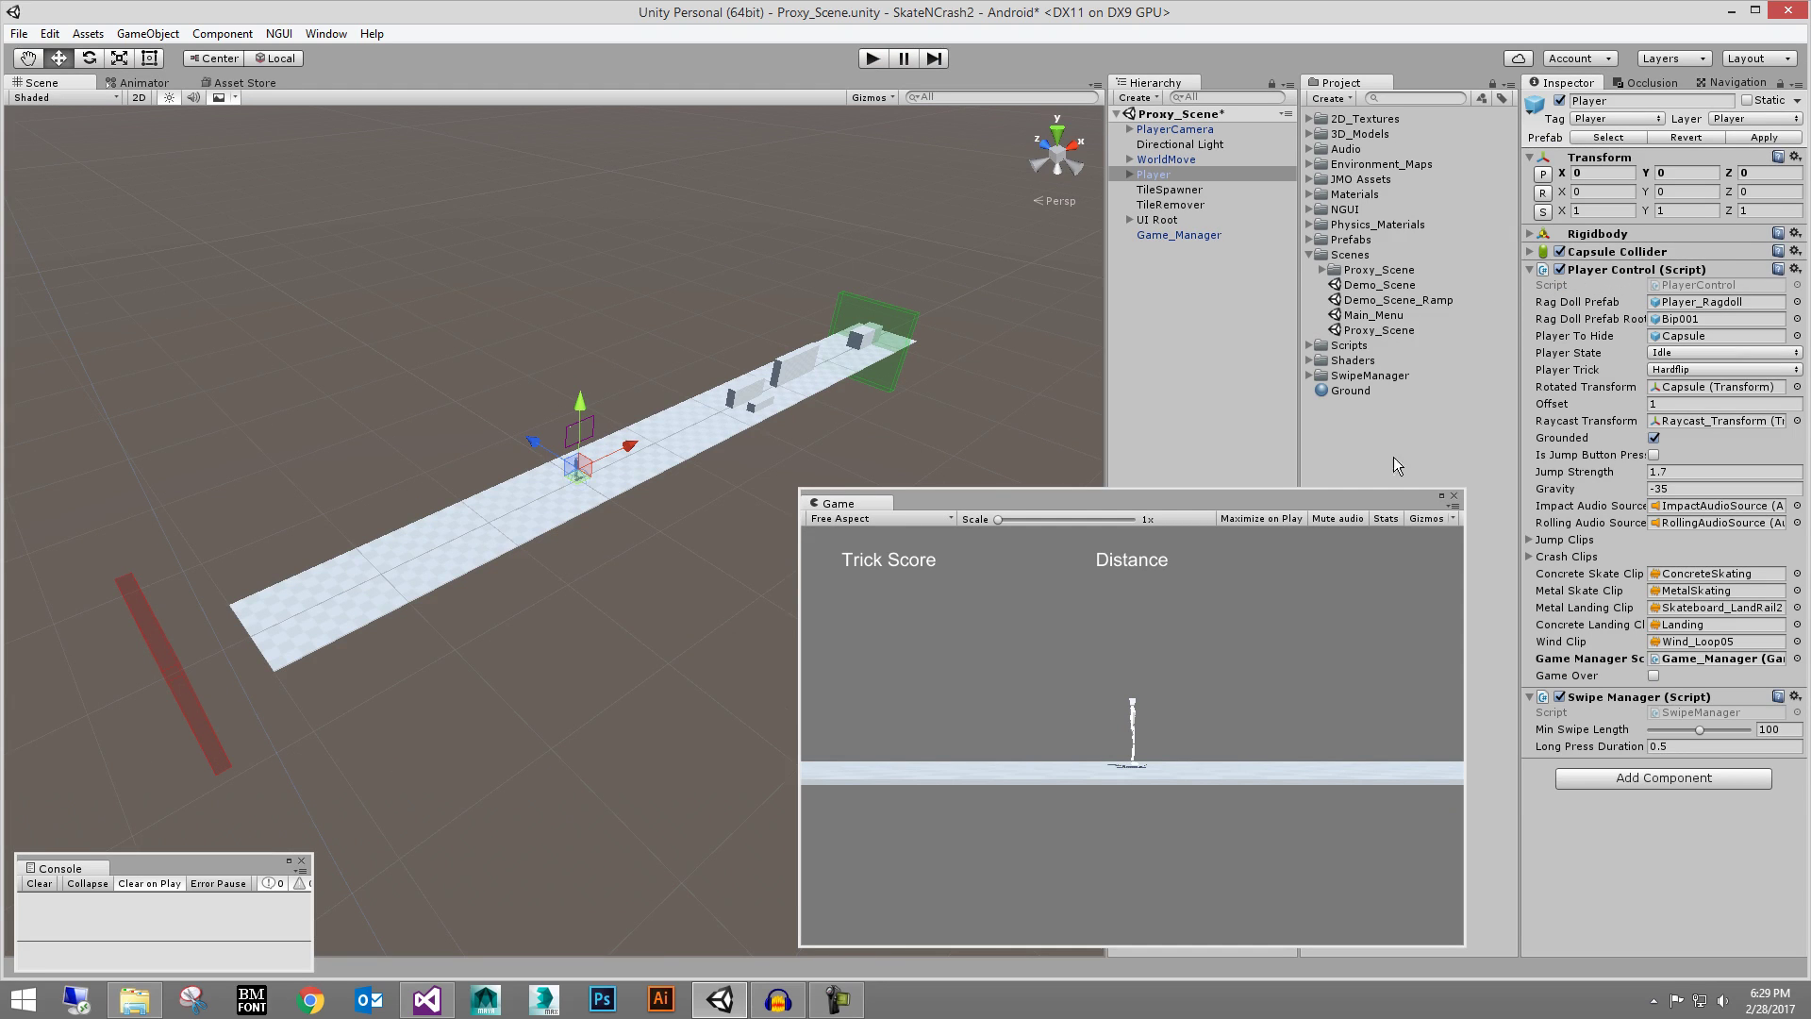
middle_drag(685, 400, 405, 486)
alt+right_drag(406, 486, 473, 415)
click(474, 415)
click(479, 416)
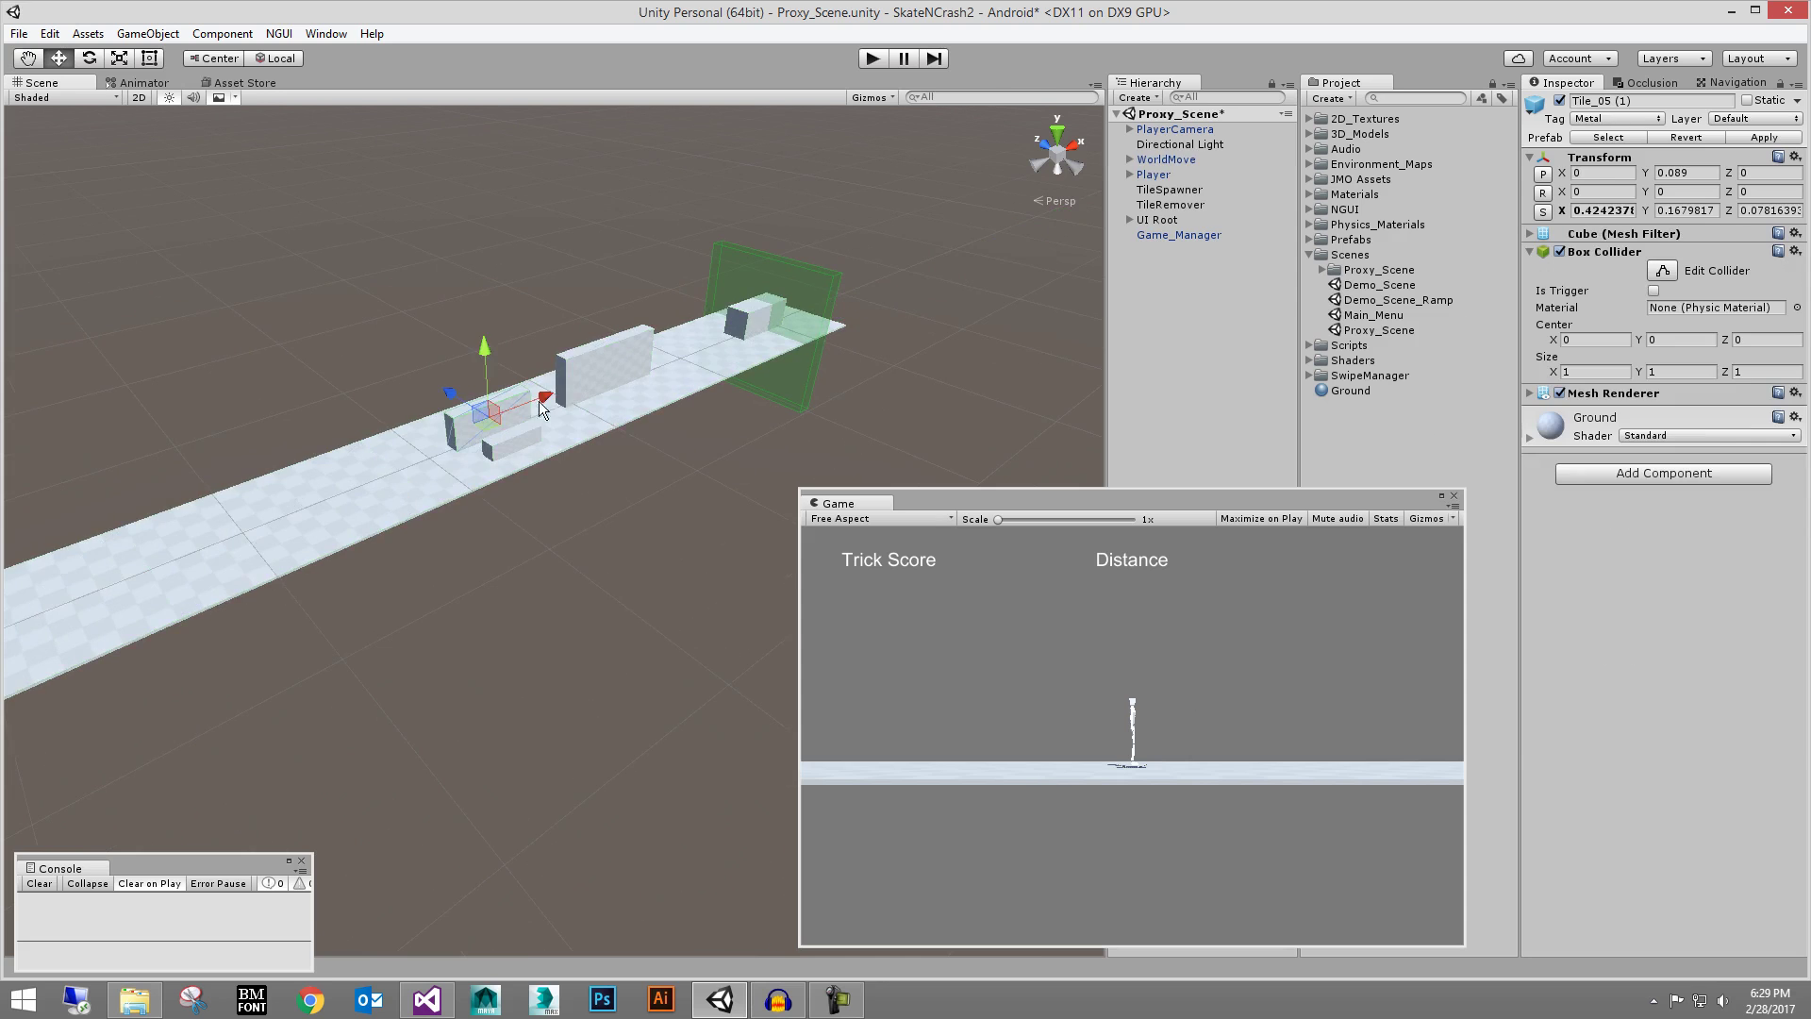
key(f)
Review the tag options of the Tile_05 (1) obstacle and check the tag of the Tile_05 ground piece beneath it
click(1617, 118)
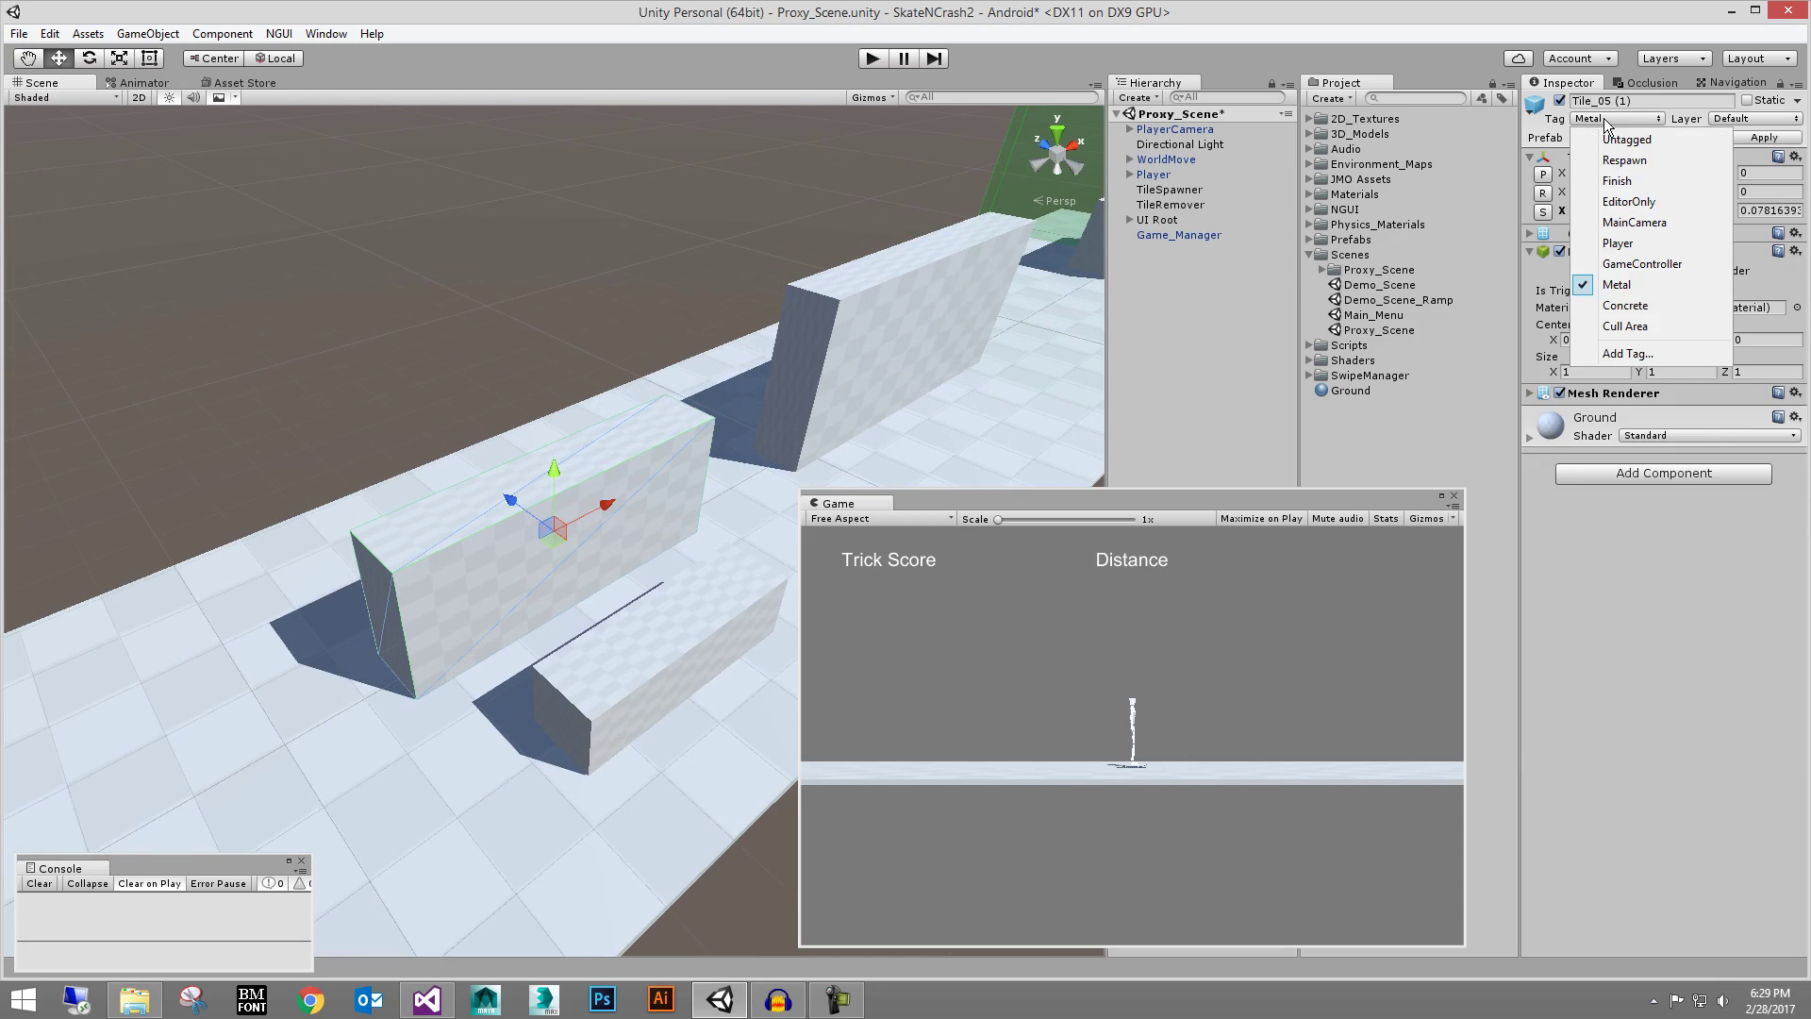
click(1624, 325)
scroll(717, 368, down, 3)
click(723, 357)
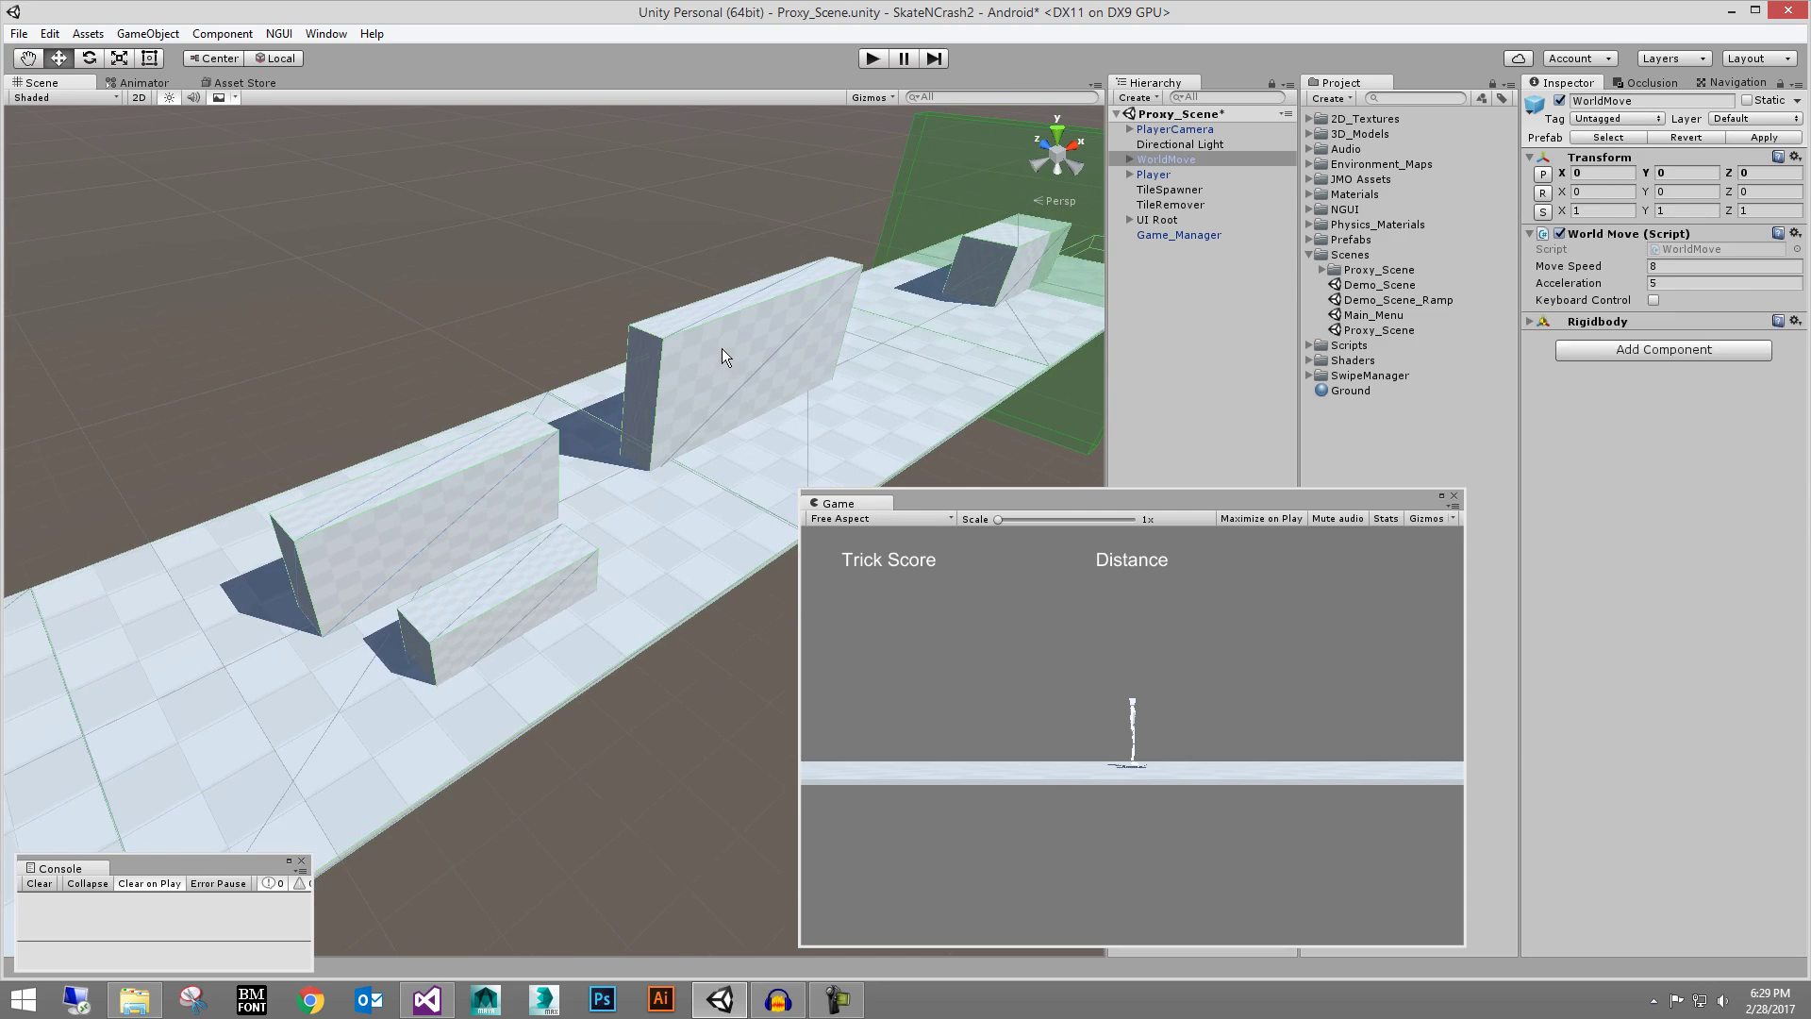
click(724, 357)
alt+drag(712, 334, 707, 325)
alt+right_drag(710, 360, 529, 568)
click(529, 568)
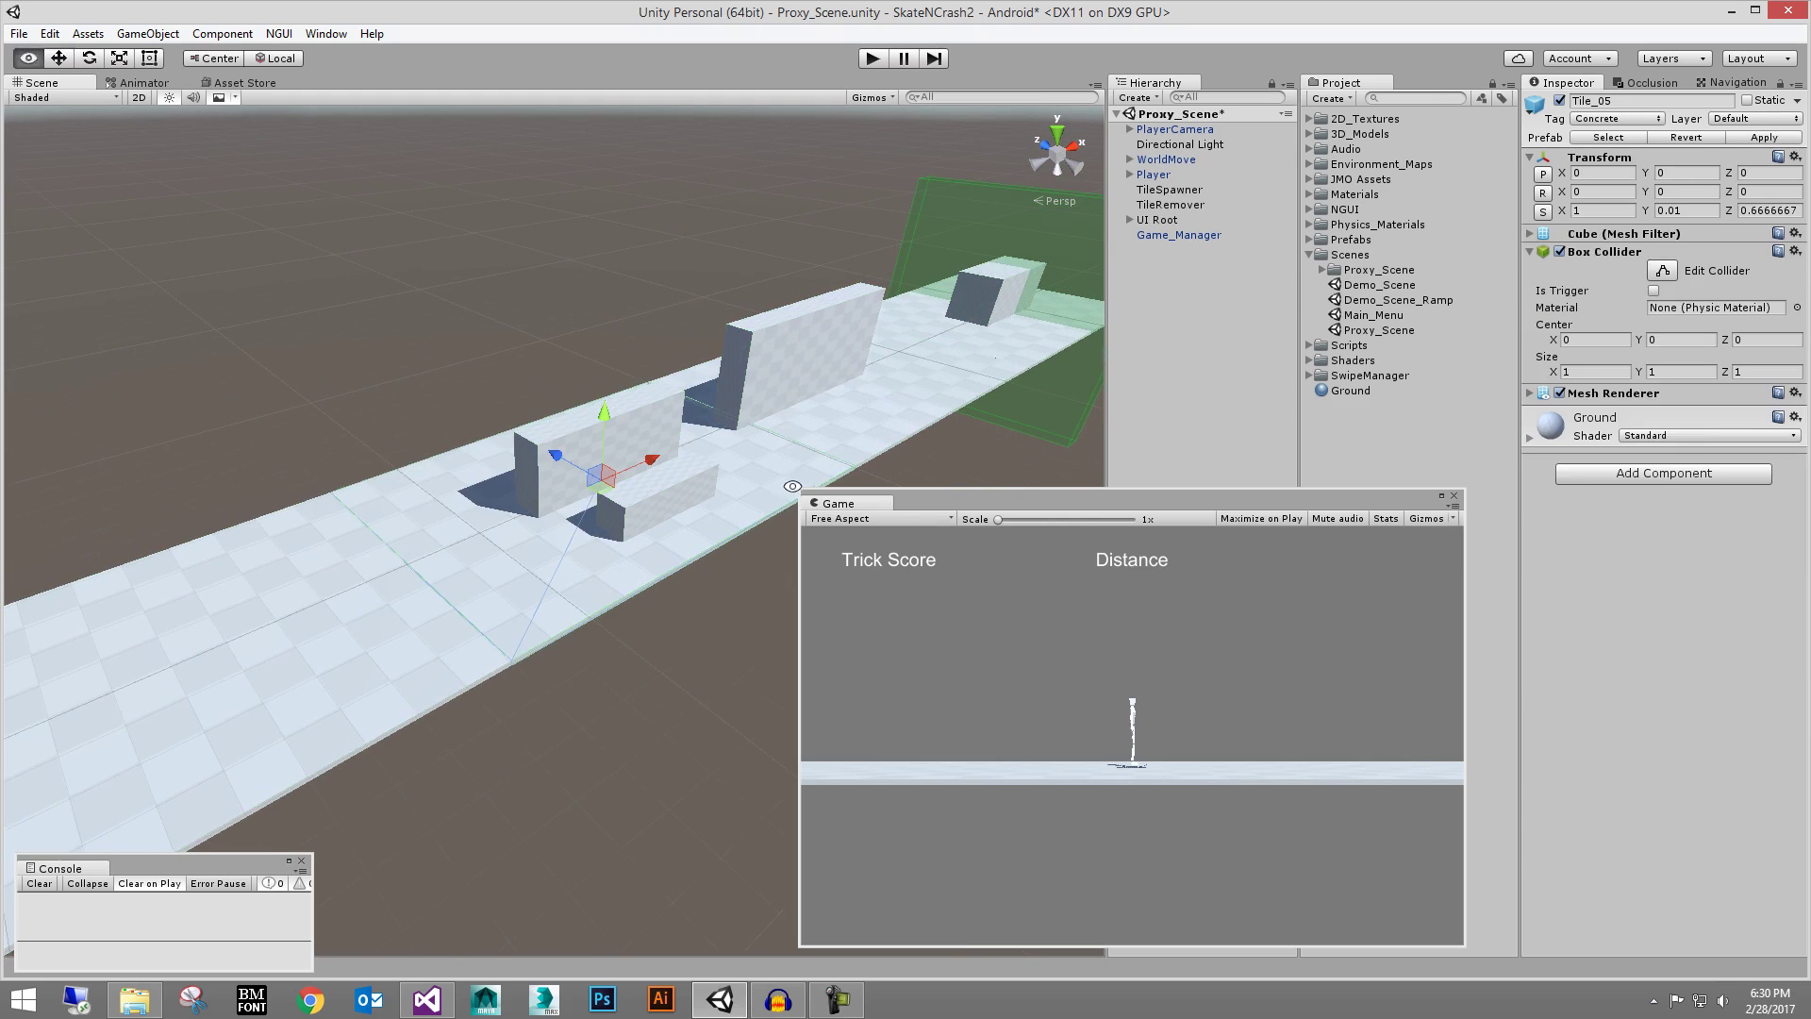
Select the Player and focus the scene view on the character and skateboard
alt+scroll(987, 368, down, 10)
click(1038, 264)
click(1153, 177)
key(f)
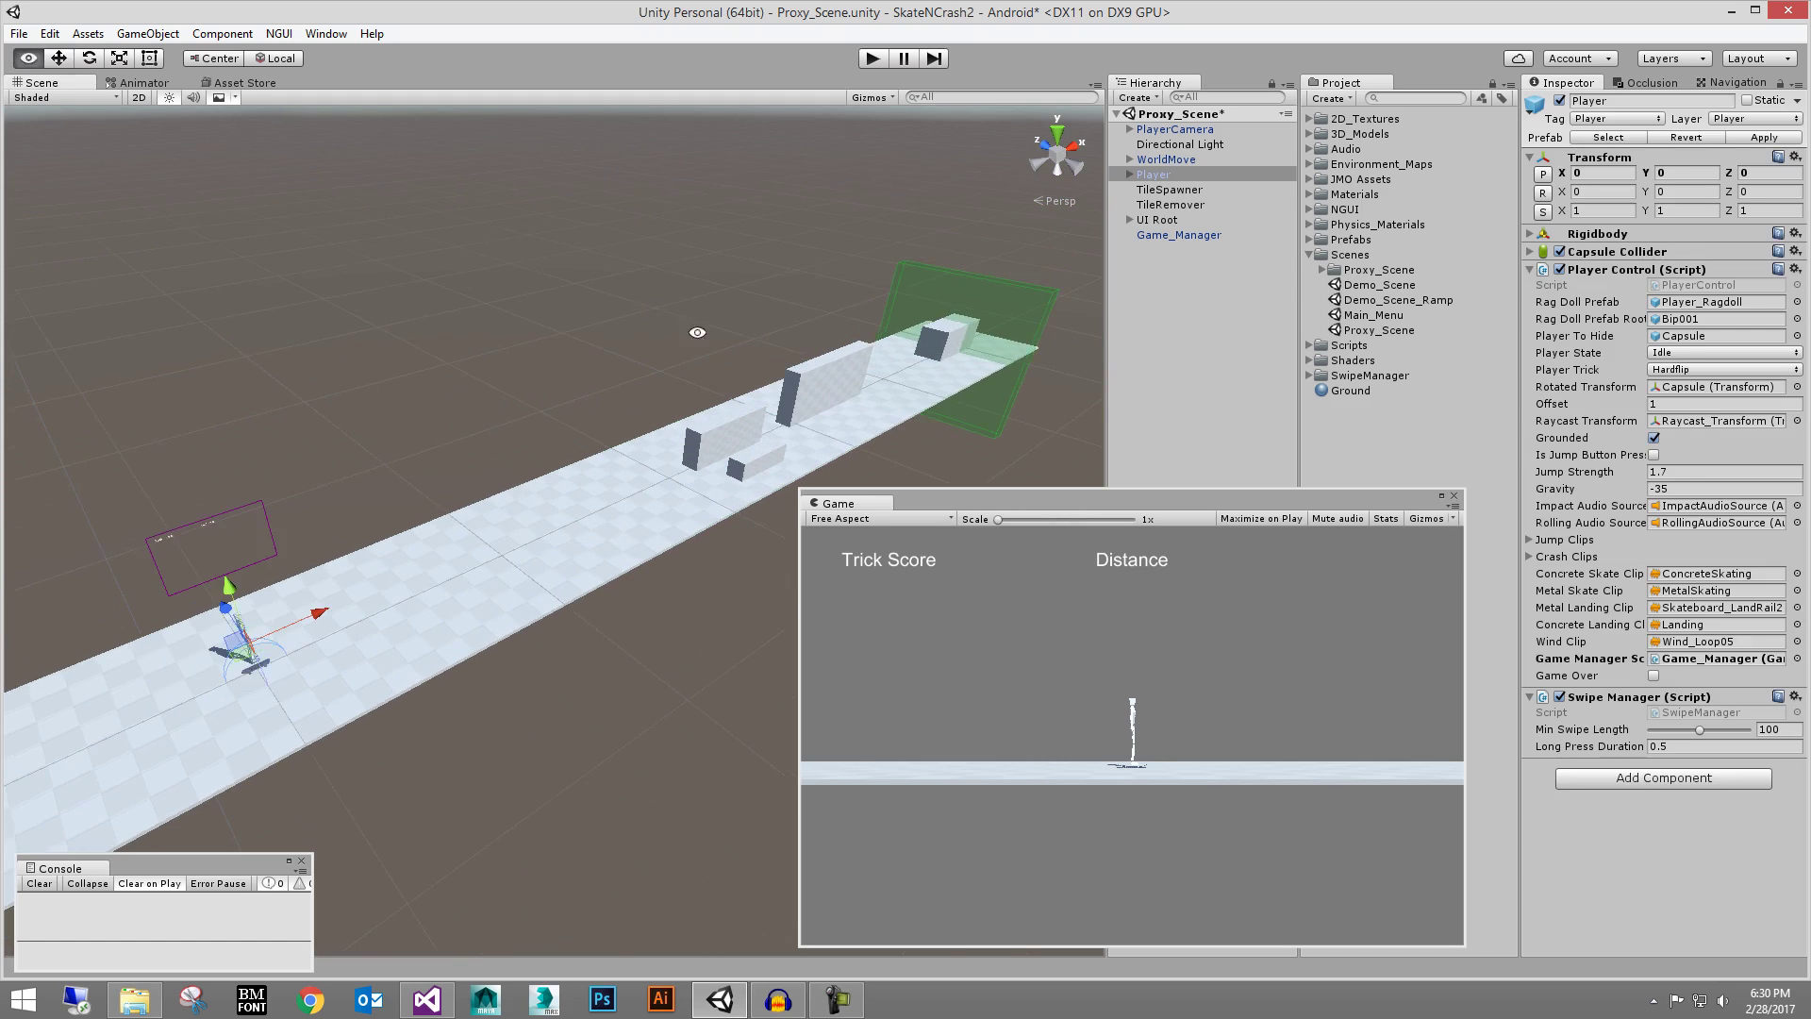
alt+right_drag(543, 438, 702, 499)
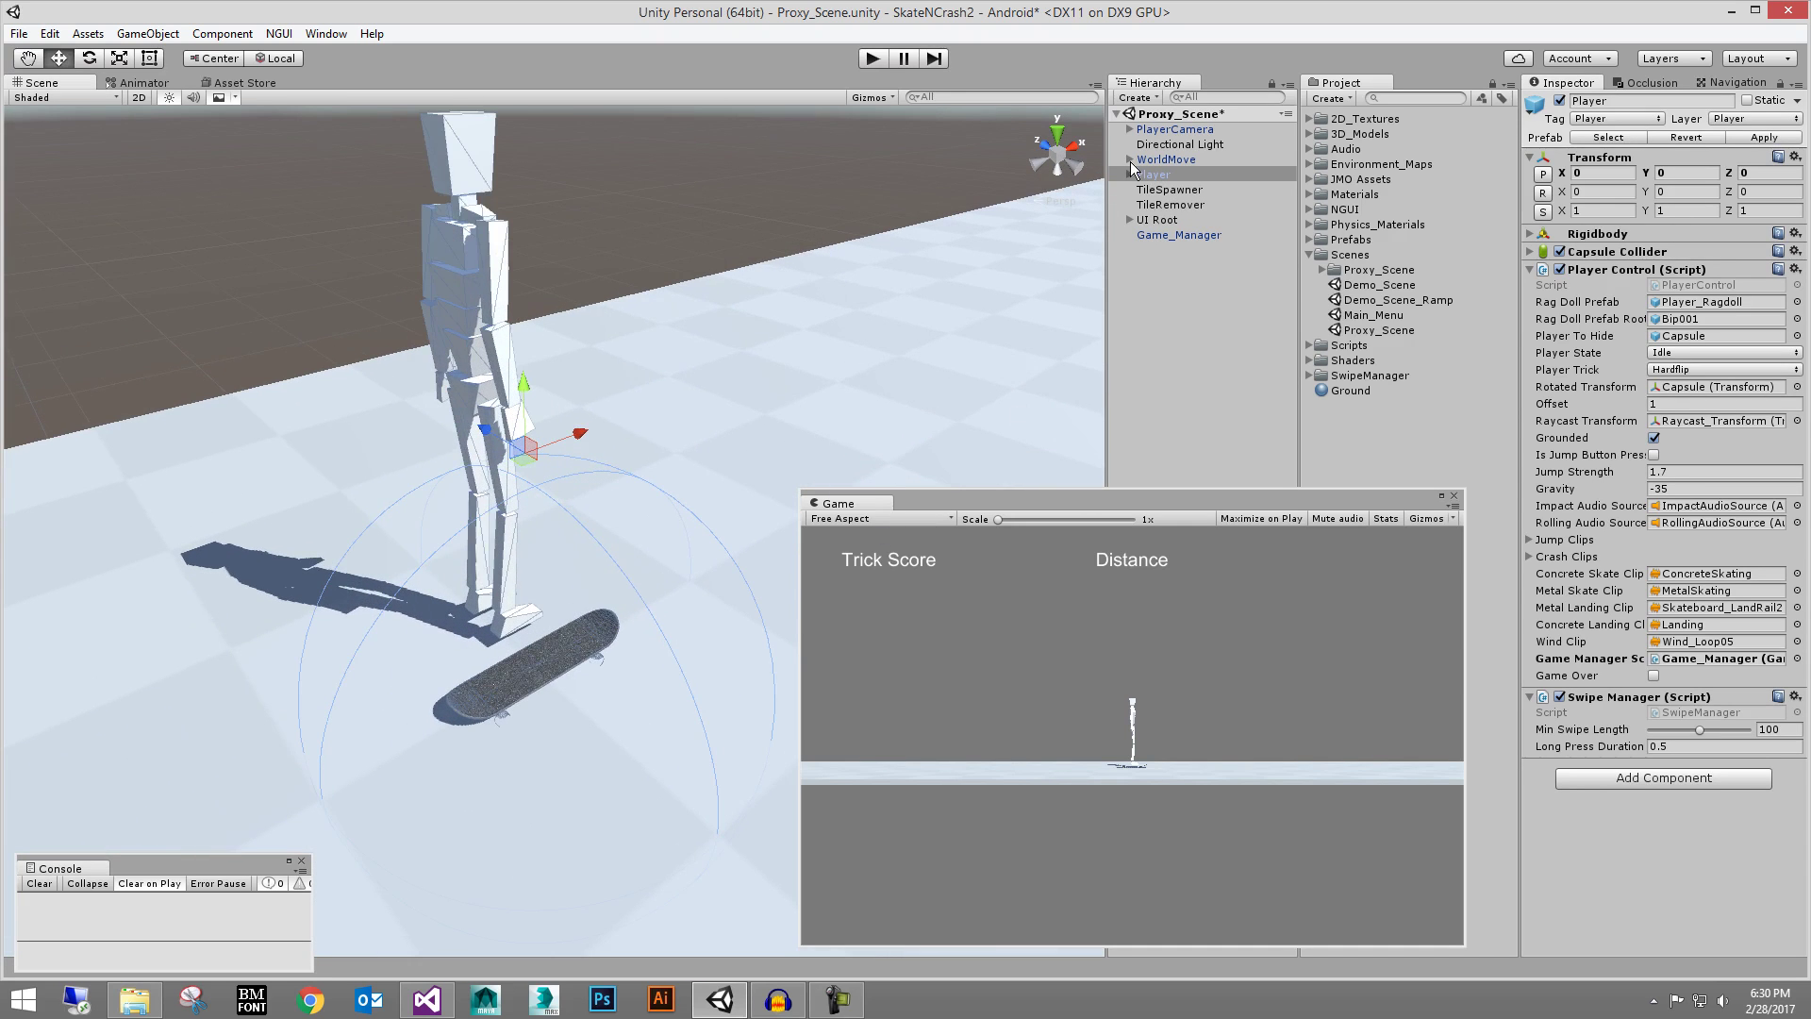
Inspect the Raycast_Transform inside the Player, and collapse the Player's hierarchy again
click(1130, 174)
click(1200, 219)
alt+drag(603, 415, 639, 485)
alt+scroll(640, 484, down, 5)
click(1129, 175)
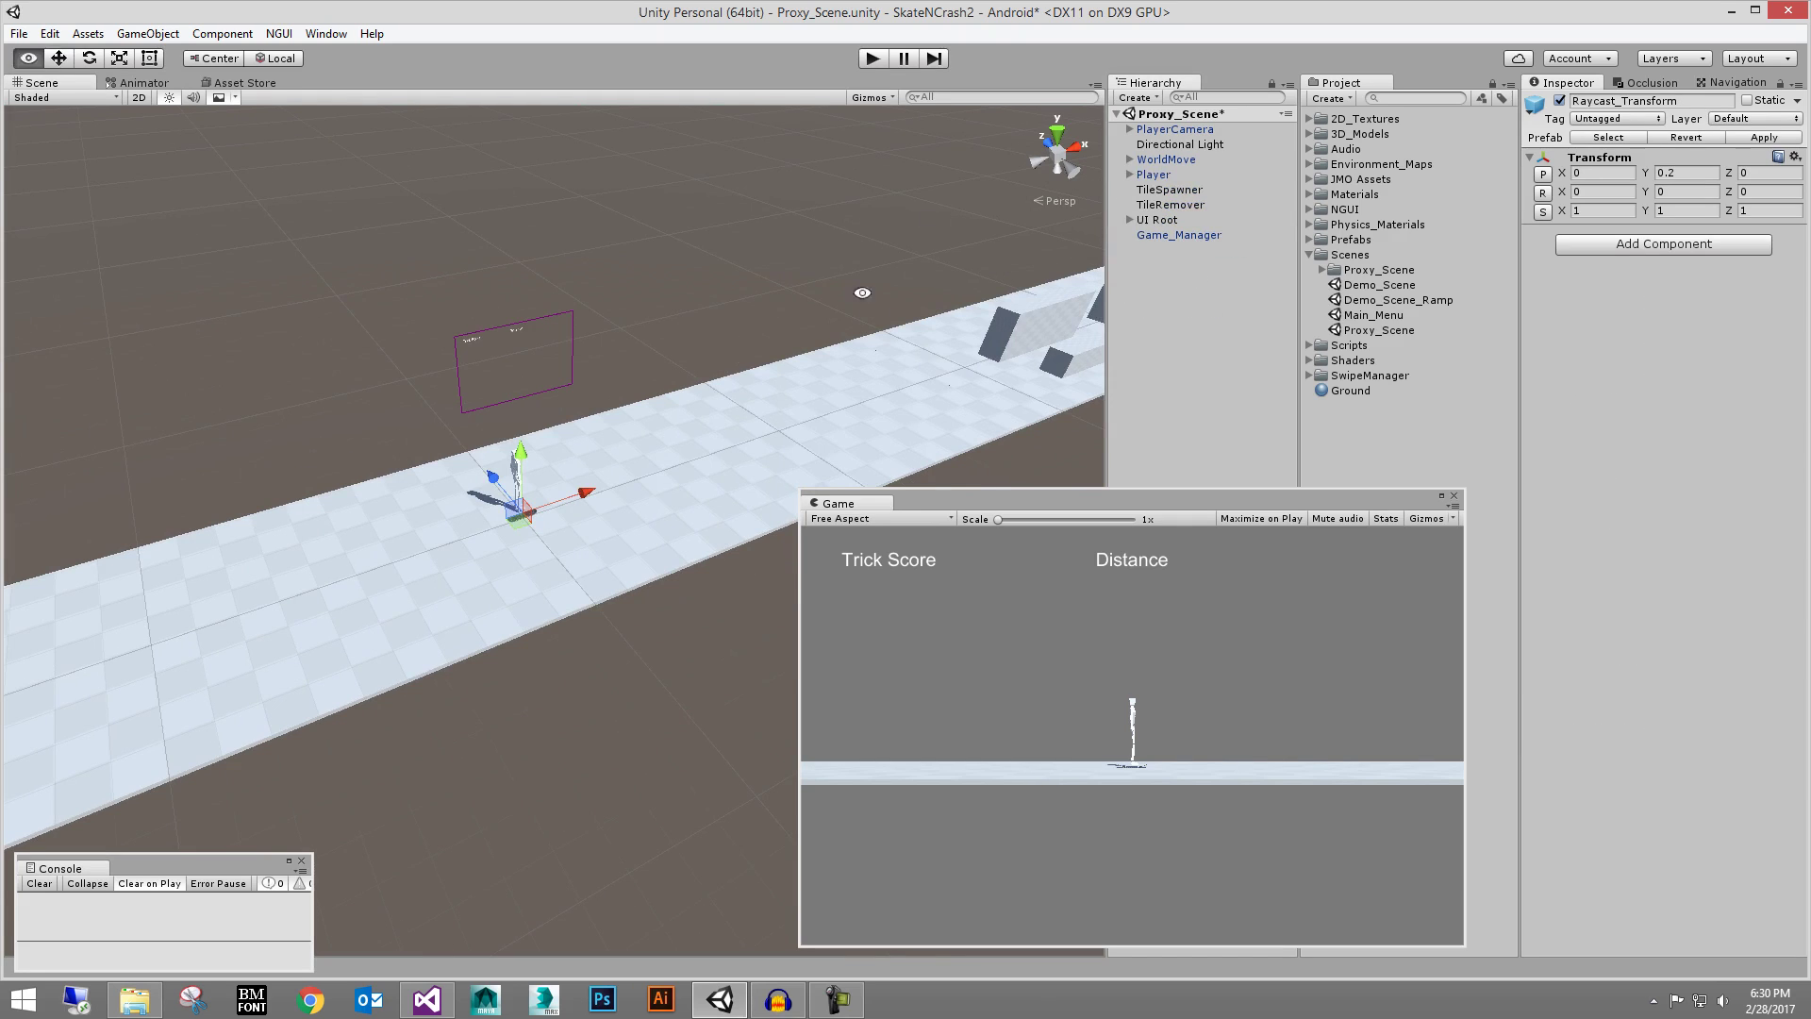
Select WorldMove and examine the full row of tiles and zones extending past the TileSpawner
alt+right_drag(861, 292, 953, 298)
click(1170, 159)
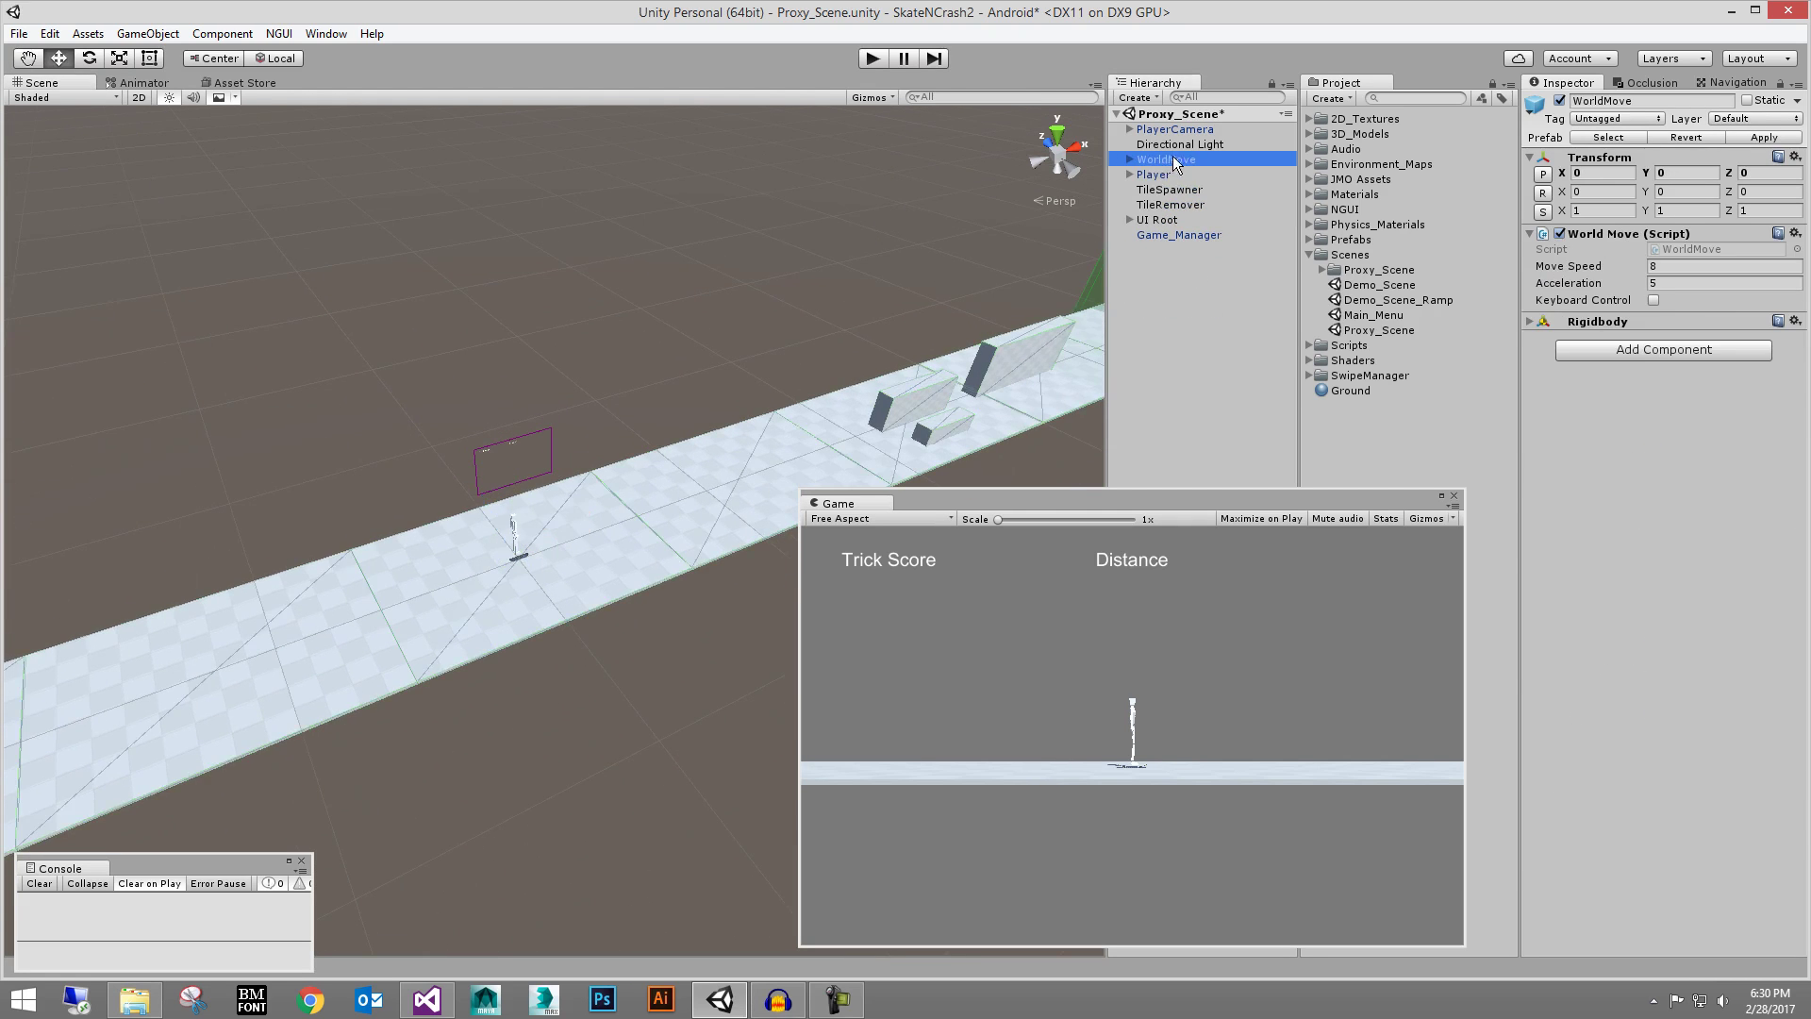
mouse_move(754, 302)
alt+mouse_down()
mouse_move(725, 310)
mouse_move(774, 302)
alt+mouse_up()
scroll(804, 298, down, 4)
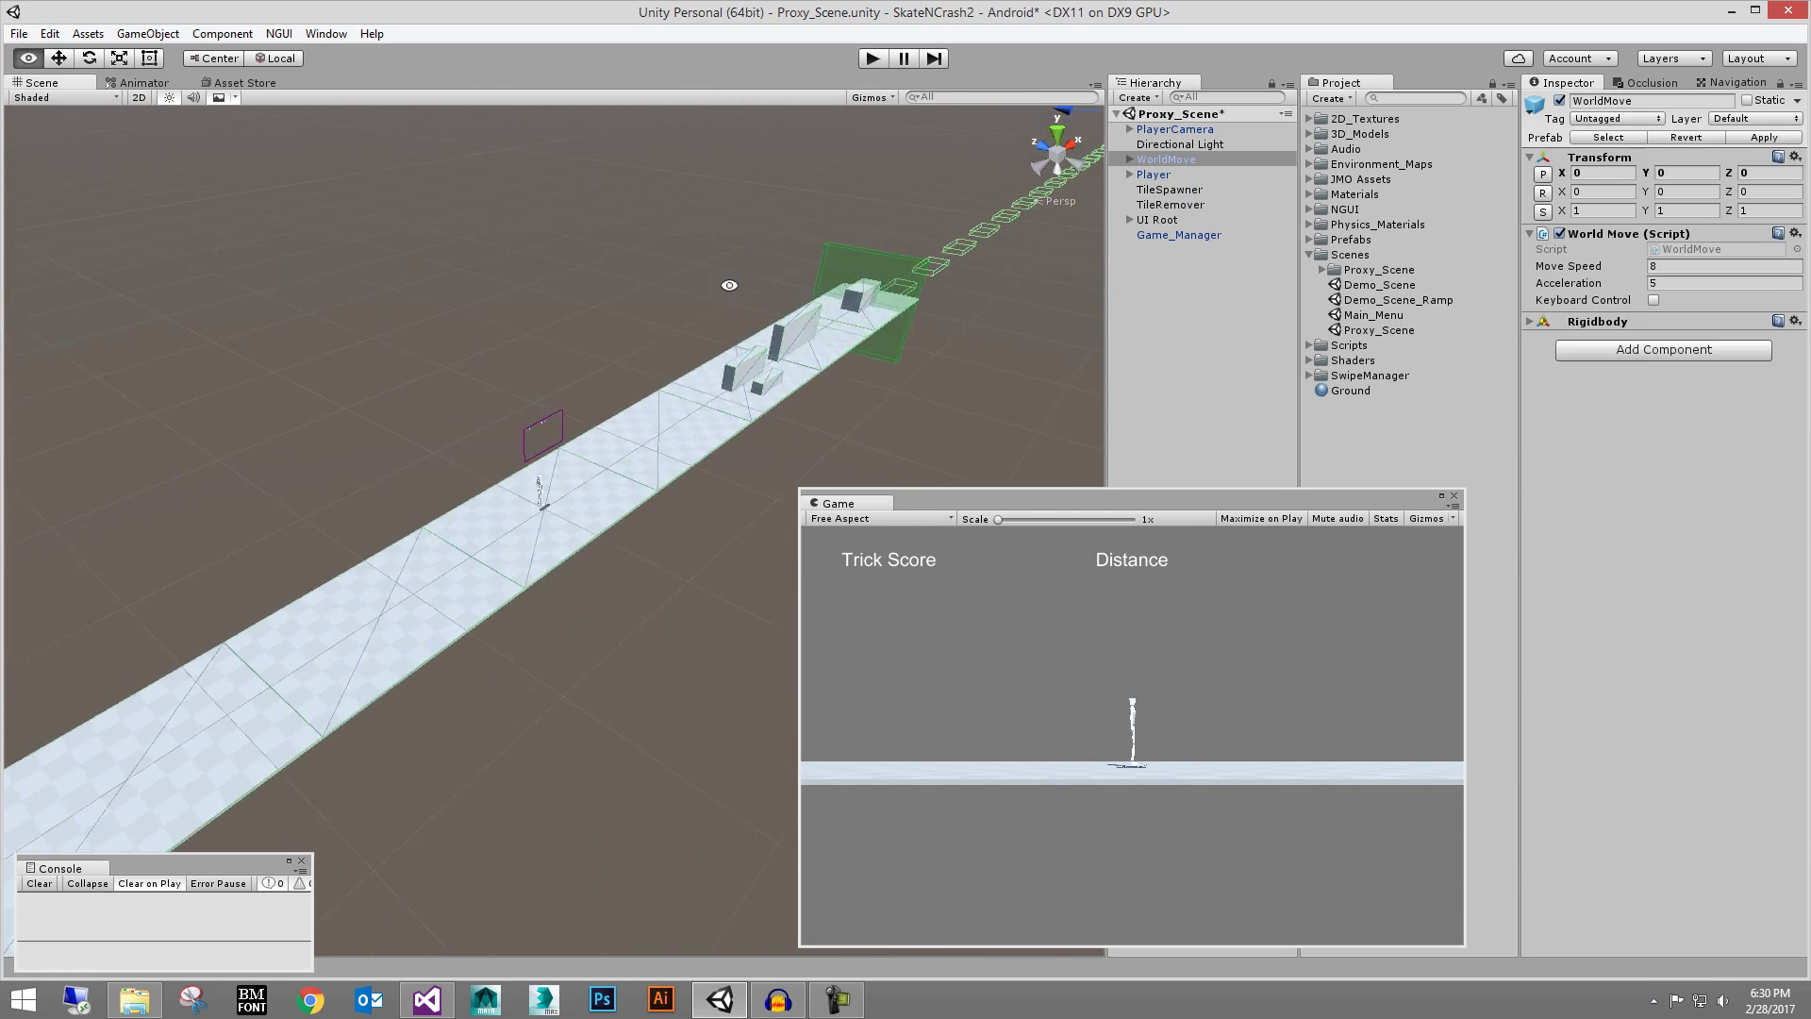
alt+right_drag(754, 265, 635, 267)
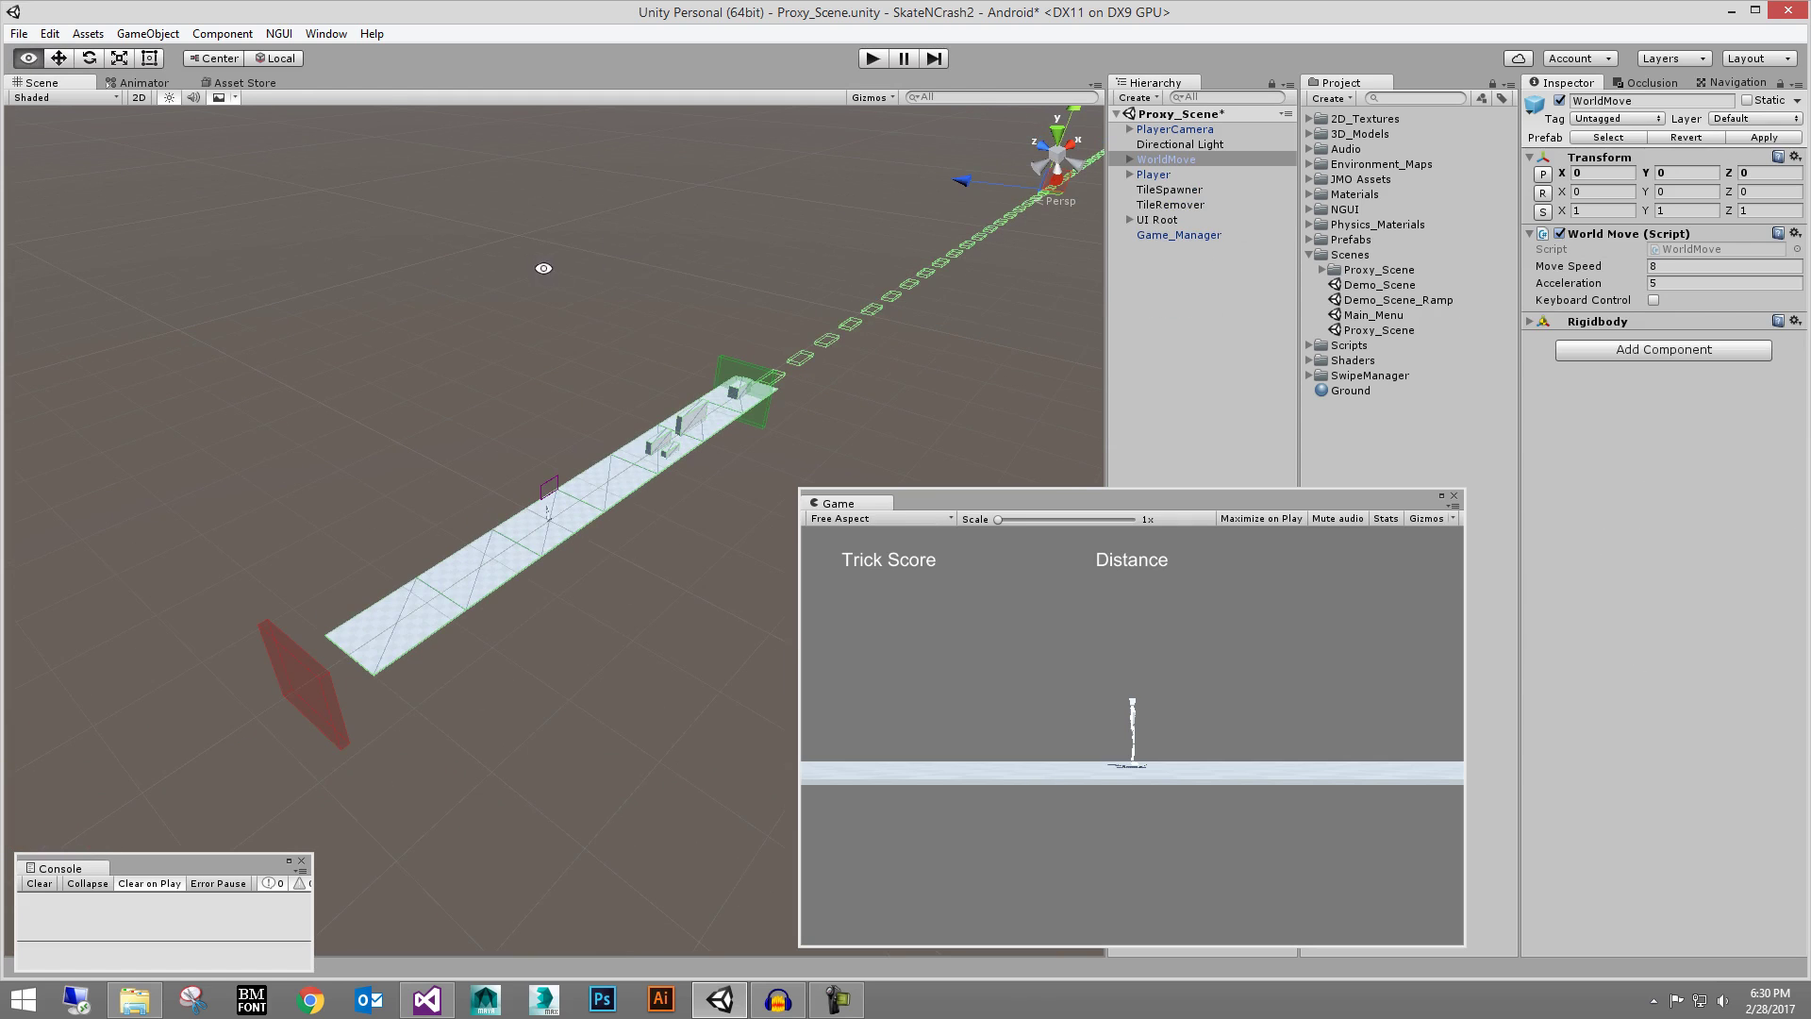
click(660, 273)
alt+drag(660, 274, 811, 283)
Compare the Player's place on the track with WorldMove's full run toward the EndOfLevelMarker, keeping the Game window clear
click(1155, 175)
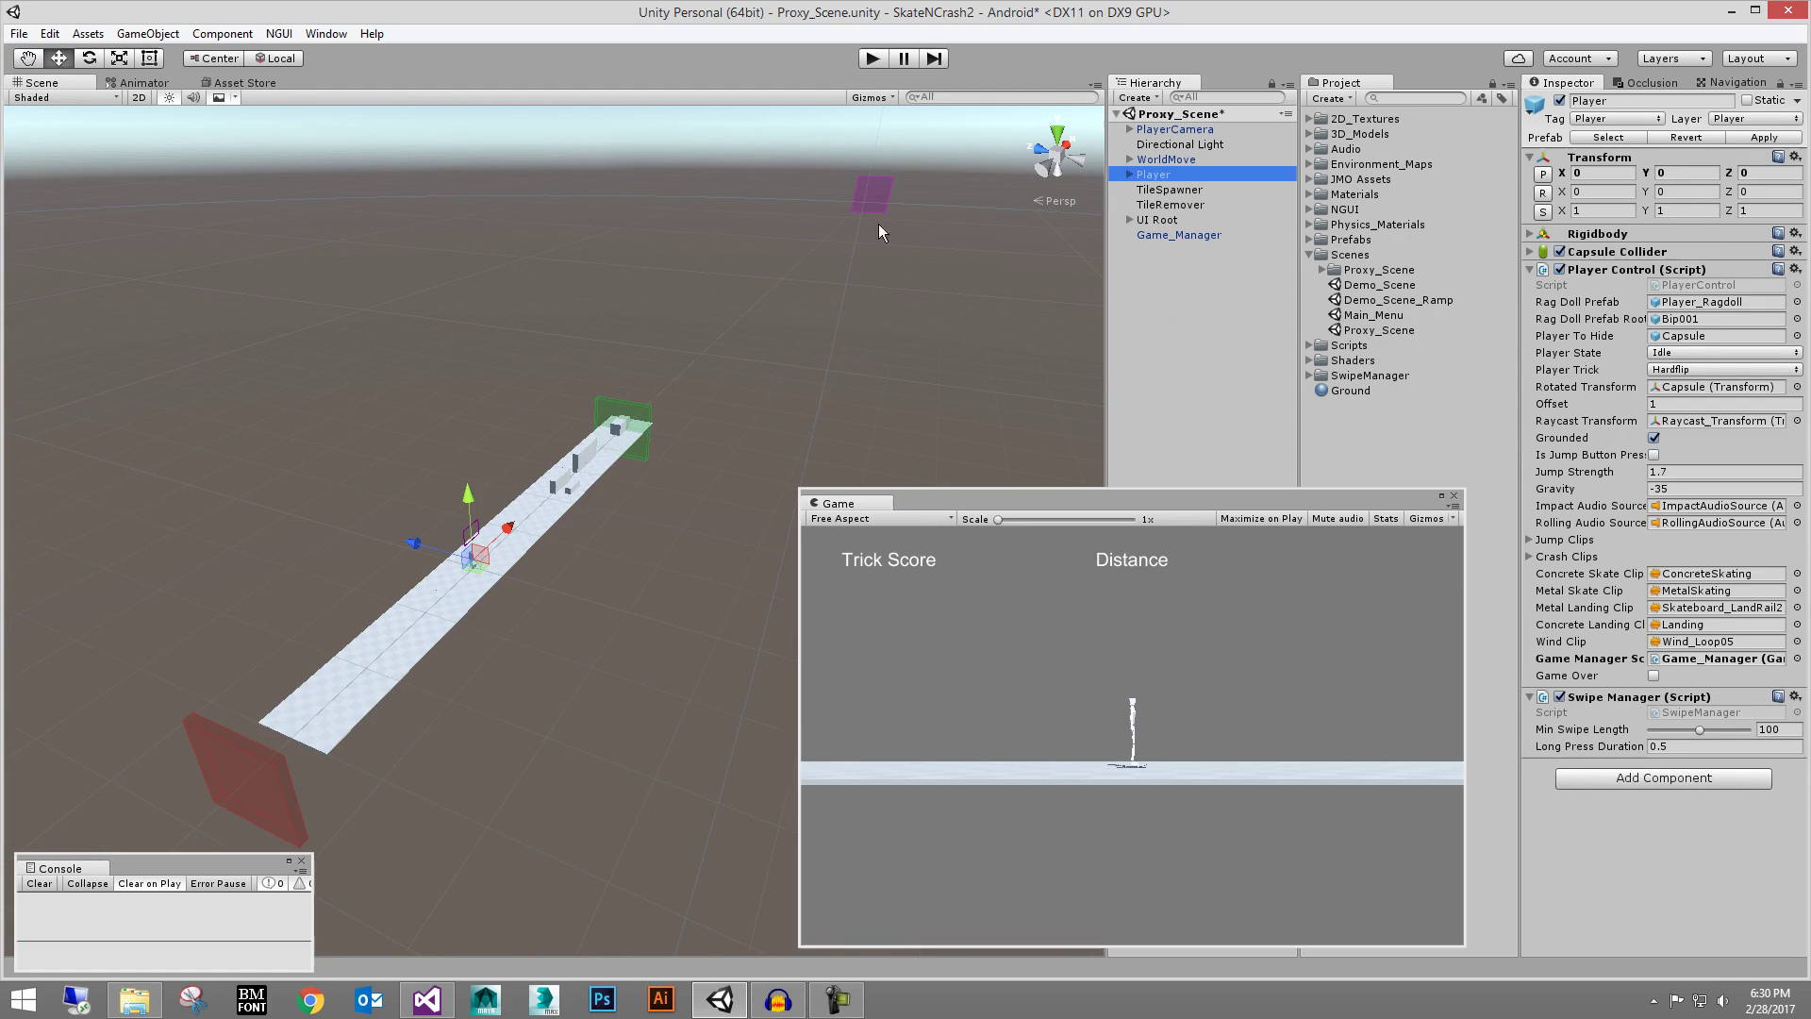
click(1154, 162)
scroll(871, 324, down, 4)
alt+middle_drag(870, 325, 830, 332)
alt+drag(830, 331, 795, 321)
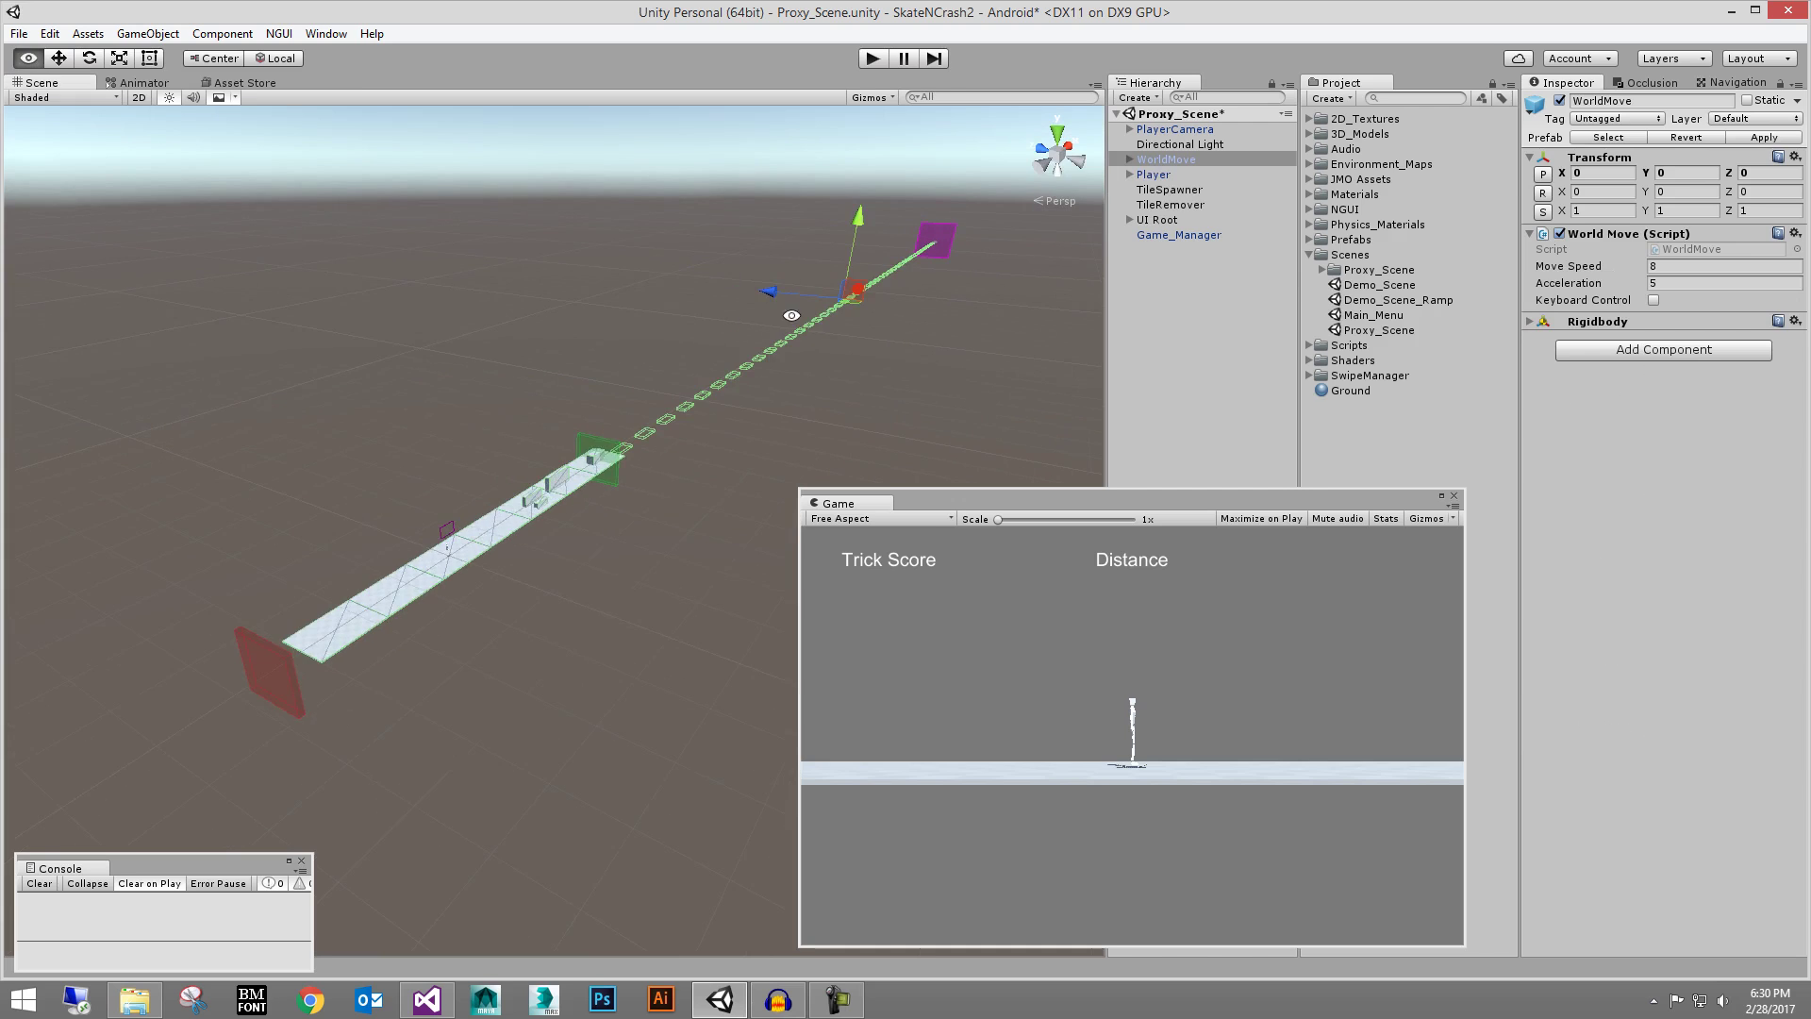
alt+middle_drag(795, 320, 774, 356)
mouse_move(773, 356)
alt+mouse_down()
mouse_move(789, 416)
mouse_move(767, 416)
mouse_move(746, 367)
alt+mouse_up()
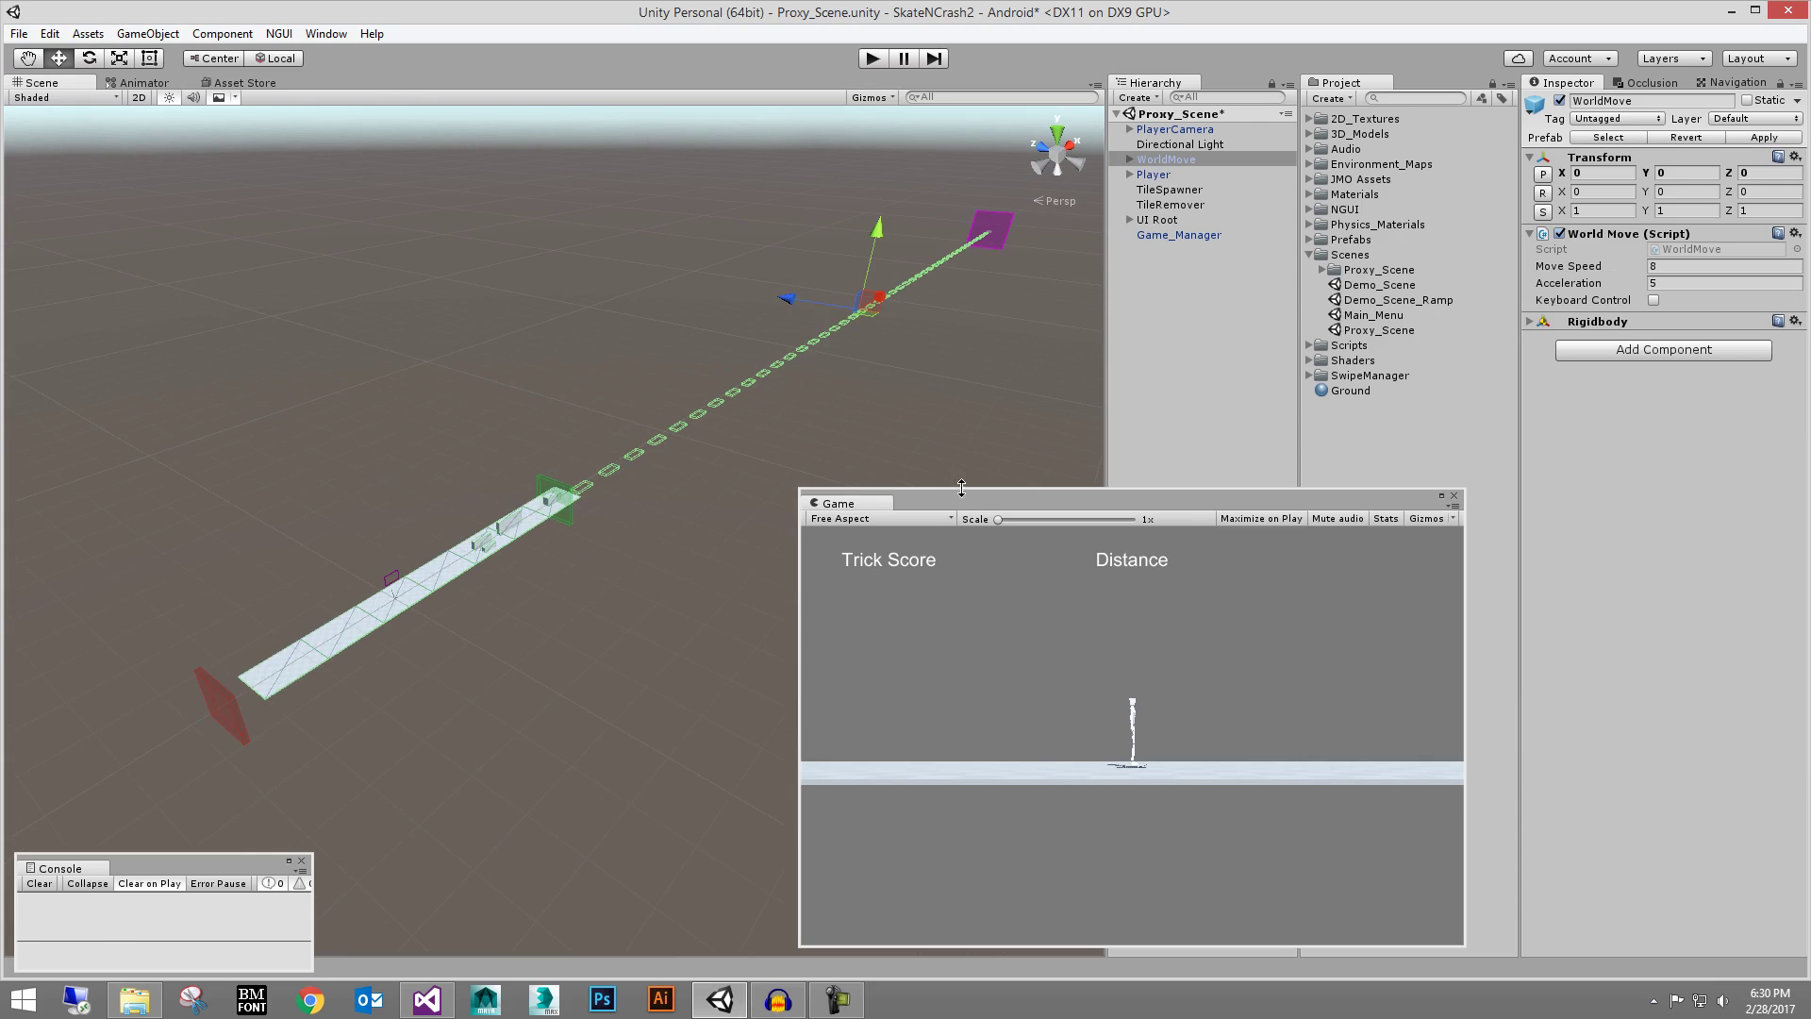
drag(986, 505, 1033, 512)
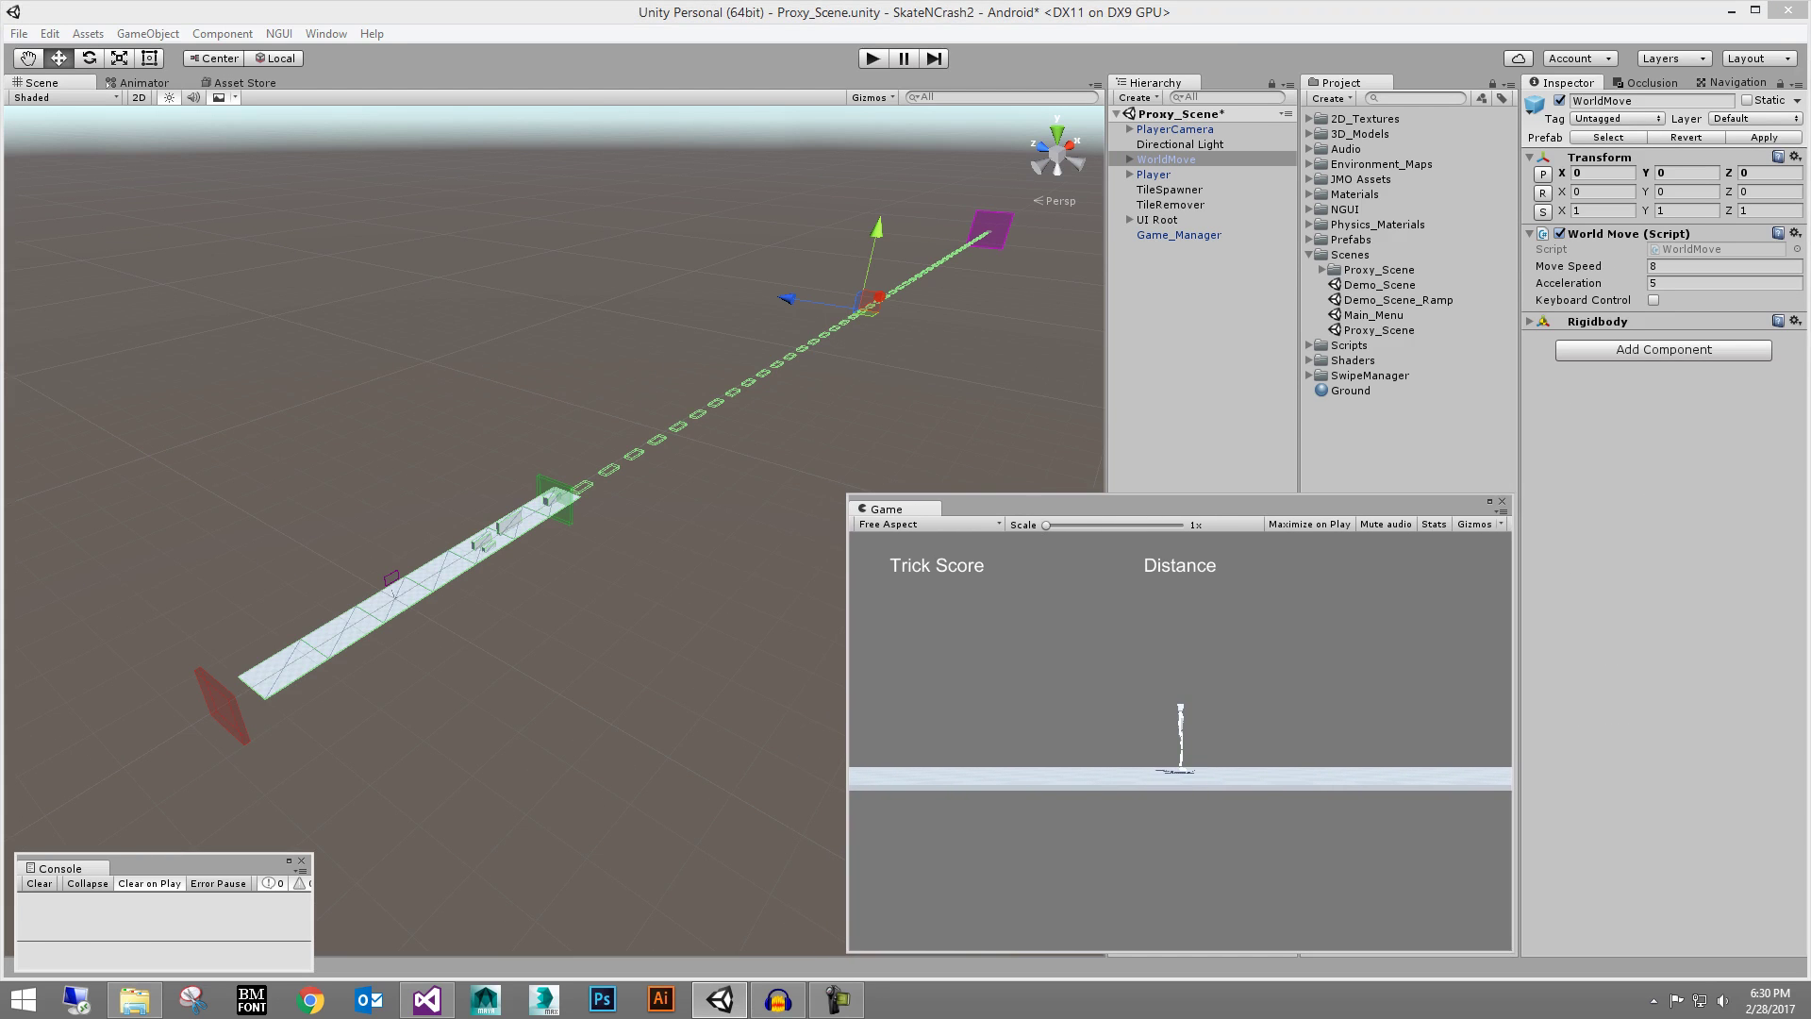